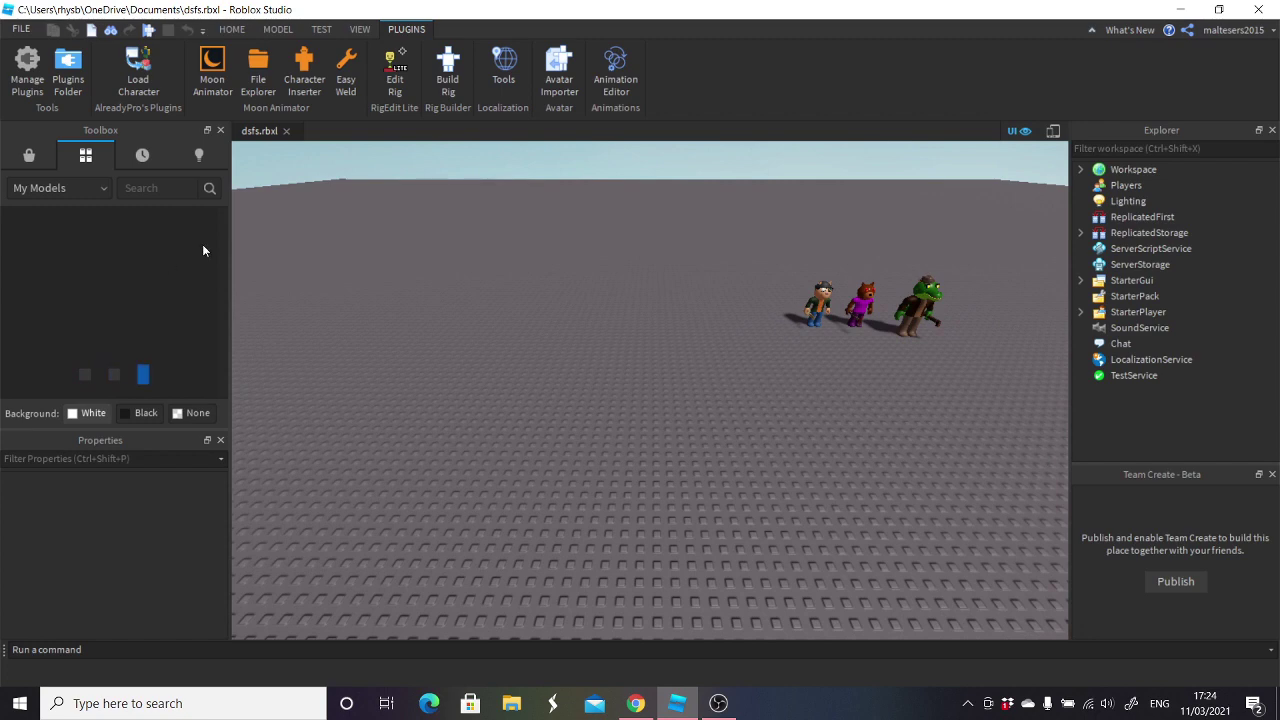
# - Look over the three bot characters already standing on the baseplate
pyautogui.moveTo(353, 248); pyautogui.dragTo(353, 248, button='right')
pyautogui.scroll(3, 353, 248)
pyautogui.scroll(-4, 353, 248)
pyautogui.scroll(3, 347, 250)
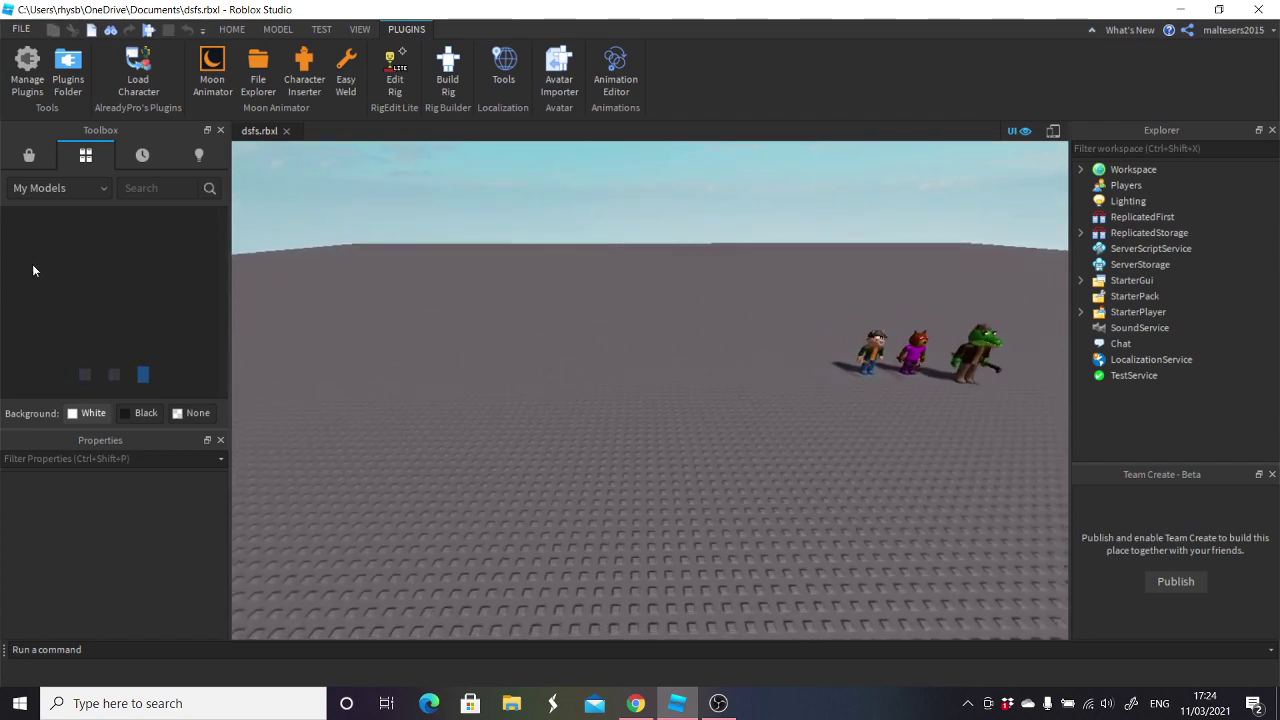
pyautogui.press('d')
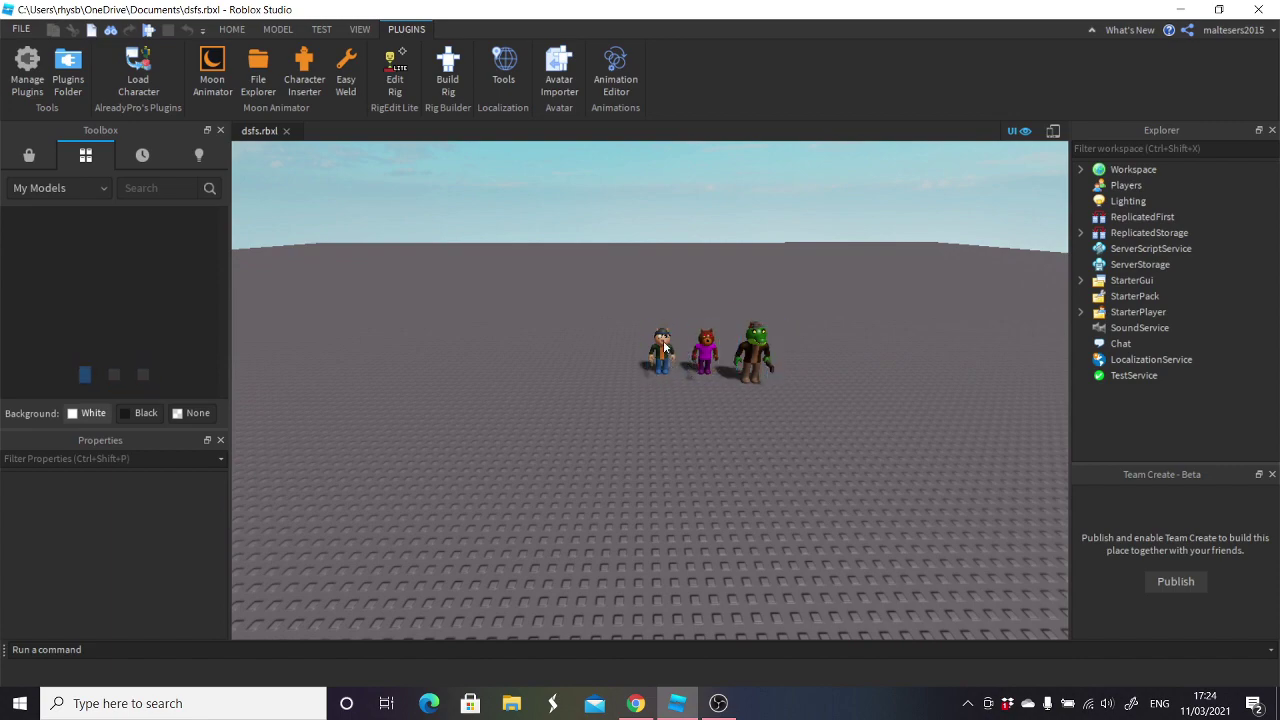
pyautogui.moveTo(833, 386); pyautogui.dragTo(833, 386, button='right')
pyautogui.press('w')
pyautogui.press('a')
pyautogui.moveTo(651, 386); pyautogui.dragTo(627, 402)
pyautogui.moveTo(627, 402); pyautogui.dragTo(627, 402, button='right')
pyautogui.moveTo(627, 402)
pyautogui.mouseDown()
pyautogui.moveTo(633, 363)
pyautogui.moveTo(623, 384)
pyautogui.mouseUp()
pyautogui.click(784, 453)
pyautogui.moveTo(784, 453); pyautogui.dragTo(784, 453, button='right')
pyautogui.press('d')
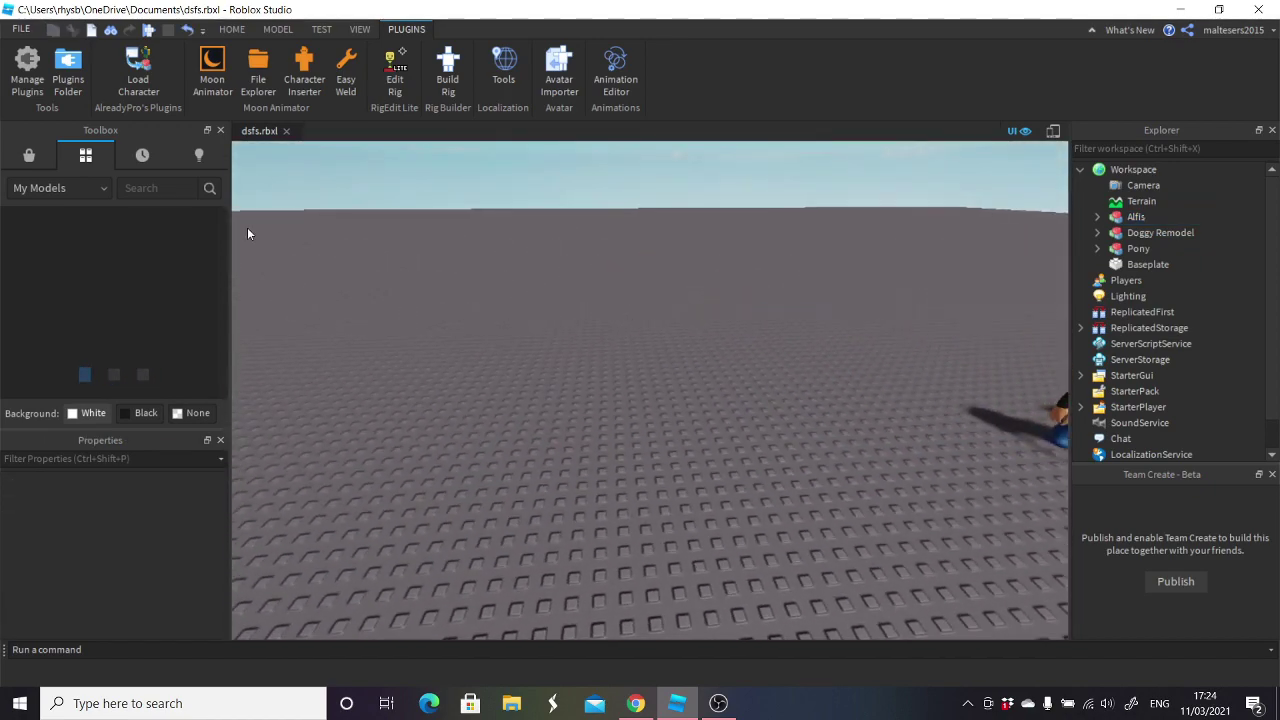
# - Insert the PiggyBotTest model from My Models onto the baseplate, beside the three existing bots
pyautogui.moveTo(437, 415); pyautogui.dragTo(437, 415, button='right')
pyautogui.press('a')
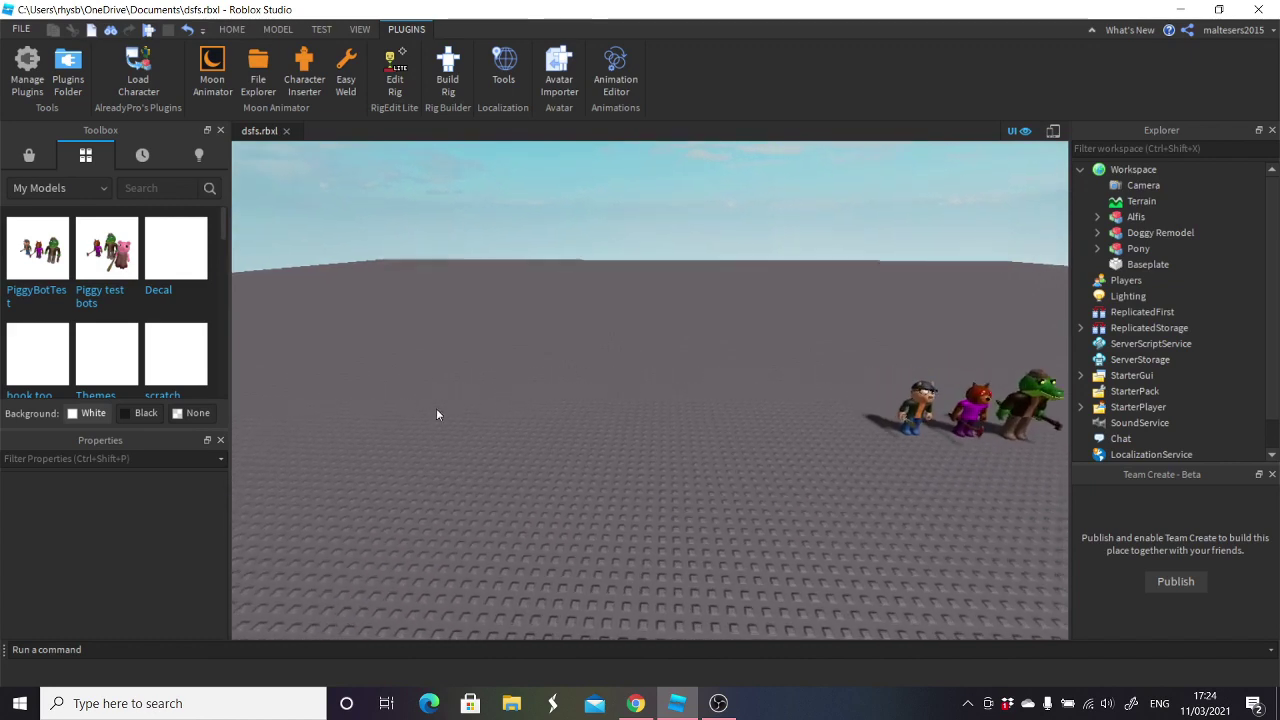
pyautogui.press('s')
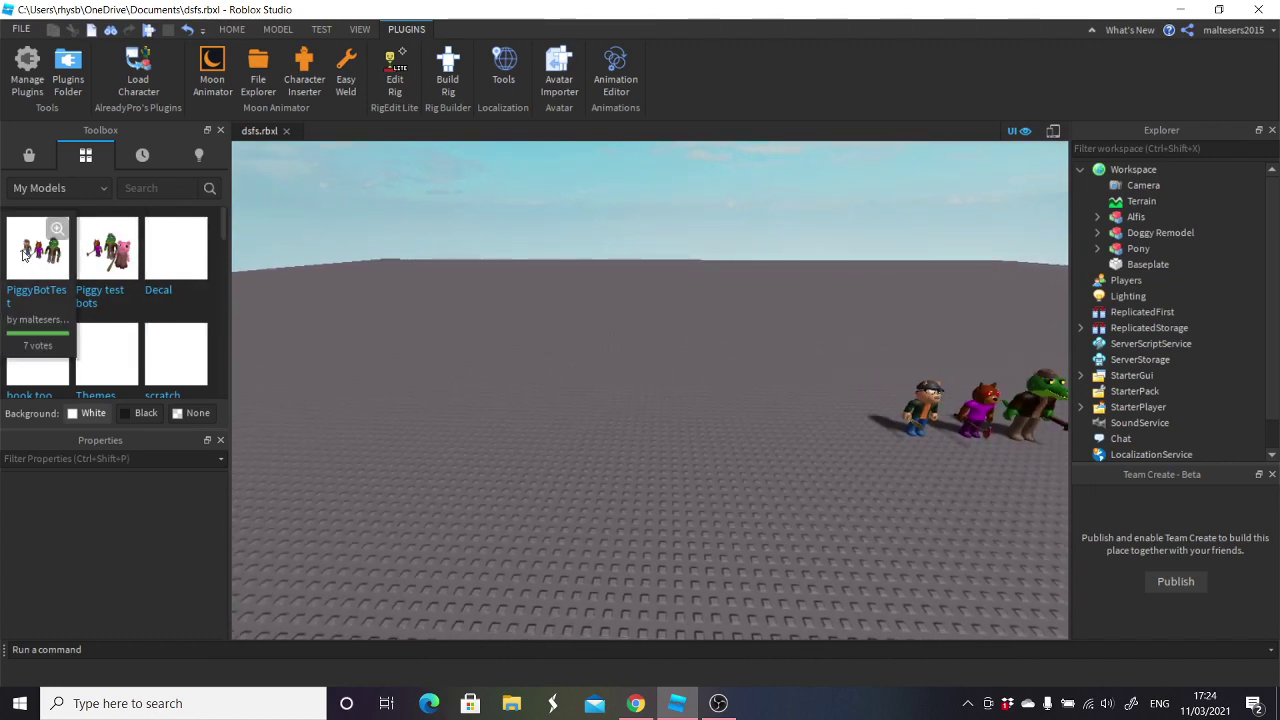
pyautogui.moveTo(34, 258); pyautogui.dragTo(546, 426)
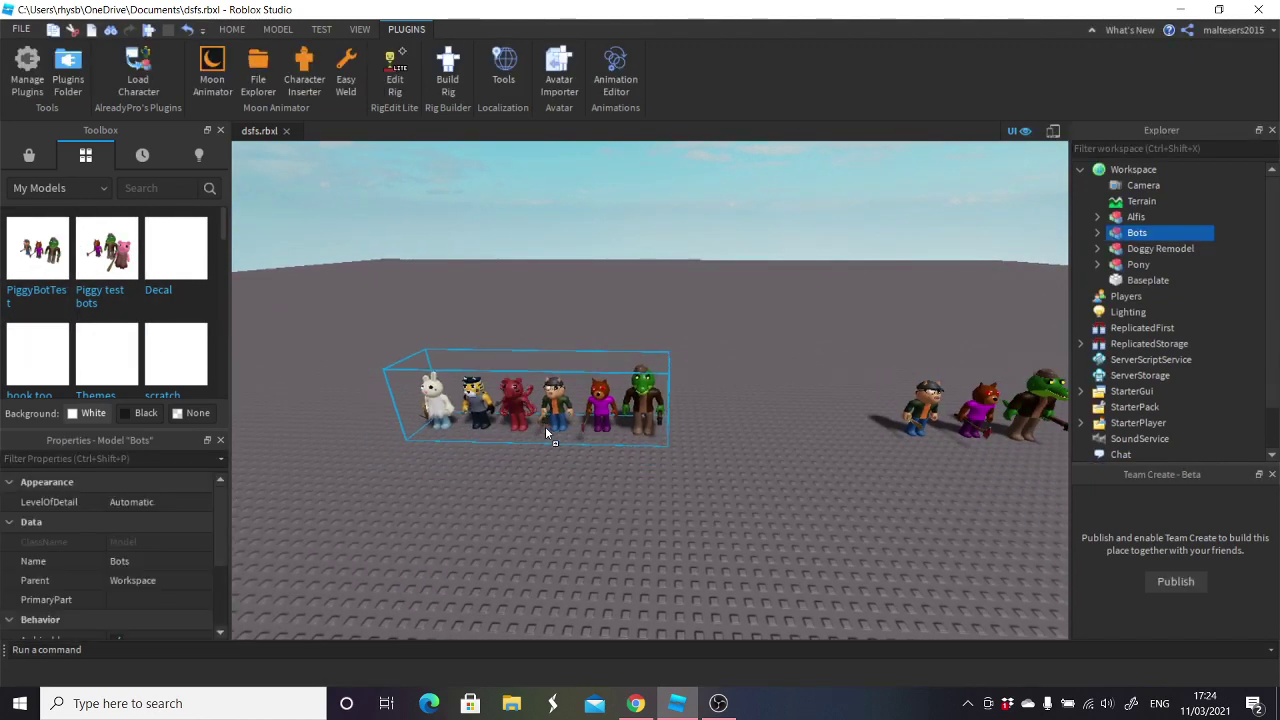
pyautogui.moveTo(649, 489); pyautogui.dragTo(649, 489, button='right')
pyautogui.press('w')
pyautogui.moveTo(671, 425); pyautogui.dragTo(671, 425, button='right')
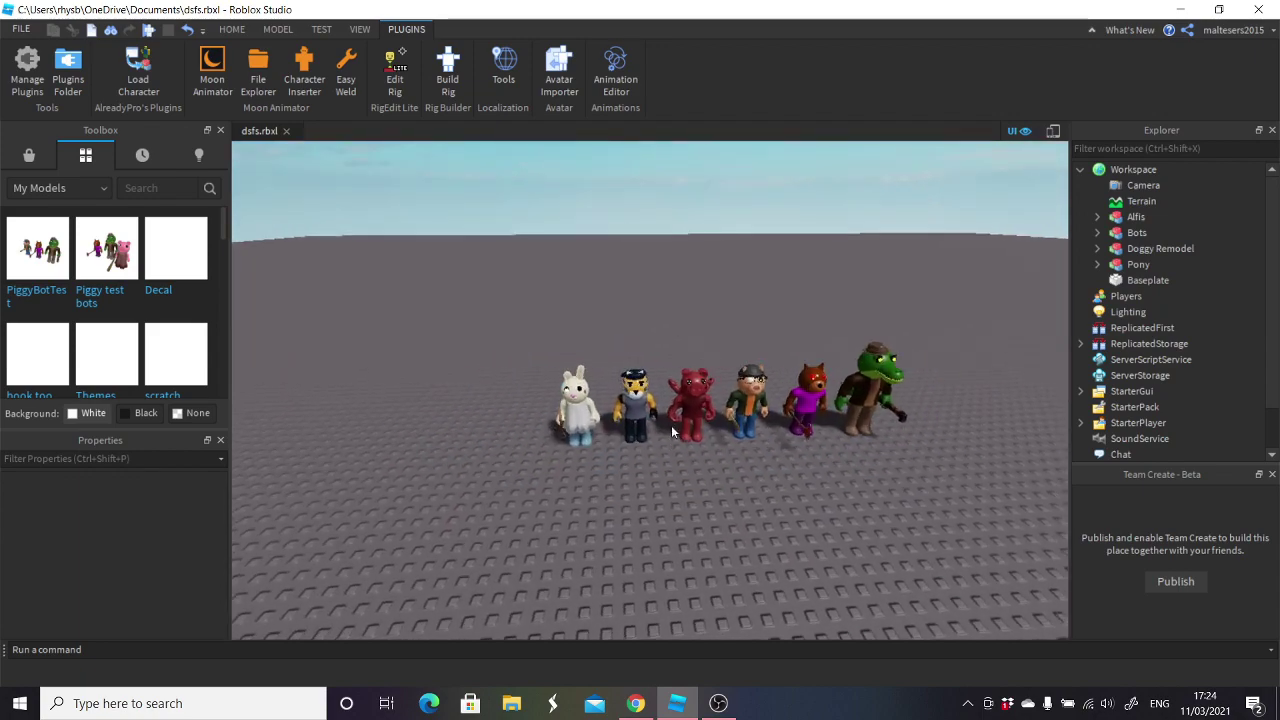
# - Select the inserted Bots model and examine its six characters up close
pyautogui.click(711, 421)
pyautogui.press('w')
pyautogui.press('d')
pyautogui.press('s')
pyautogui.press('a')
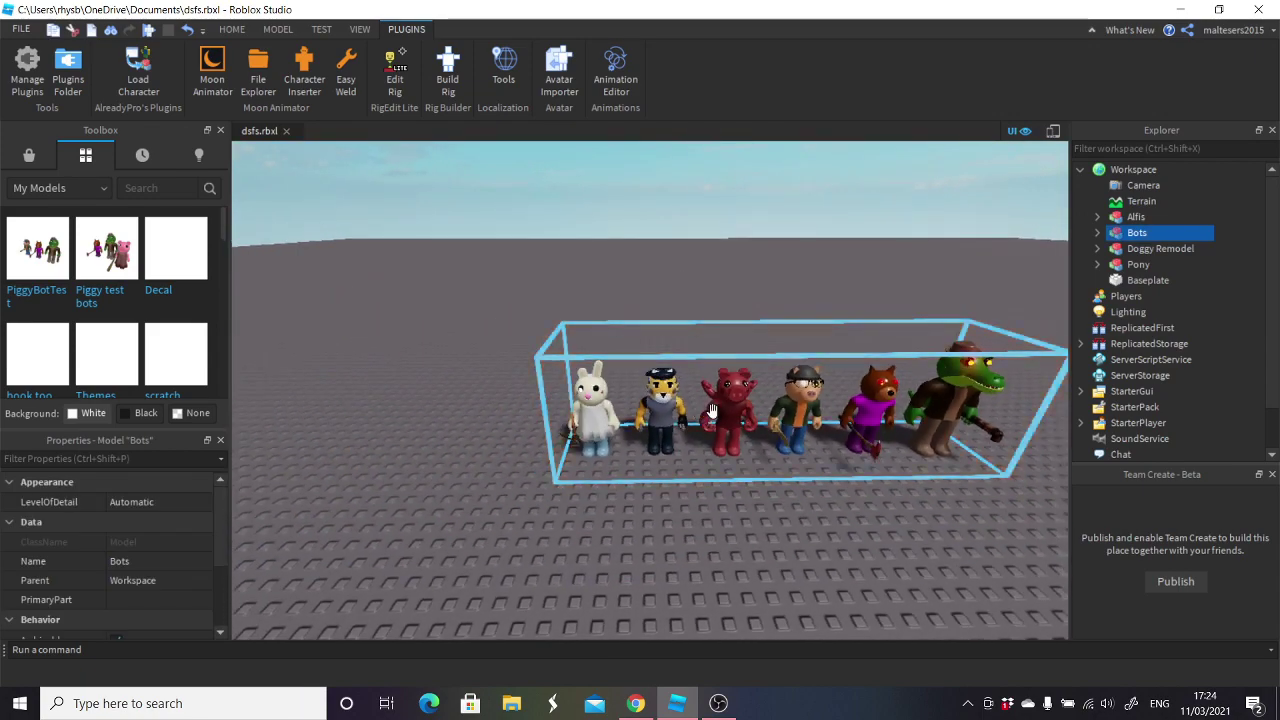
pyautogui.press('d')
pyautogui.press('w')
pyautogui.press('s')
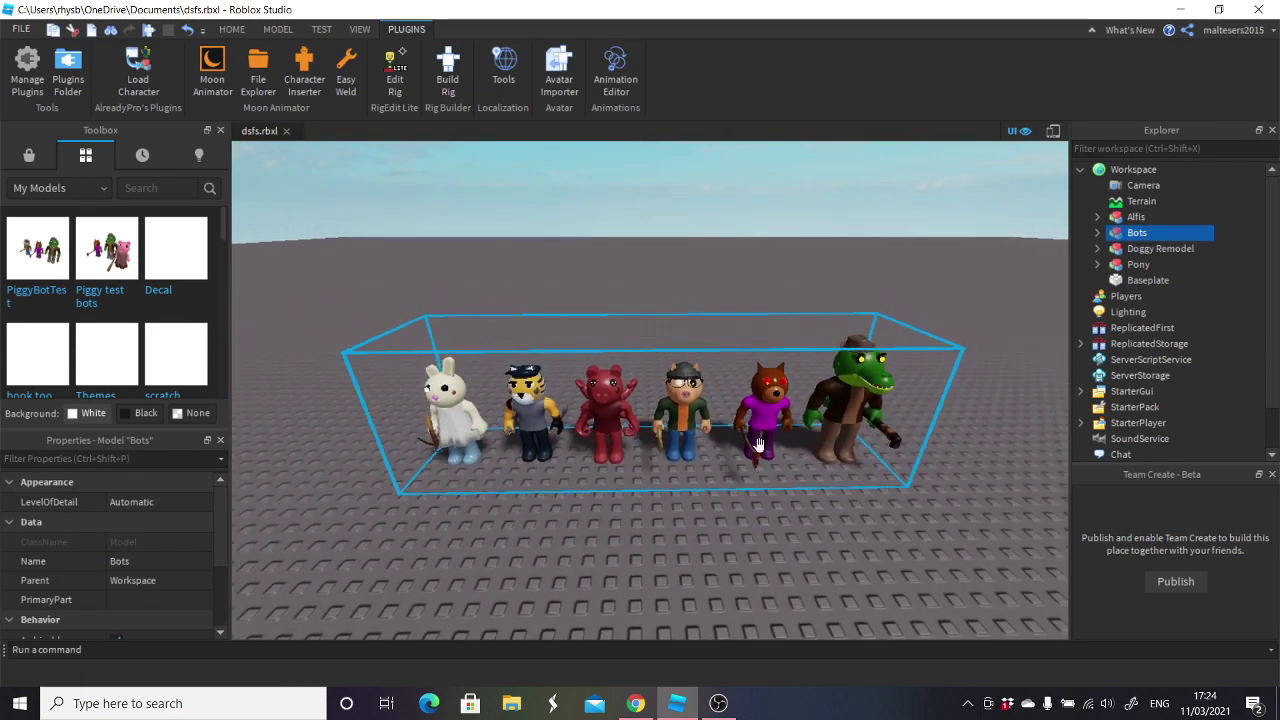
pyautogui.press('w')
# - Expand the Bots model and delete the Pony, Doggy and Alfis character models inside it
pyautogui.click(1097, 232)
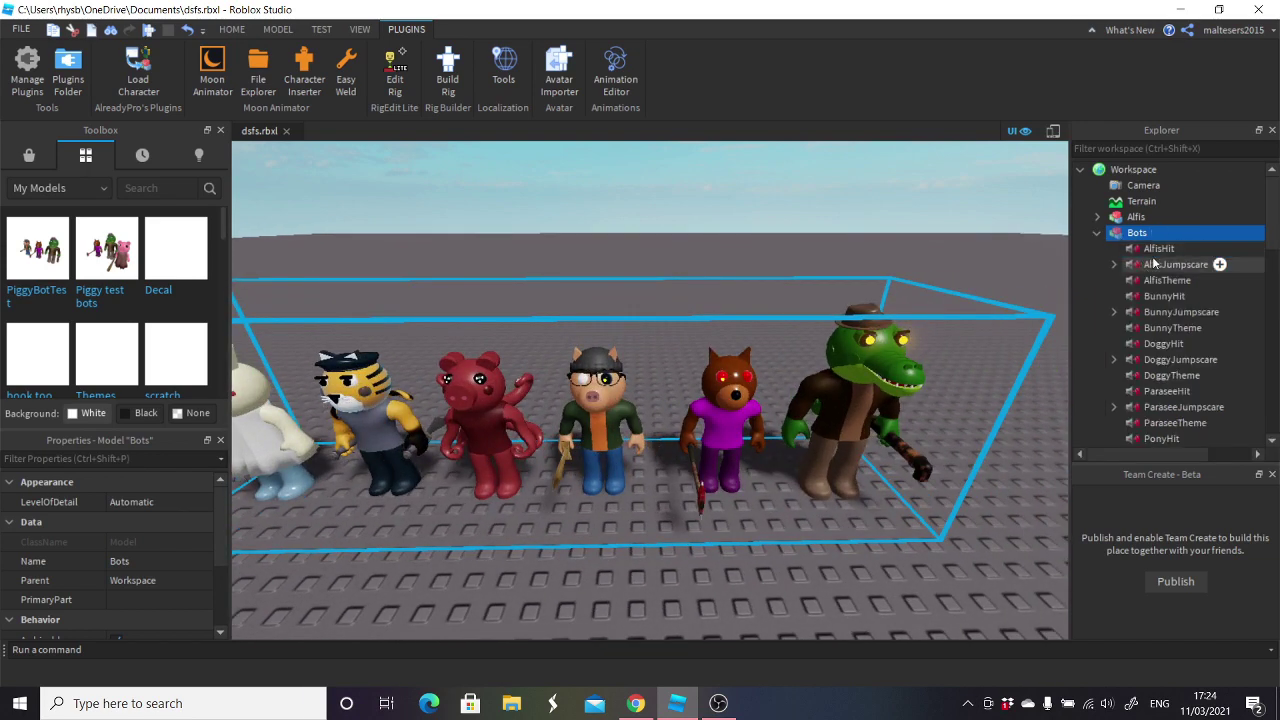
pyautogui.scroll(-10, 1153, 262)
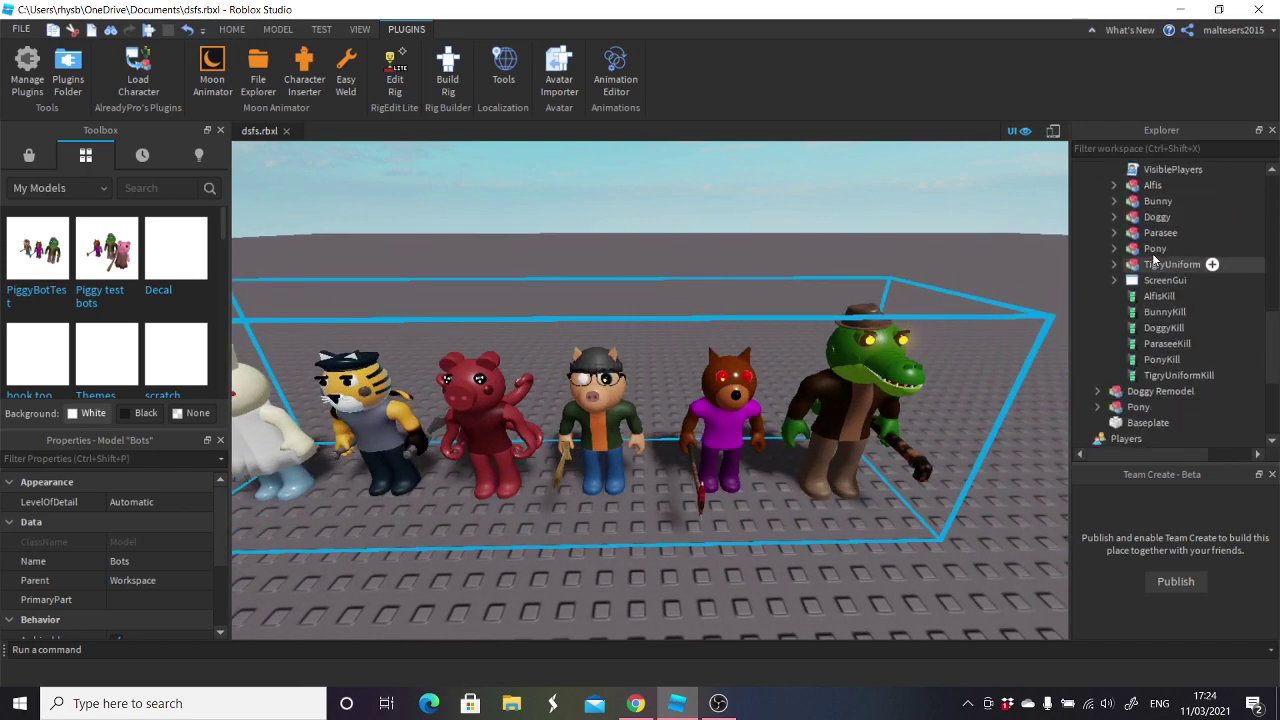
pyautogui.click(1153, 249)
pyautogui.press('Delete')
pyautogui.click(1140, 217)
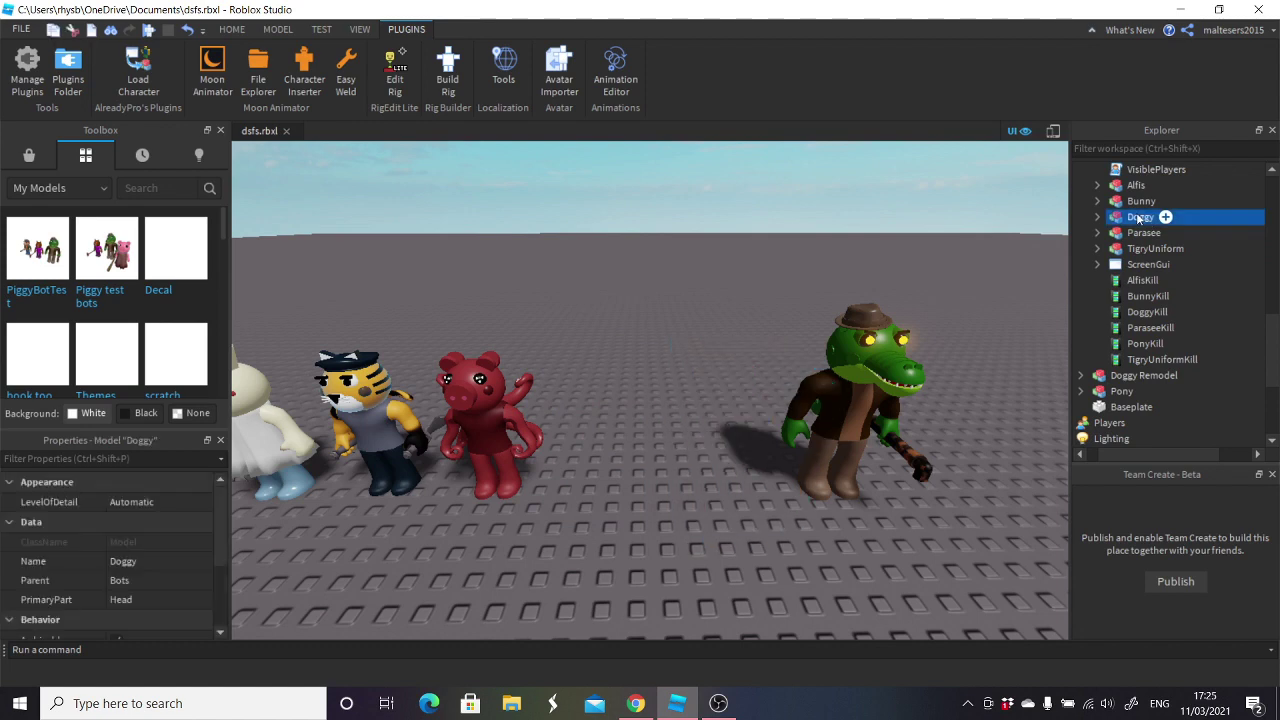
pyautogui.press('Delete')
pyautogui.click(1137, 187)
pyautogui.press('Delete')
# - Delete the PonyAnimate, DoggyAnimate and AlfisAnimate scripts from the Bots model
pyautogui.scroll(2, 1150, 184)
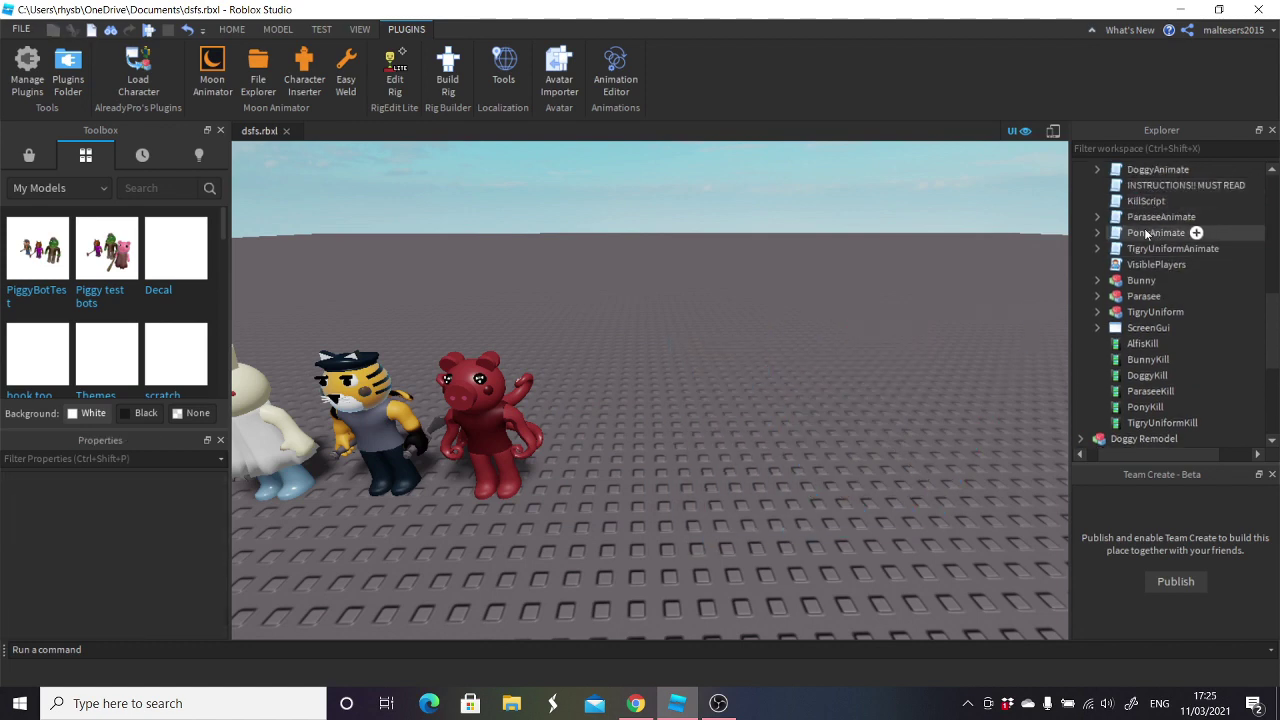
pyautogui.click(1147, 234)
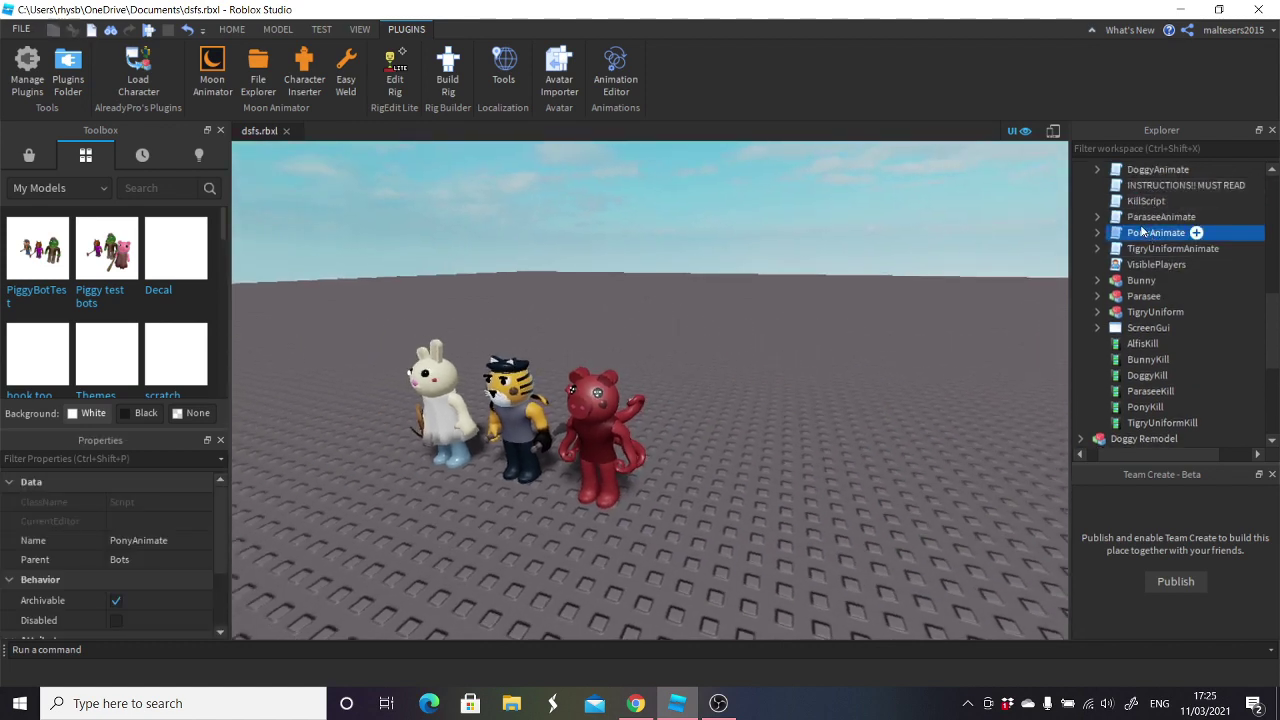
pyautogui.press('Delete')
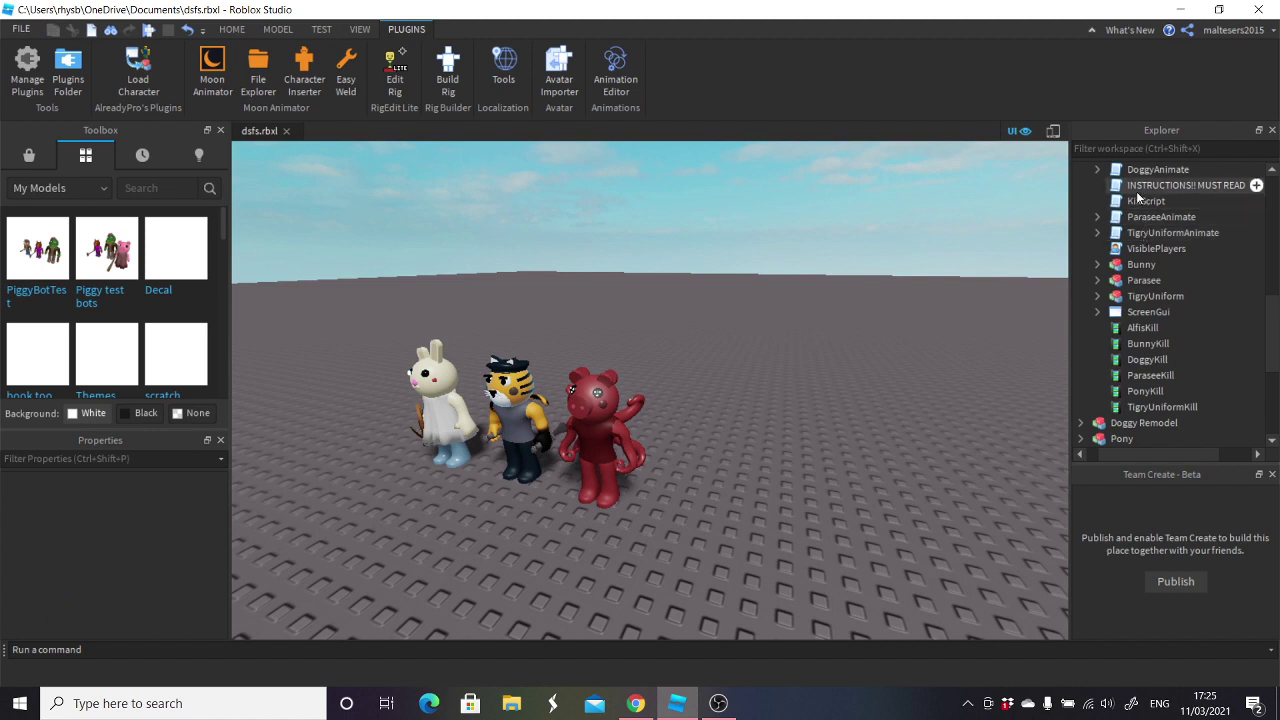
pyautogui.scroll(2, 1137, 200)
pyautogui.click(1150, 264)
pyautogui.press('Delete')
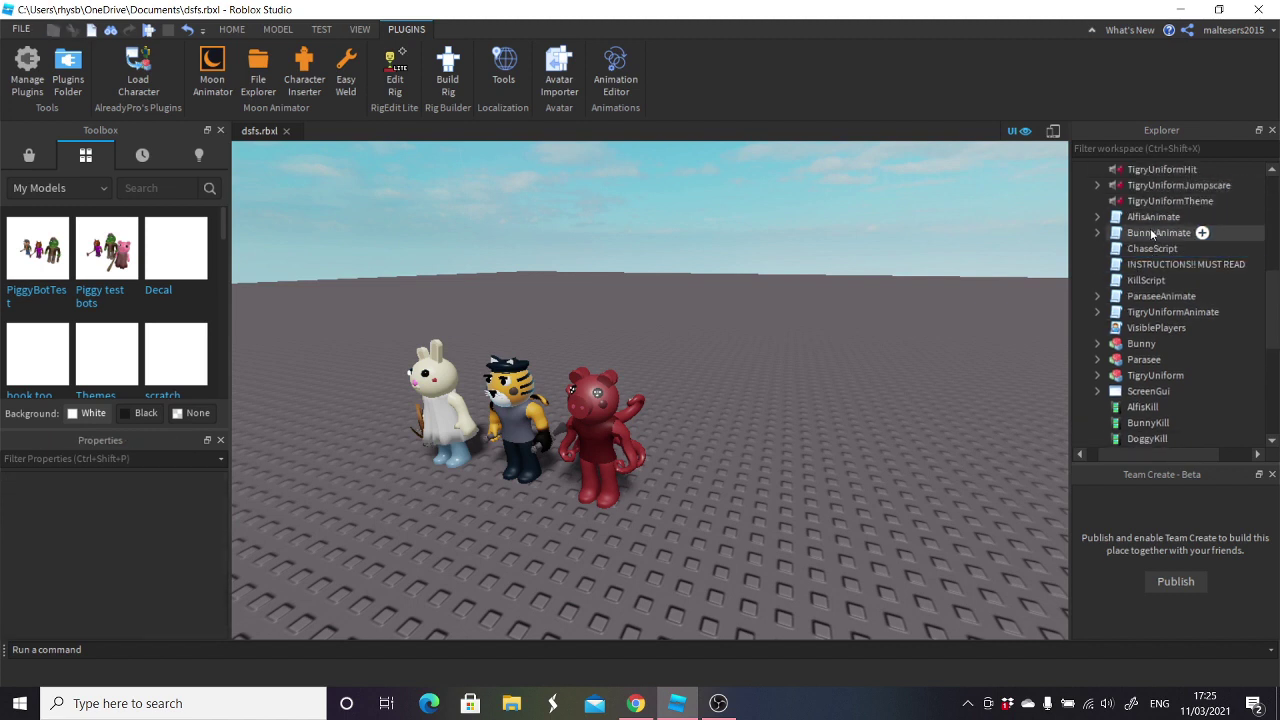
pyautogui.click(1150, 217)
pyautogui.press('Delete')
# - Delete the PonyTheme, PonyJumpscare and PonyHit sounds from the Bots model
pyautogui.scroll(2, 1163, 297)
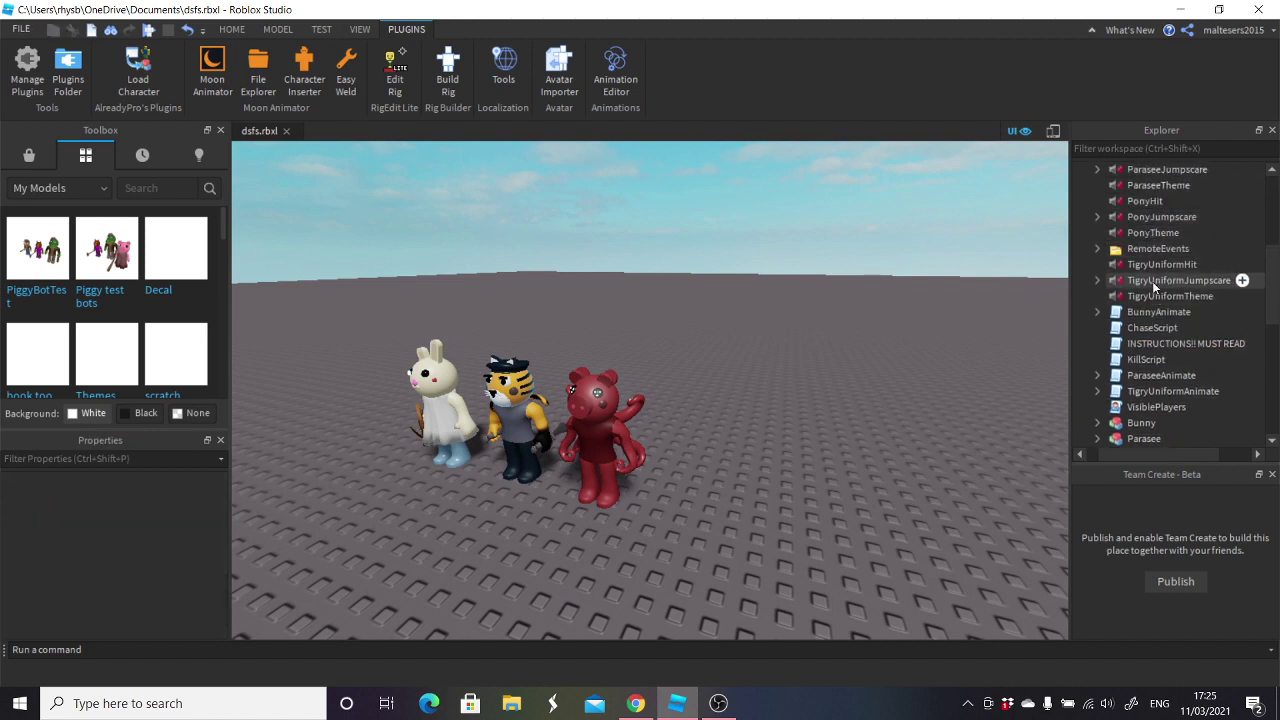
pyautogui.click(1150, 232)
pyautogui.press('Delete')
pyautogui.click(1155, 217)
pyautogui.press('Delete')
pyautogui.click(1148, 201)
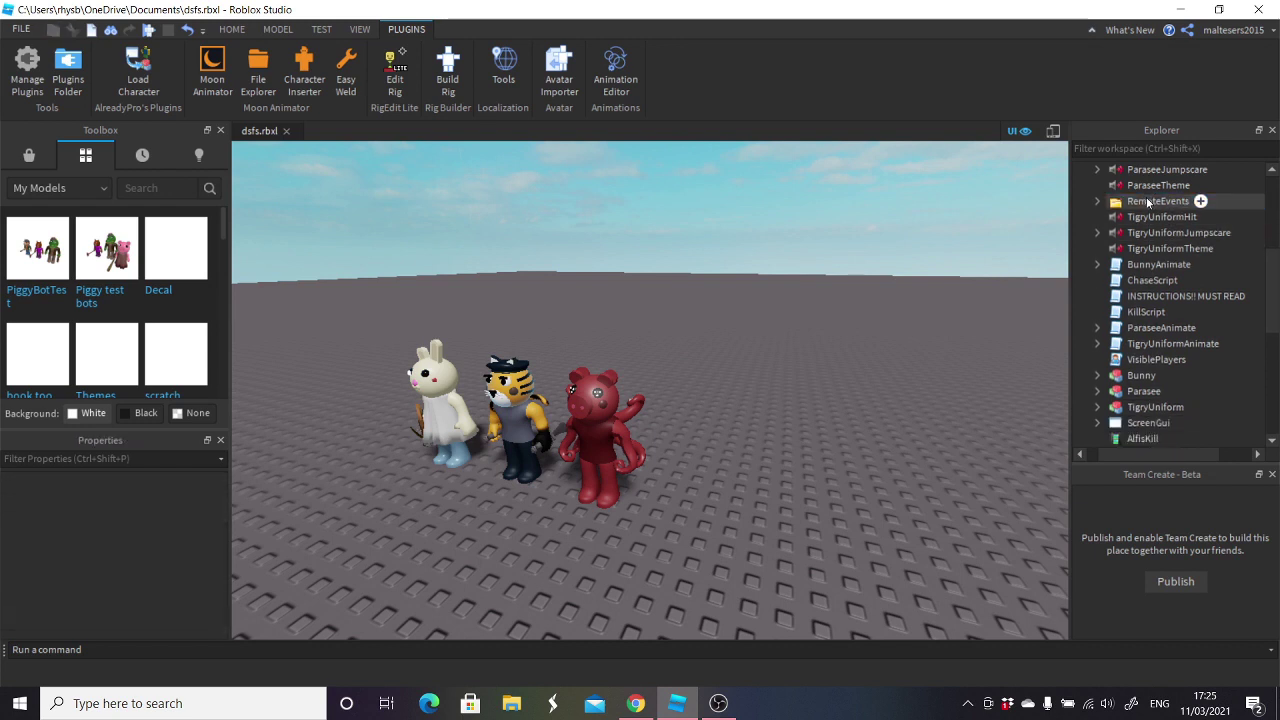
pyautogui.press('Delete')
# - Delete the theme, jumpscare and hit sounds of Doggy and Alfis from the Bots model
pyautogui.scroll(2, 1151, 242)
pyautogui.click(1152, 232)
pyautogui.press('Delete')
pyautogui.click(1150, 217)
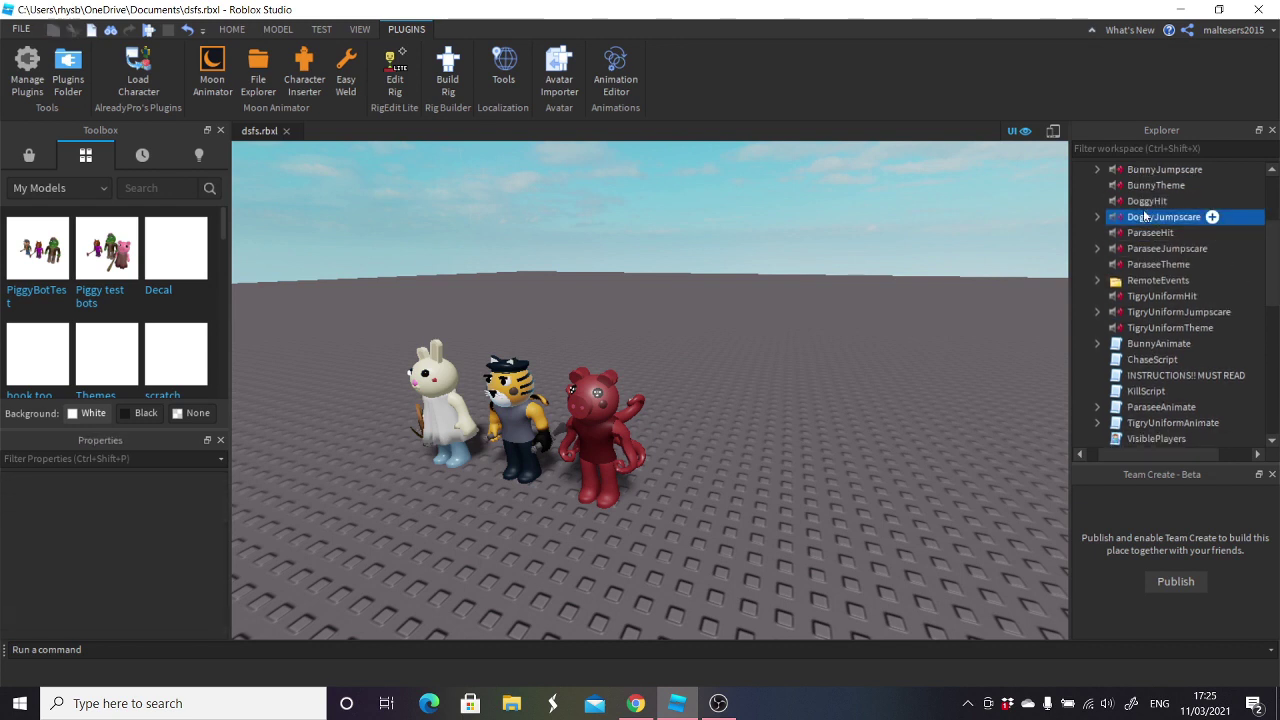
pyautogui.press('Delete')
pyautogui.click(1146, 201)
pyautogui.press('Delete')
pyautogui.scroll(1, 1145, 210)
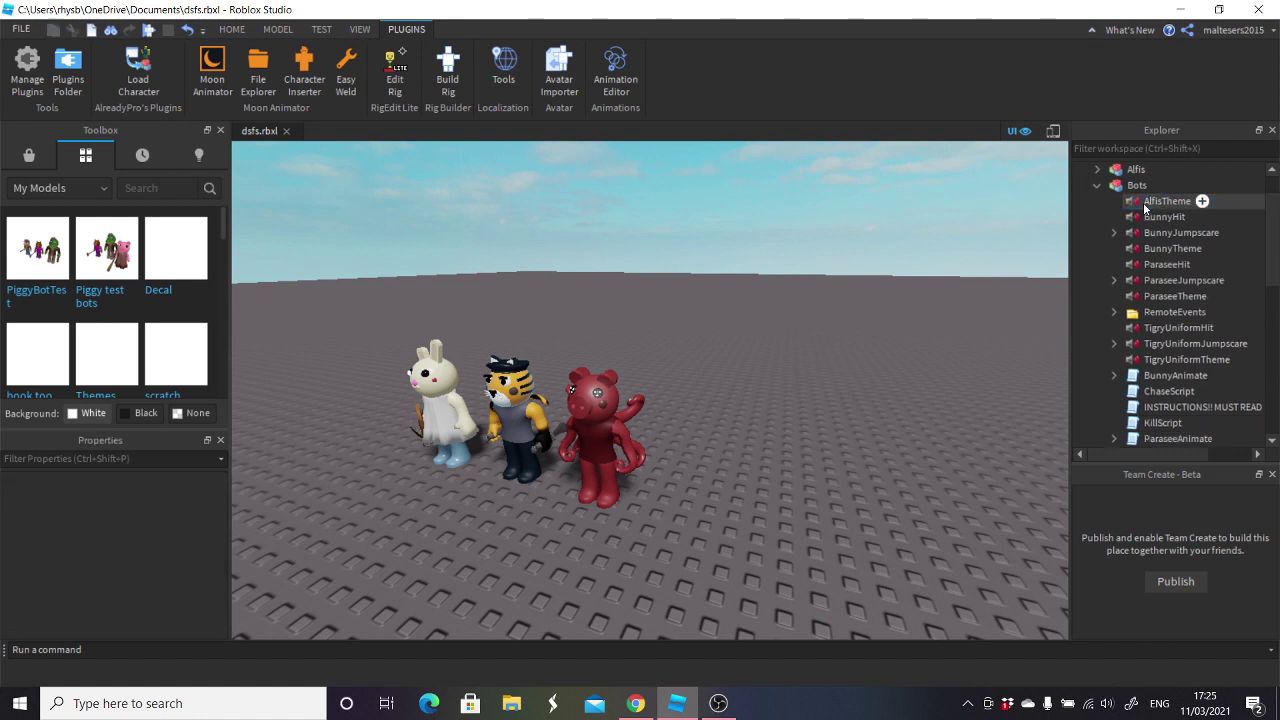
# - Delete the PonyKill, DoggyKill and AlfisKill items from the Bots model
pyautogui.scroll(-5, 1150, 230)
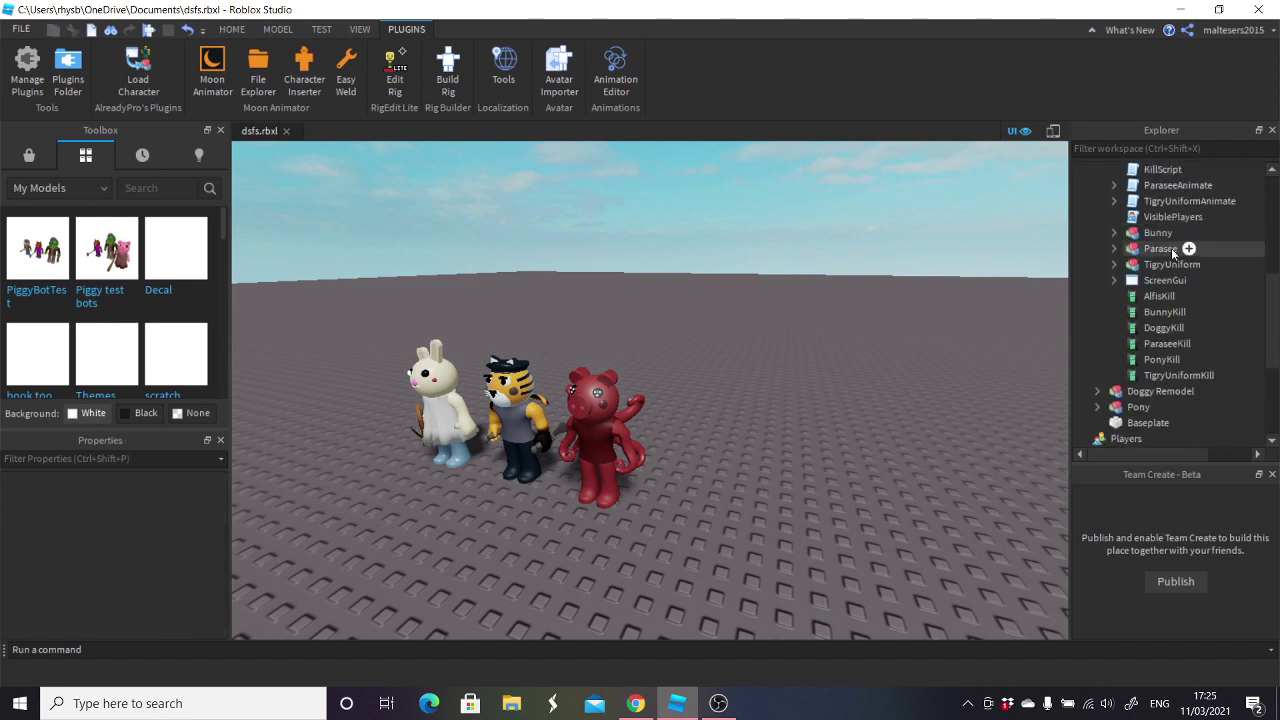
pyautogui.press('Delete')
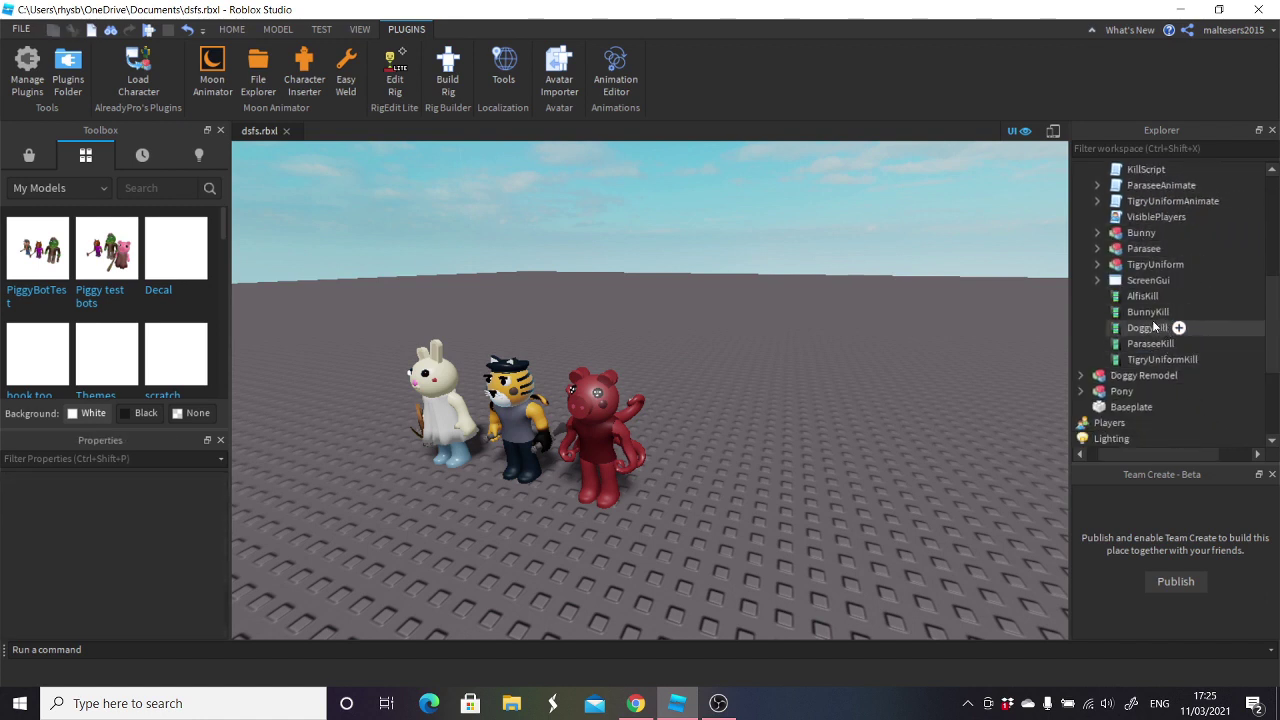
pyautogui.click(1153, 325)
pyautogui.press('Delete')
pyautogui.click(1149, 296)
pyautogui.press('Delete')
# - Look over the remaining contents and characters of the Bots model alongside the three original bots on the baseplate
pyautogui.press('w')
pyautogui.moveTo(902, 381); pyautogui.dragTo(832, 442, button='right')
pyautogui.press('s')
pyautogui.press('w')
pyautogui.press('a')
pyautogui.press('s')
pyautogui.press('d')
pyautogui.scroll(4, 1137, 299)
pyautogui.scroll(-1, 1134, 343)
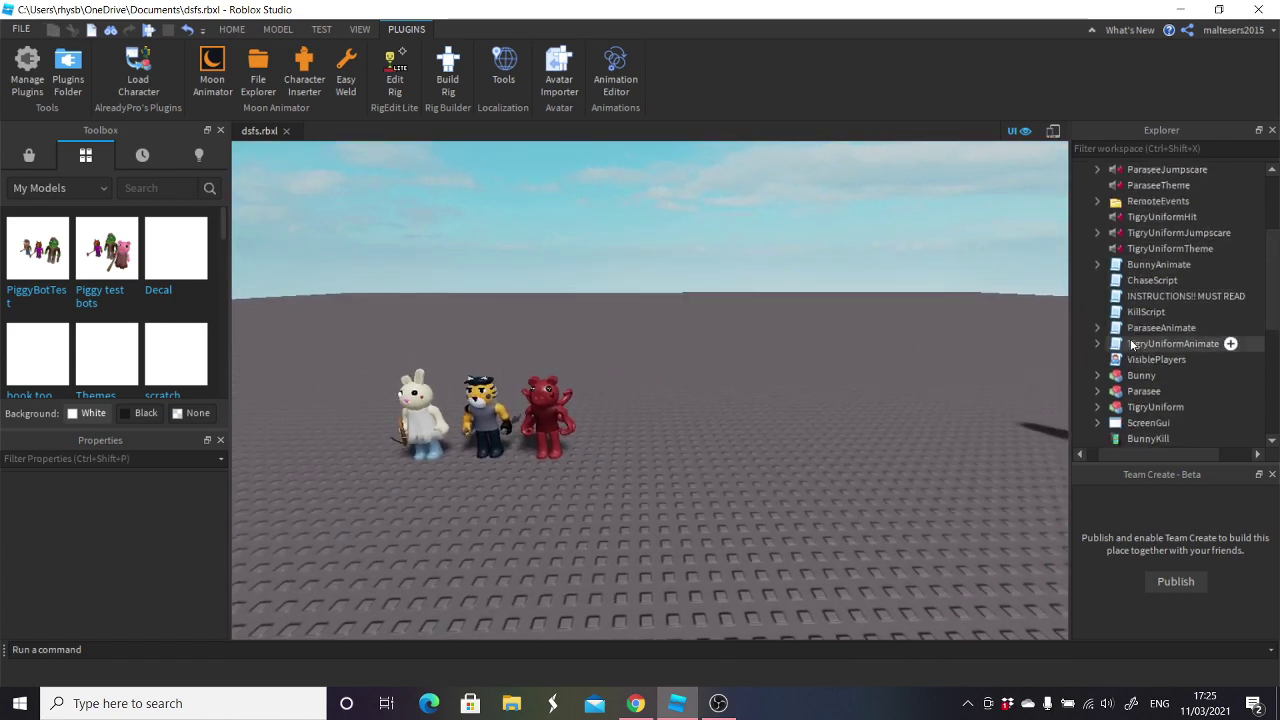
pyautogui.scroll(-1, 1131, 343)
pyautogui.moveTo(899, 377); pyautogui.dragTo(892, 377, button='right')
pyautogui.moveTo(778, 400); pyautogui.dragTo(781, 401, button='right')
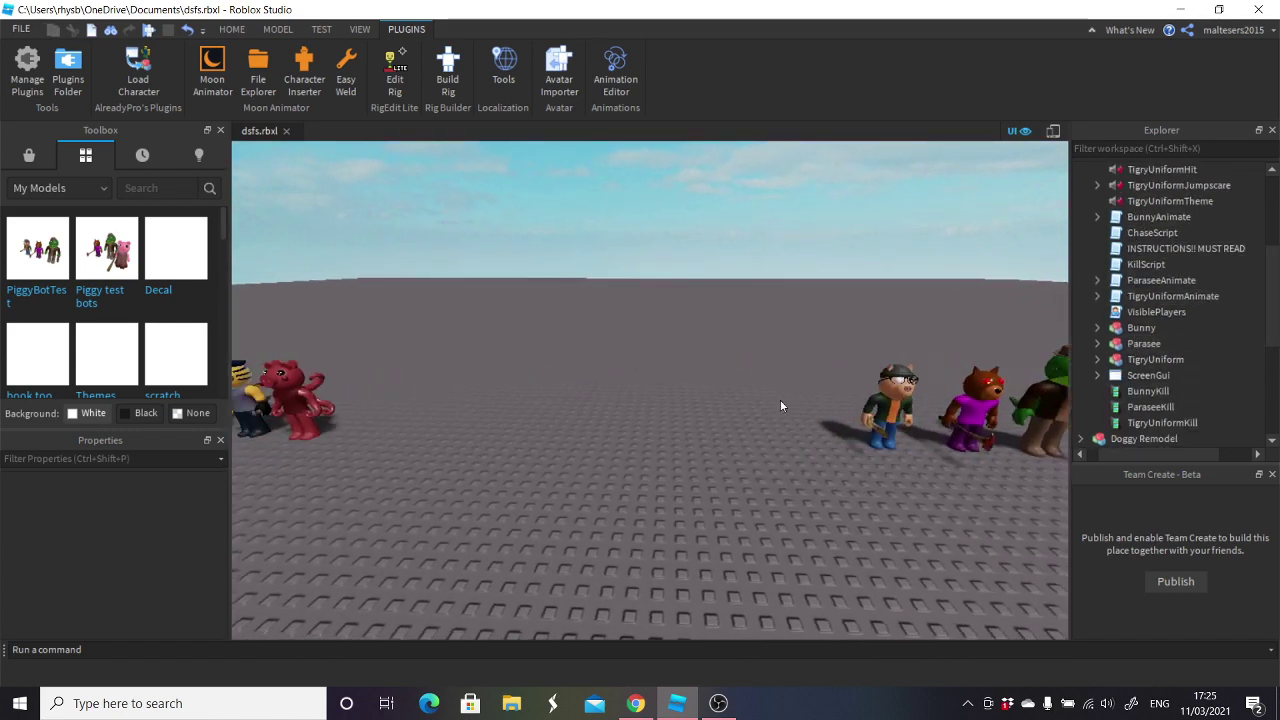
pyautogui.press('a')
pyautogui.click(664, 386)
pyautogui.press('w')
pyautogui.moveTo(727, 330); pyautogui.dragTo(728, 332, button='right')
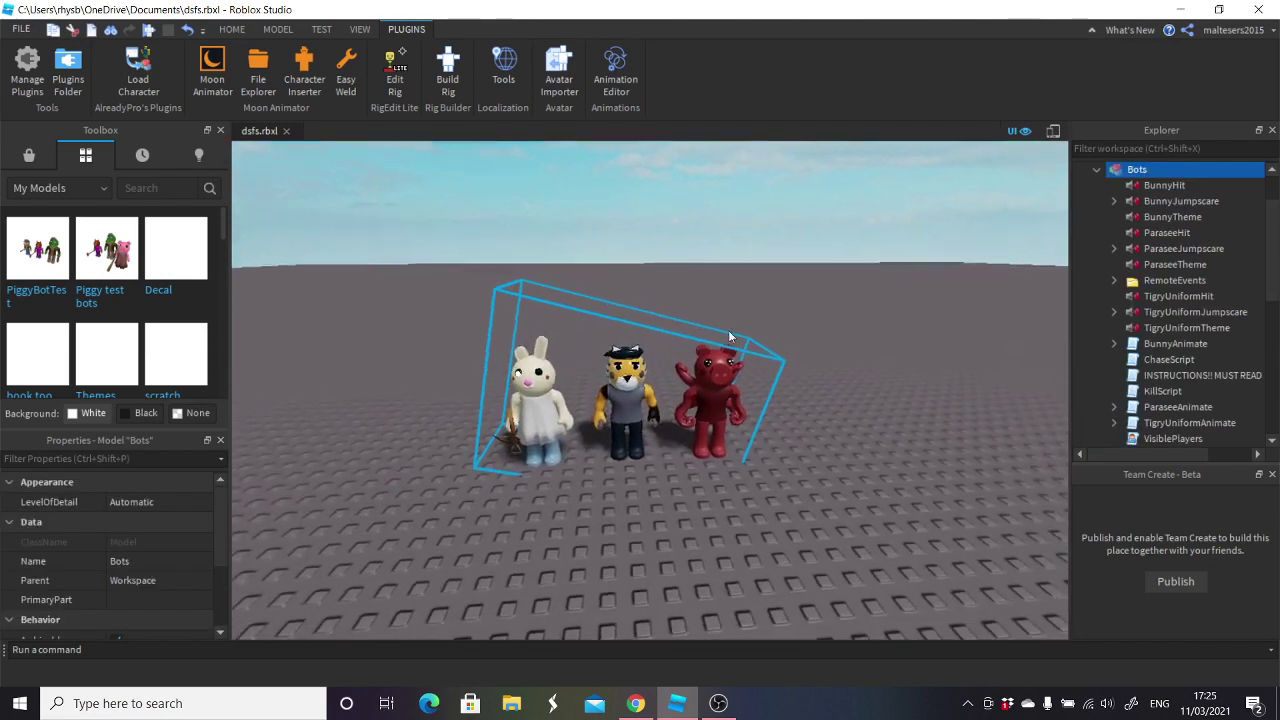
pyautogui.click(744, 350)
pyautogui.click(704, 374)
pyautogui.click(821, 370)
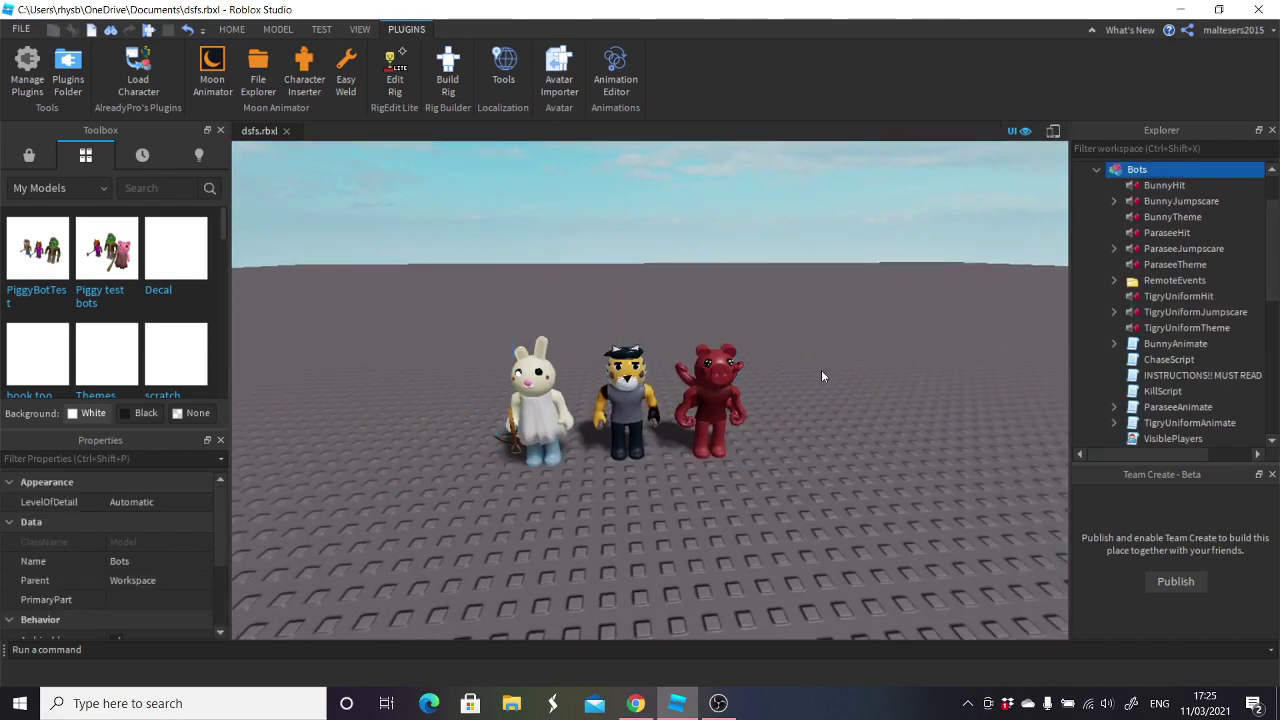
# - Move the Bunny, Parasee and TigryUniform models out of the Bots model directly into Workspace
pyautogui.click(714, 398)
pyautogui.scroll(-3, 1168, 300)
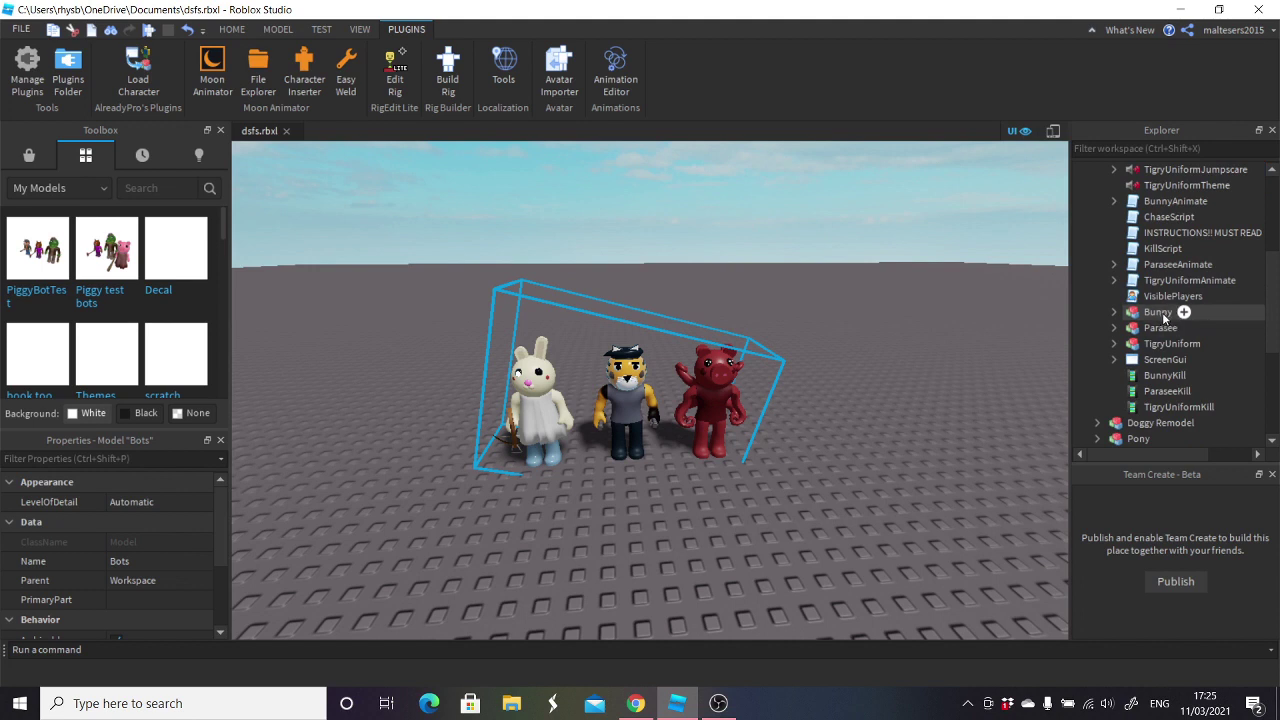
pyautogui.click(1158, 312)
pyautogui.keyDown('shift'); pyautogui.click(1170, 343); pyautogui.keyUp('shift')
pyautogui.moveTo(1170, 329); pyautogui.dragTo(1130, 172)
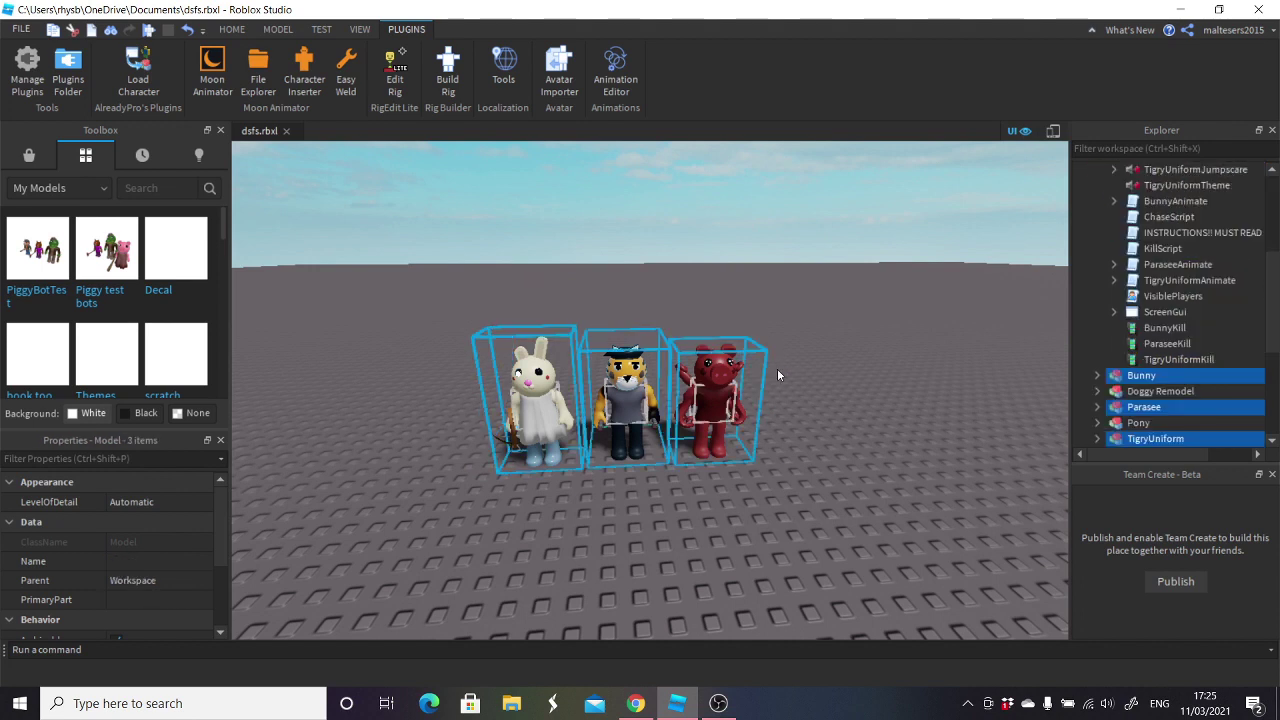
pyautogui.click(777, 368)
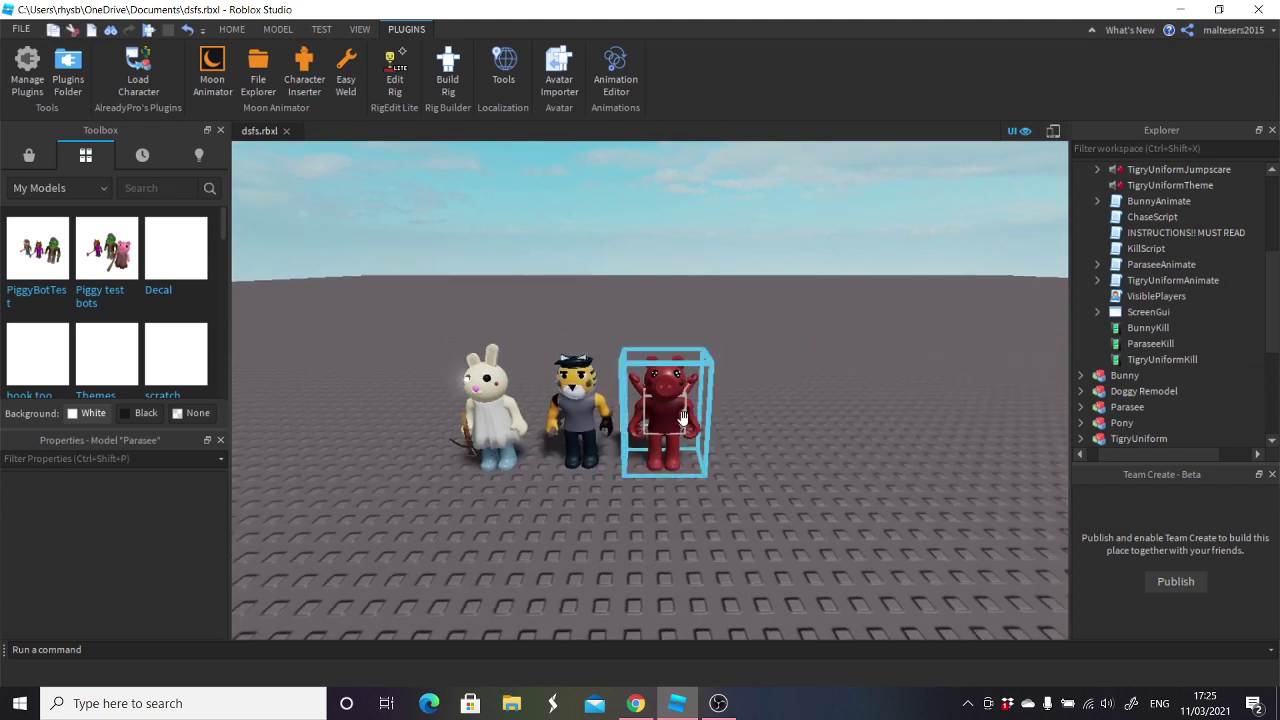
# - Select the ScreenGui in Bots, and expand StarterGui, StarterPlayer and StarterPlayerScripts to check their existing contents
pyautogui.click(1140, 313)
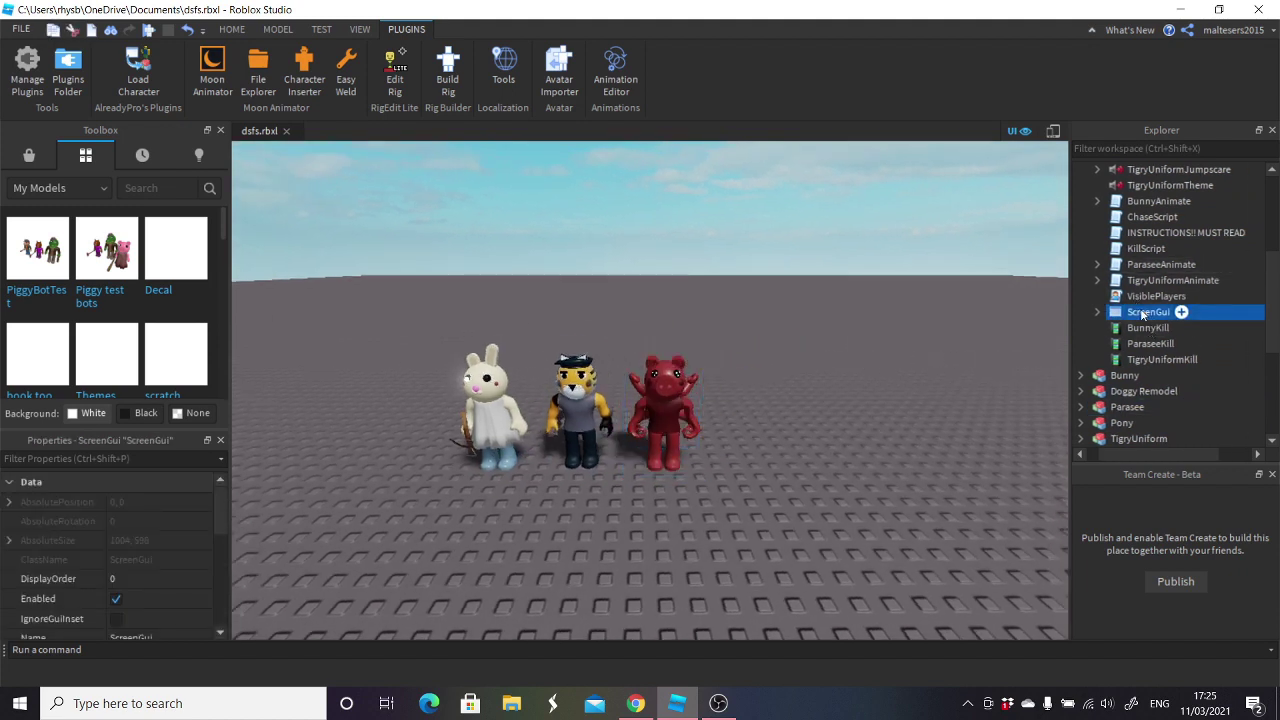
pyautogui.scroll(-5, 1187, 313)
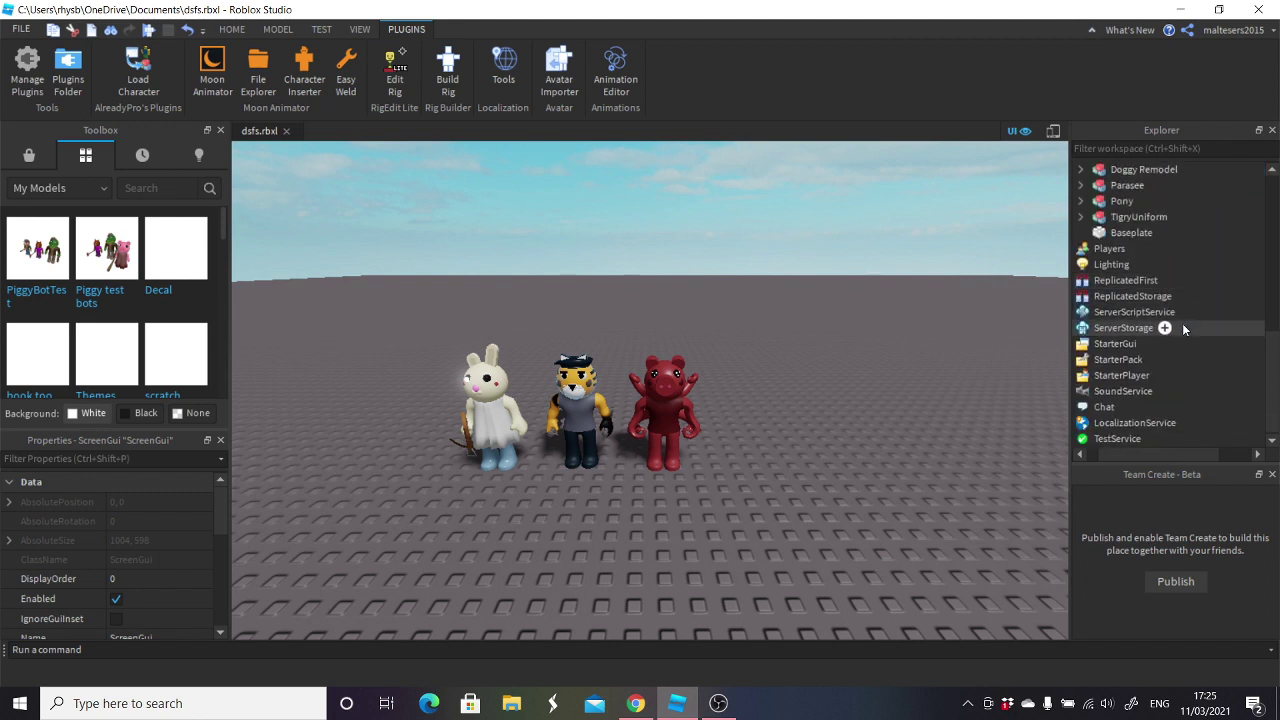
pyautogui.moveTo(1132, 453); pyautogui.dragTo(1122, 450)
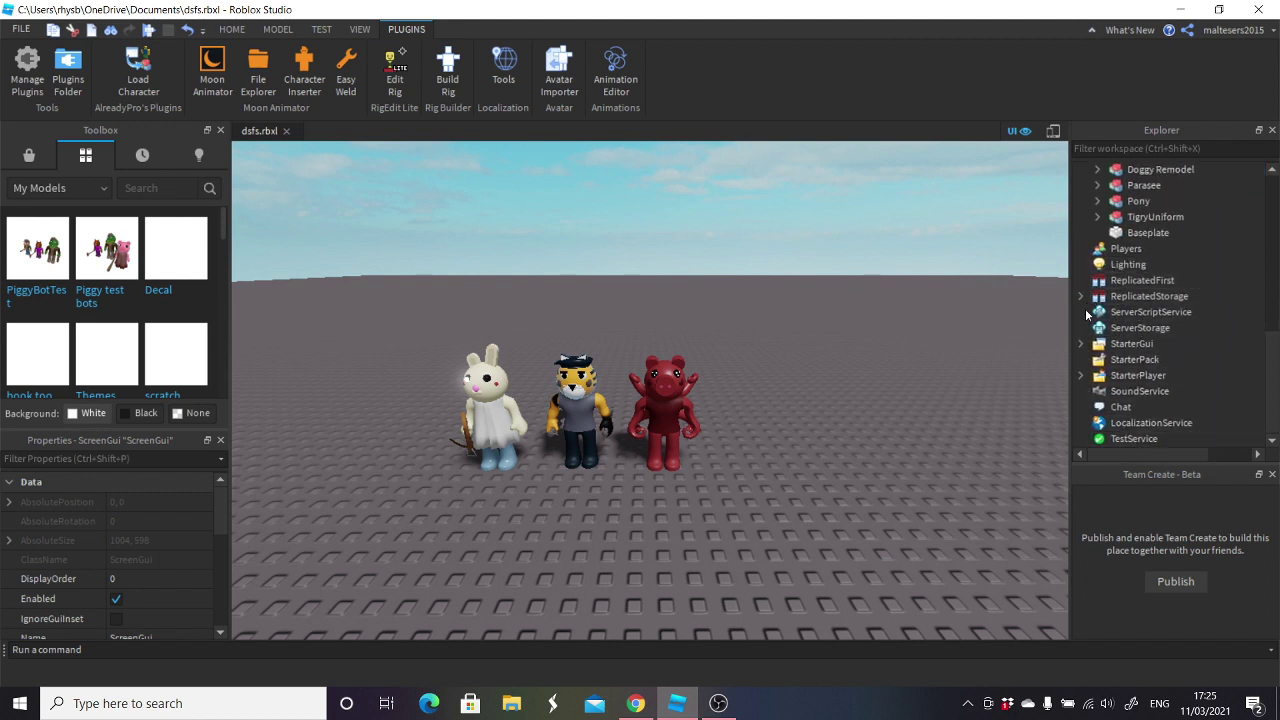
pyautogui.click(1080, 344)
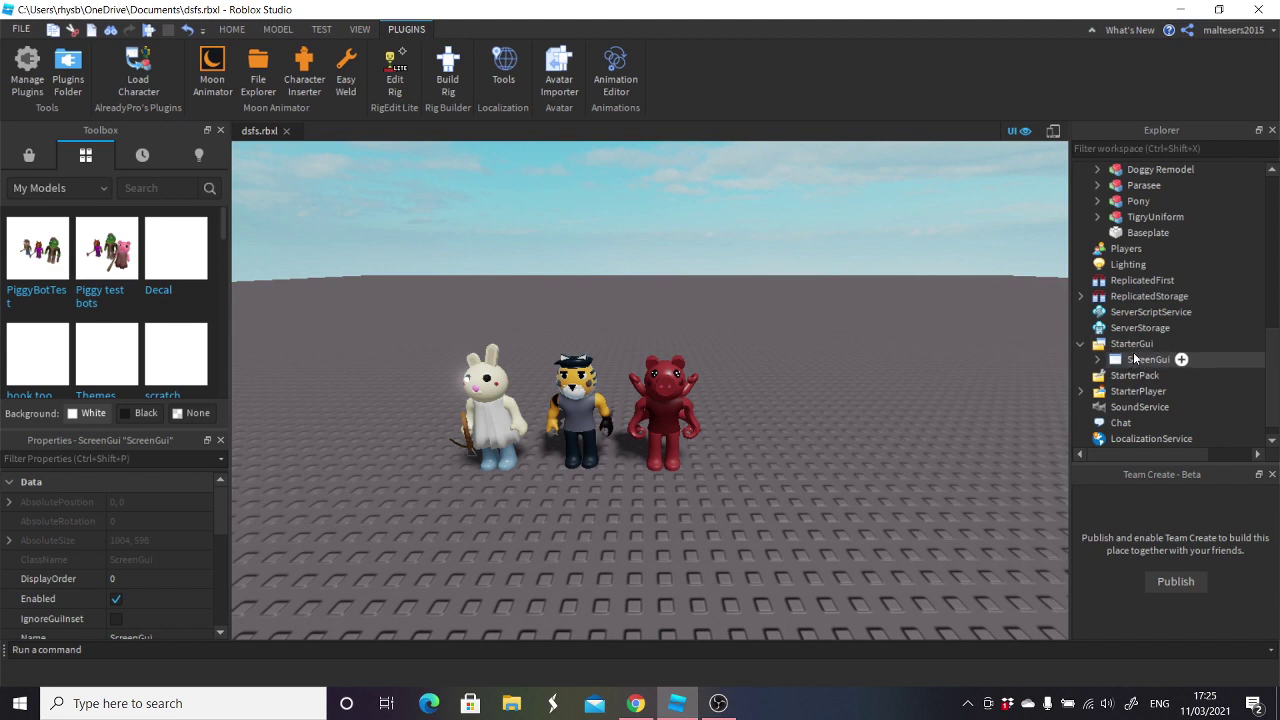
pyautogui.click(1080, 391)
pyautogui.scroll(-1, 1153, 375)
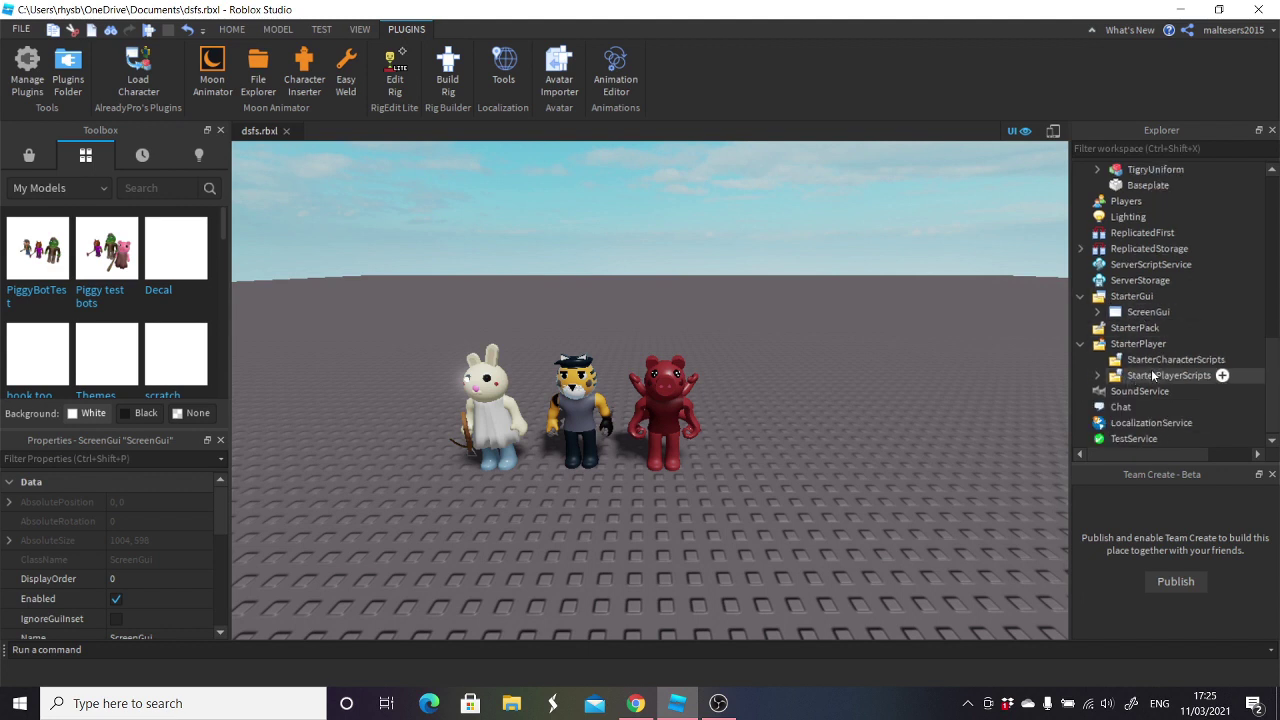
pyautogui.click(1098, 377)
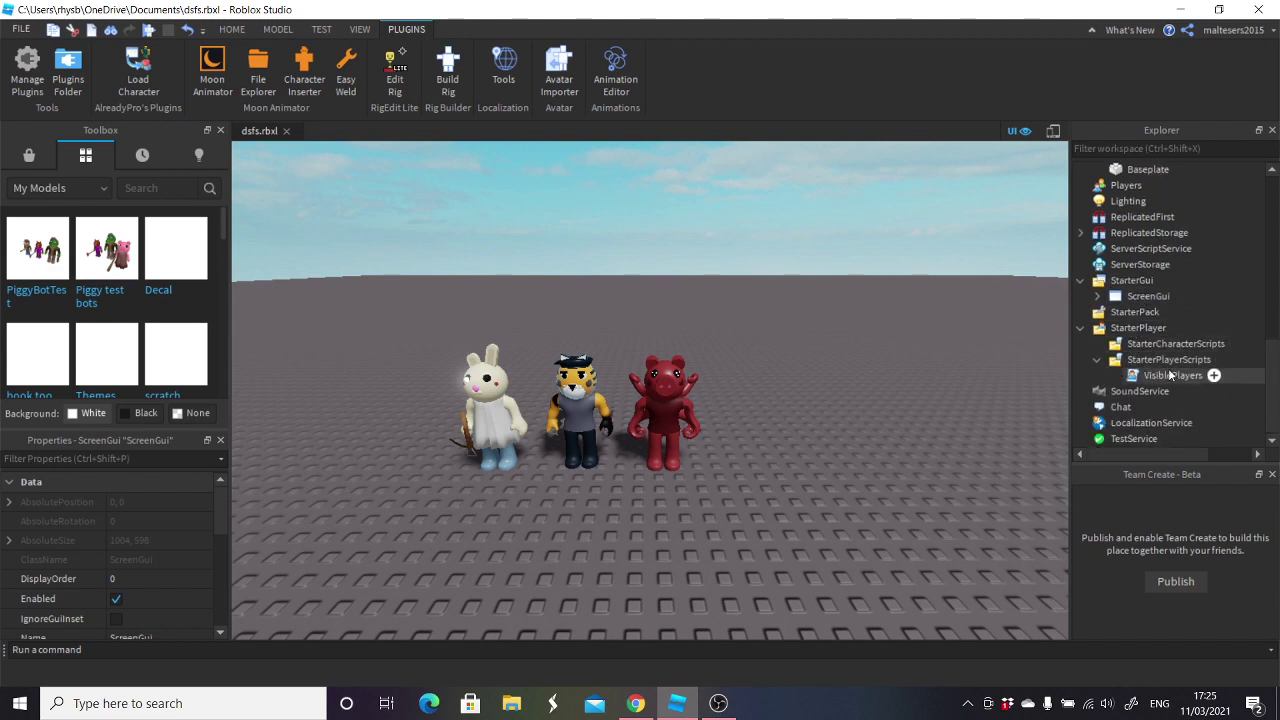
# - Collapse StarterGui and StarterPlayer in the object tree
pyautogui.scroll(1, 1138, 337)
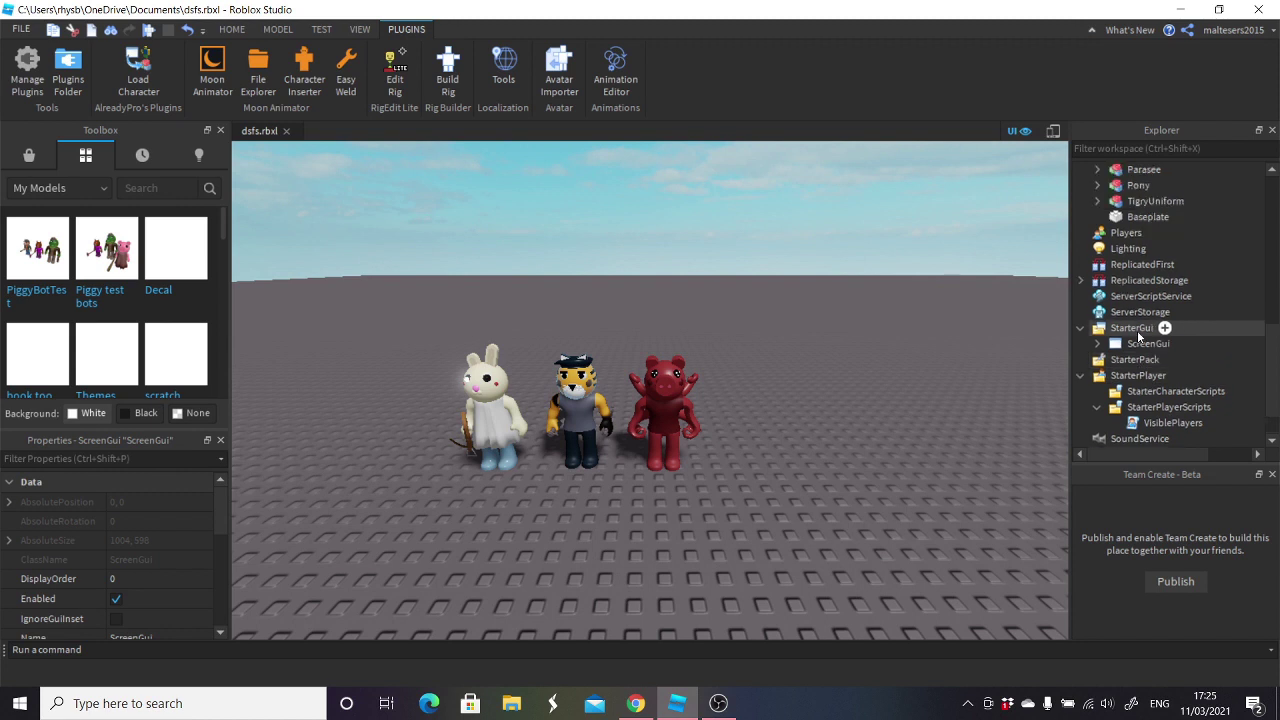
pyautogui.click(1080, 280)
pyautogui.click(1081, 282)
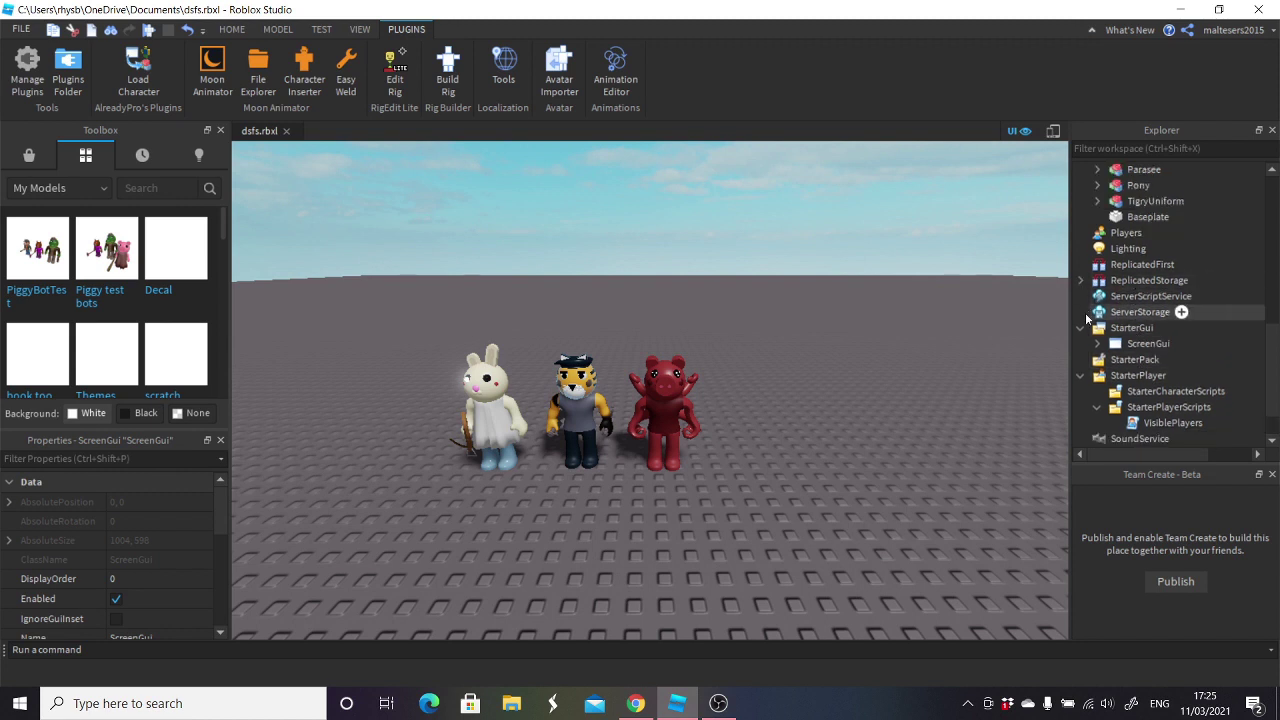
pyautogui.click(1081, 328)
pyautogui.click(1081, 359)
# - Delete the RemoteEvents folder, VisiblePlayers script and ScreenGui from the Bots model
pyautogui.scroll(3, 1102, 361)
pyautogui.scroll(2, 1104, 366)
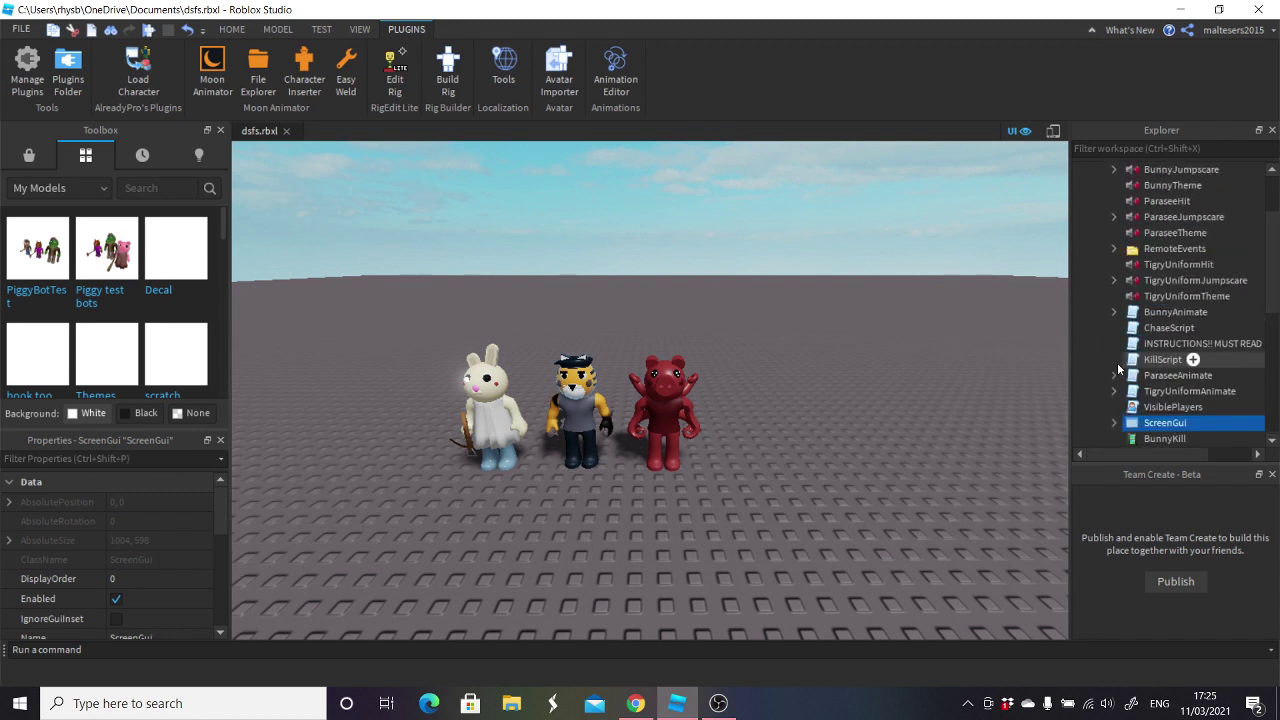
pyautogui.scroll(1, 1157, 262)
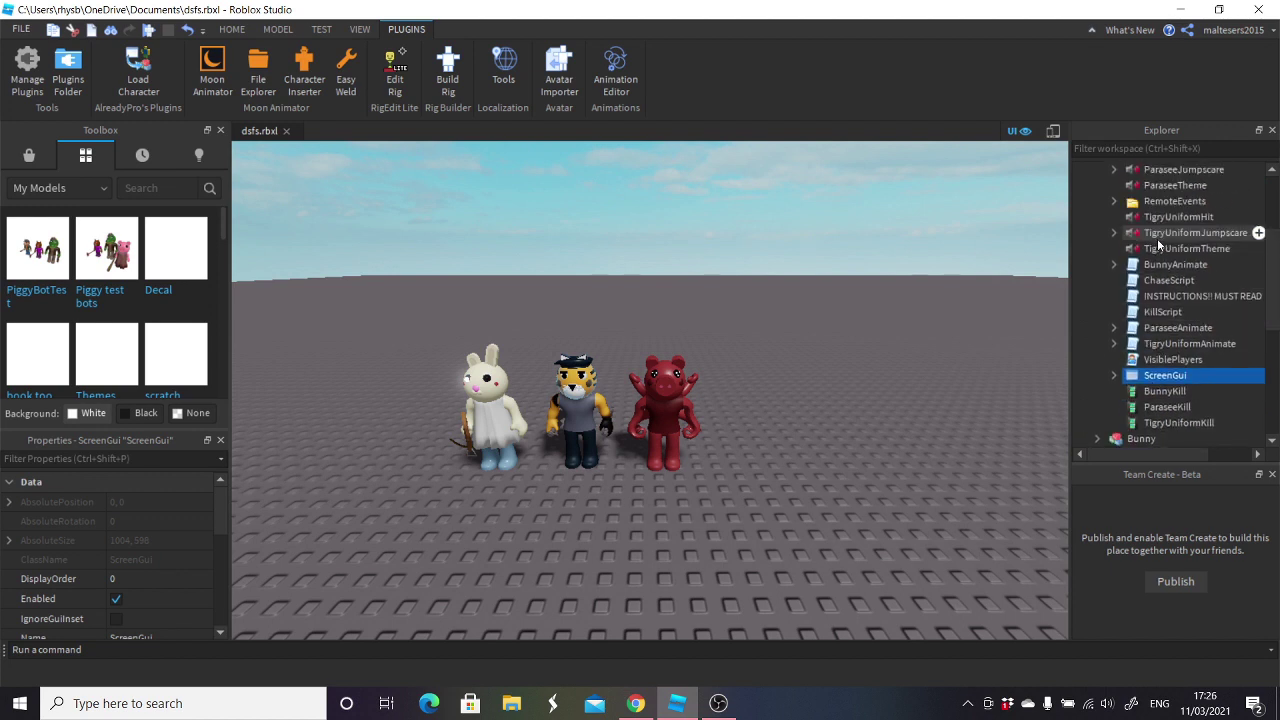
pyautogui.click(1153, 204)
pyautogui.press('Delete')
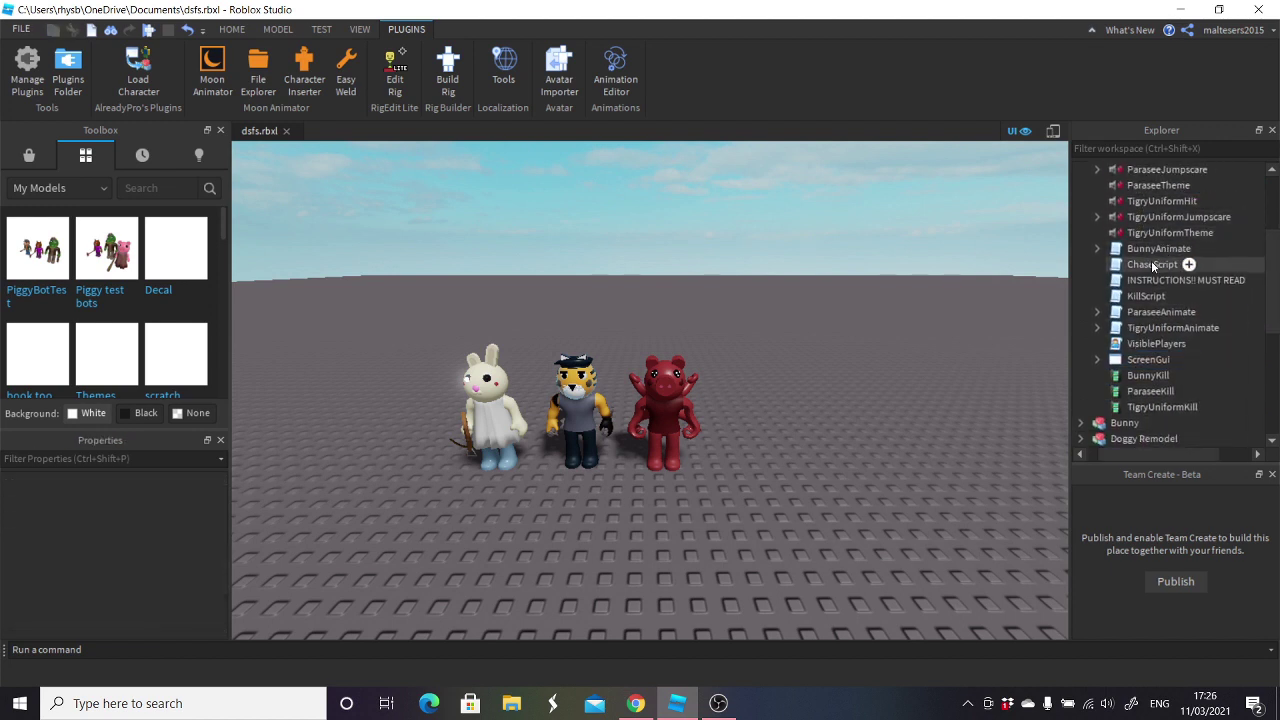
pyautogui.click(1148, 343)
pyautogui.press('Delete')
pyautogui.click(1148, 343)
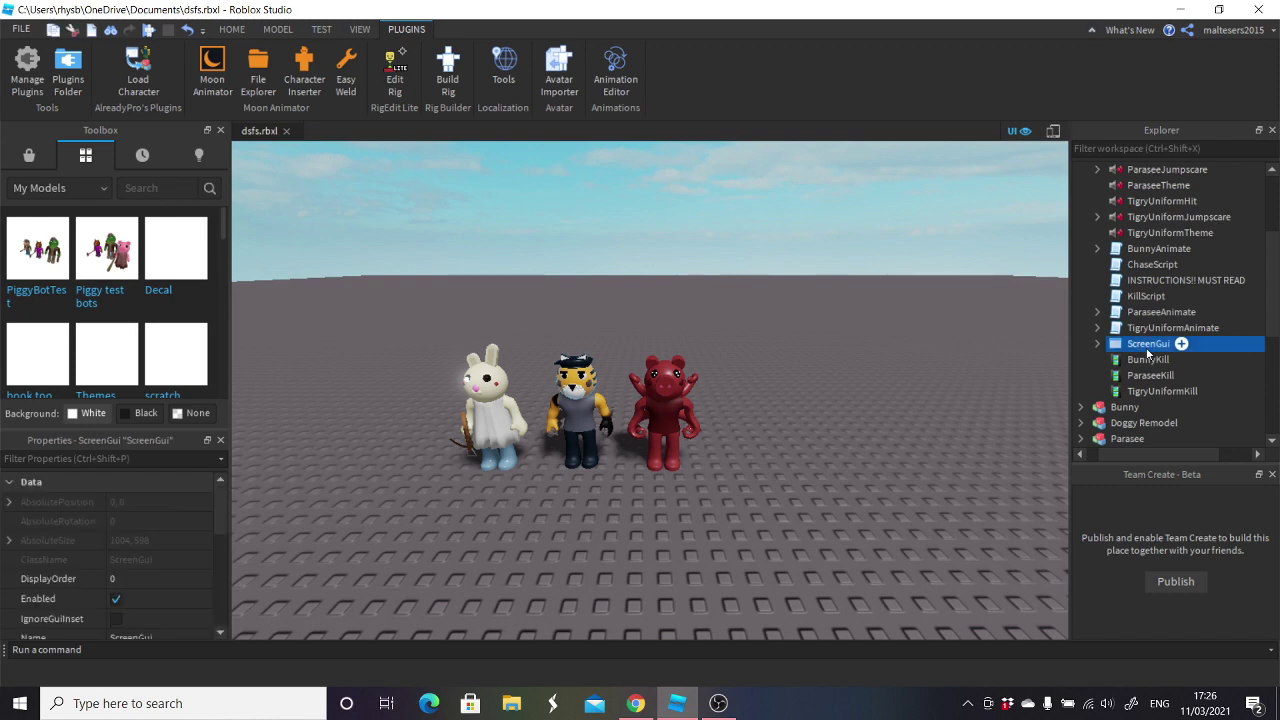
pyautogui.press('Delete')
# - Open the INSTRUCTIONS!! MUST READ script in Bots to read it, close it, and delete the script
pyautogui.scroll(2, 1175, 296)
pyautogui.scroll(-1, 1175, 293)
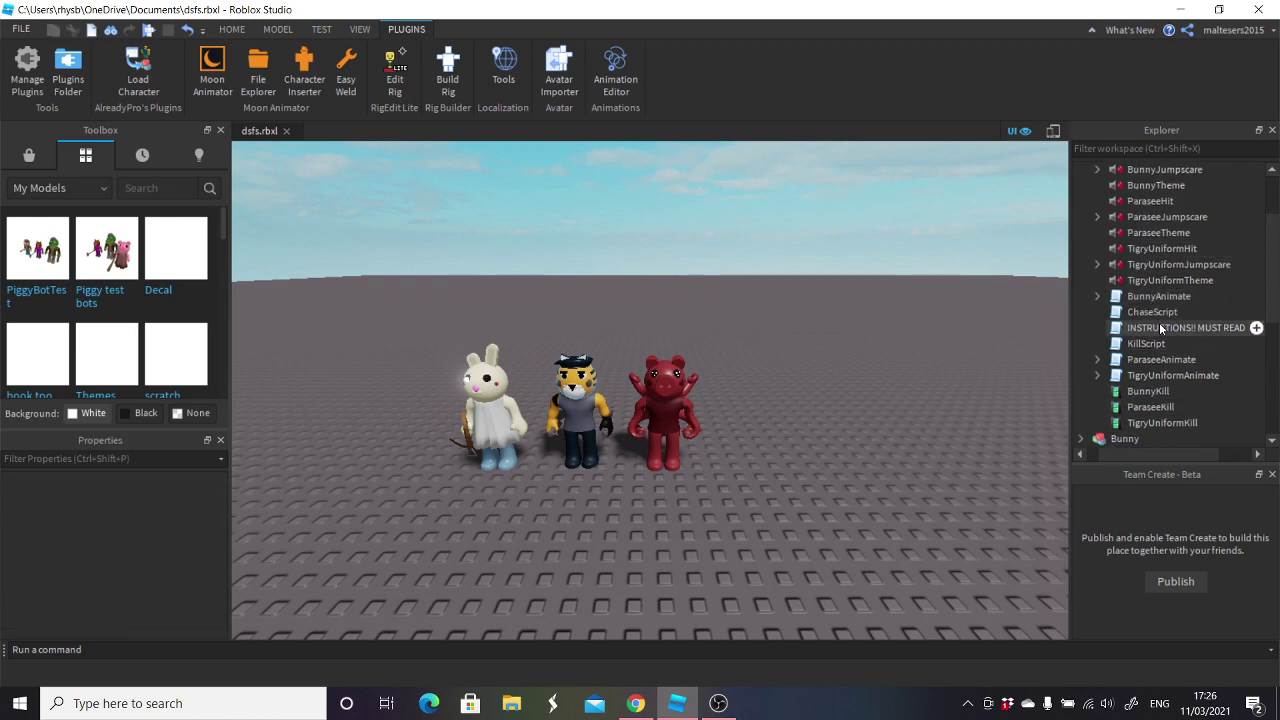
pyautogui.doubleClick(1160, 328)
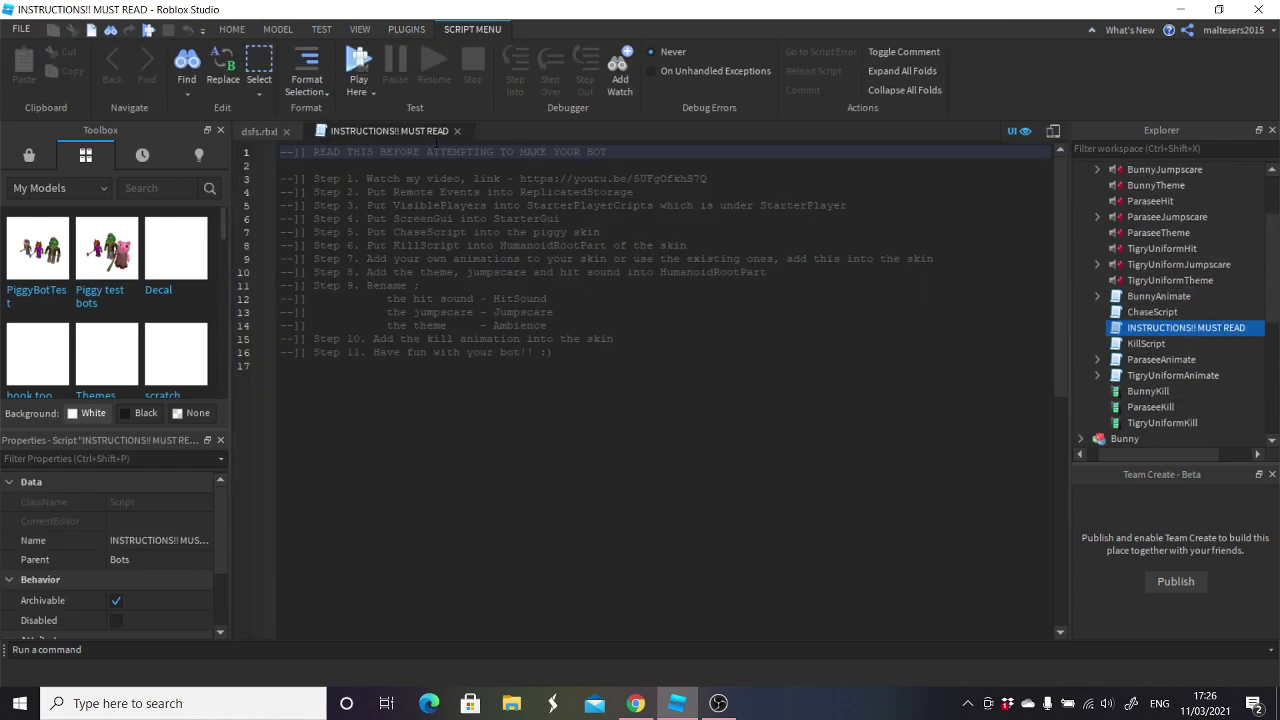
pyautogui.click(454, 131)
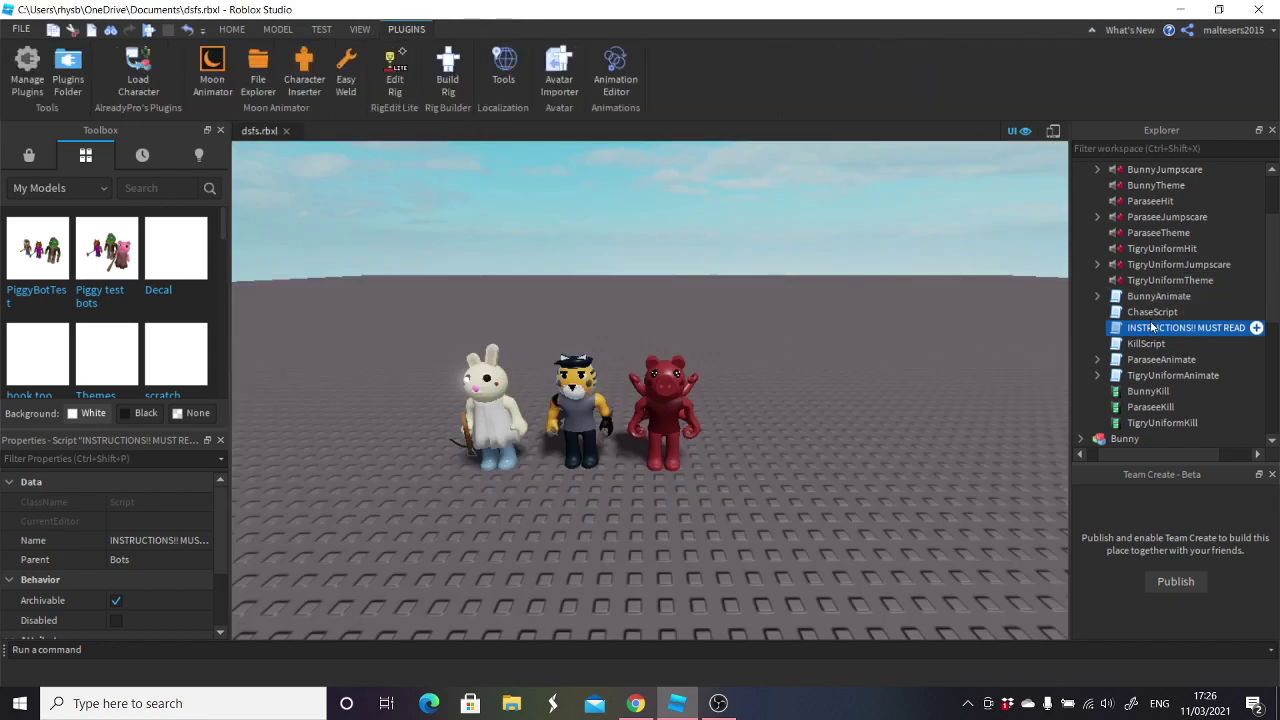
pyautogui.doubleClick(1162, 328)
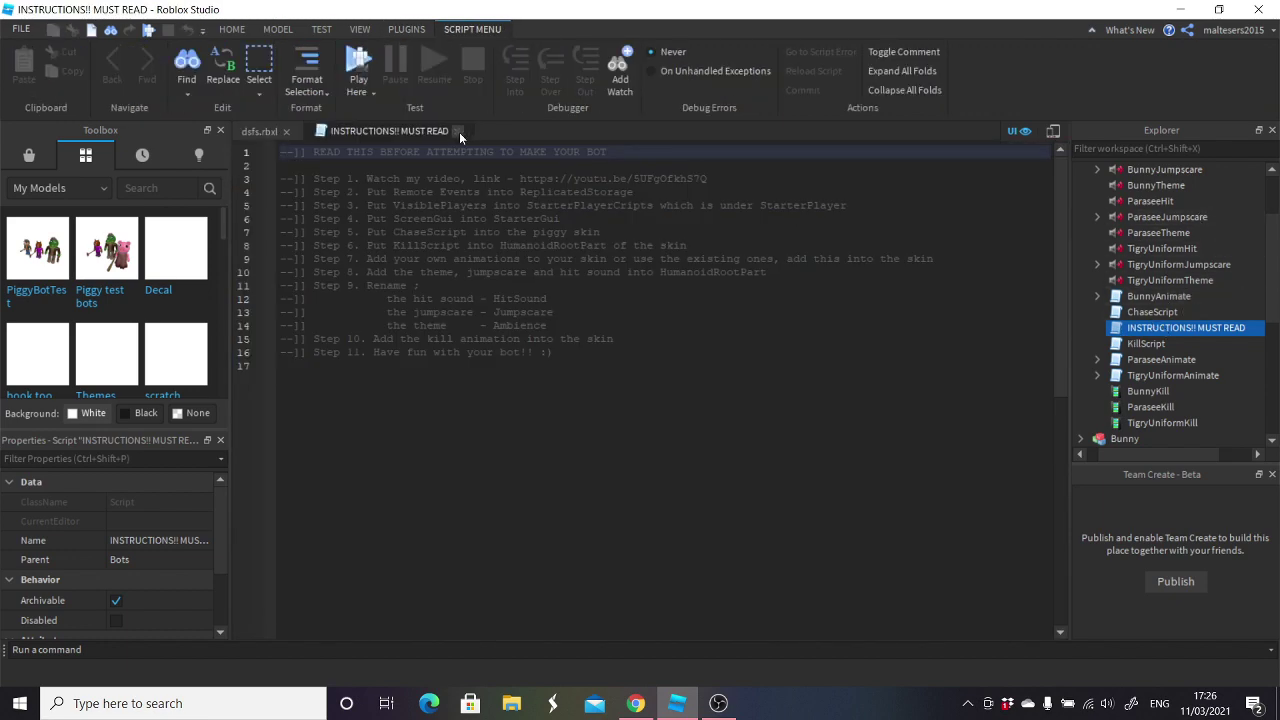
pyautogui.click(458, 131)
pyautogui.press('Delete')
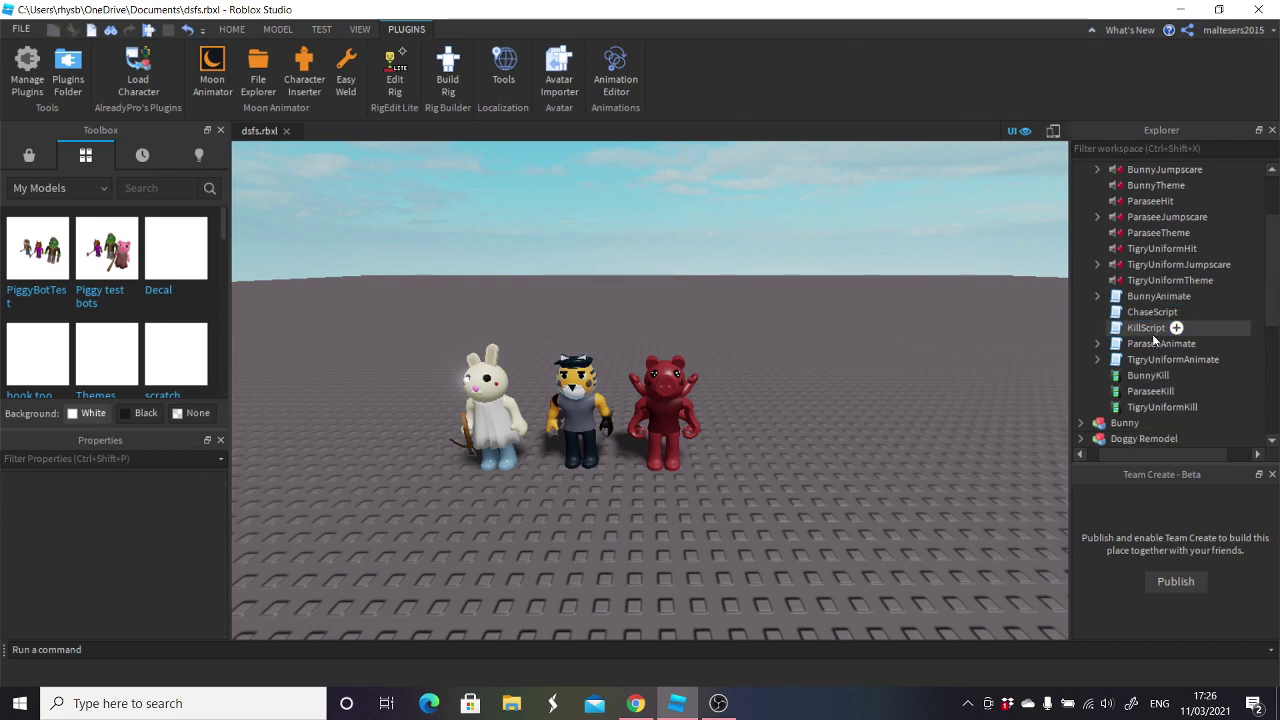
# - Move the Parasee bot across the baseplate, away from the Bunny and TigryUniform bots
pyautogui.scroll(-5, 862, 311)
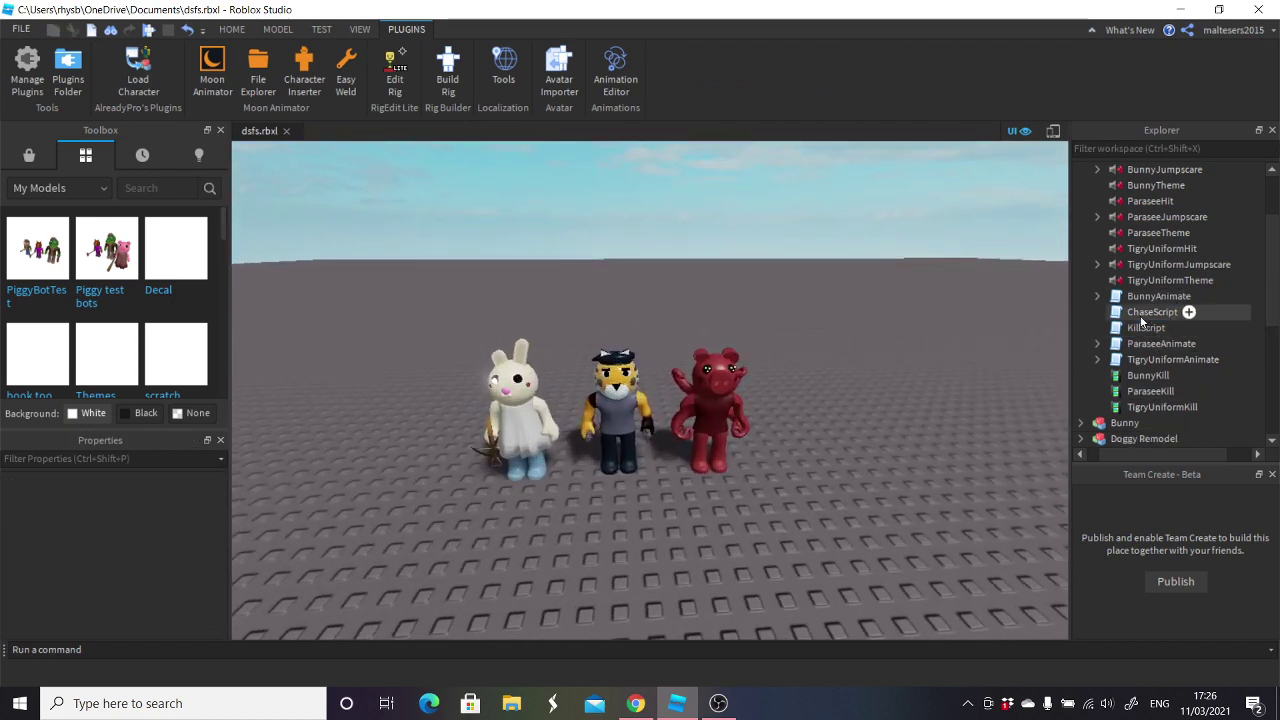
pyautogui.scroll(3, 1130, 320)
pyautogui.scroll(-3, 1140, 294)
pyautogui.scroll(-3, 1130, 255)
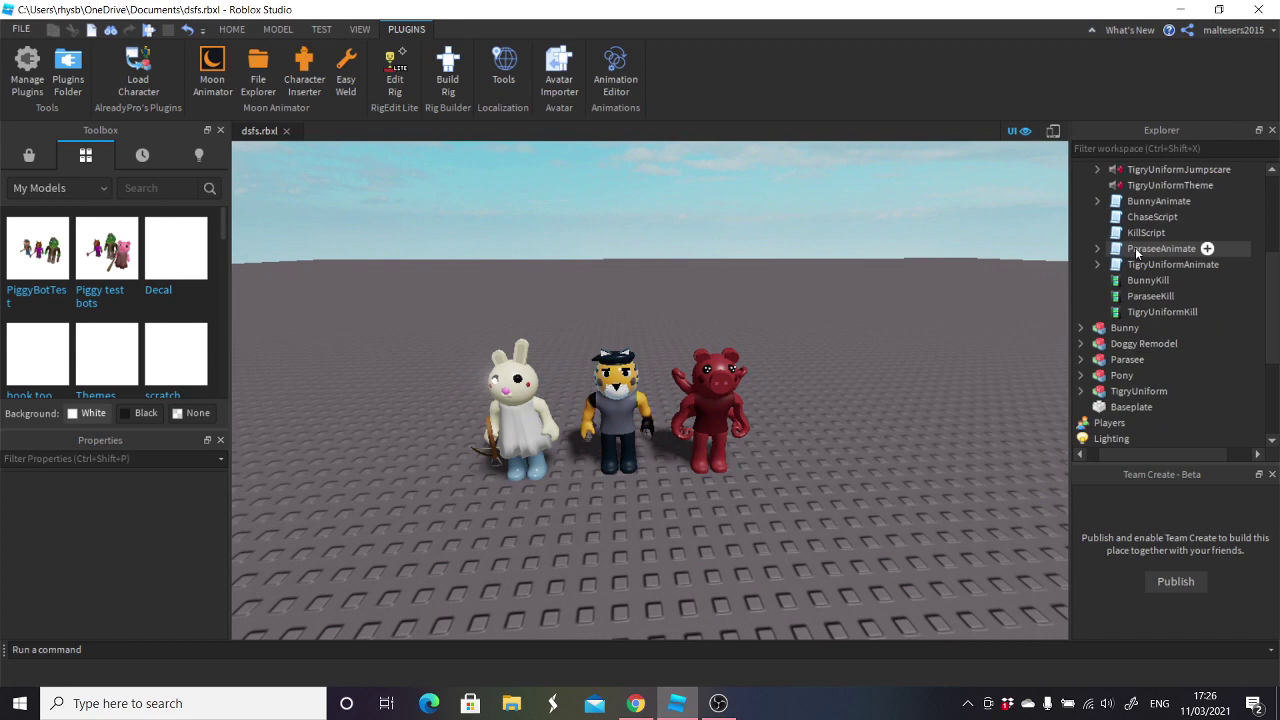
pyautogui.scroll(3, 1130, 260)
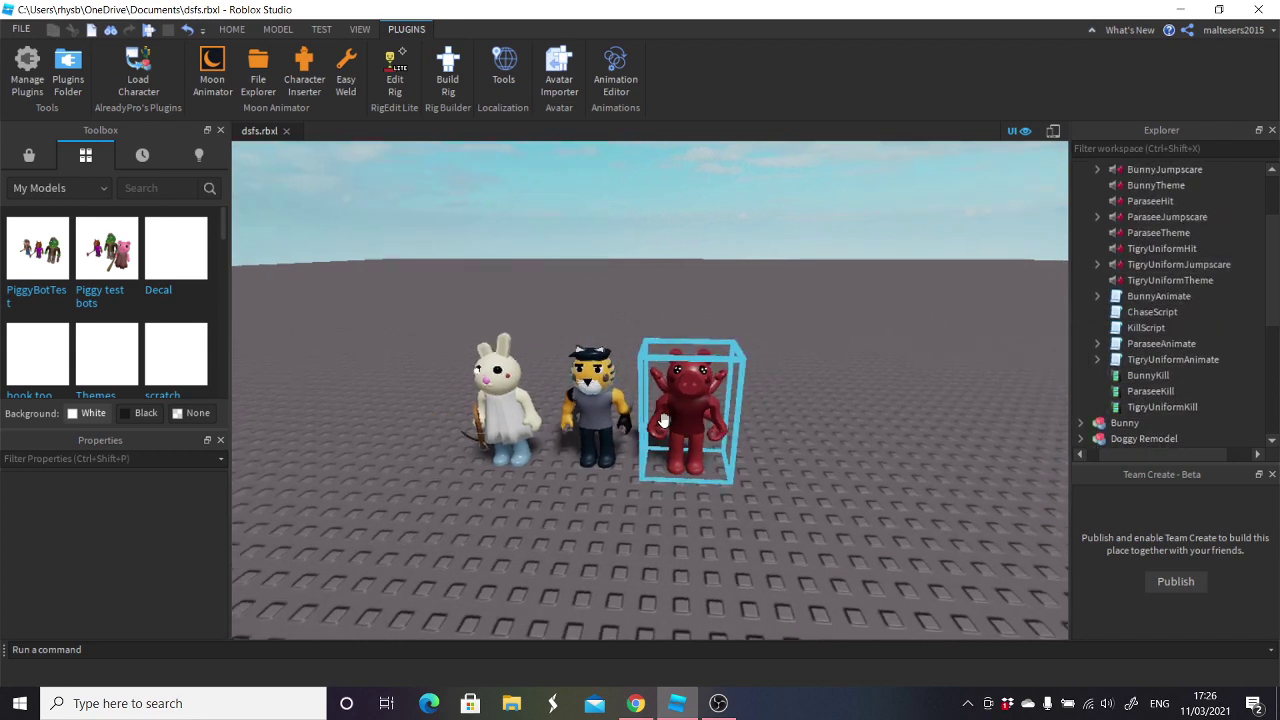
pyautogui.scroll(-3, 690, 415)
pyautogui.moveTo(655, 425); pyautogui.dragTo(771, 460)
pyautogui.click(850, 476)
# - Expand the Parasee model and move KillScript from Bots into its HumanoidRootPart
pyautogui.moveTo(850, 476); pyautogui.dragTo(850, 476, button='right')
pyautogui.moveTo(670, 382); pyautogui.dragTo(670, 382, button='right')
pyautogui.click(660, 395)
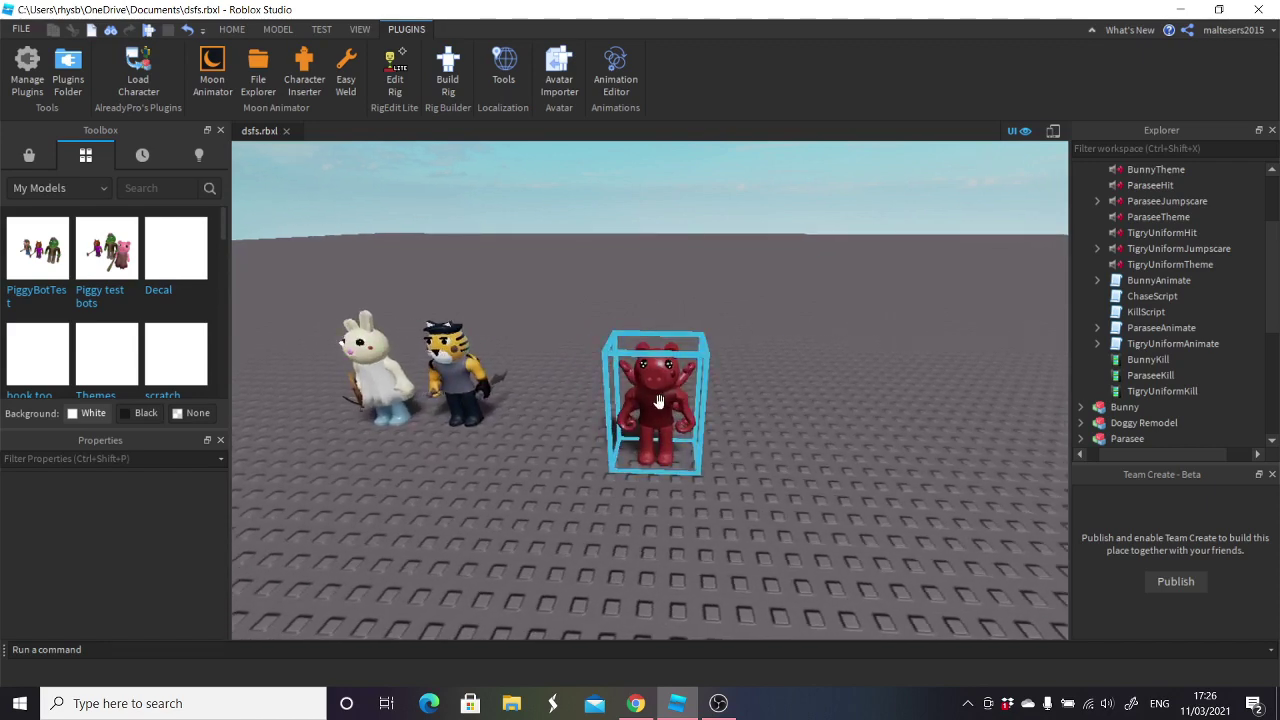
pyautogui.press('f')
pyautogui.scroll(-4, 1130, 318)
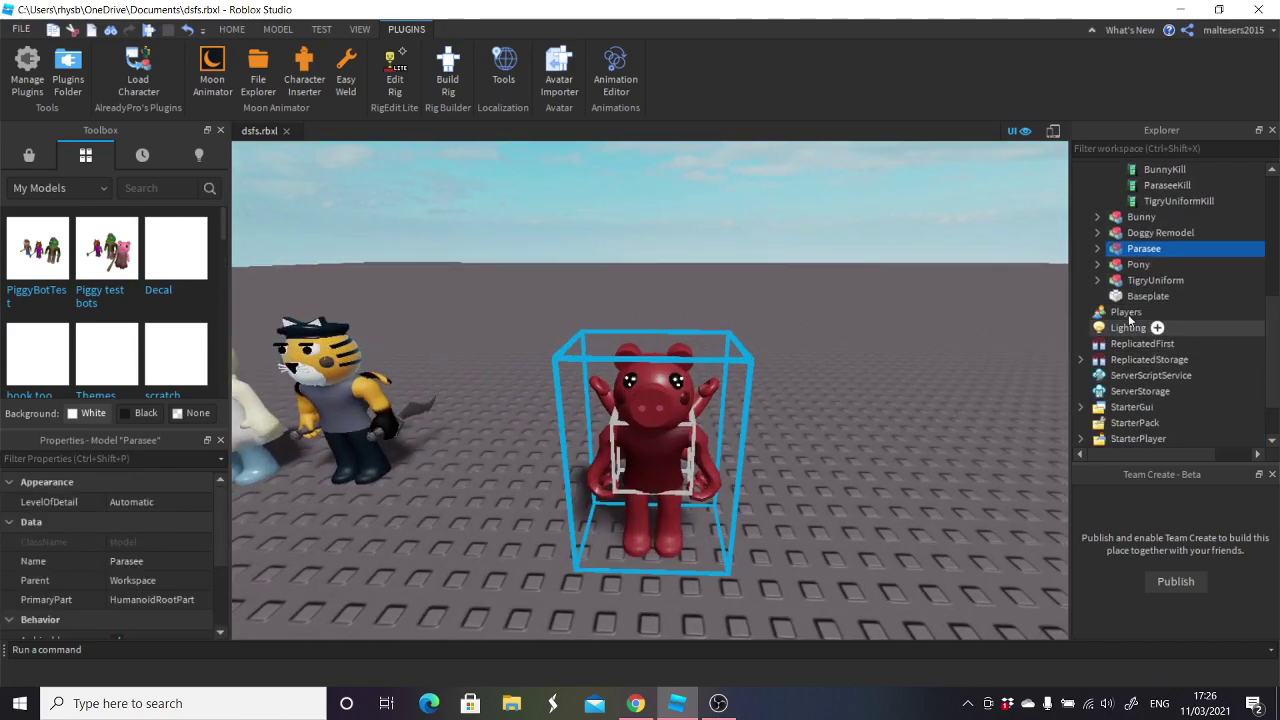
pyautogui.click(1098, 250)
pyautogui.scroll(1, 1183, 262)
pyautogui.scroll(-6, 1183, 262)
pyautogui.scroll(8, 1195, 262)
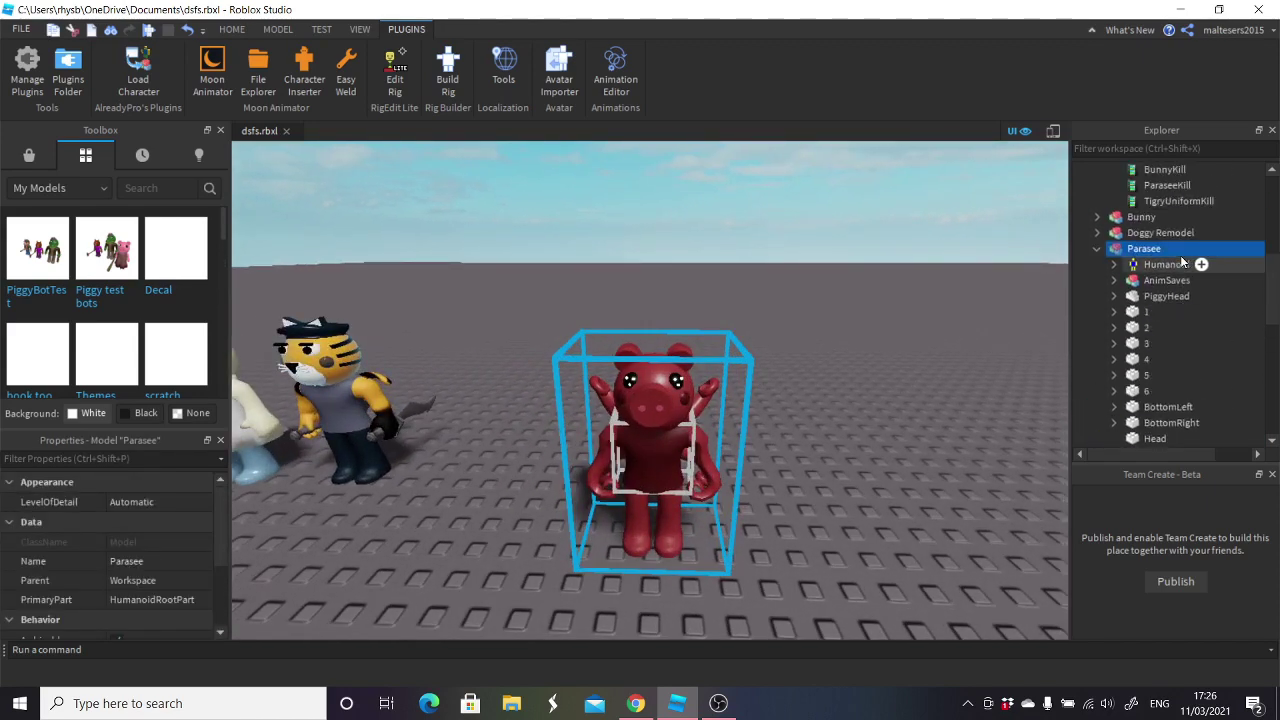
pyautogui.click(1155, 264)
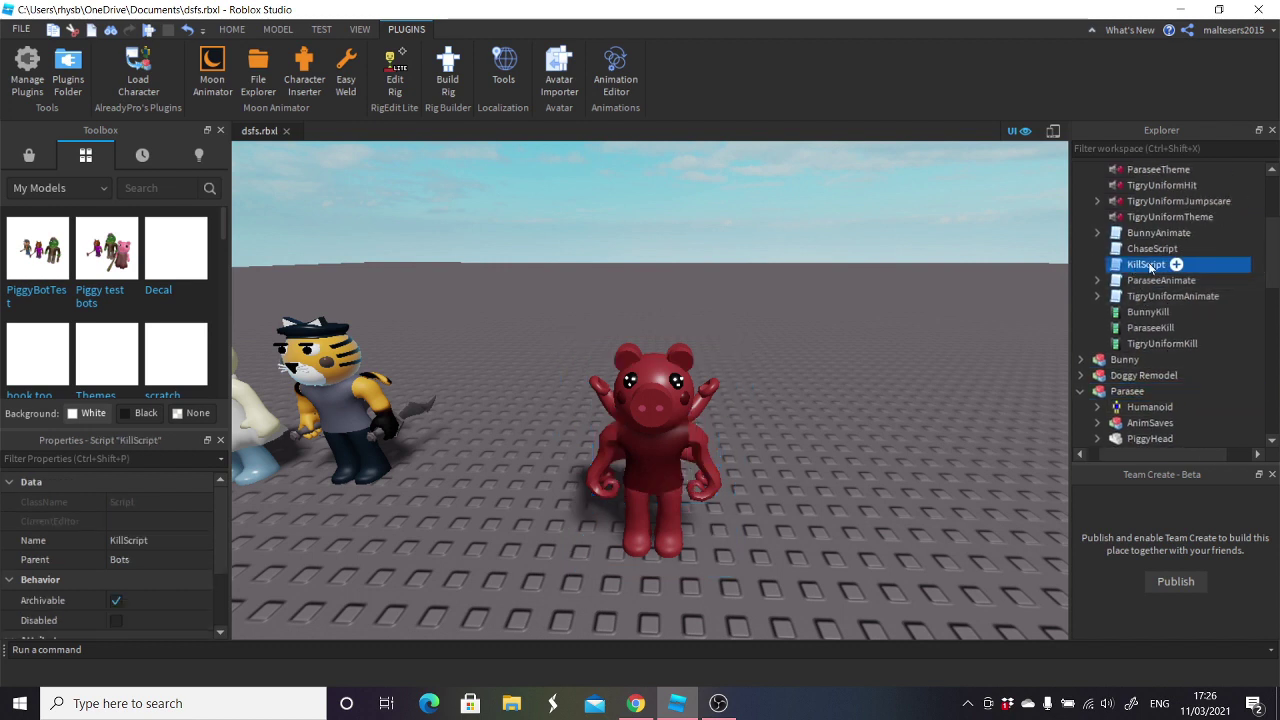
pyautogui.moveTo(1157, 268)
pyautogui.mouseDown()
pyautogui.moveTo(1140, 294)
pyautogui.moveTo(1171, 320)
pyautogui.moveTo(1150, 352)
pyautogui.moveTo(1165, 399)
pyautogui.moveTo(1165, 256)
pyautogui.mouseUp()
# - Examine the existing Pony and Doggy Remodel bots, expanding Pony to see where its scripts are placed
pyautogui.moveTo(912, 360); pyautogui.dragTo(916, 350, button='right')
pyautogui.press('d')
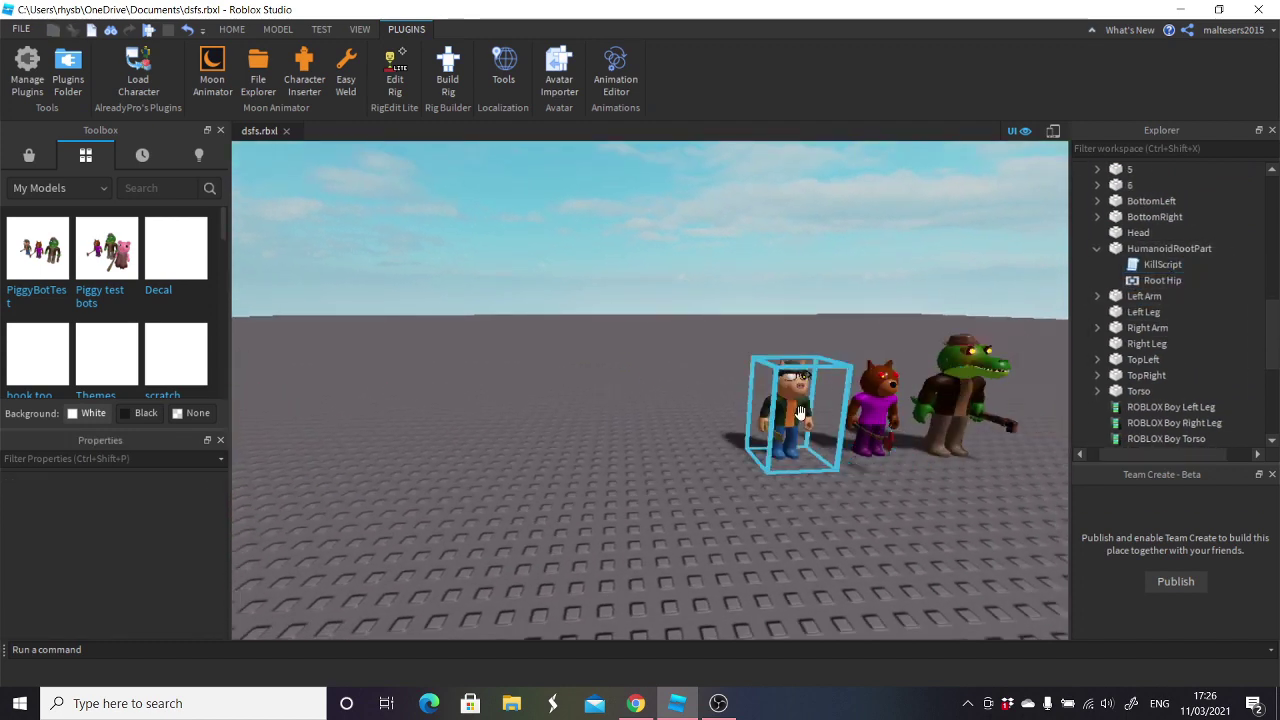
pyautogui.click(791, 413)
pyautogui.press('d')
pyautogui.scroll(-4, 1134, 328)
pyautogui.click(1097, 249)
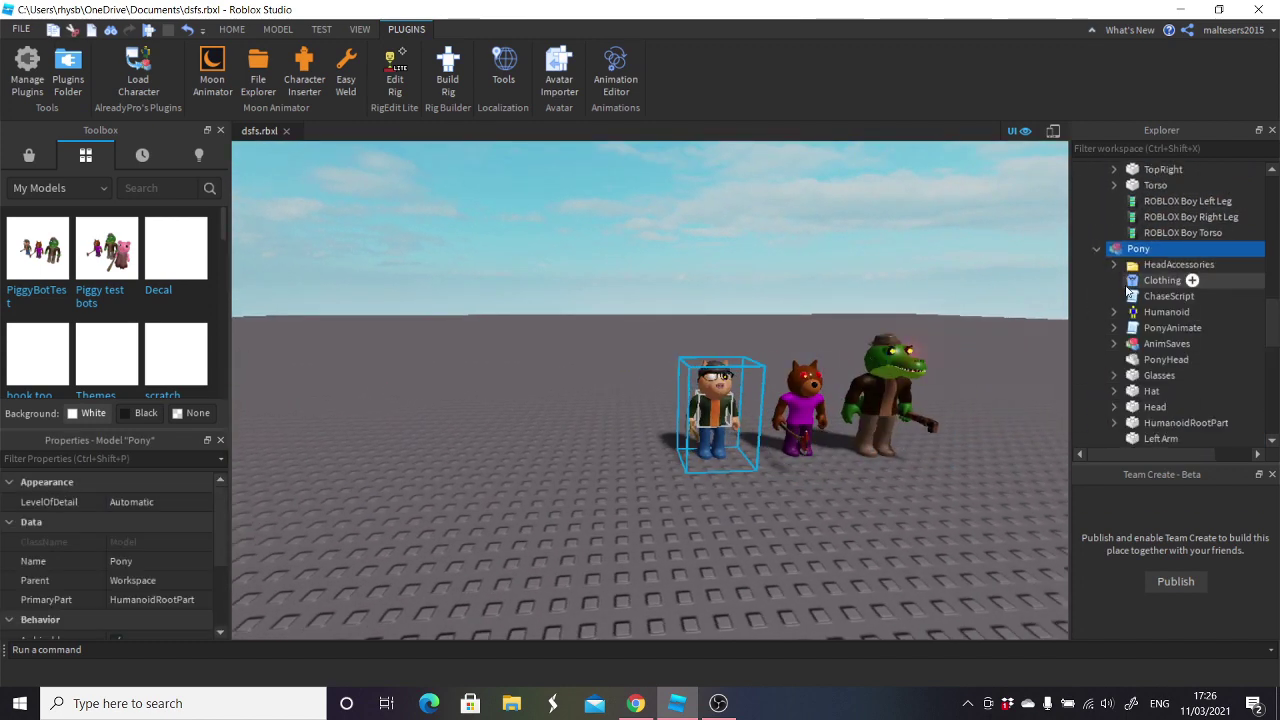
pyautogui.click(800, 405)
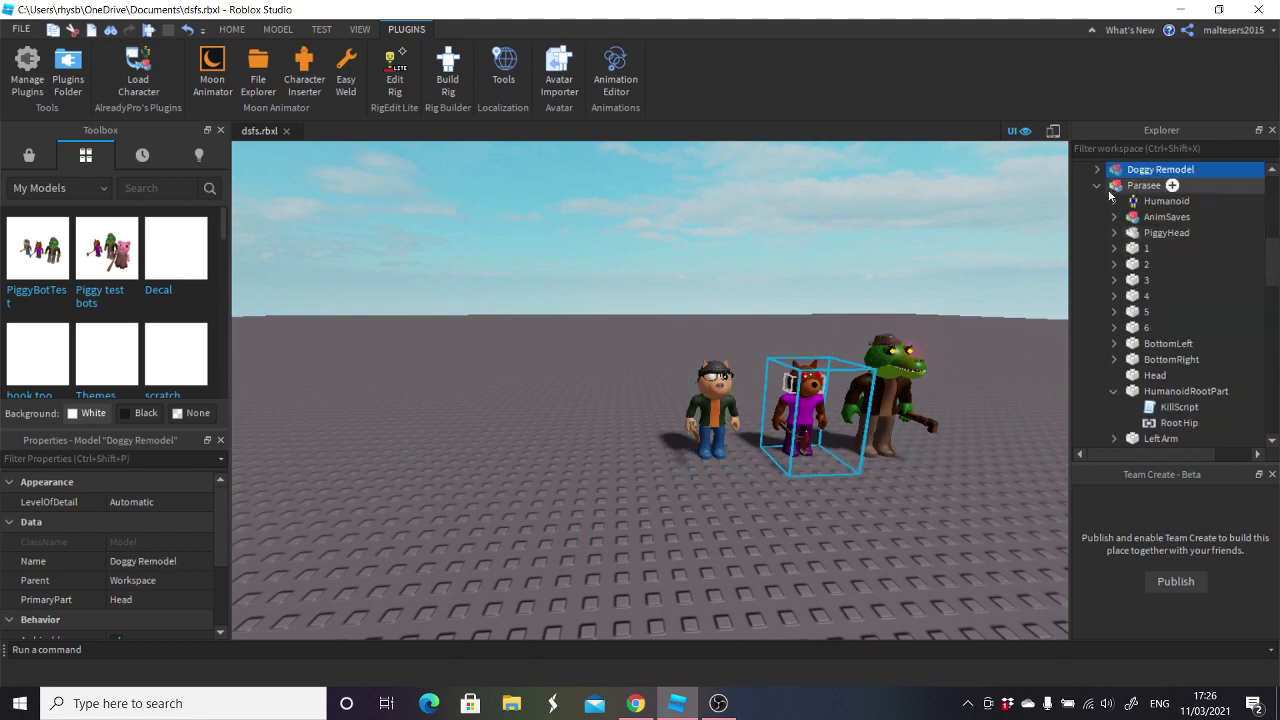
pyautogui.click(715, 410)
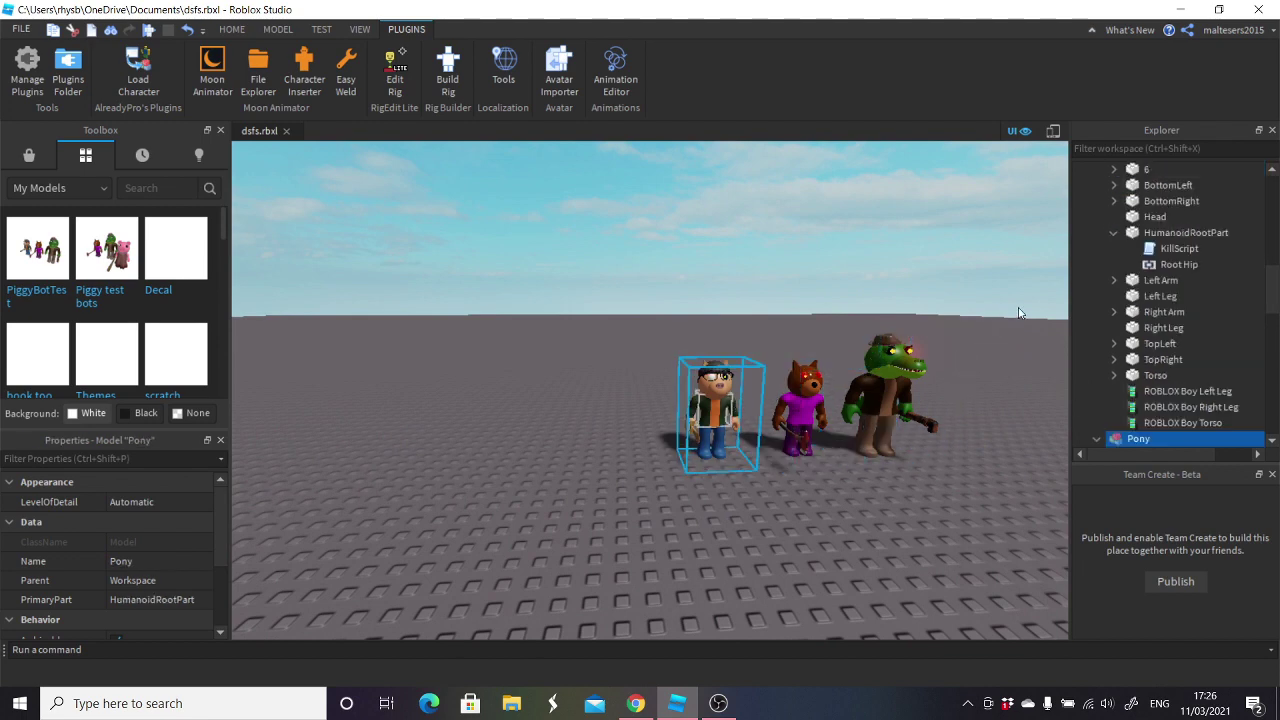
pyautogui.click(1094, 436)
pyautogui.click(687, 478)
pyautogui.moveTo(687, 478); pyautogui.dragTo(618, 450, button='right')
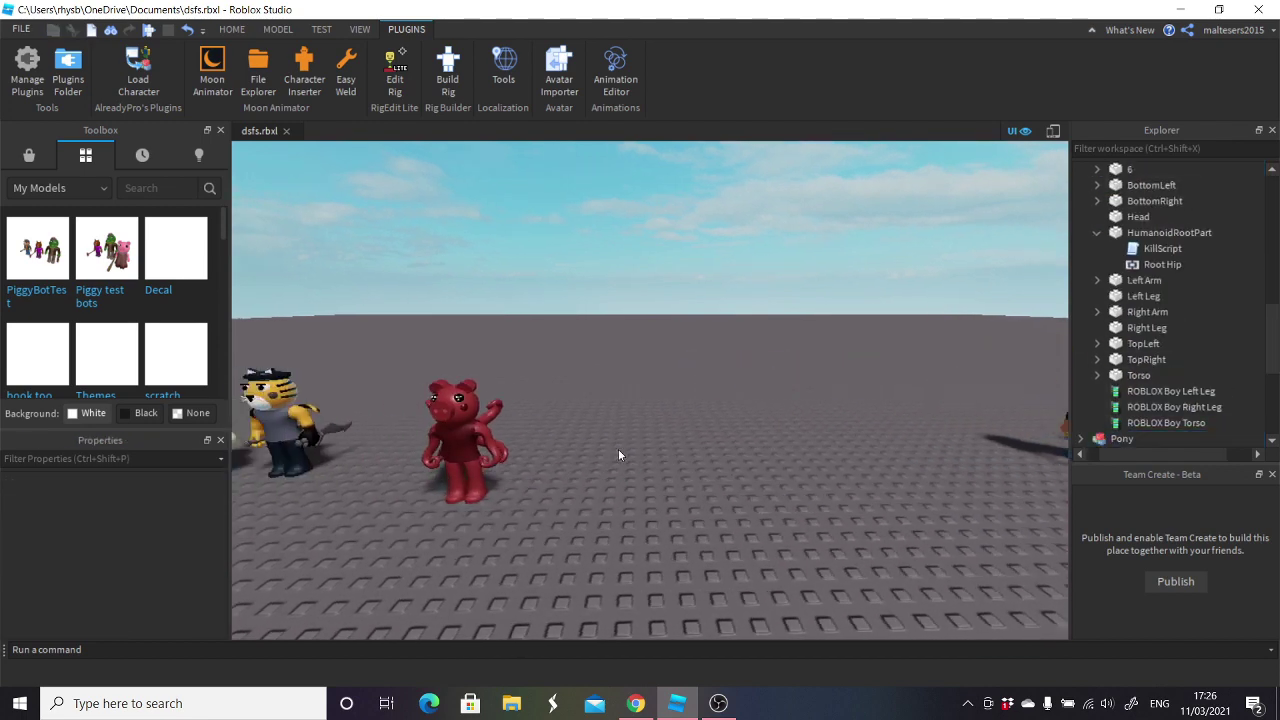
# - Select the Parasee bot and move ChaseScript from Bots directly into the Parasee model
pyautogui.press('a')
pyautogui.click(588, 435)
pyautogui.scroll(-2, 1150, 270)
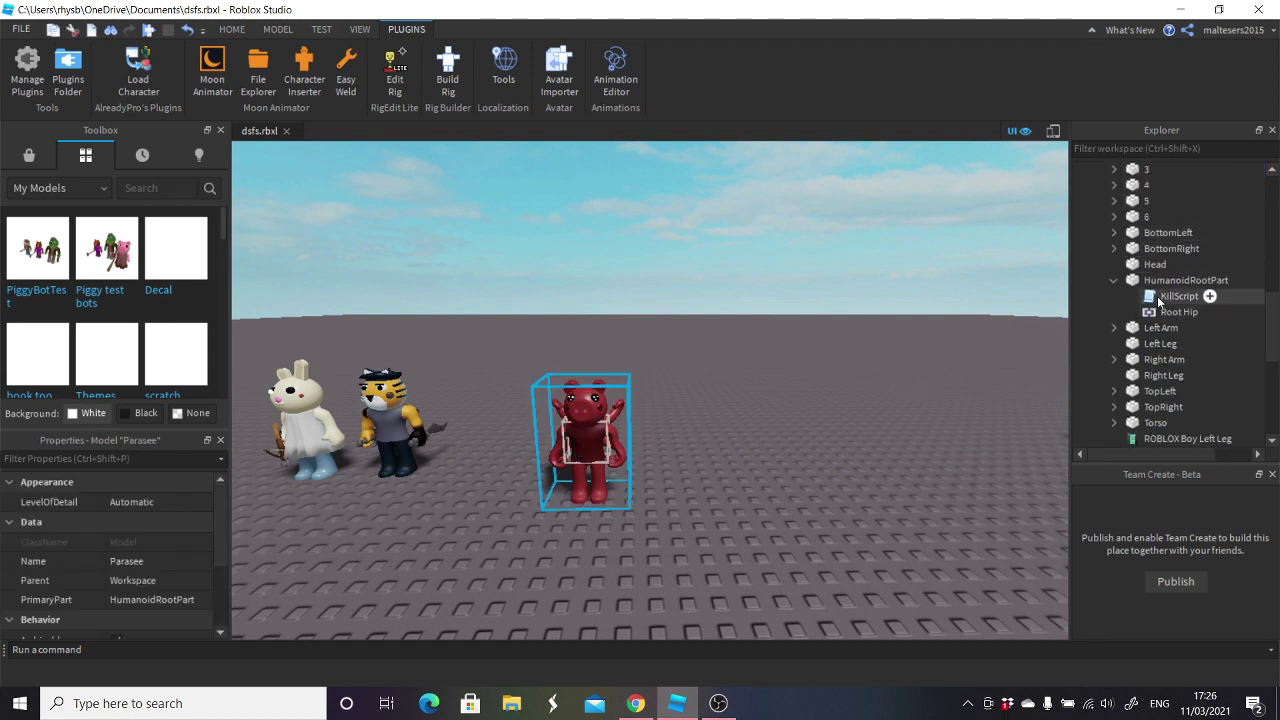
pyautogui.scroll(10, 1158, 296)
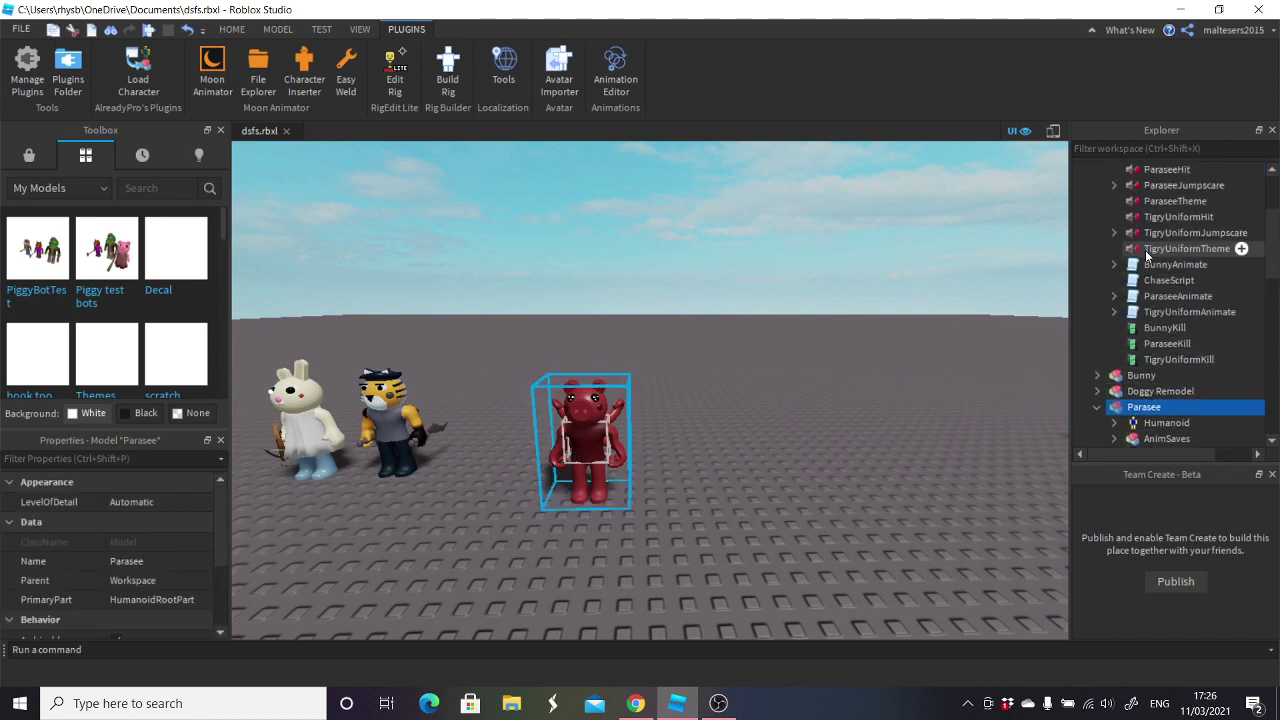
pyautogui.moveTo(1158, 282); pyautogui.dragTo(1144, 407)
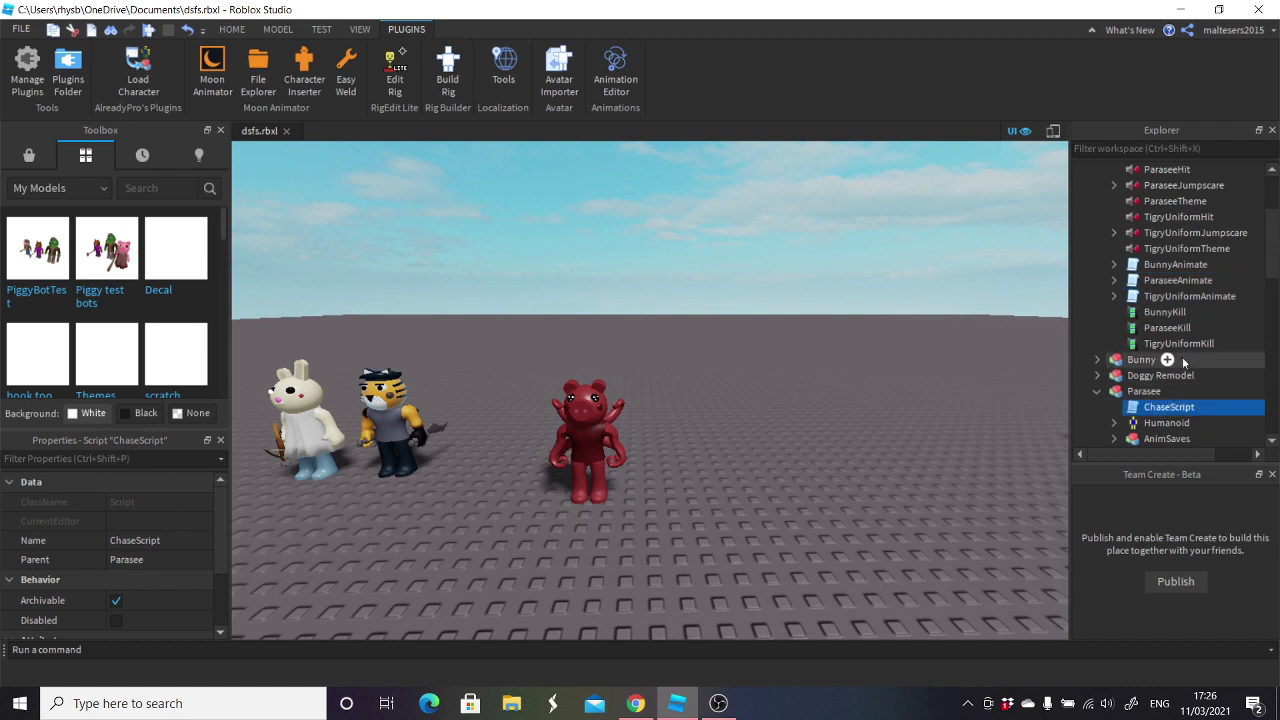
# - Move the ParaseeKill animation from Bots into the Parasee model and rename it Swing
pyautogui.scroll(-3, 1120, 330)
pyautogui.scroll(-5, 1148, 268)
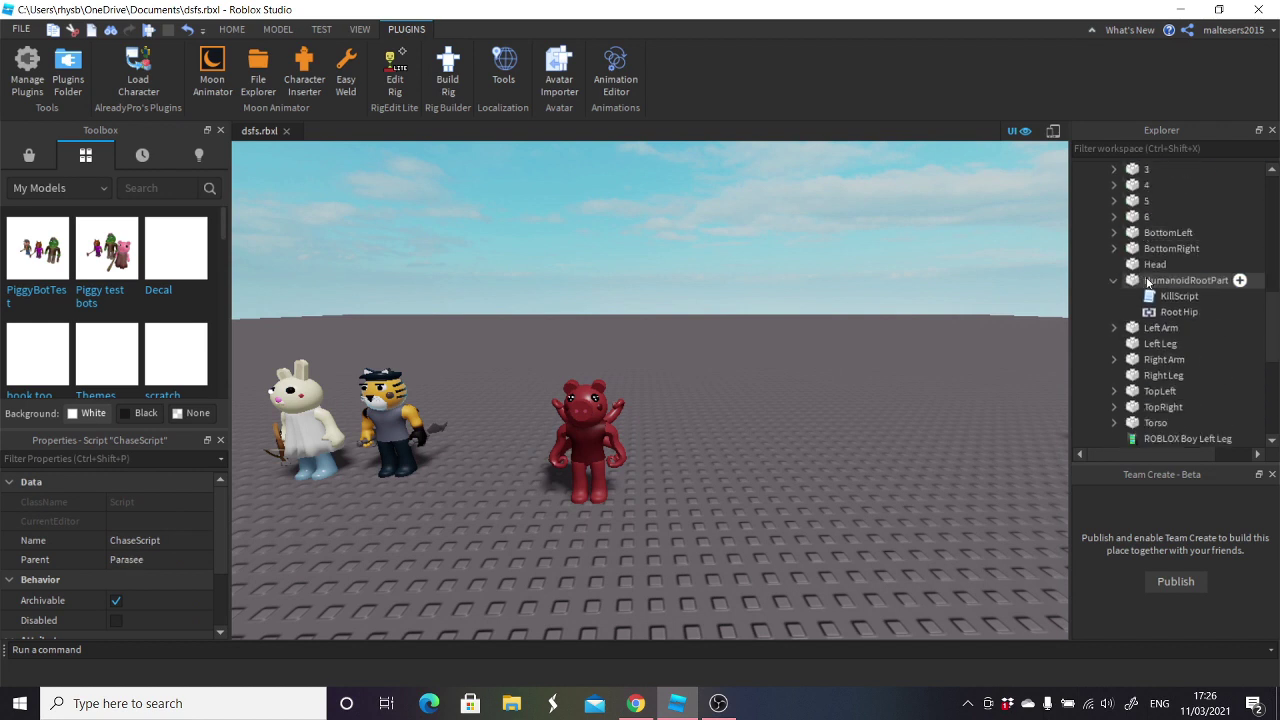
pyautogui.scroll(8, 1170, 280)
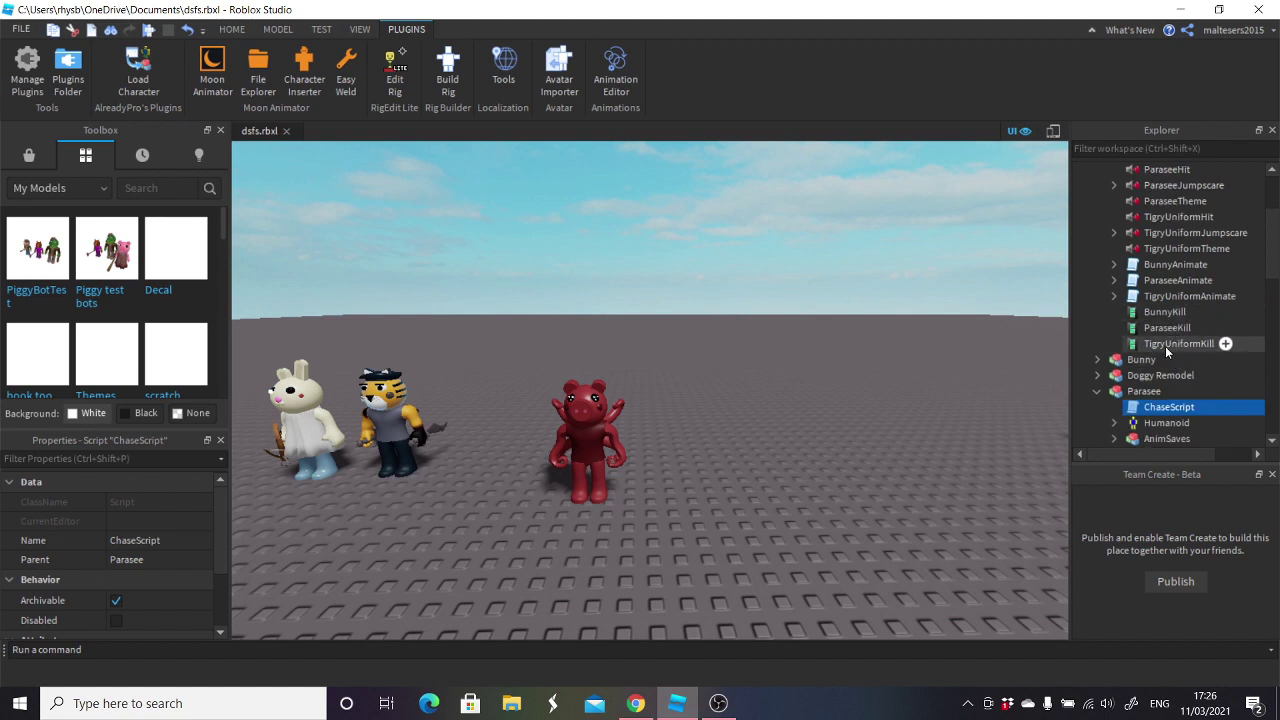
pyautogui.moveTo(1158, 324); pyautogui.dragTo(1160, 376)
pyautogui.scroll(-5, 1186, 350)
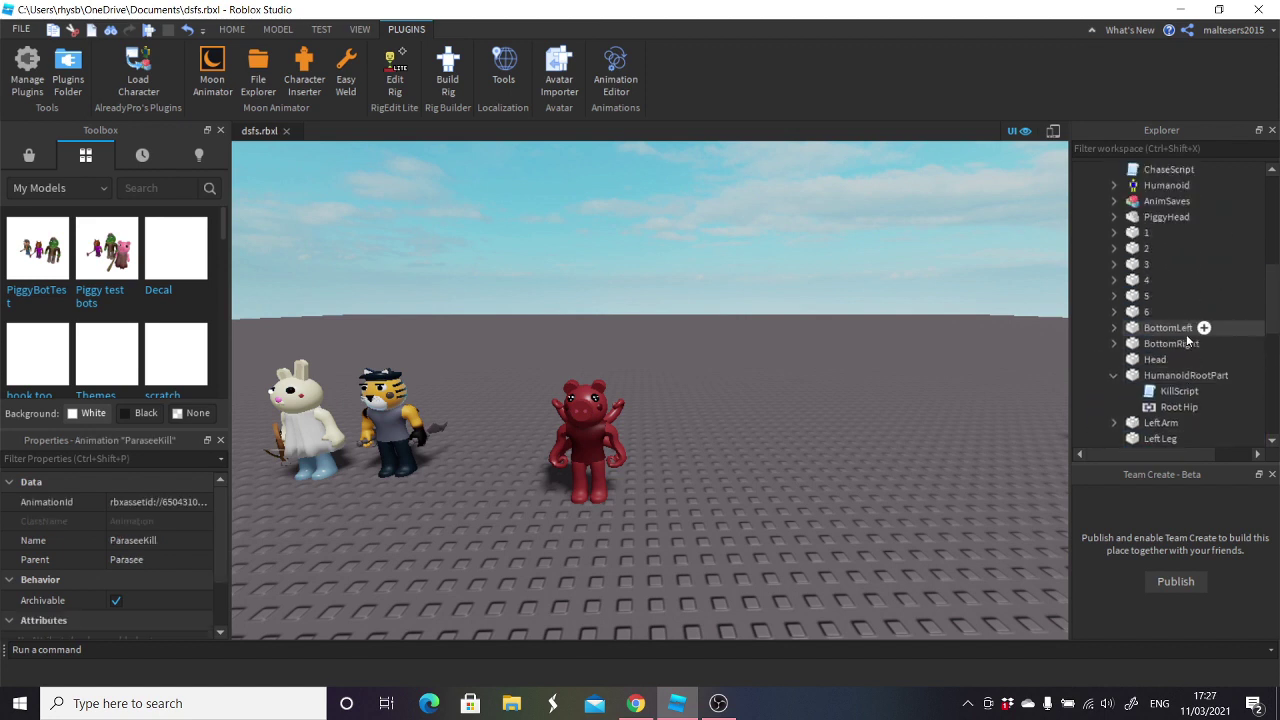
pyautogui.scroll(-5, 1186, 340)
pyautogui.click(1172, 312)
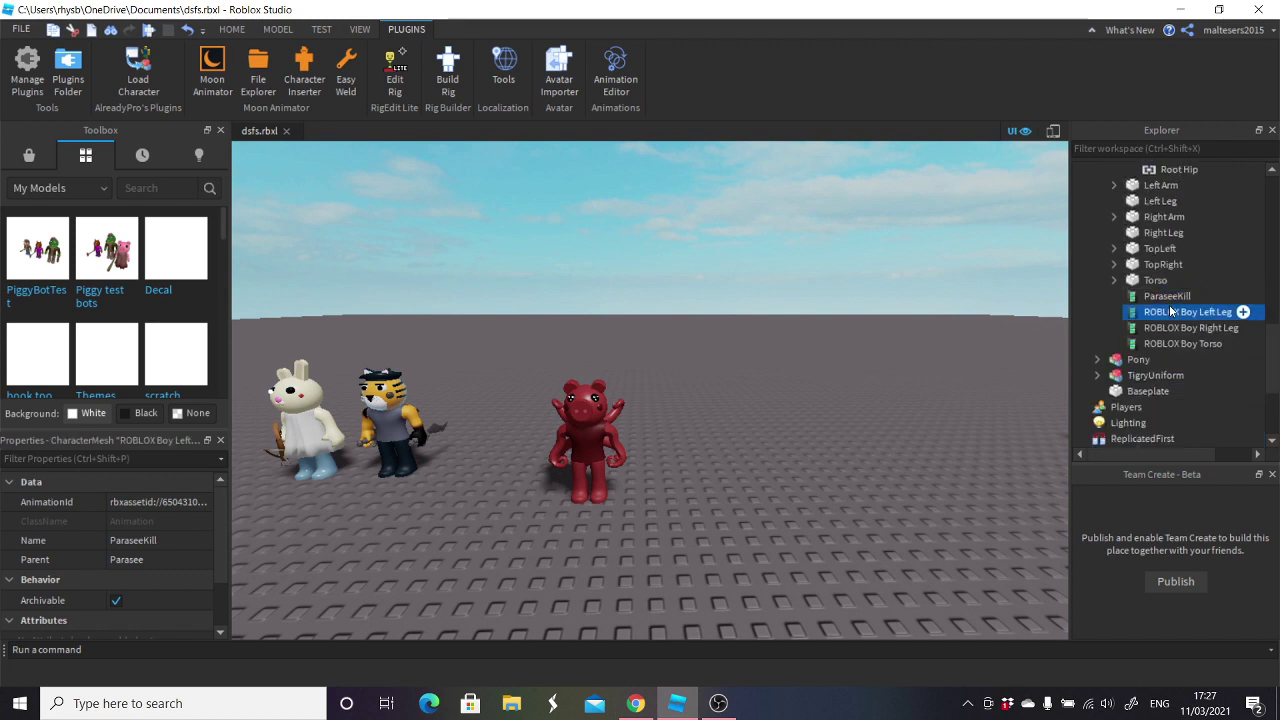
pyautogui.click(1168, 296)
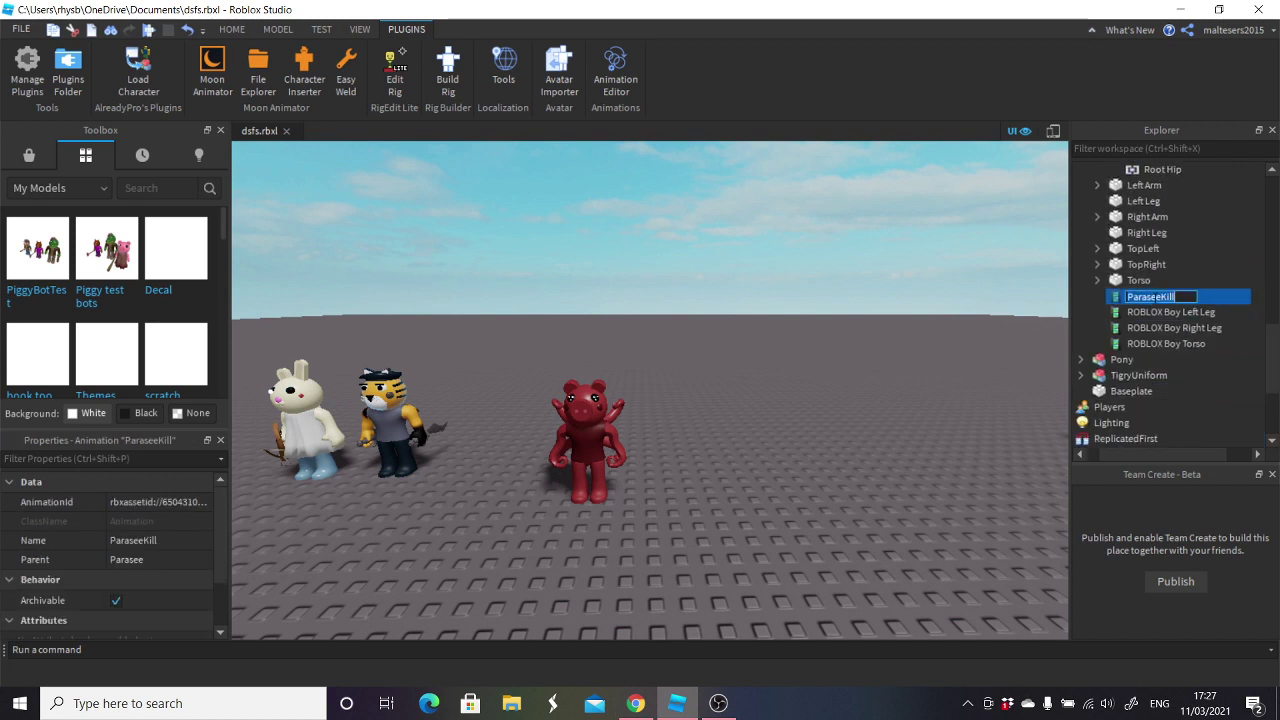
# - Move the ParaseeHit, ParaseeJumpscare and ParaseeTheme sounds together from Bots into the Parasee model
pyautogui.scroll(10, 1154, 272)
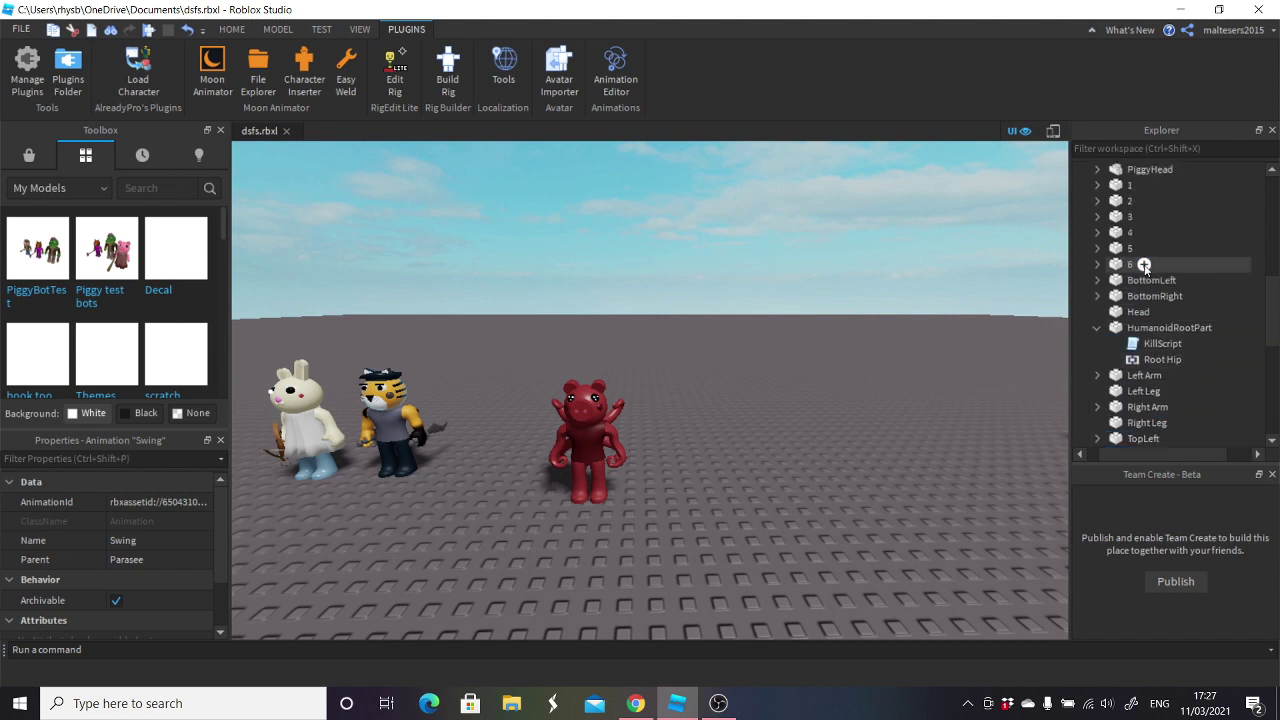
pyautogui.scroll(1, 1137, 300)
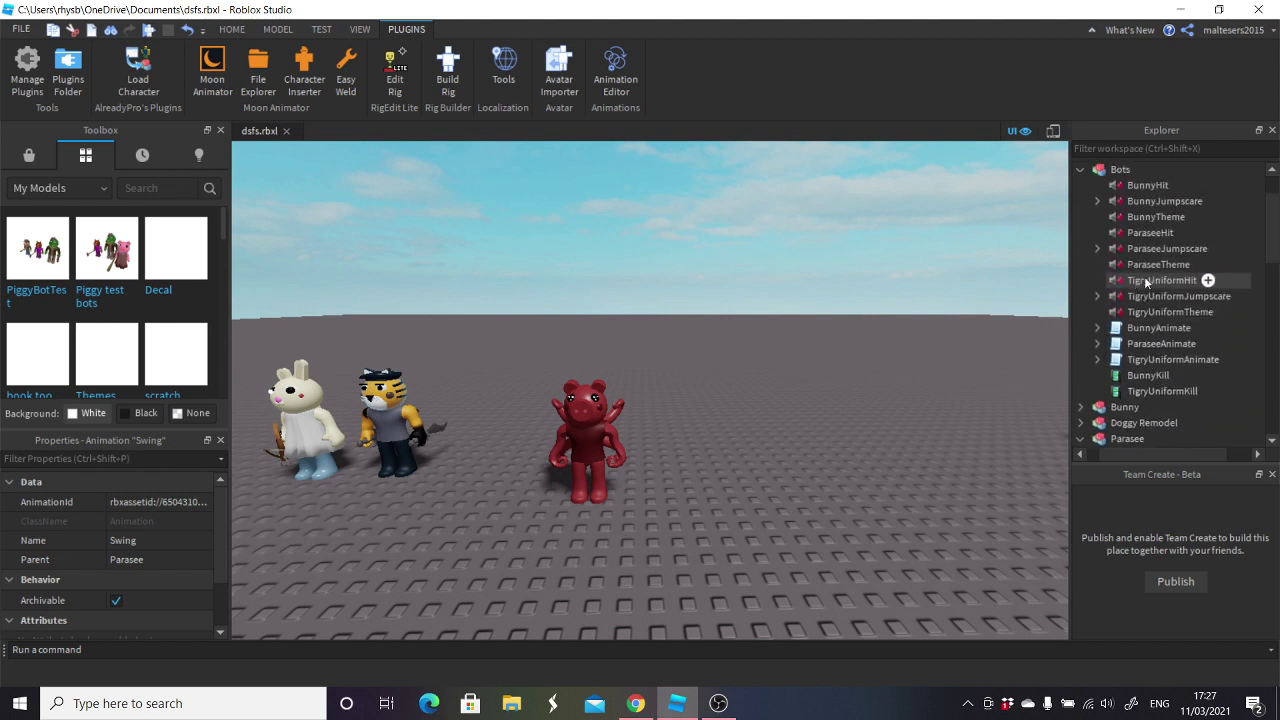
pyautogui.click(1152, 233)
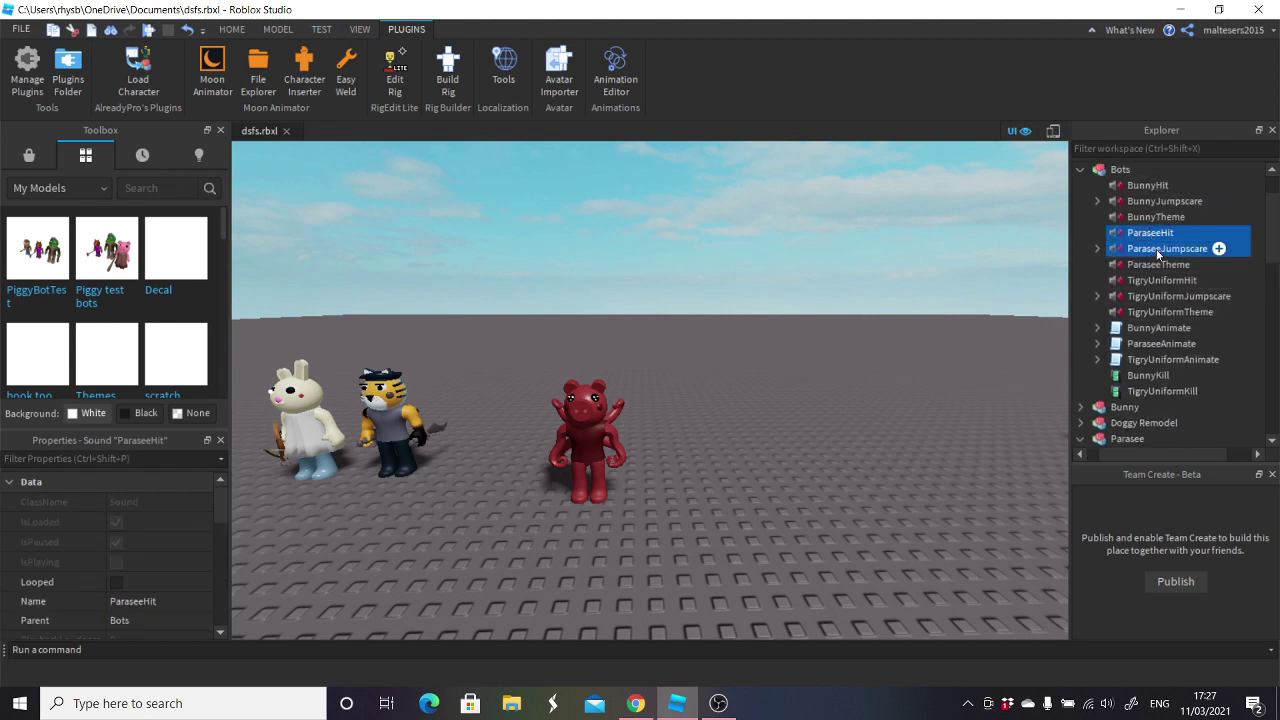
pyautogui.keyDown('shift'); pyautogui.click(1152, 264); pyautogui.keyUp('shift')
pyautogui.scroll(-4, 1180, 343)
pyautogui.moveTo(1152, 264)
pyautogui.mouseDown()
pyautogui.moveTo(1180, 343)
pyautogui.moveTo(1132, 307)
pyautogui.moveTo(1136, 250)
pyautogui.mouseUp()
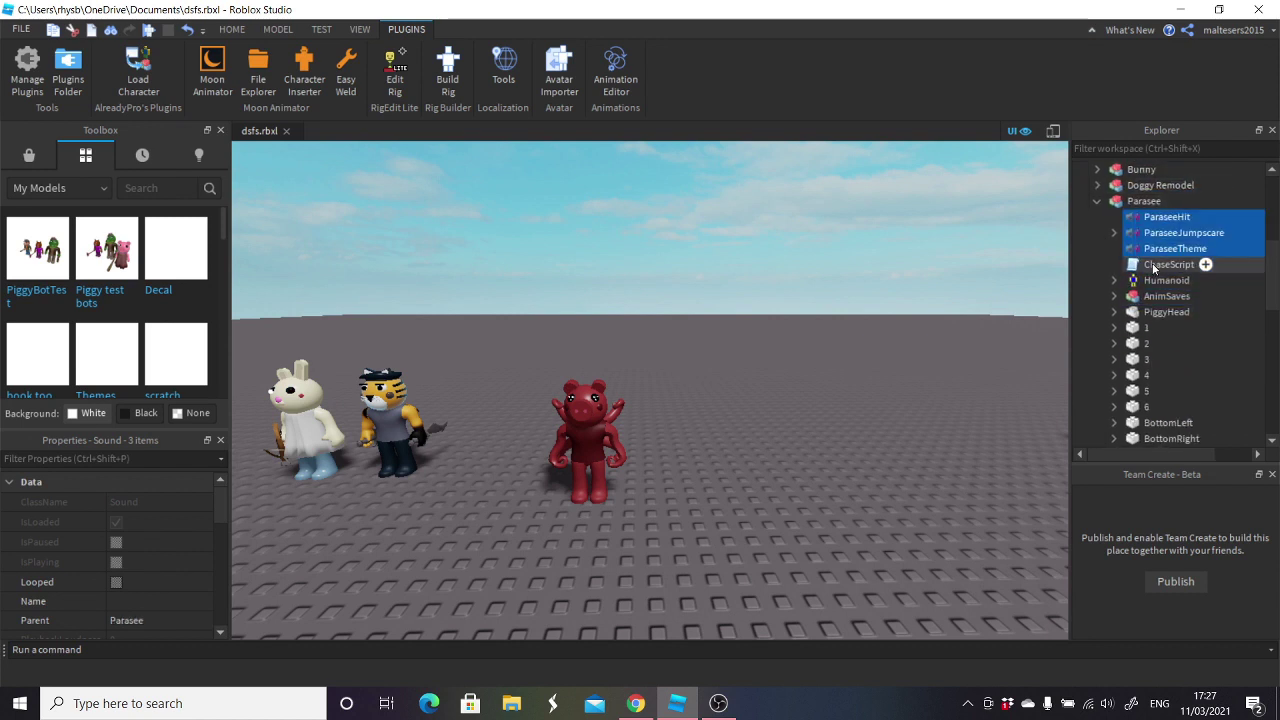
# - Move the ParaseeHit, ParaseeJumpscare and ParaseeTheme sounds together into Parasee's HumanoidRootPart
pyautogui.click(1158, 237)
pyautogui.click(1142, 250)
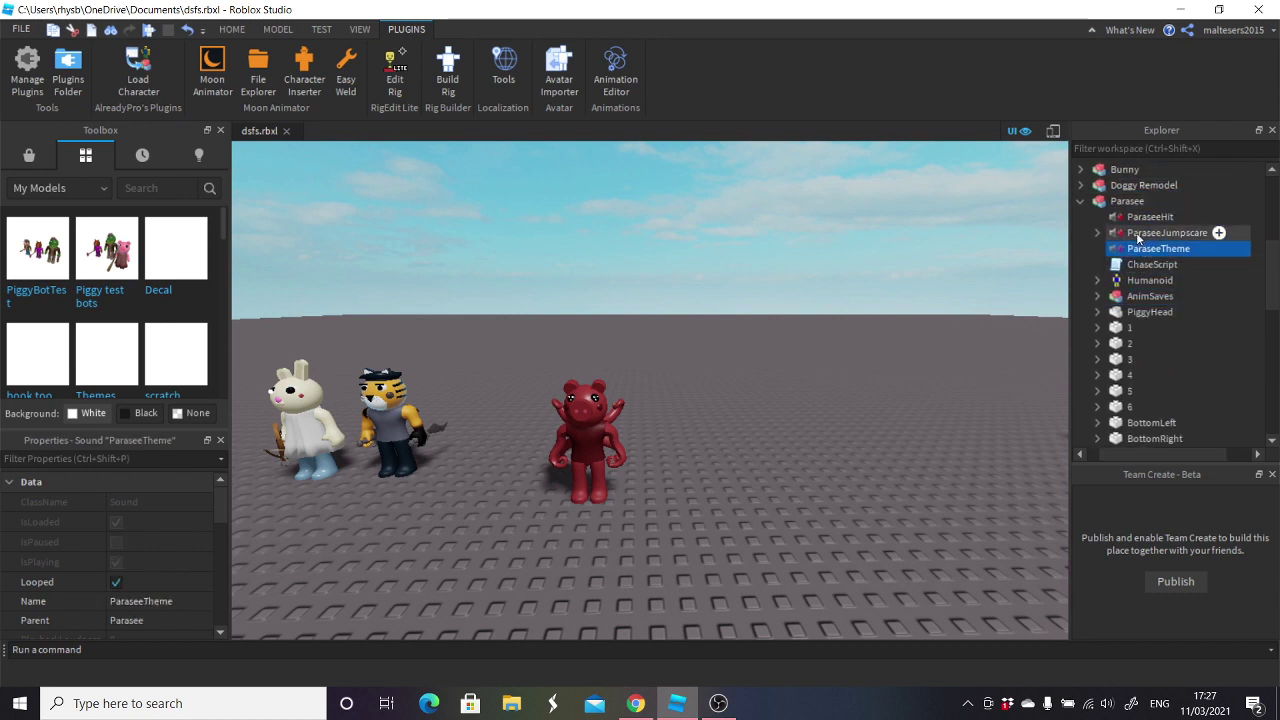
pyautogui.keyDown('ctrl'); pyautogui.click(1136, 232); pyautogui.keyUp('ctrl')
pyautogui.keyDown('ctrl'); pyautogui.click(1143, 216); pyautogui.keyUp('ctrl')
pyautogui.scroll(-2, 1207, 320)
pyautogui.moveTo(1143, 216); pyautogui.dragTo(1166, 331)
pyautogui.scroll(-1, 1176, 333)
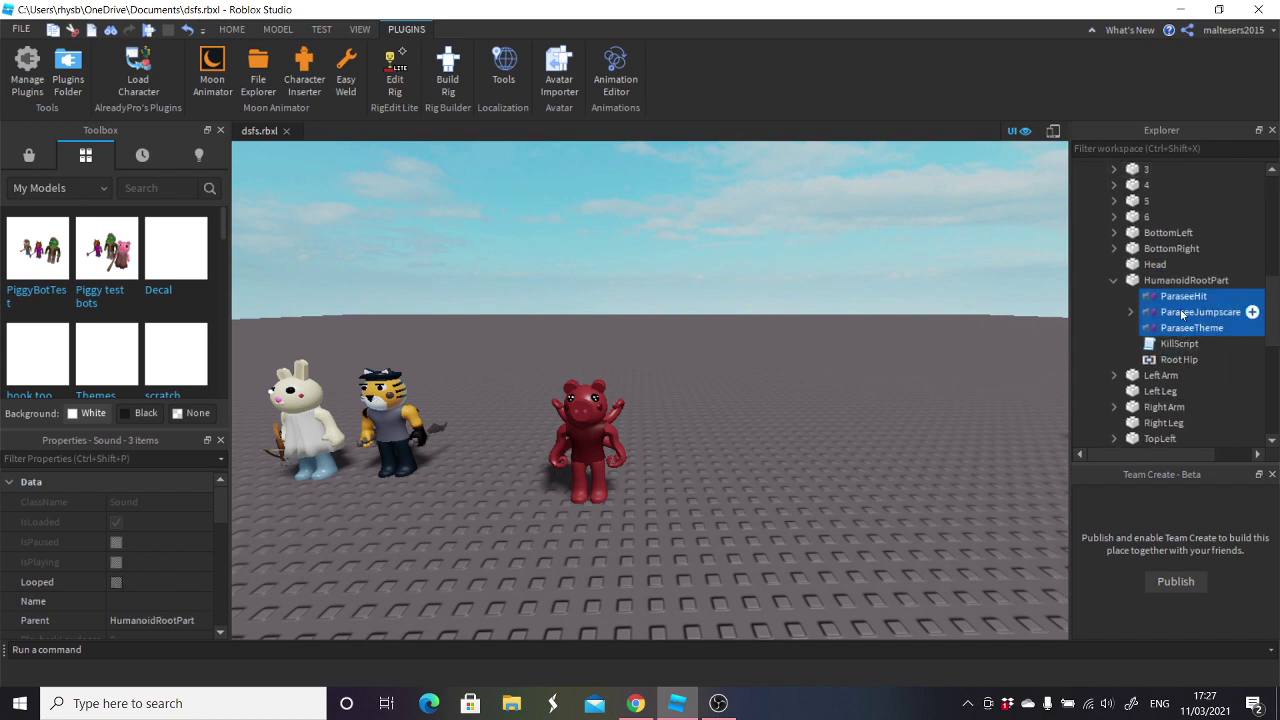
# - Rename the HumanoidRootPart sounds: ParaseeHit to HitSound, ParaseeTheme to Ambience and ParaseeJumpscare to Jumpscare
pyautogui.click(1165, 297)
pyautogui.click(1172, 297)
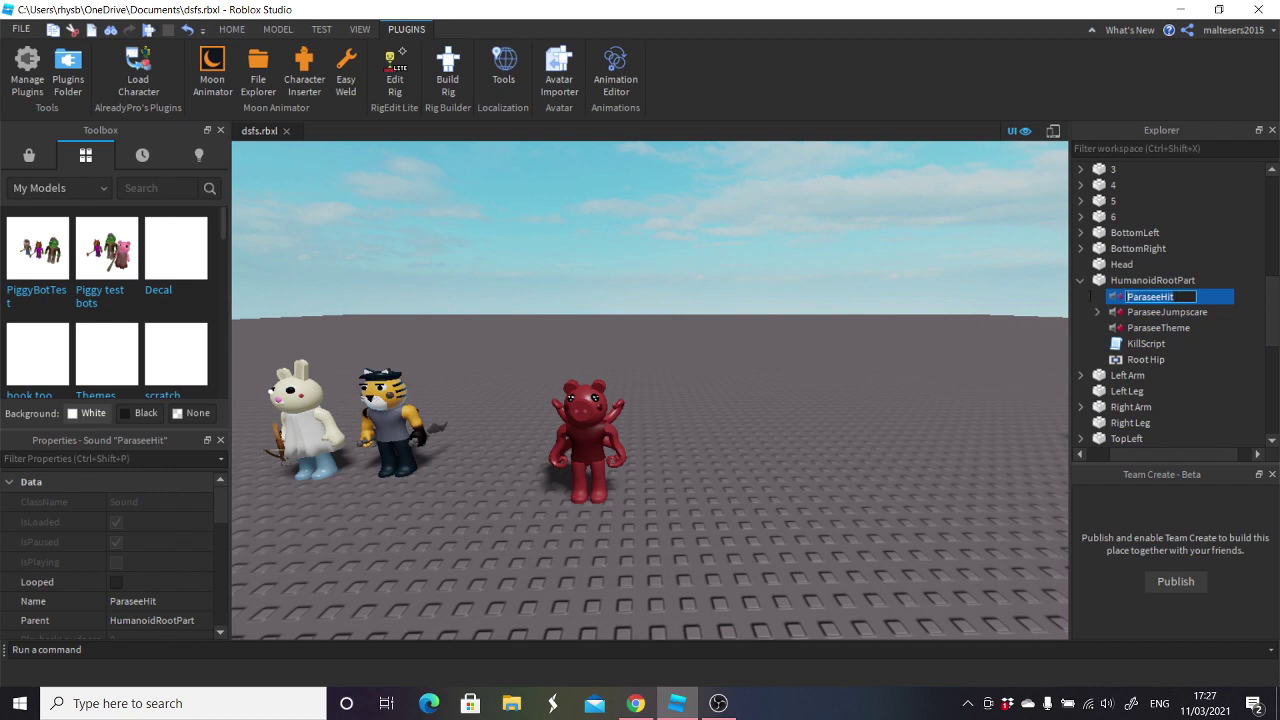
pyautogui.write('HitSound')
pyautogui.press('Return')
pyautogui.click(1150, 331)
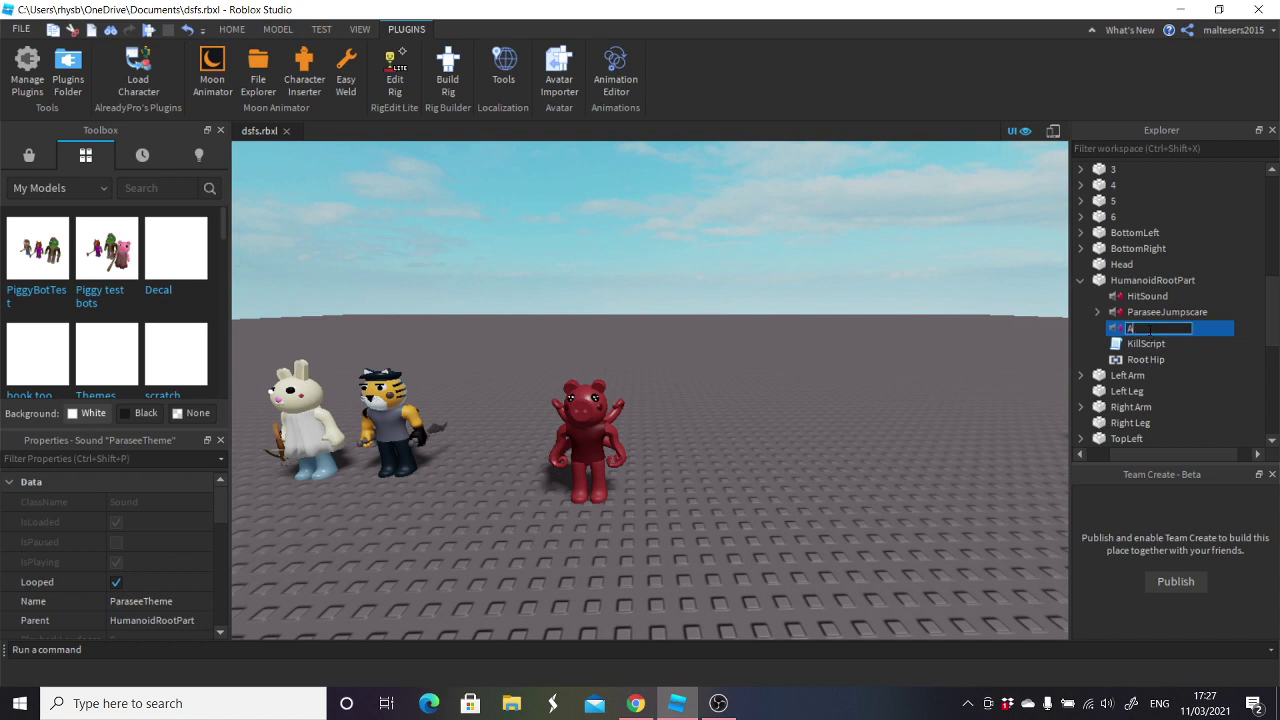
pyautogui.click(1165, 314)
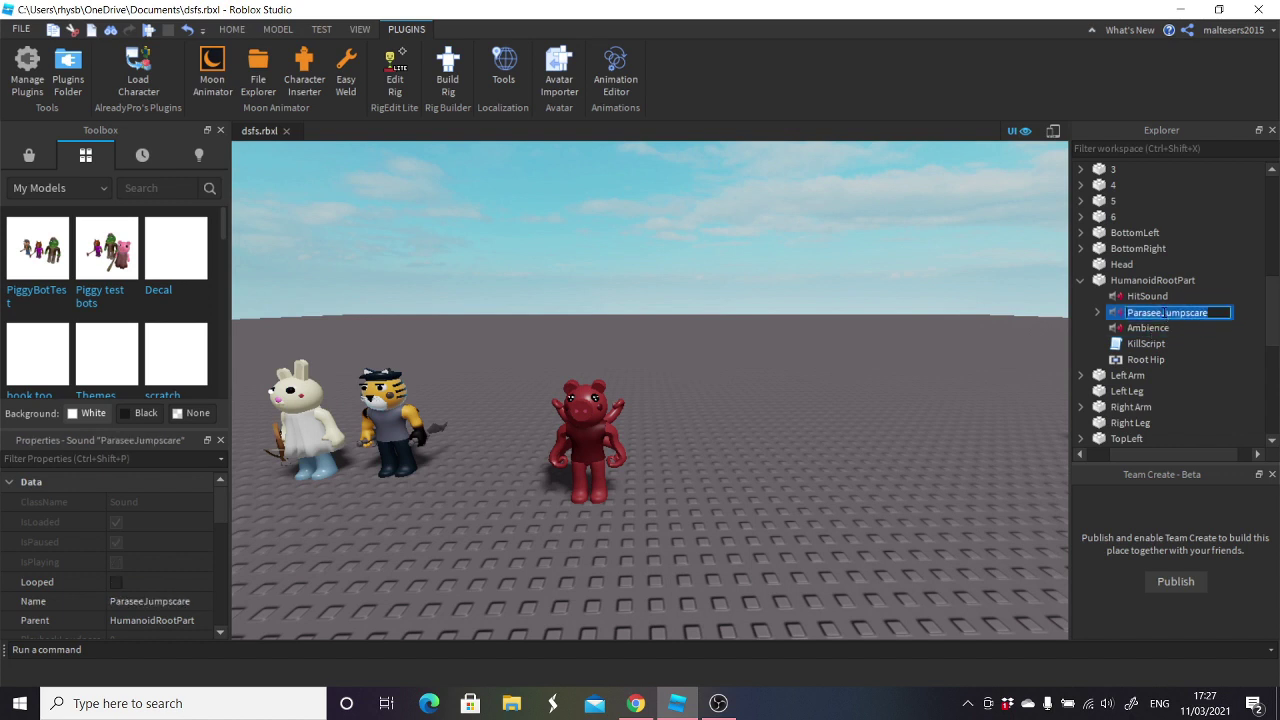
pyautogui.click(1147, 328)
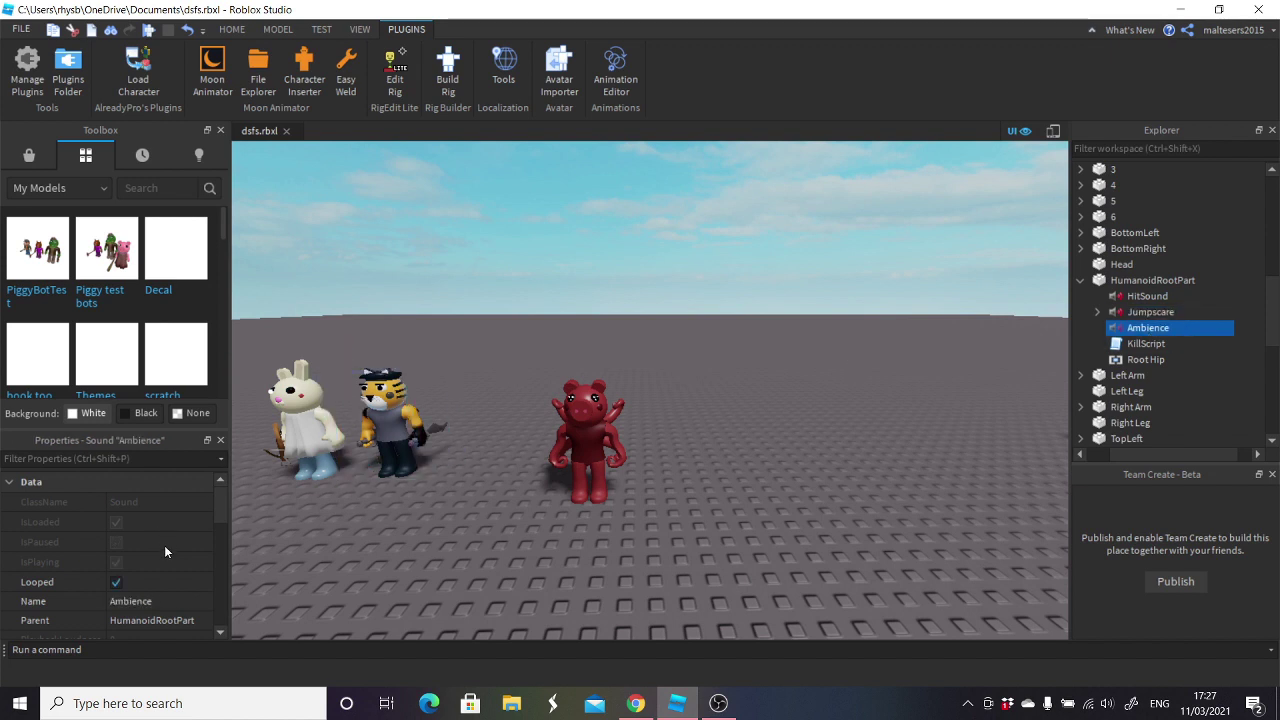
# - Preview the HitSound and Jumpscare sounds and set HitSound's volume to 1
pyautogui.scroll(-5, 150, 570)
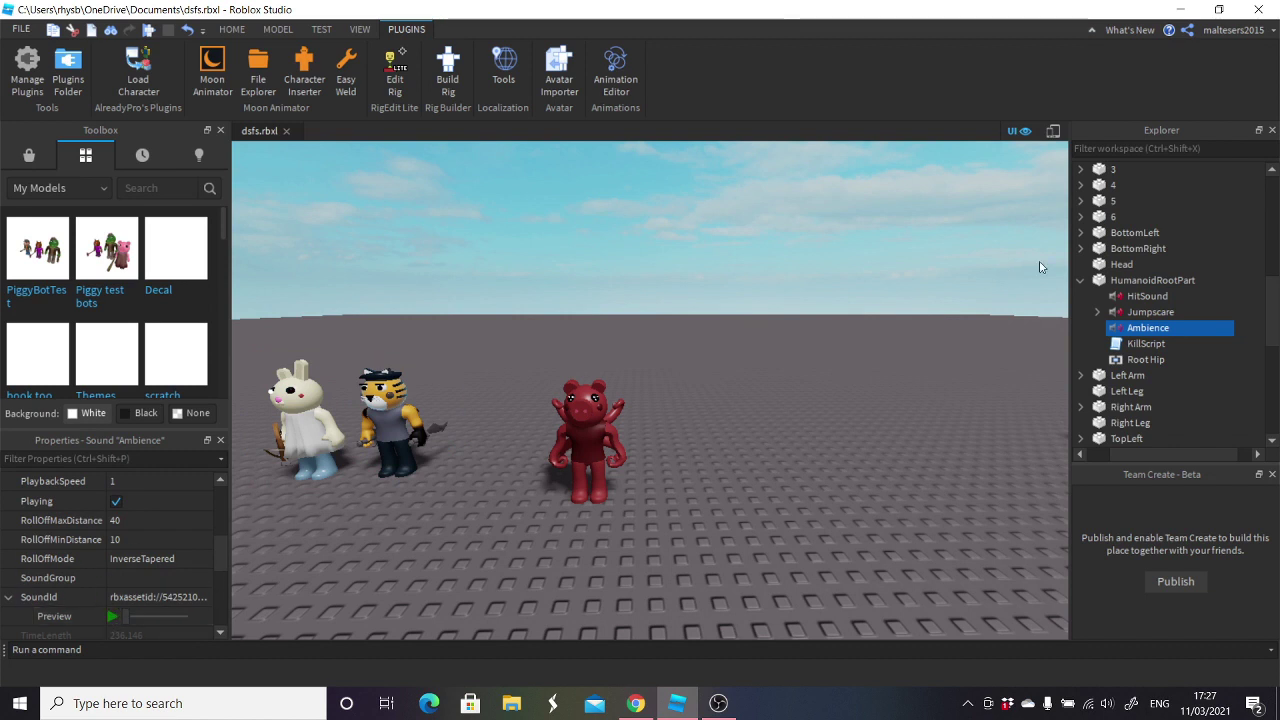
pyautogui.click(1180, 312)
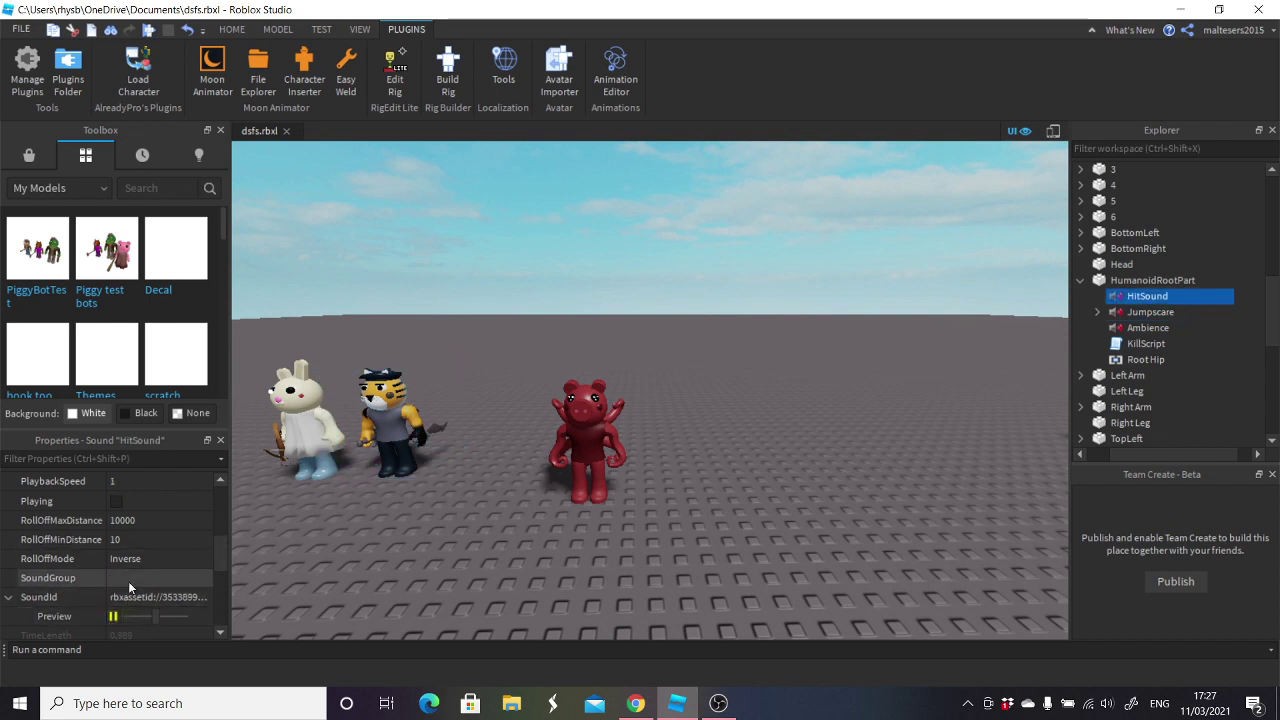
pyautogui.scroll(-2, 128, 581)
pyautogui.press('Return')
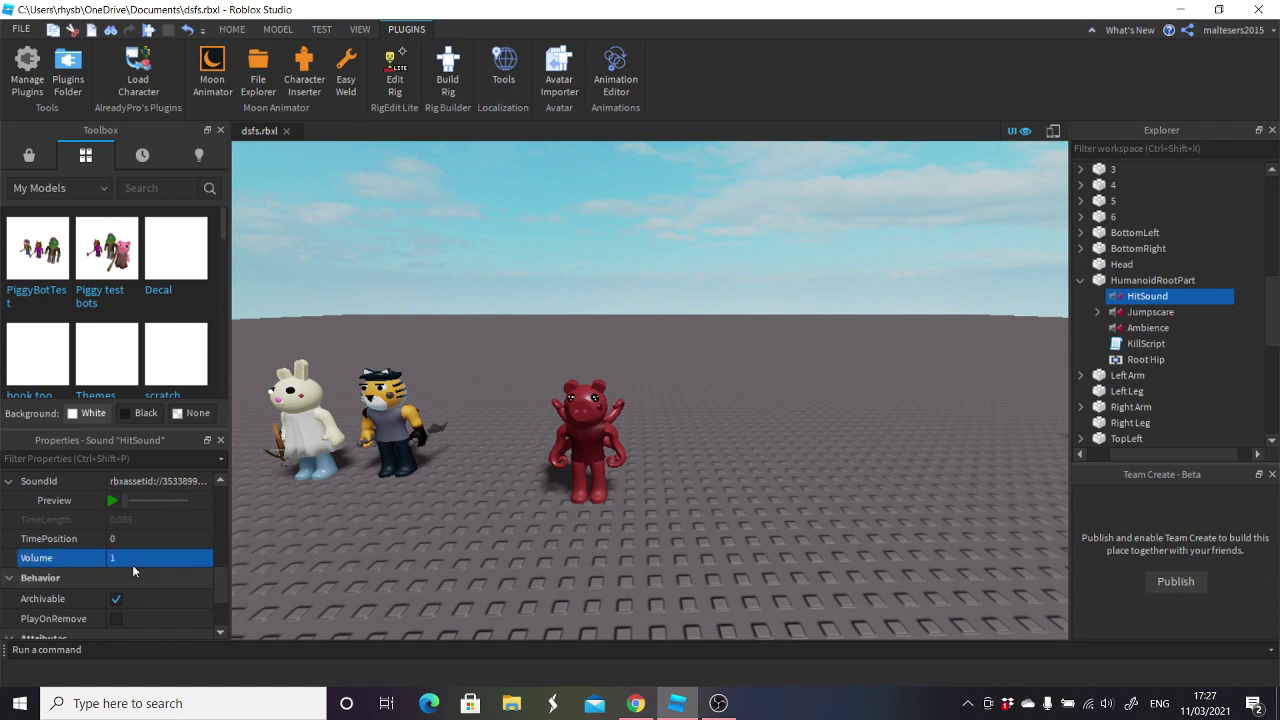
pyautogui.click(1146, 312)
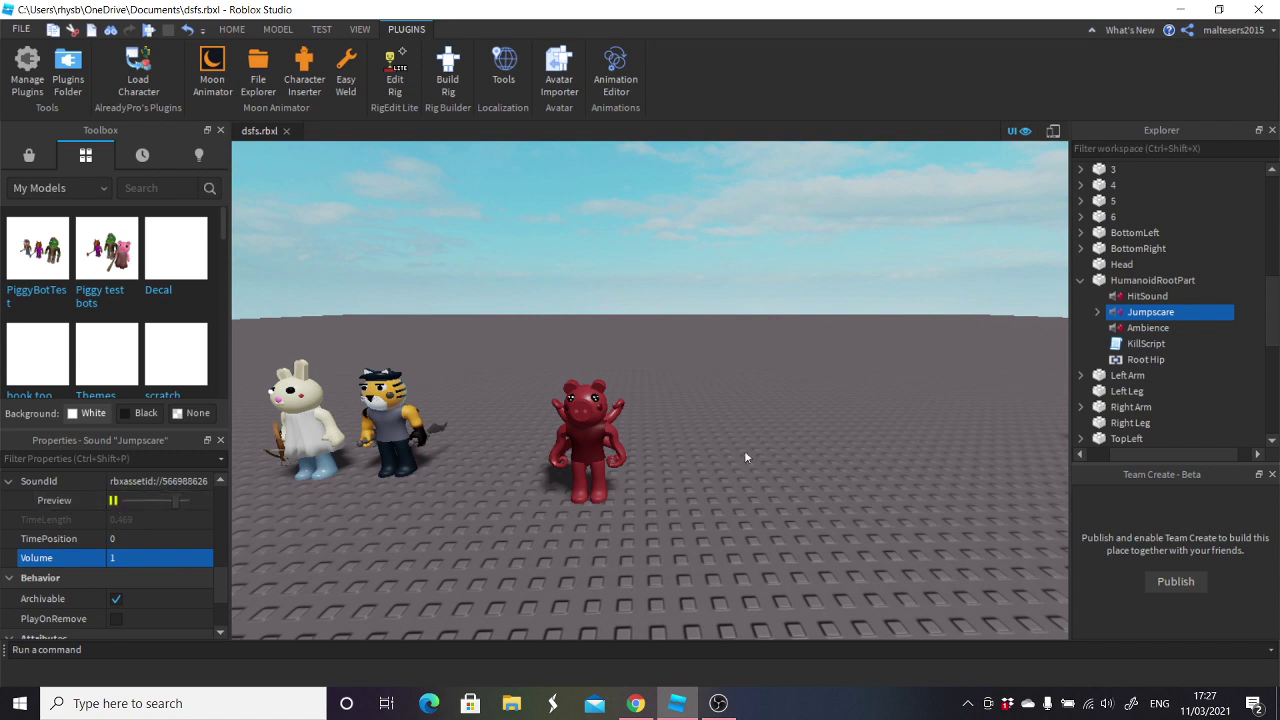
# - Set the Ambience sound's volume to 0.8 and preview it
pyautogui.click(1148, 328)
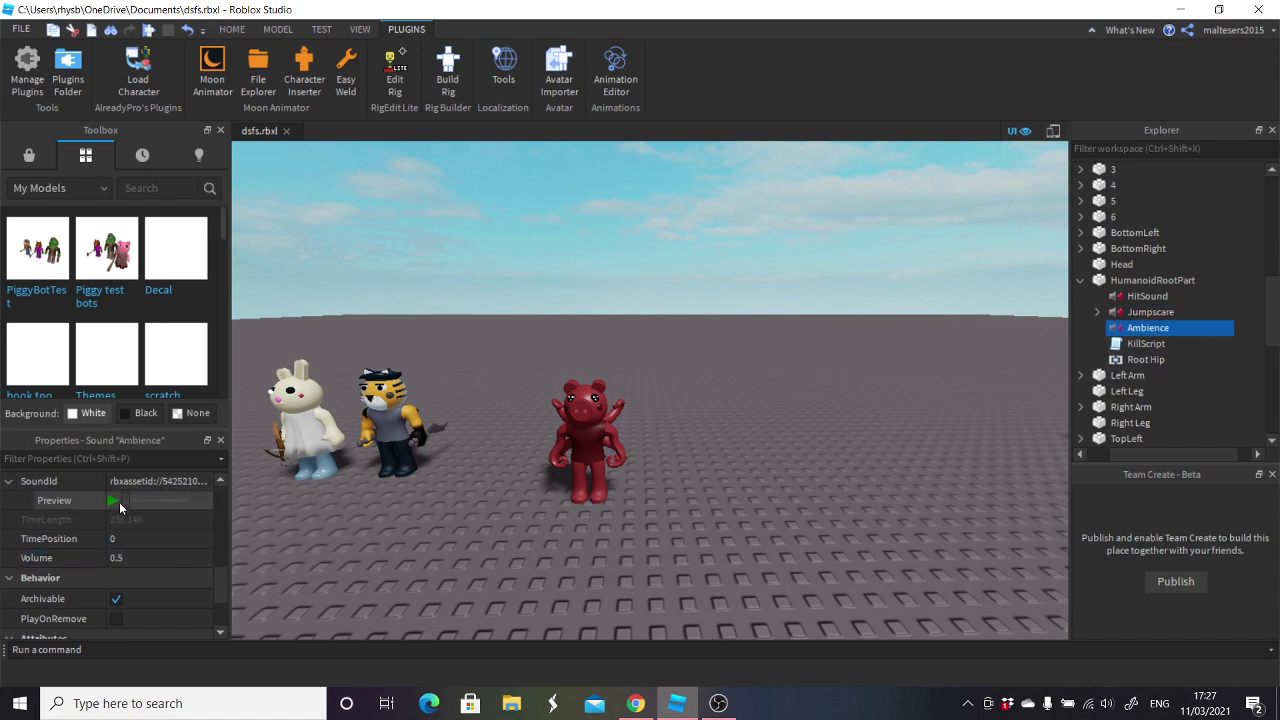
pyautogui.click(113, 500)
pyautogui.click(140, 558)
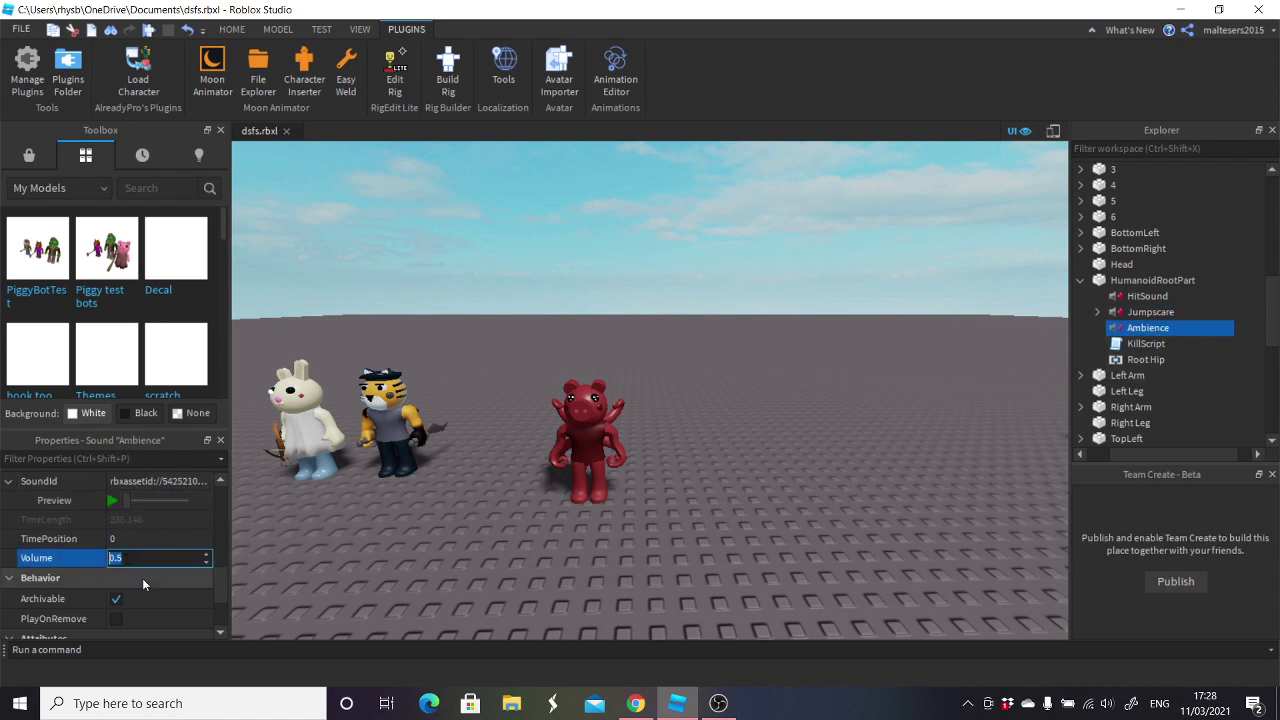
pyautogui.write('0.8')
pyautogui.click(113, 500)
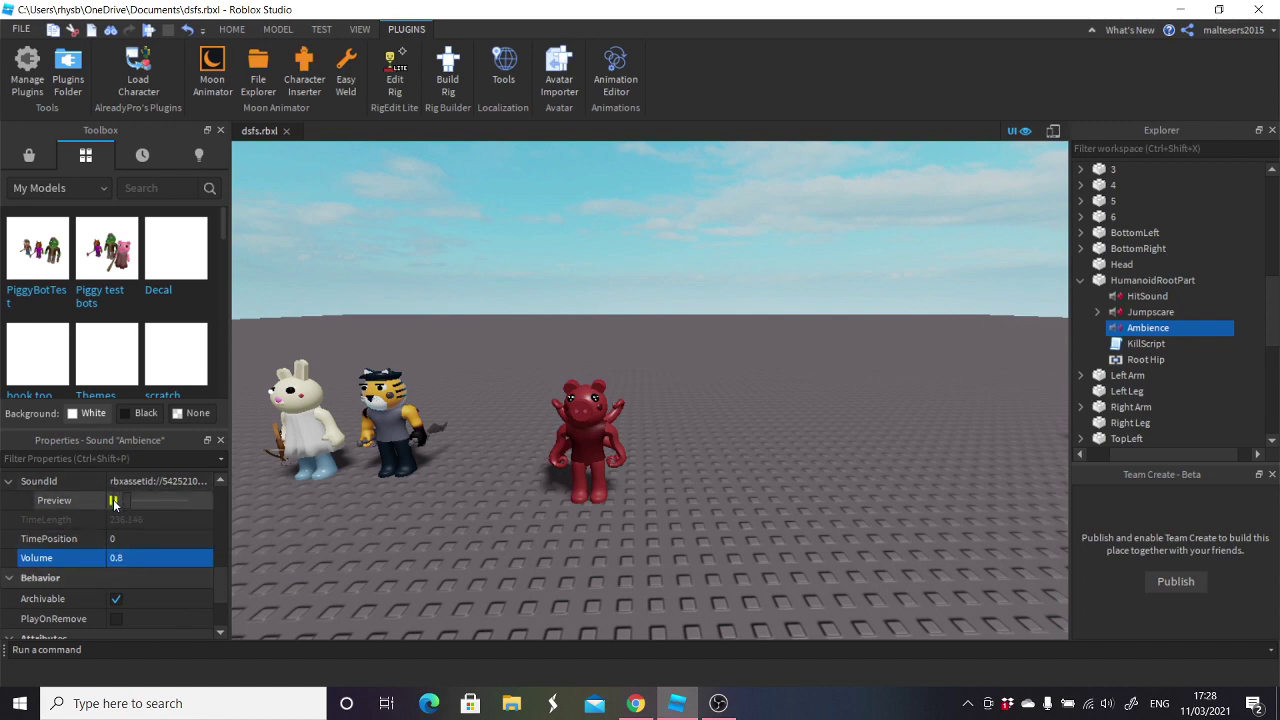
# - Select the Parasee bot and move the ParaseeAnimate script from Bots into the Parasee model
pyautogui.click(647, 440)
pyautogui.press('s')
pyautogui.press('w')
pyautogui.press('a')
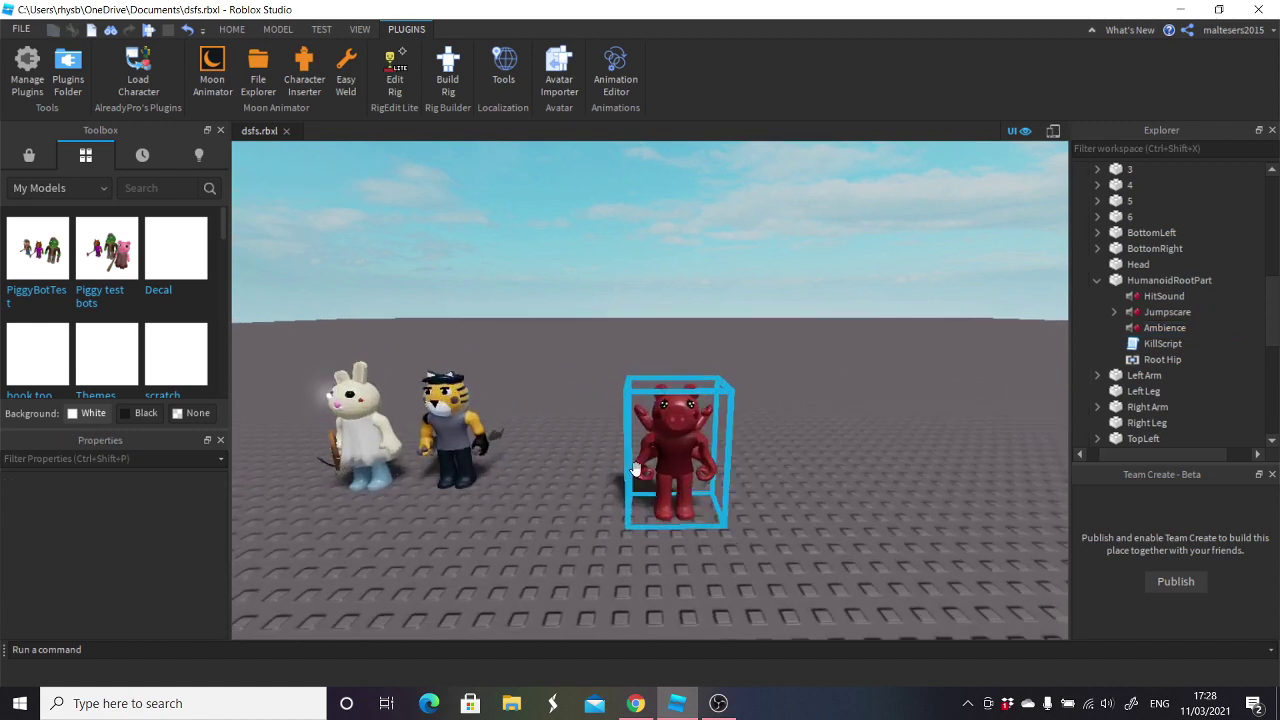
pyautogui.press('d')
pyautogui.scroll(2, 620, 468)
pyautogui.click(628, 462)
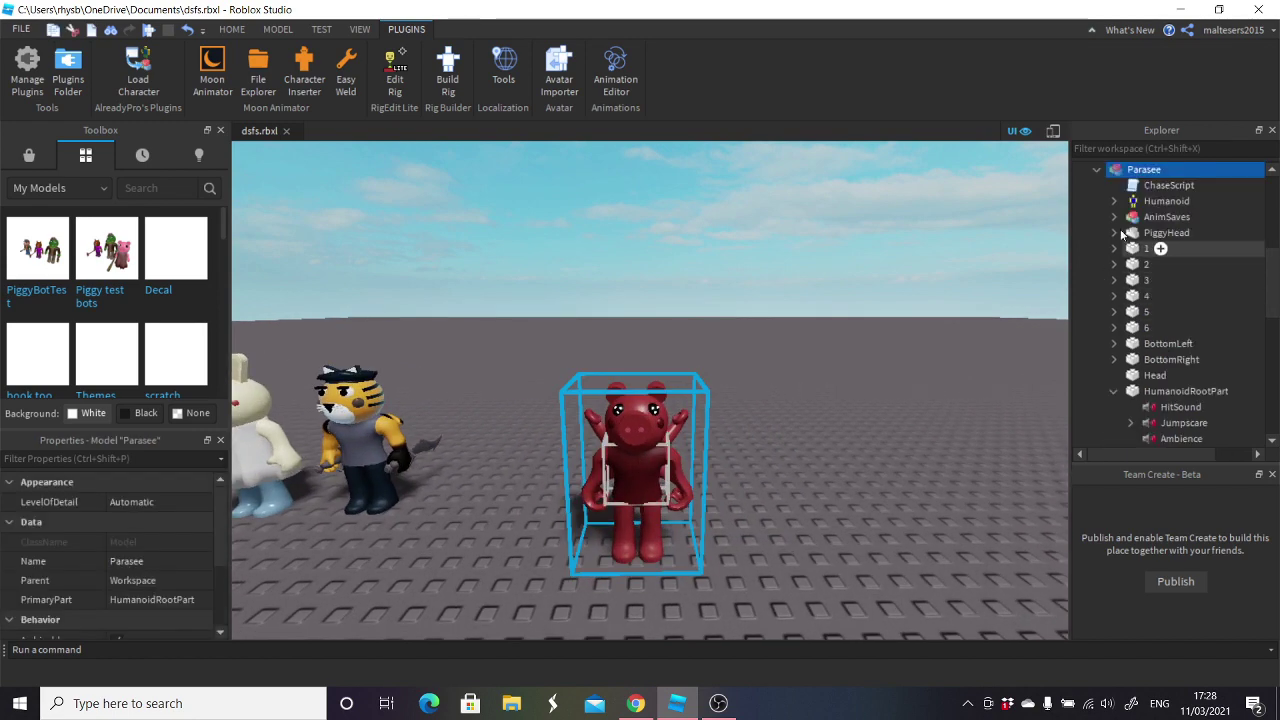
pyautogui.scroll(-5, 1165, 230)
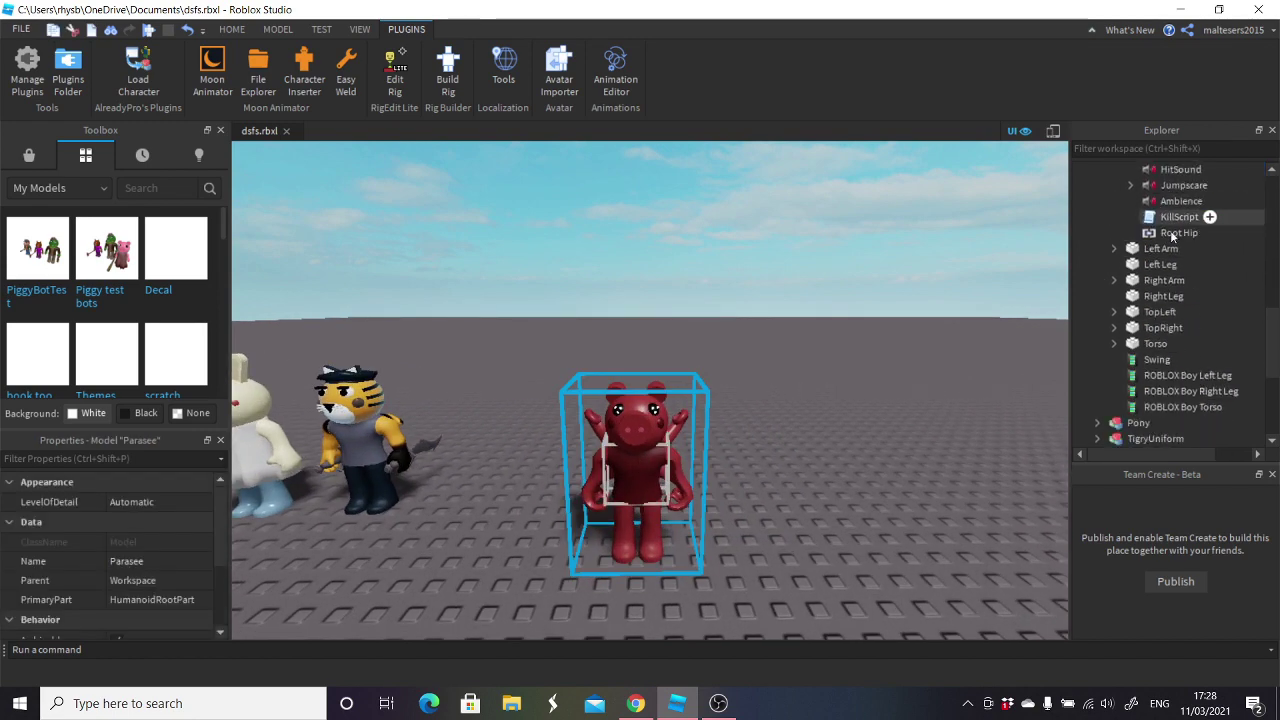
pyautogui.scroll(8, 1167, 217)
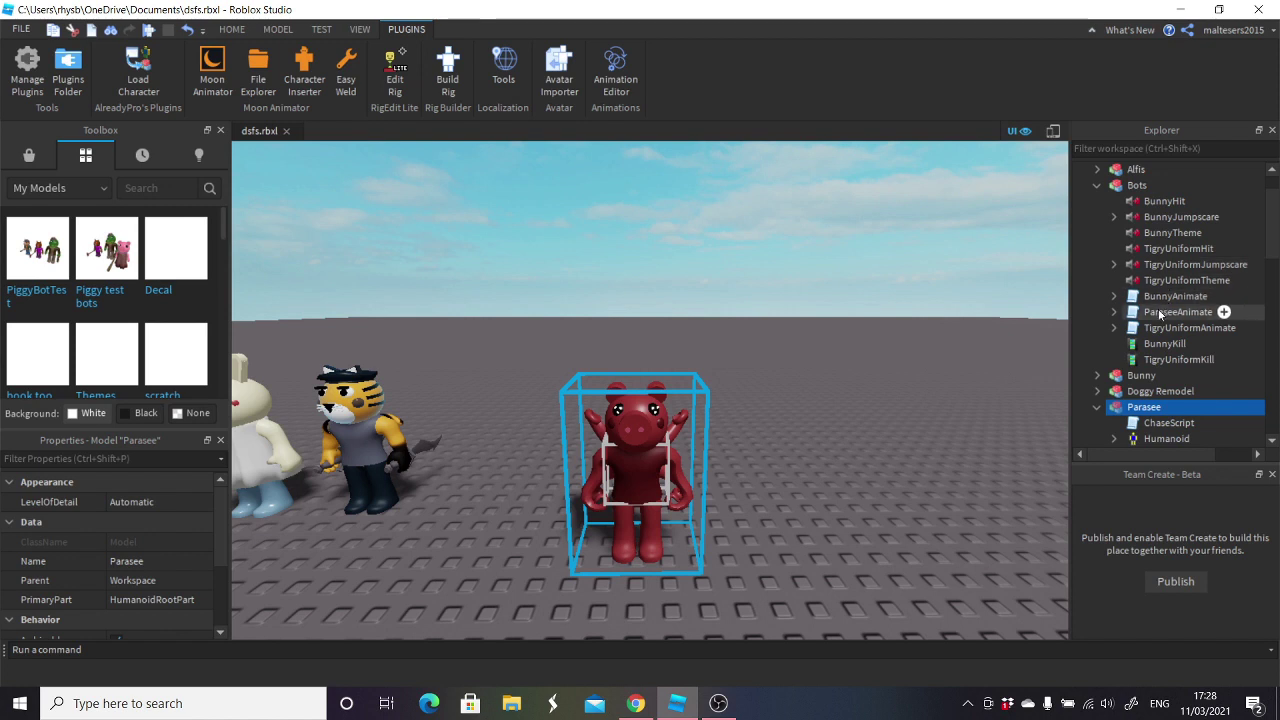
pyautogui.moveTo(1180, 312); pyautogui.dragTo(1158, 406)
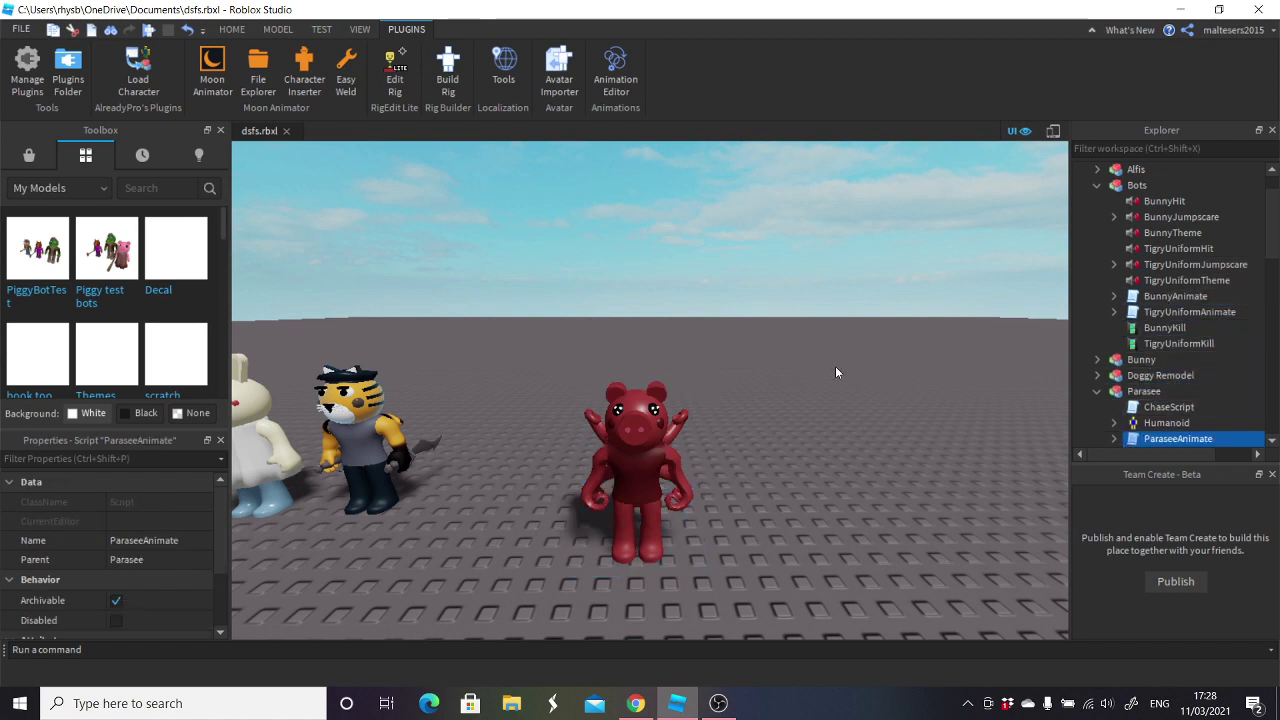
# - Expand the ParaseeAnimate script inside the Parasee model to view its animation entries
pyautogui.click(835, 367)
pyautogui.scroll(-2, 784, 245)
pyautogui.scroll(-3, 1130, 370)
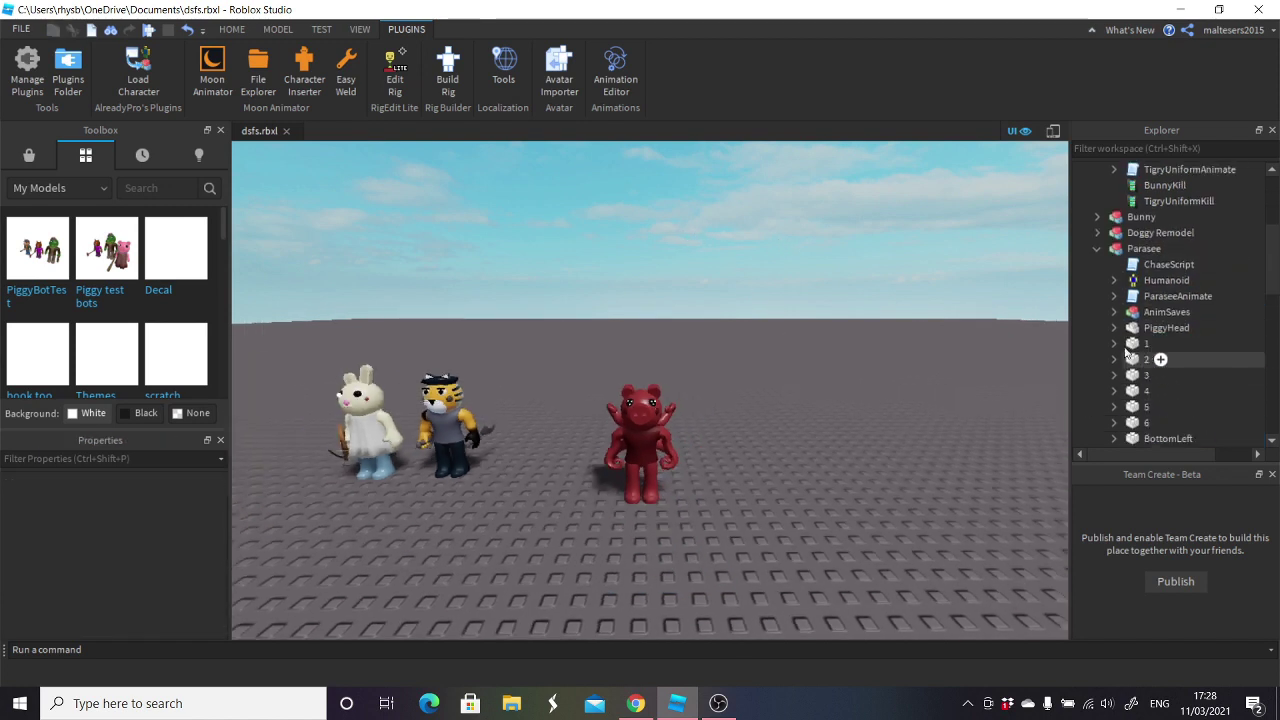
pyautogui.click(1114, 297)
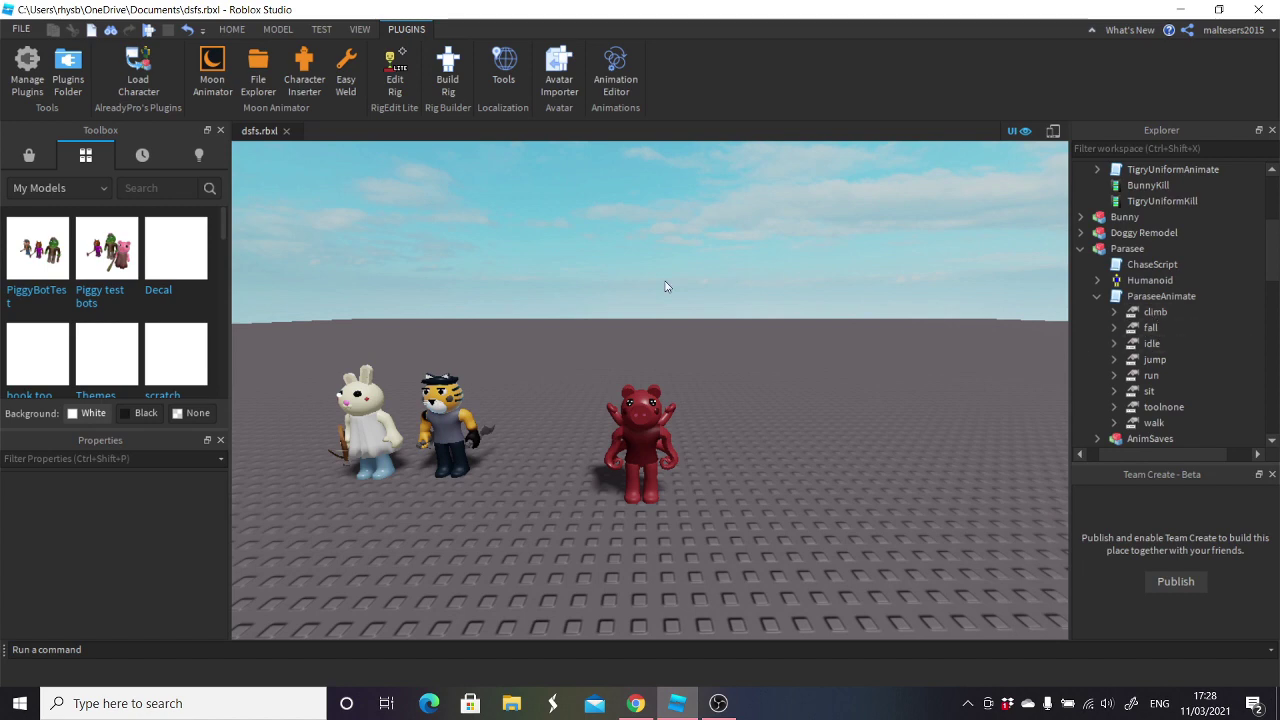
# - Open the Parasee rig in the Animation Editor and ignore the warning about keys not aligned to frames
pyautogui.moveTo(667, 286); pyautogui.dragTo(660, 256, button='right')
pyautogui.press('w')
pyautogui.press('s')
pyautogui.click(613, 85)
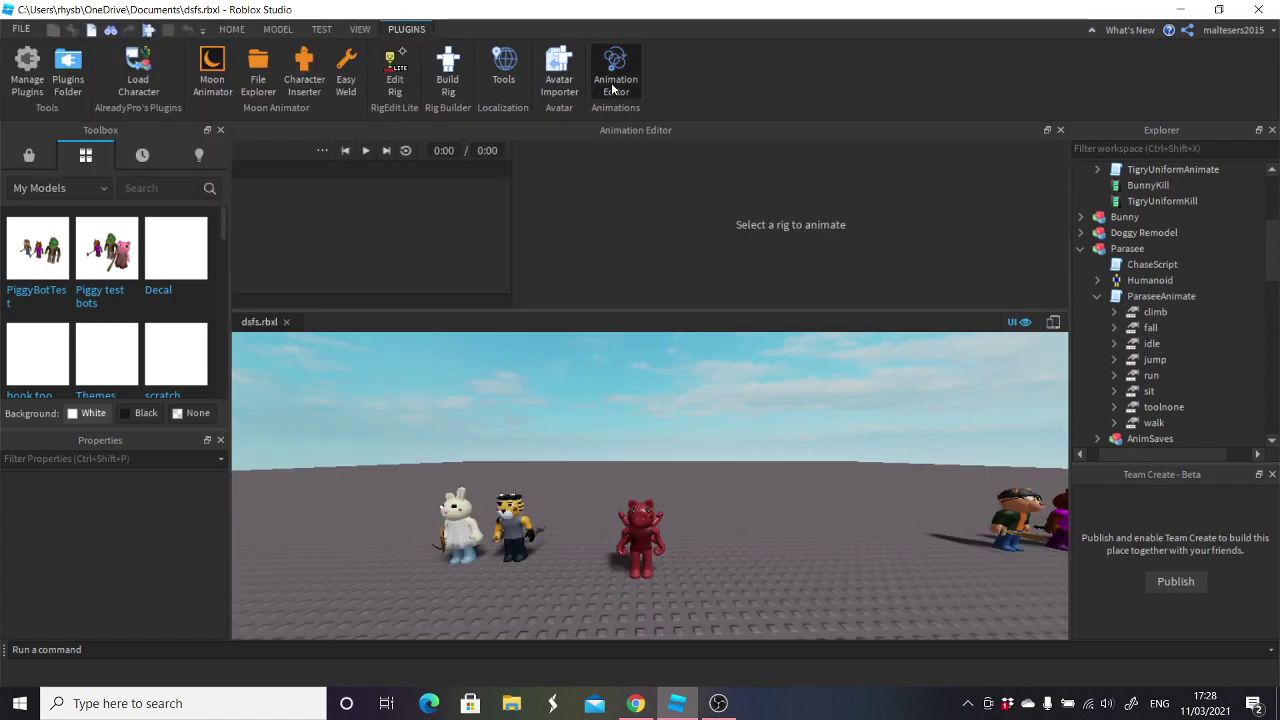
pyautogui.click(650, 495)
pyautogui.moveTo(691, 461); pyautogui.dragTo(929, 288, button='right')
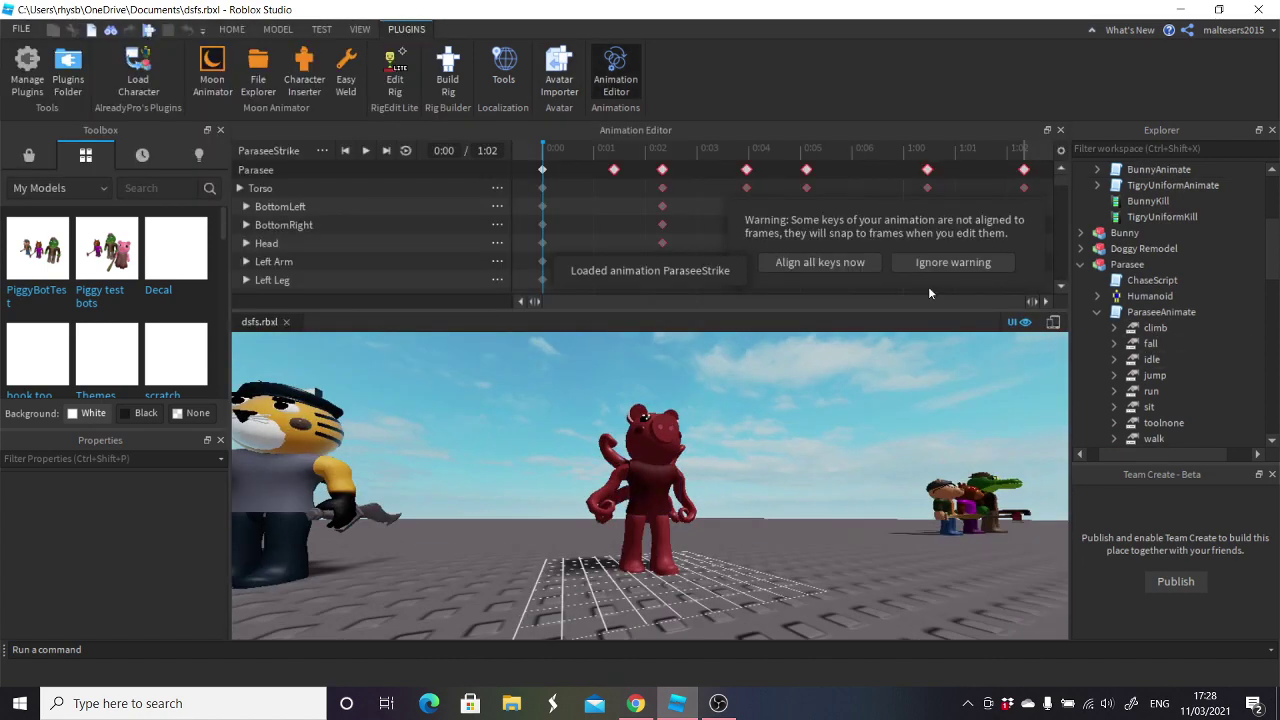
pyautogui.click(942, 266)
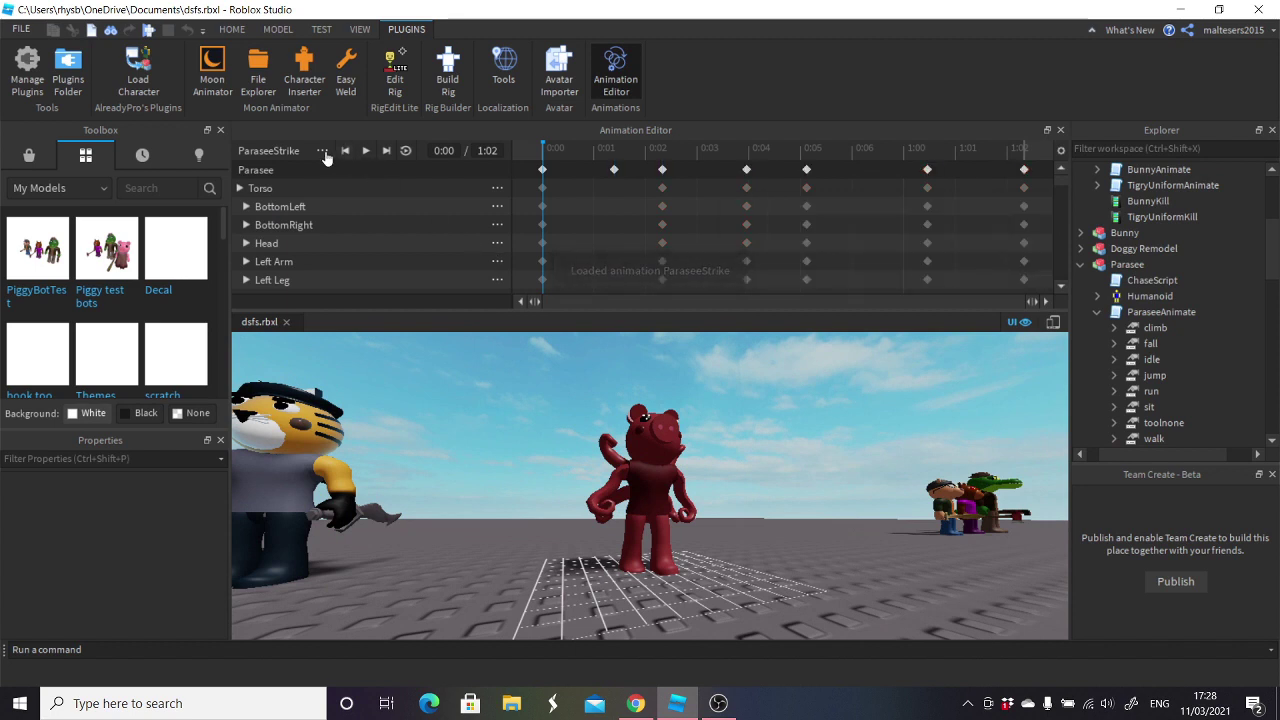
# - Load Parasee's ParaseeStrike animation, ignore the key alignment warning and play a preview
pyautogui.click(322, 150)
pyautogui.moveTo(391, 160)
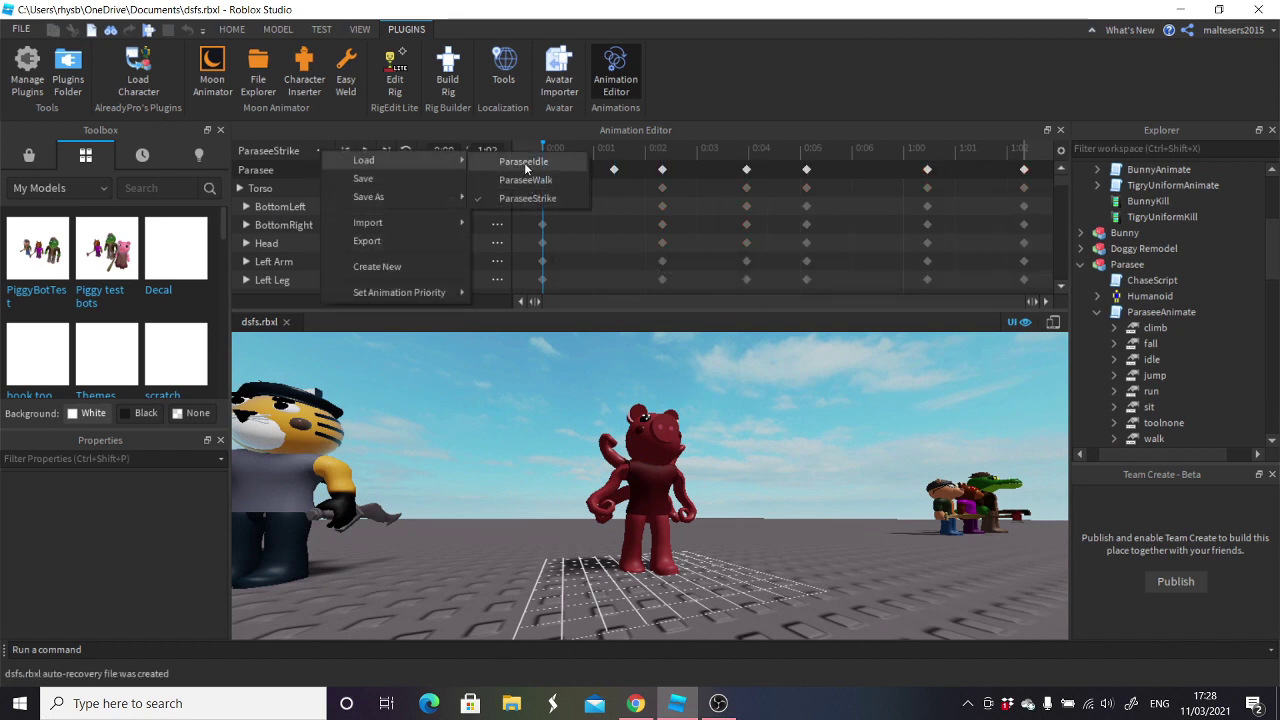
pyautogui.click(549, 199)
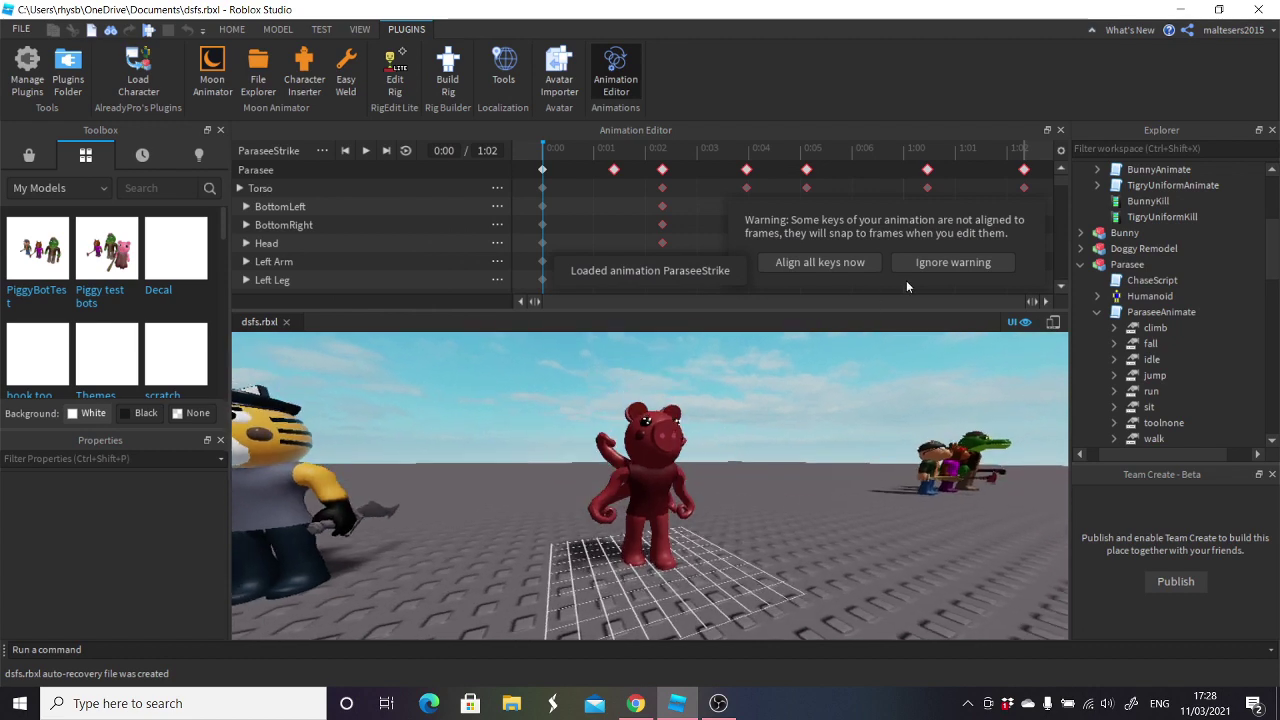
pyautogui.click(951, 262)
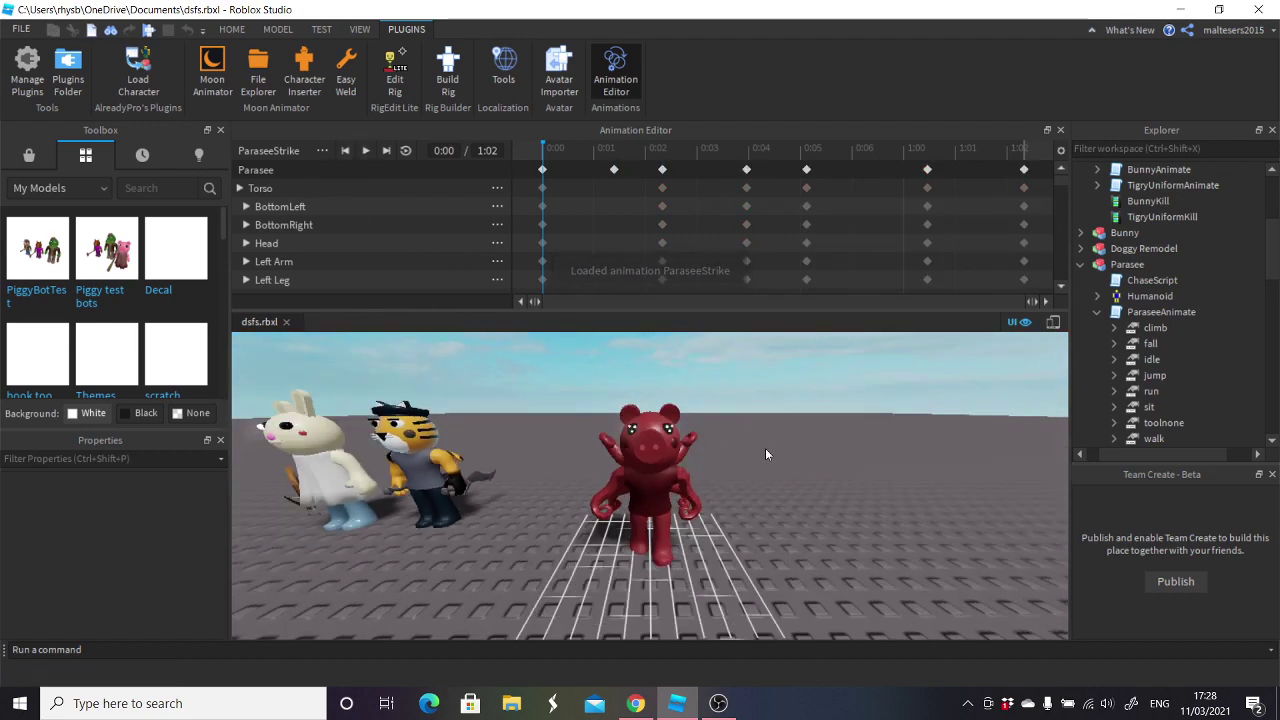
pyautogui.click(363, 152)
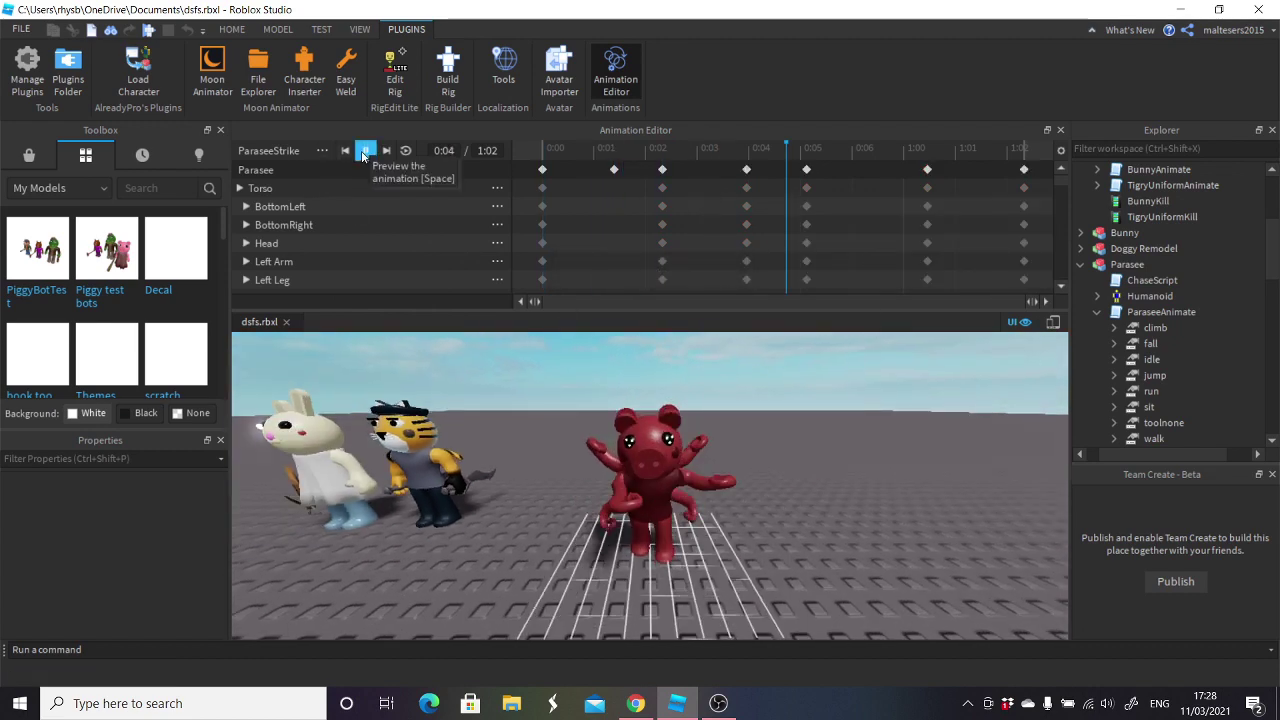
# - Export ParaseeStrike as a new animation asset with the description "dwadsa" and copy its asset ID
pyautogui.click(321, 155)
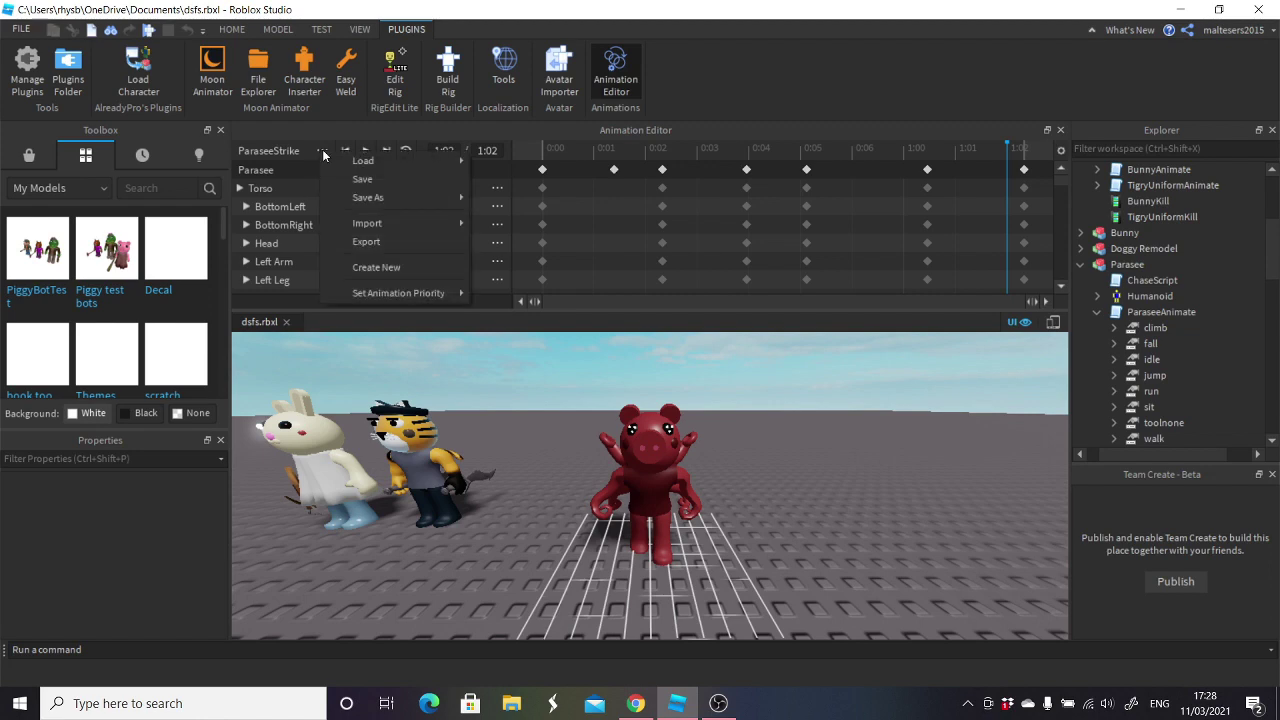
pyautogui.click(384, 242)
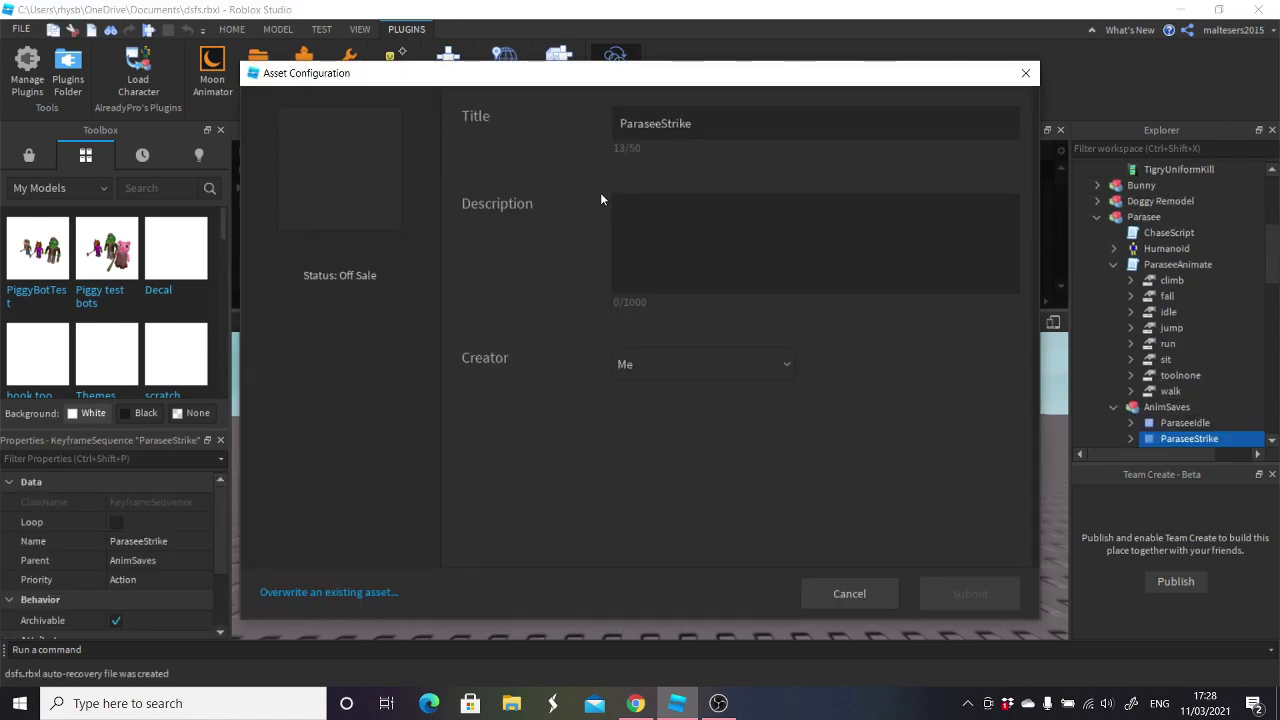
pyautogui.click(677, 203)
pyautogui.write('dwadsa')
pyautogui.click(969, 600)
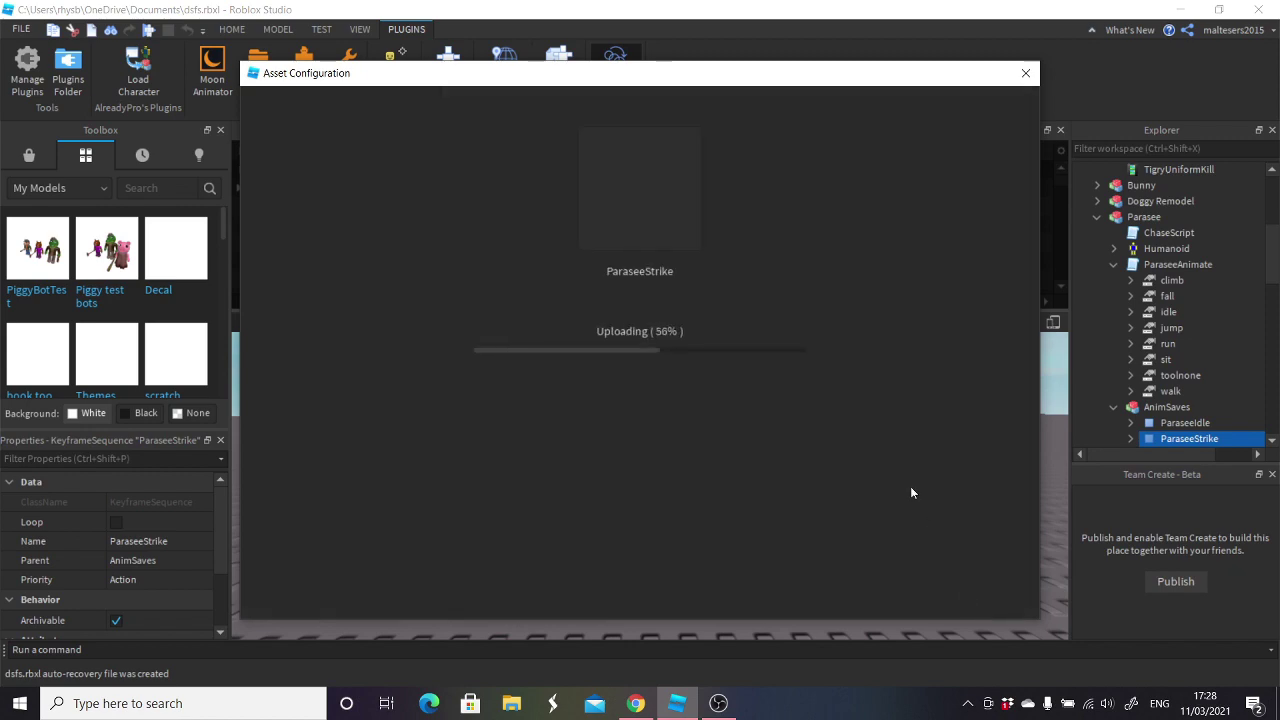
pyautogui.click(680, 299)
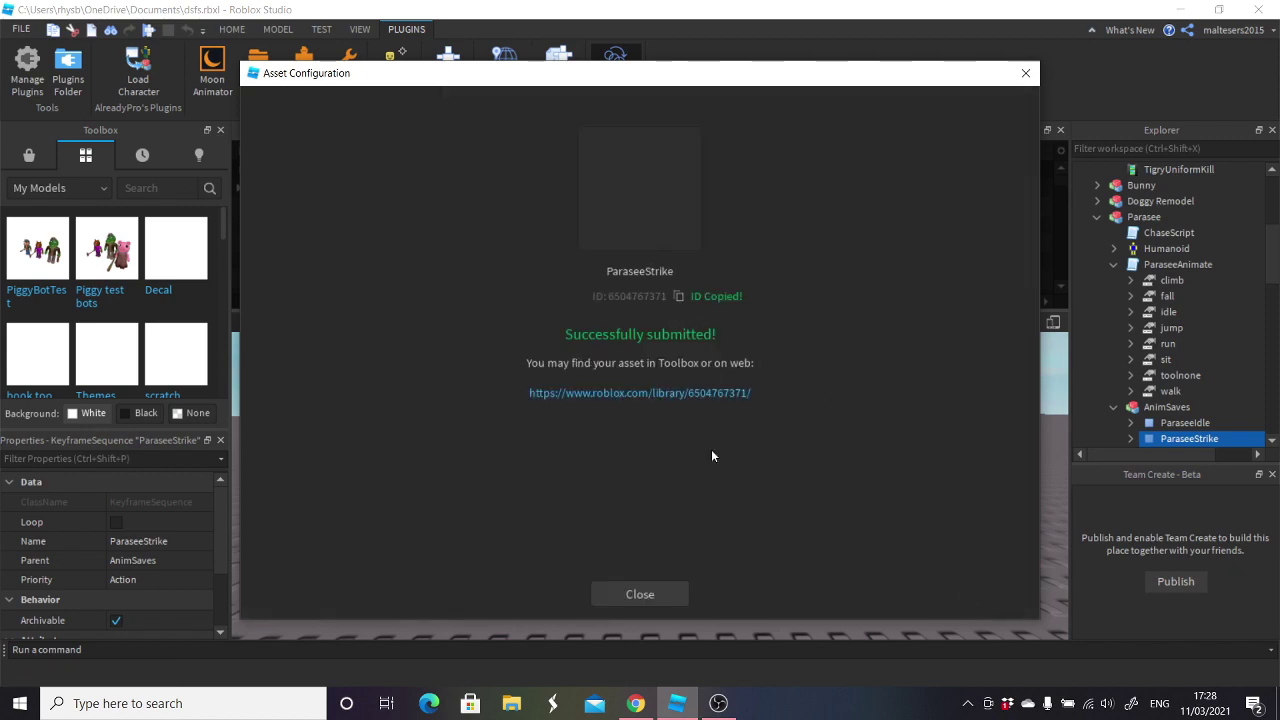
pyautogui.click(642, 594)
pyautogui.scroll(-6, 1203, 328)
pyautogui.scroll(-10, 1190, 317)
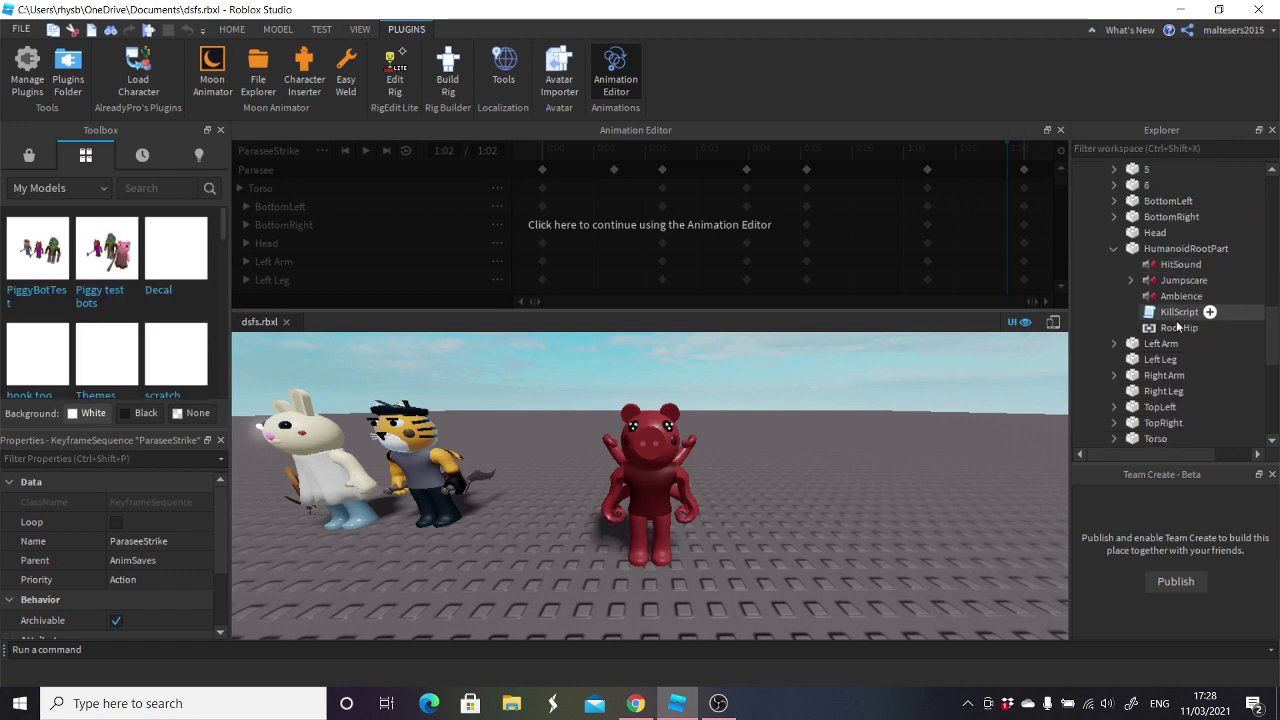
pyautogui.click(1145, 217)
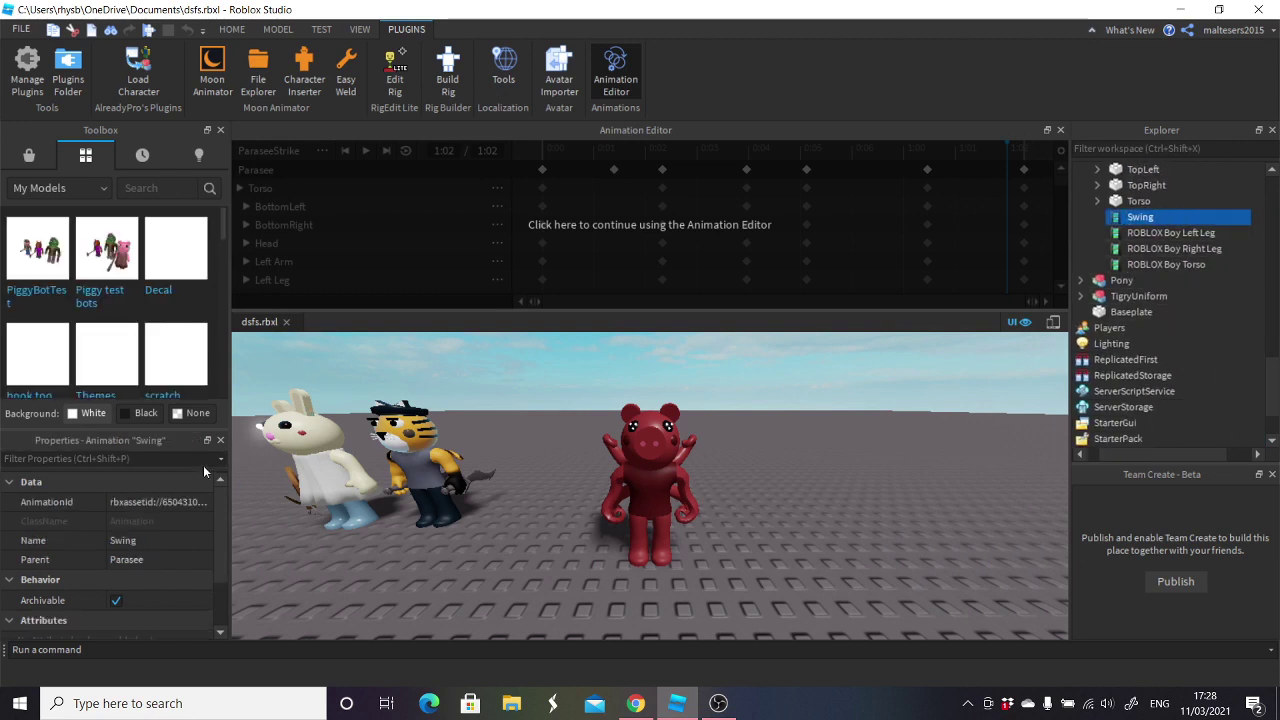
pyautogui.doubleClick(193, 502)
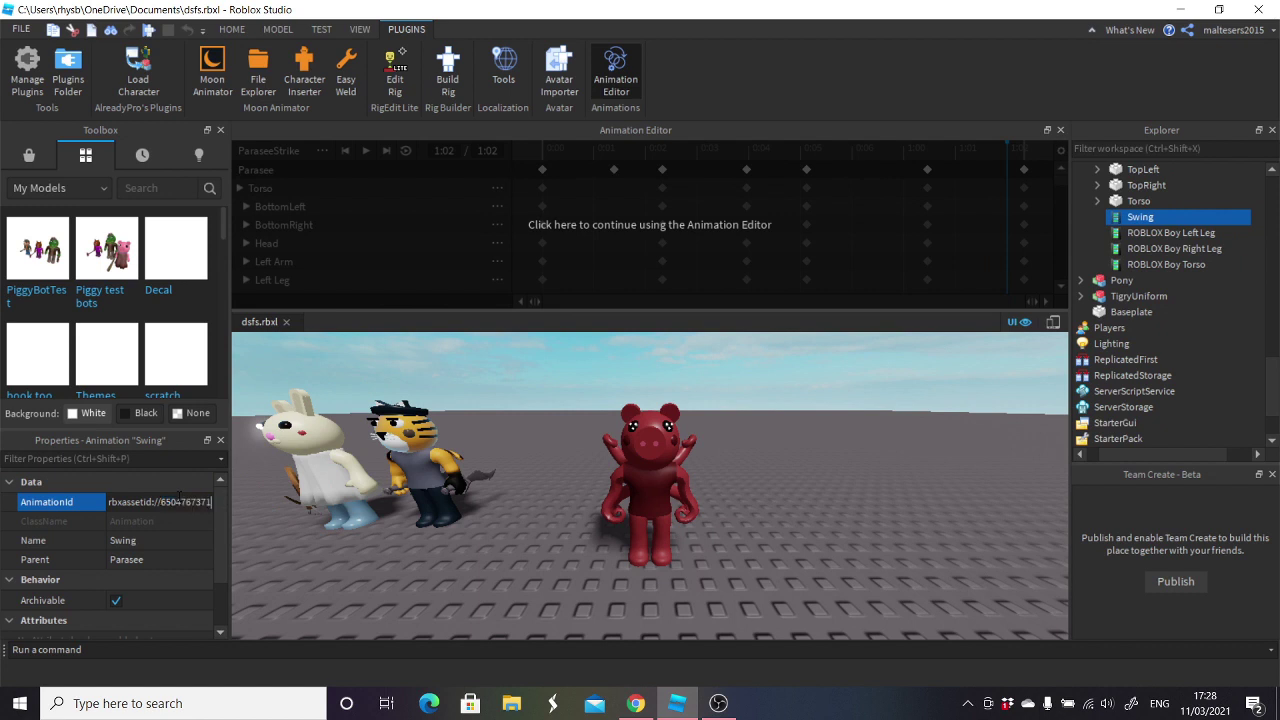
pyautogui.click(491, 257)
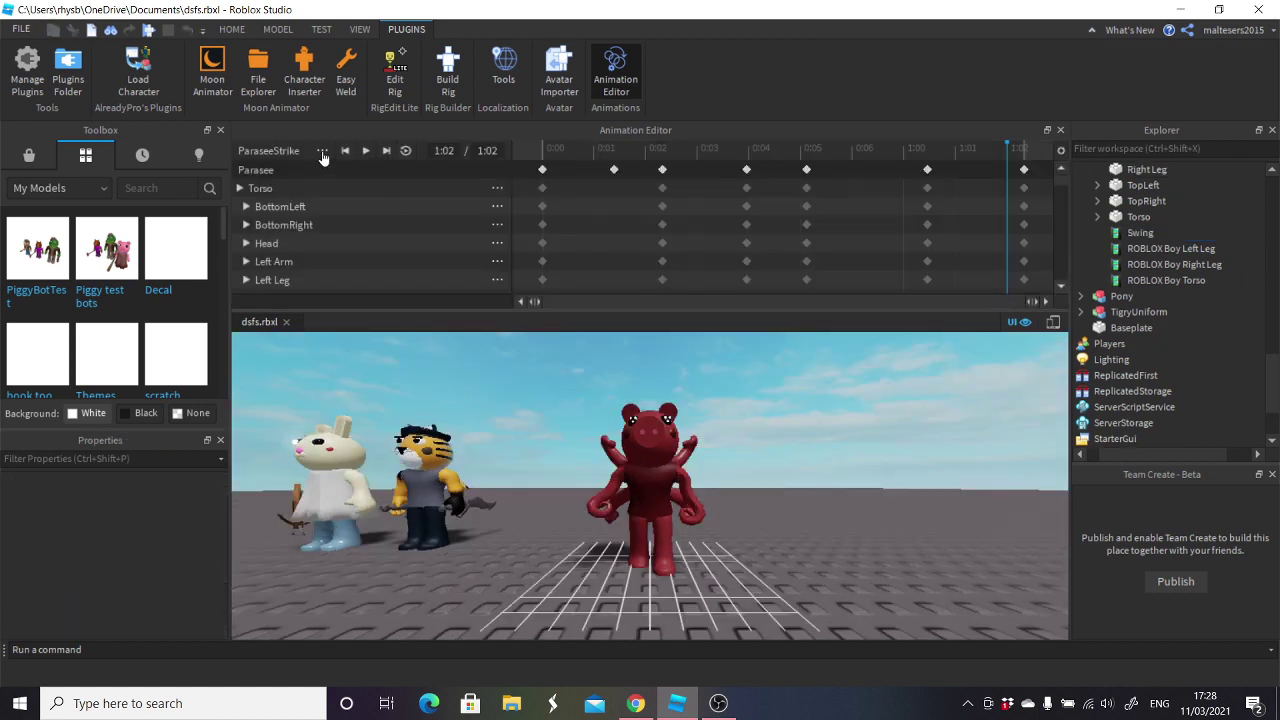
# - Load Parasee's ParaseeWalk animation in the Animation Editor and play a preview
pyautogui.click(322, 152)
pyautogui.click(658, 341)
pyautogui.click(322, 152)
pyautogui.click(527, 179)
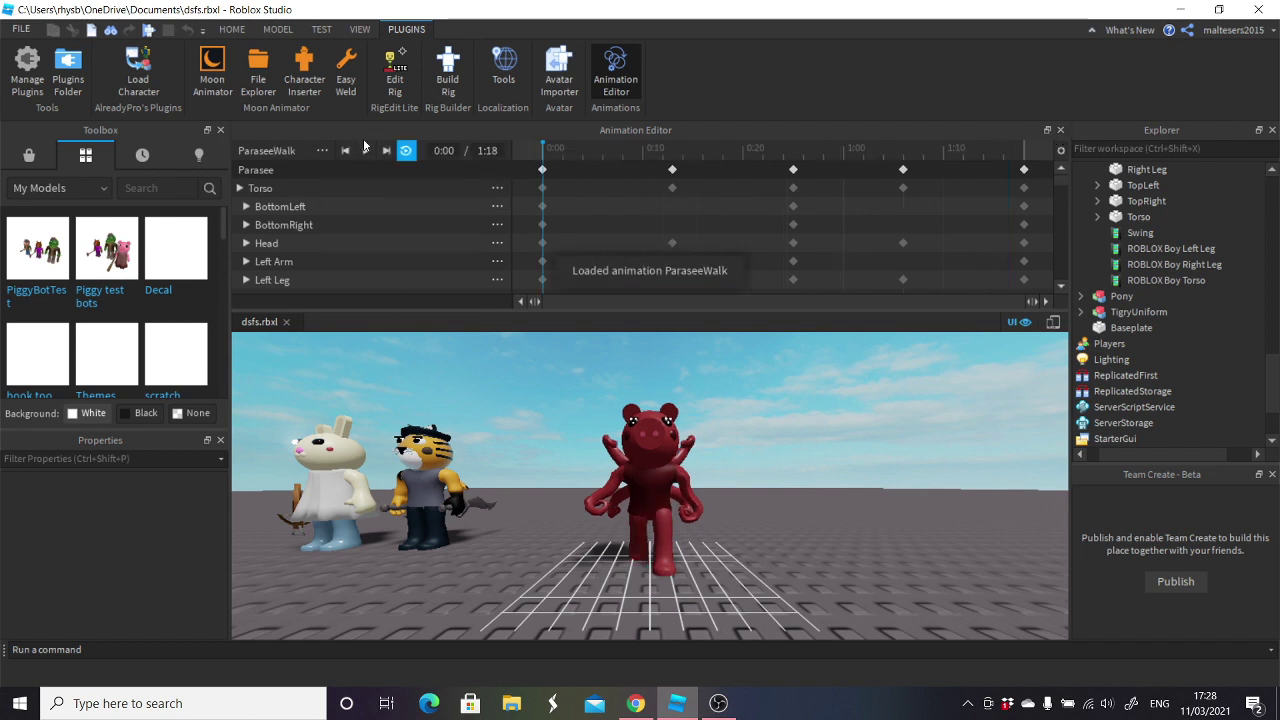
pyautogui.click(366, 152)
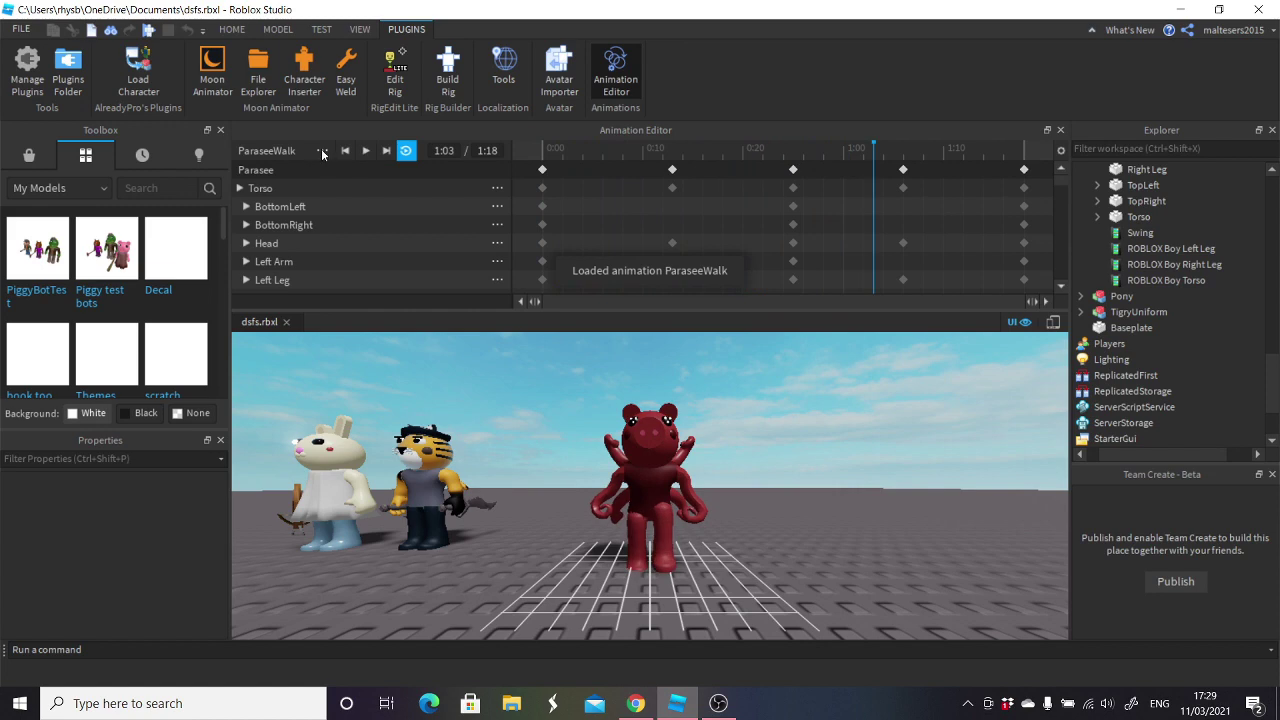
# - Export ParaseeWalk as a new animation asset with the description "dwaw" and copy its asset ID
pyautogui.click(322, 152)
pyautogui.click(372, 241)
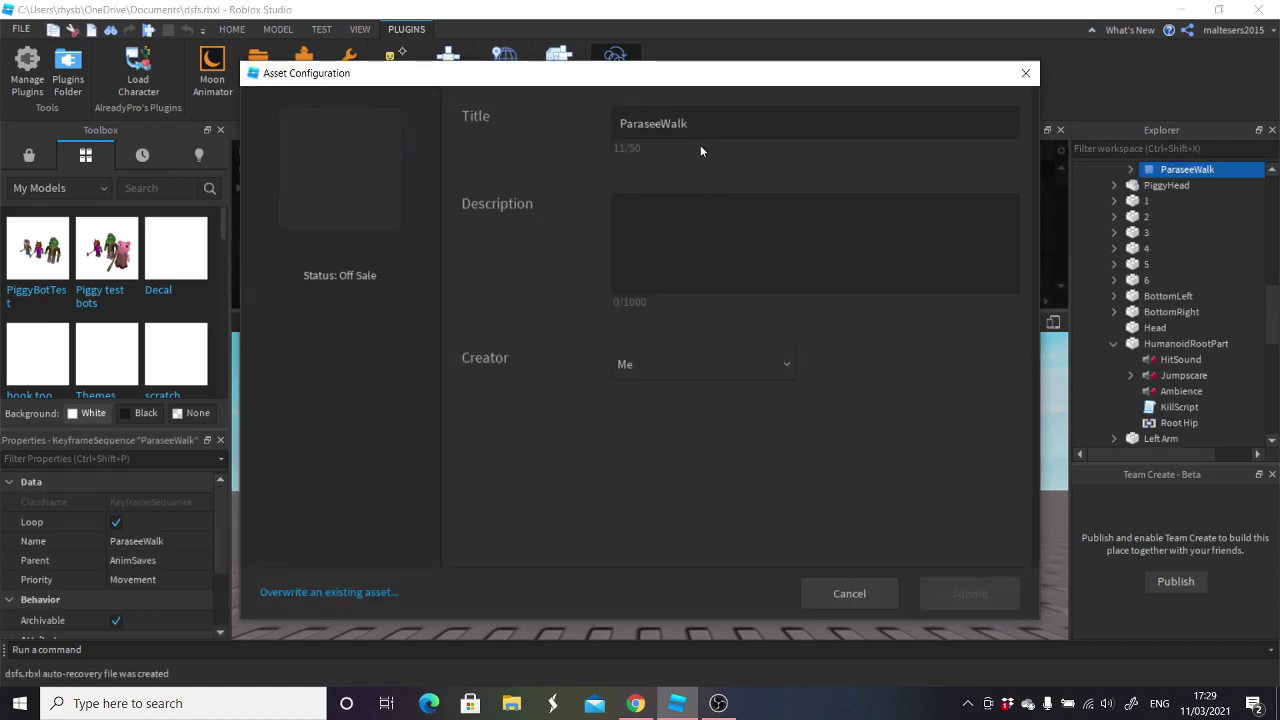
pyautogui.click(766, 285)
pyautogui.write('dwaw')
pyautogui.click(969, 590)
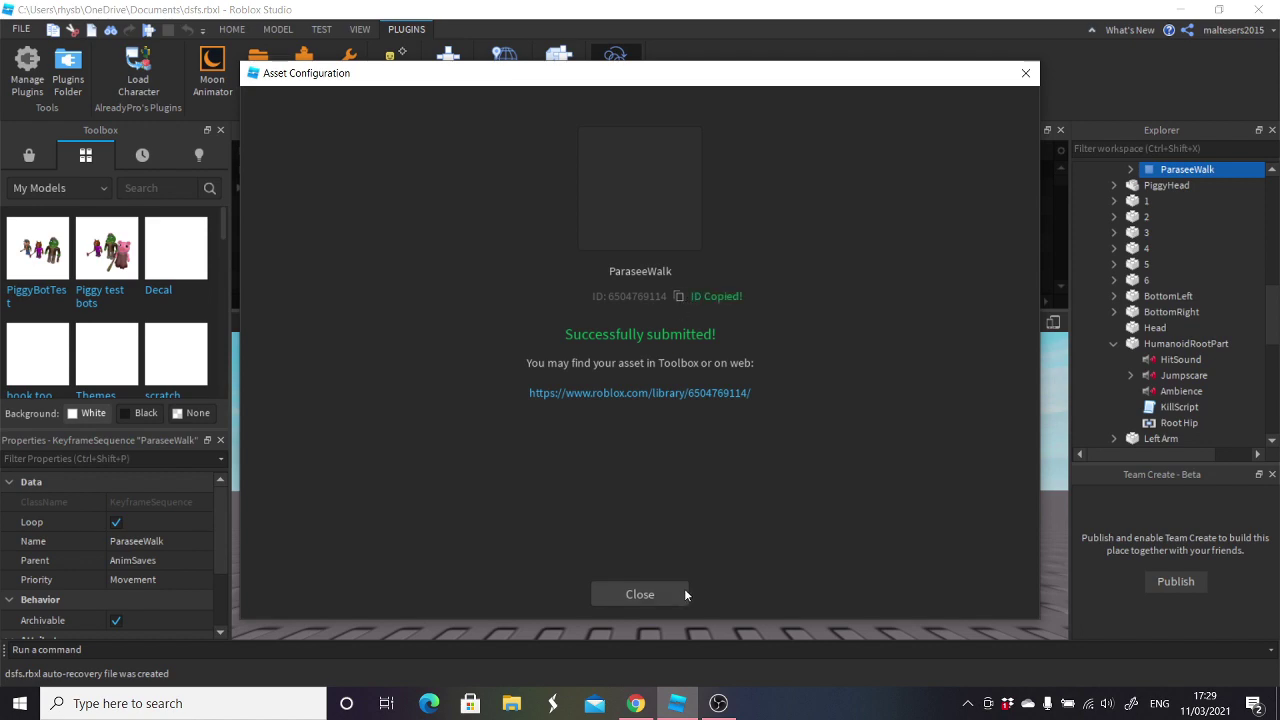
pyautogui.click(640, 594)
pyautogui.scroll(6, 1200, 280)
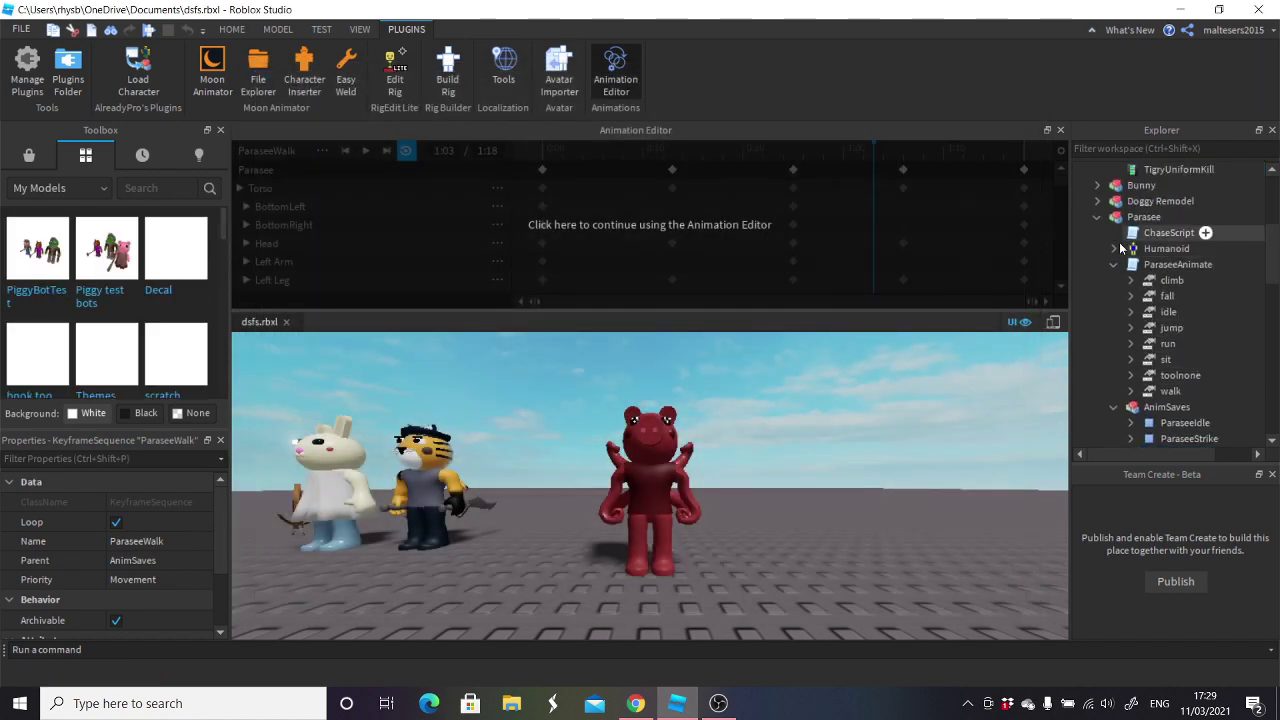
pyautogui.hscroll(2, 1160, 272)
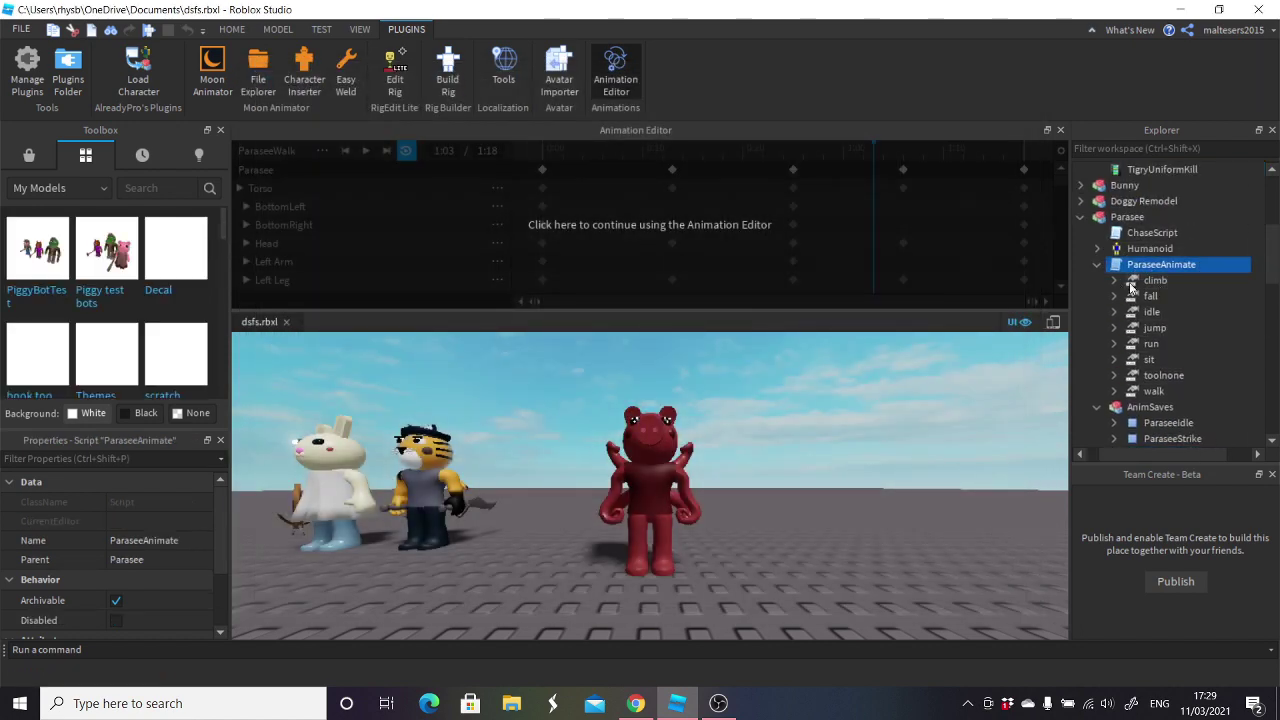
pyautogui.click(1140, 280)
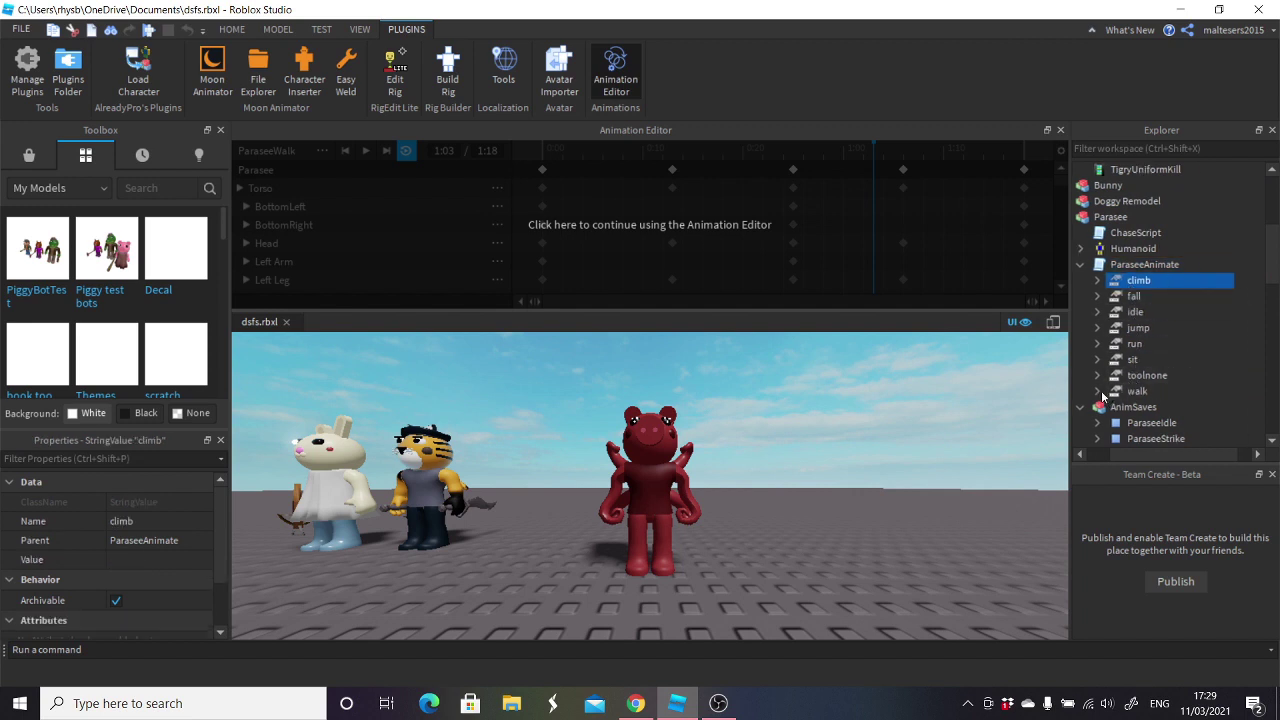
pyautogui.scroll(-1, 1137, 375)
pyautogui.click(1147, 359)
pyautogui.click(167, 502)
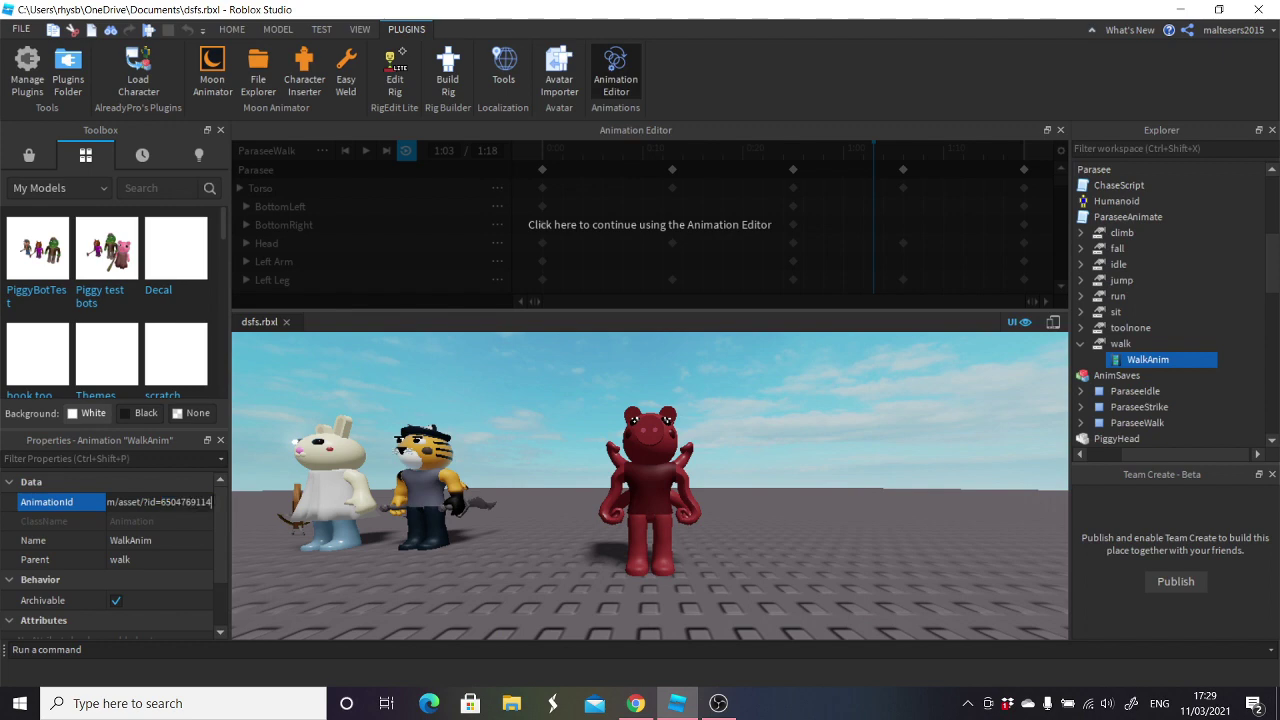
pyautogui.press('Return')
pyautogui.moveTo(791, 431); pyautogui.dragTo(791, 431, button='right')
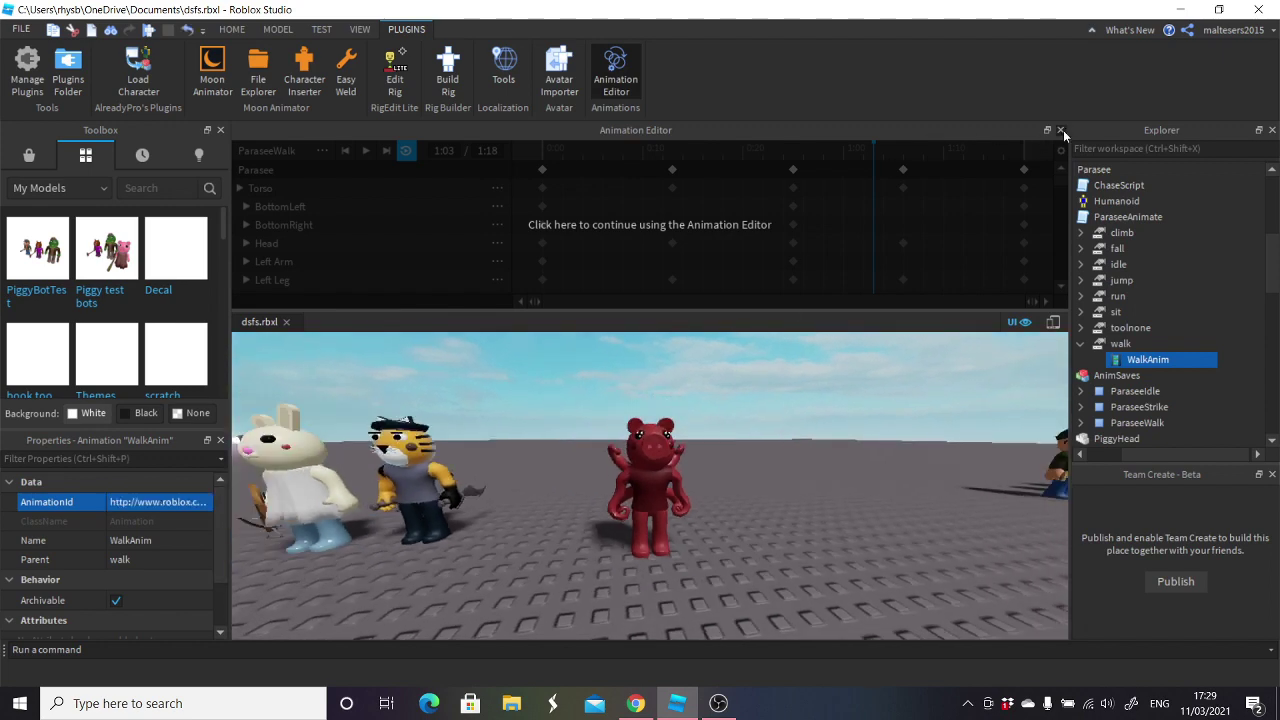
# - Close the Animation Editor and collapse Parasee's AnimSaves and ParaseeAnimate in the Explorer
pyautogui.click(1061, 130)
pyautogui.scroll(-3, 856, 386)
pyautogui.click(712, 390)
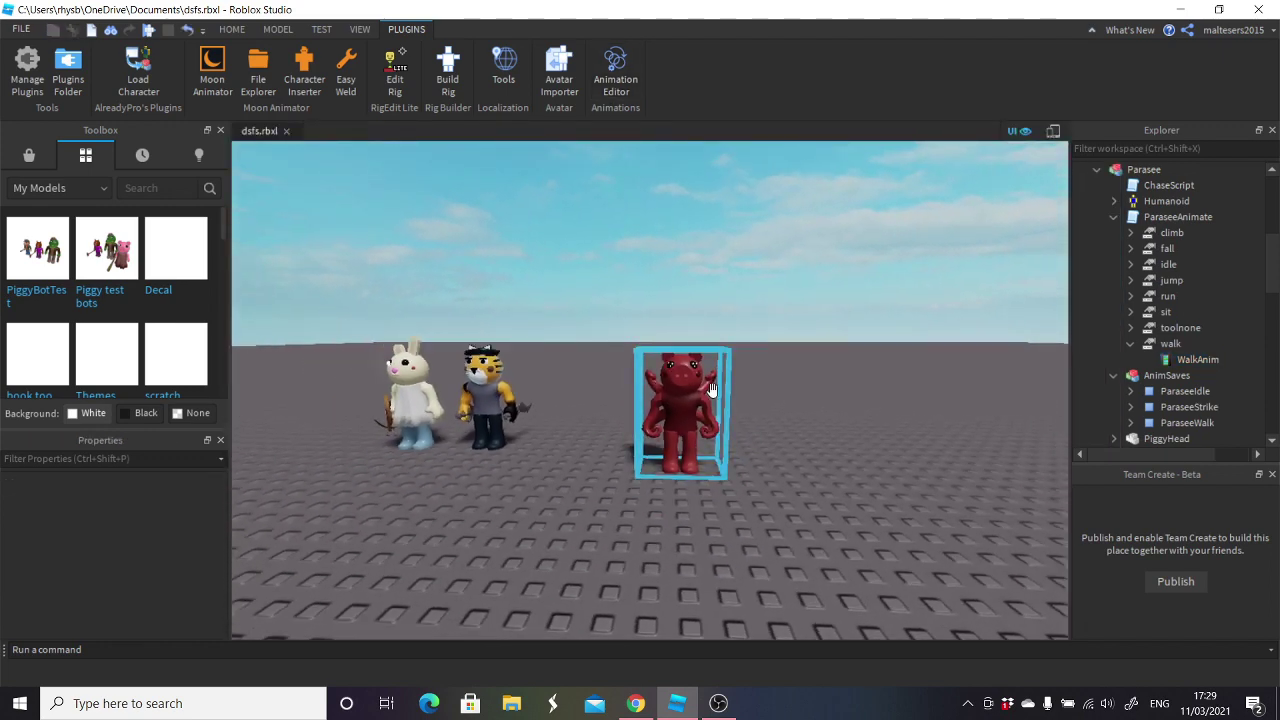
pyautogui.scroll(2, 672, 408)
pyautogui.scroll(-3, 820, 431)
pyautogui.scroll(1, 777, 518)
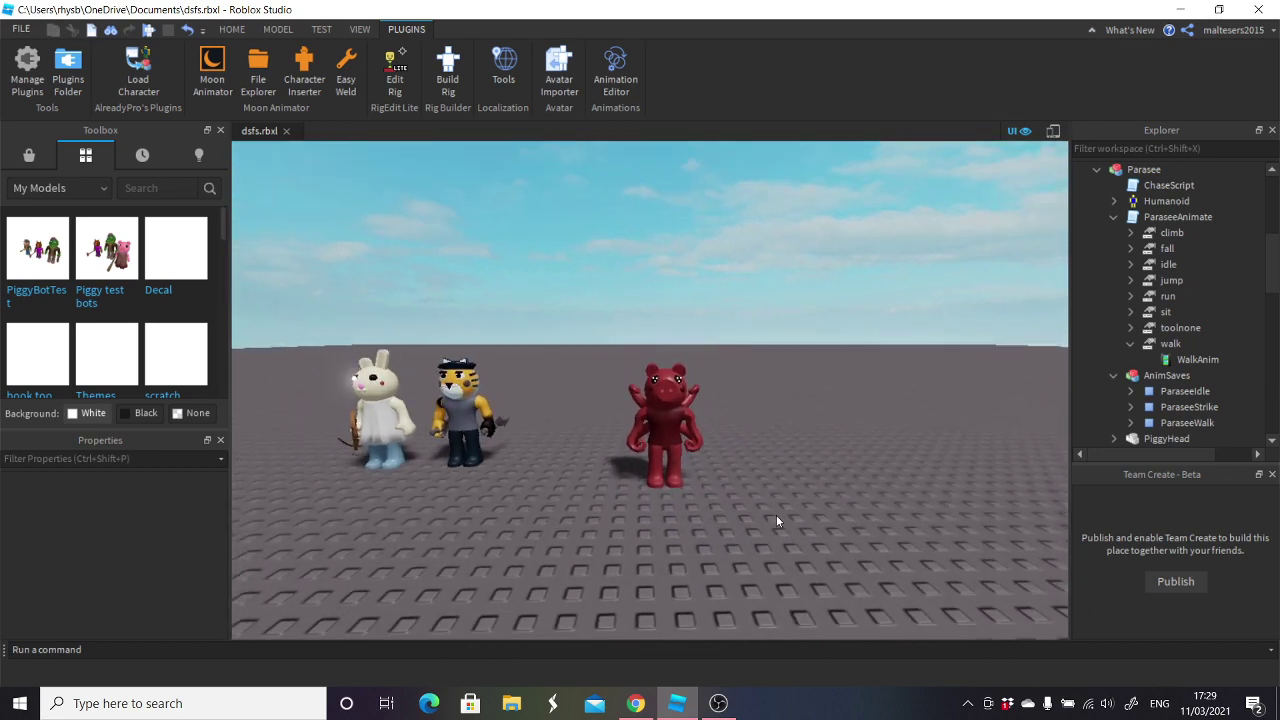
pyautogui.click(1113, 375)
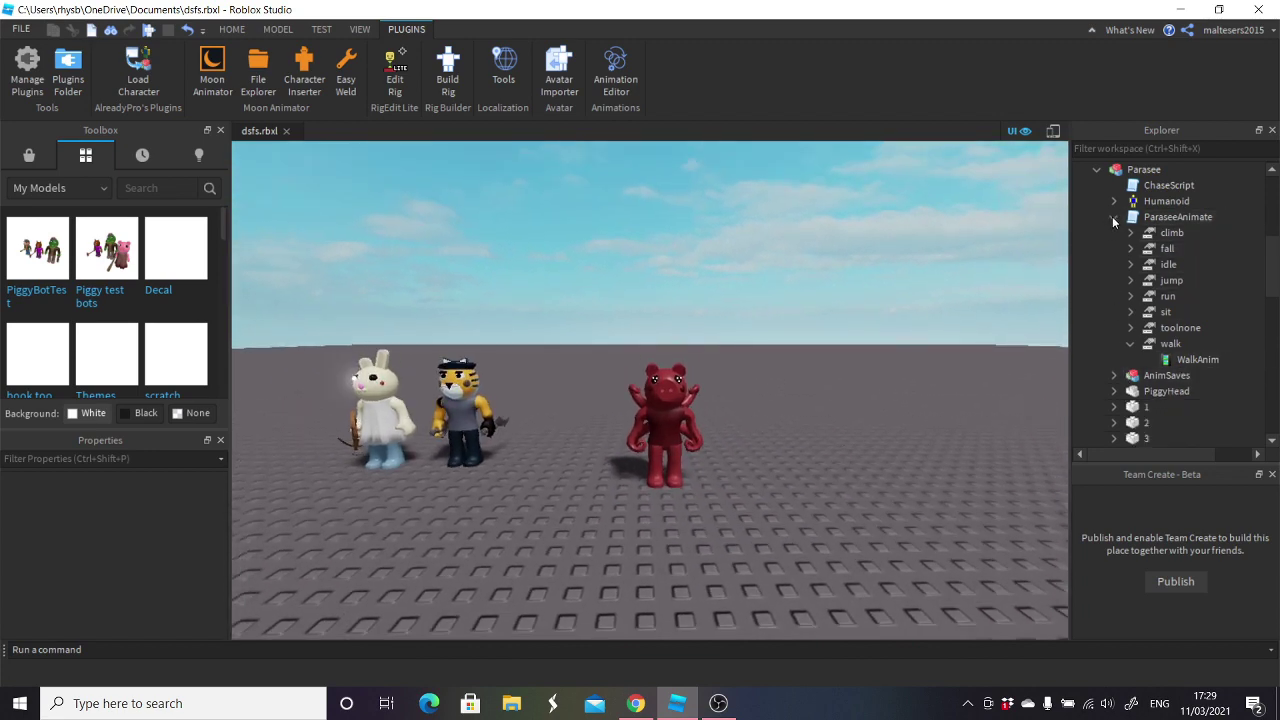
pyautogui.click(1113, 217)
pyautogui.scroll(-2, 1003, 340)
# - Select the three finished bots together and move them to the far edge of the baseplate
pyautogui.moveTo(927, 392); pyautogui.dragTo(469, 238, button='right')
pyautogui.scroll(2, 927, 392)
pyautogui.scroll(-4, 927, 392)
pyautogui.scroll(-1, 919, 394)
pyautogui.scroll(1, 919, 394)
pyautogui.scroll(3, 851, 357)
pyautogui.scroll(-3, 469, 238)
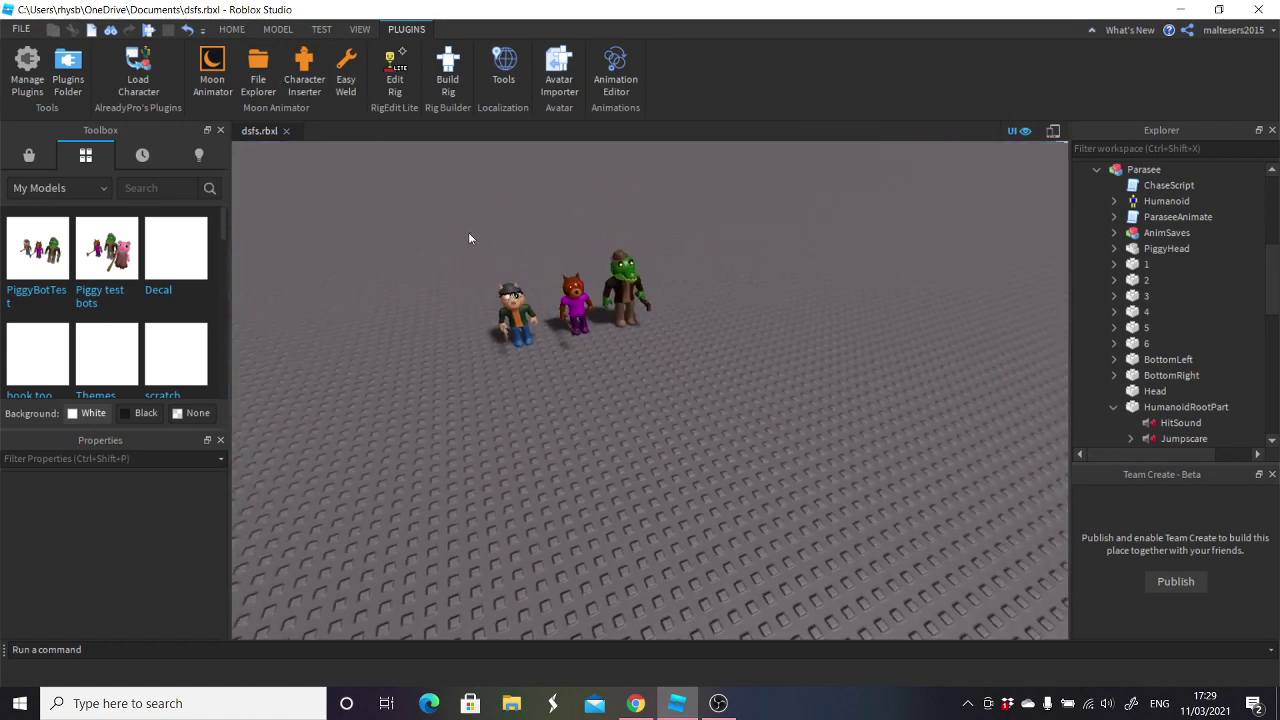
pyautogui.moveTo(411, 275); pyautogui.dragTo(787, 377)
pyautogui.moveTo(787, 377); pyautogui.dragTo(780, 420, button='right')
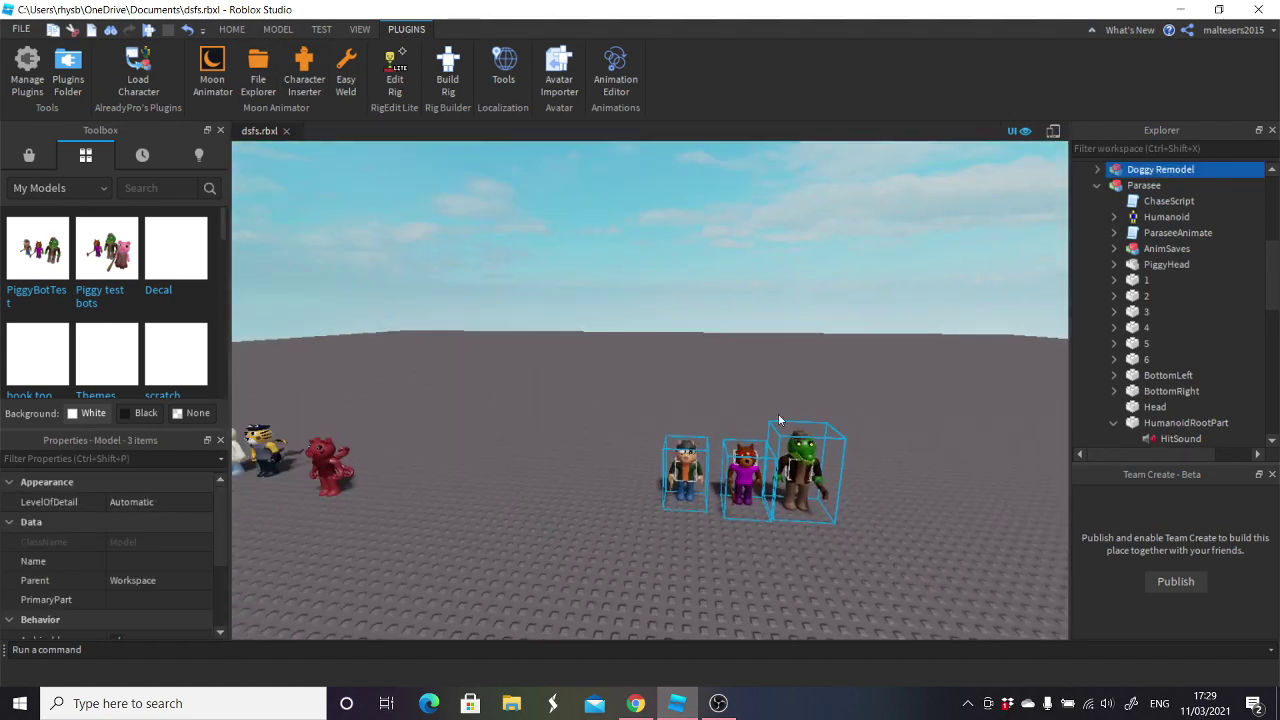
pyautogui.moveTo(748, 466); pyautogui.dragTo(710, 355)
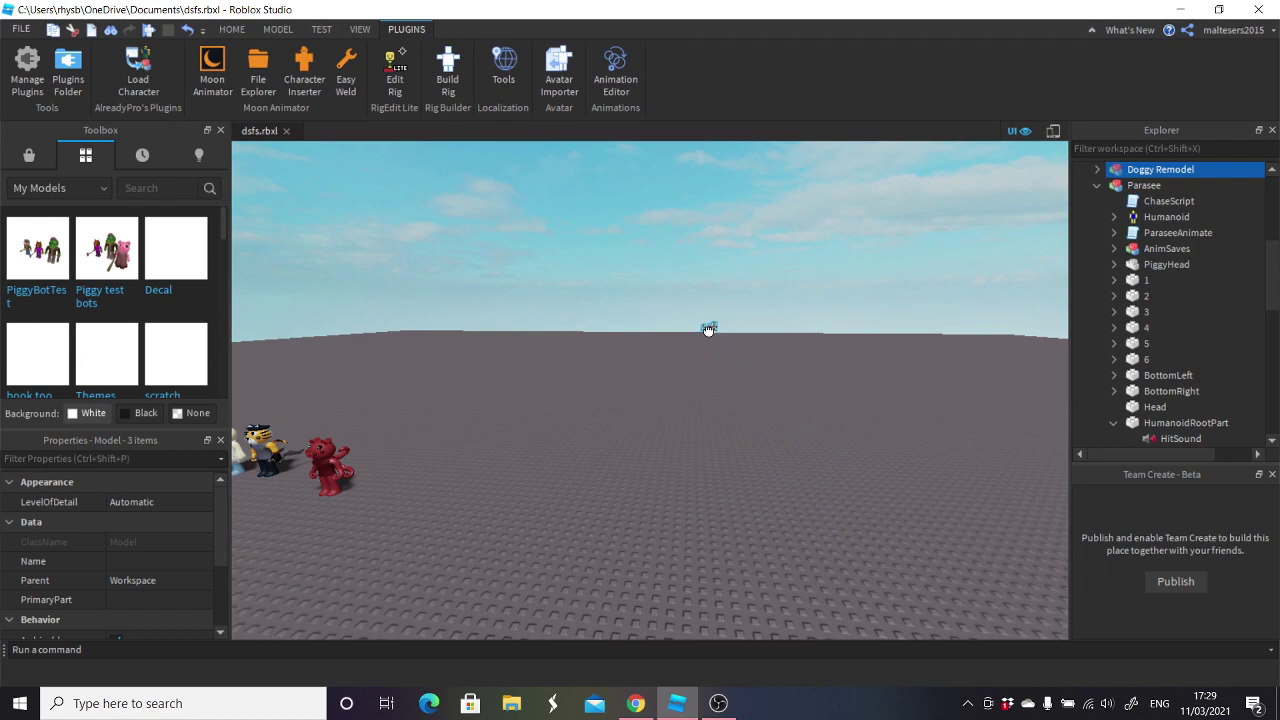
pyautogui.click(735, 396)
# - Start a play test in front of the remaining bots and examine Parasee's walk animation as it chases the character
pyautogui.press('a')
pyautogui.moveTo(637, 408); pyautogui.dragTo(637, 422, button='right')
pyautogui.scroll(1, 513, 438)
pyautogui.scroll(-1, 598, 376)
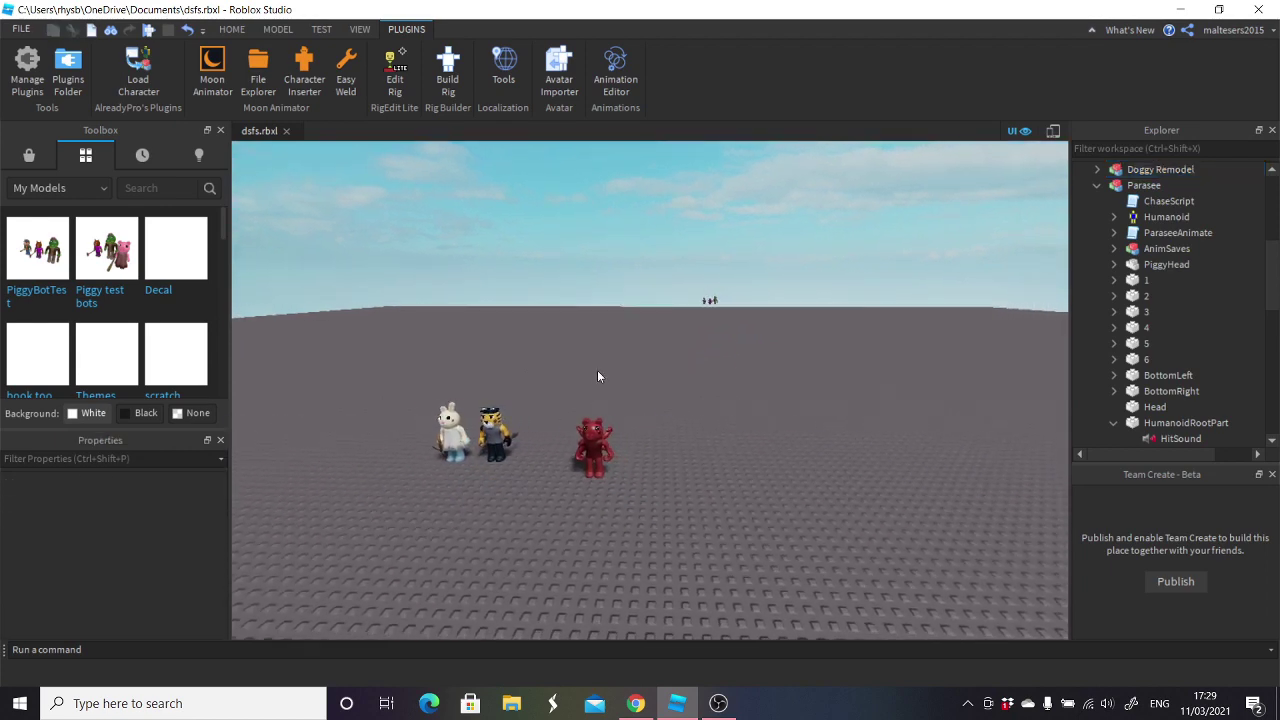
pyautogui.scroll(-3, 597, 376)
pyautogui.click(231, 29)
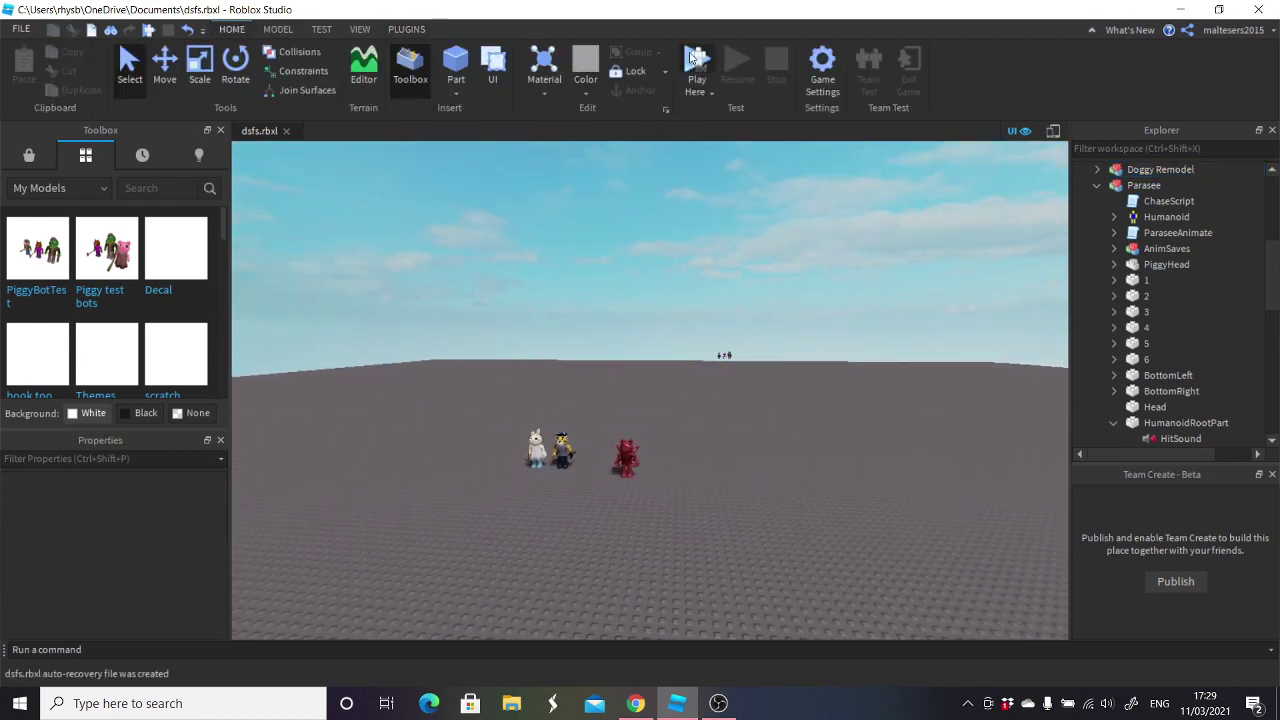
pyautogui.click(694, 62)
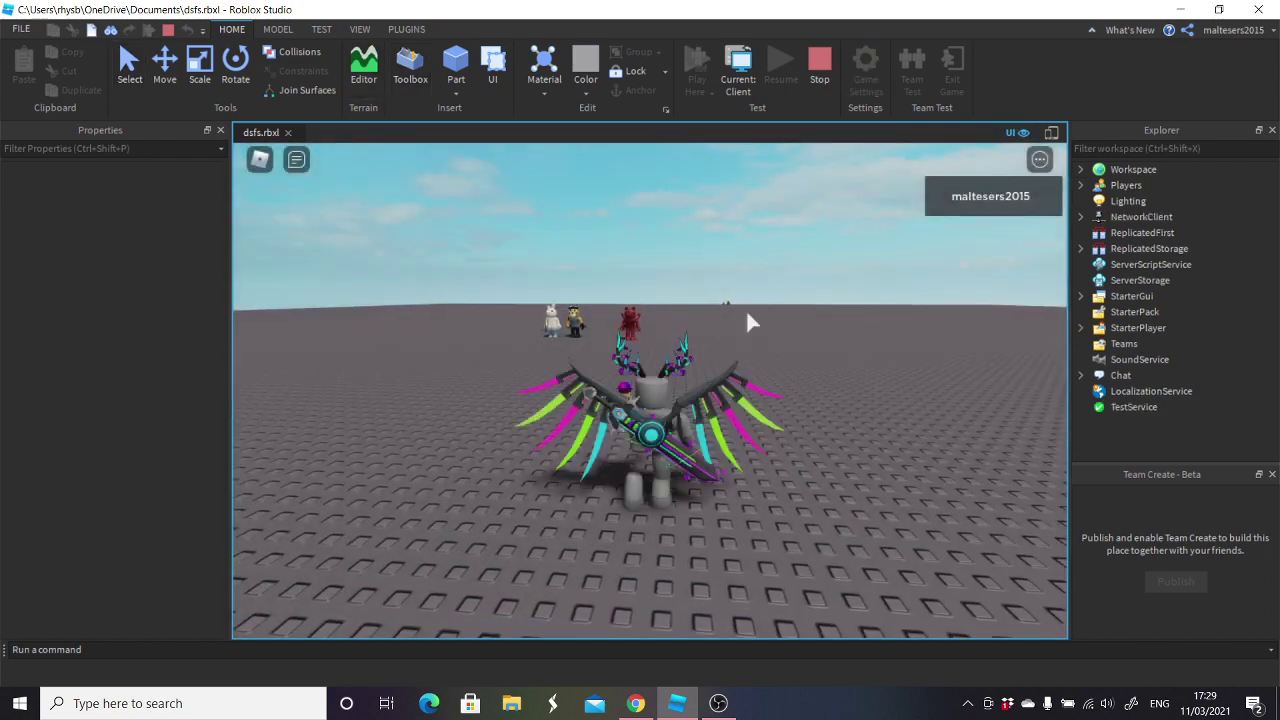
pyautogui.press('w')
pyautogui.press('s')
pyautogui.scroll(4, 743, 301)
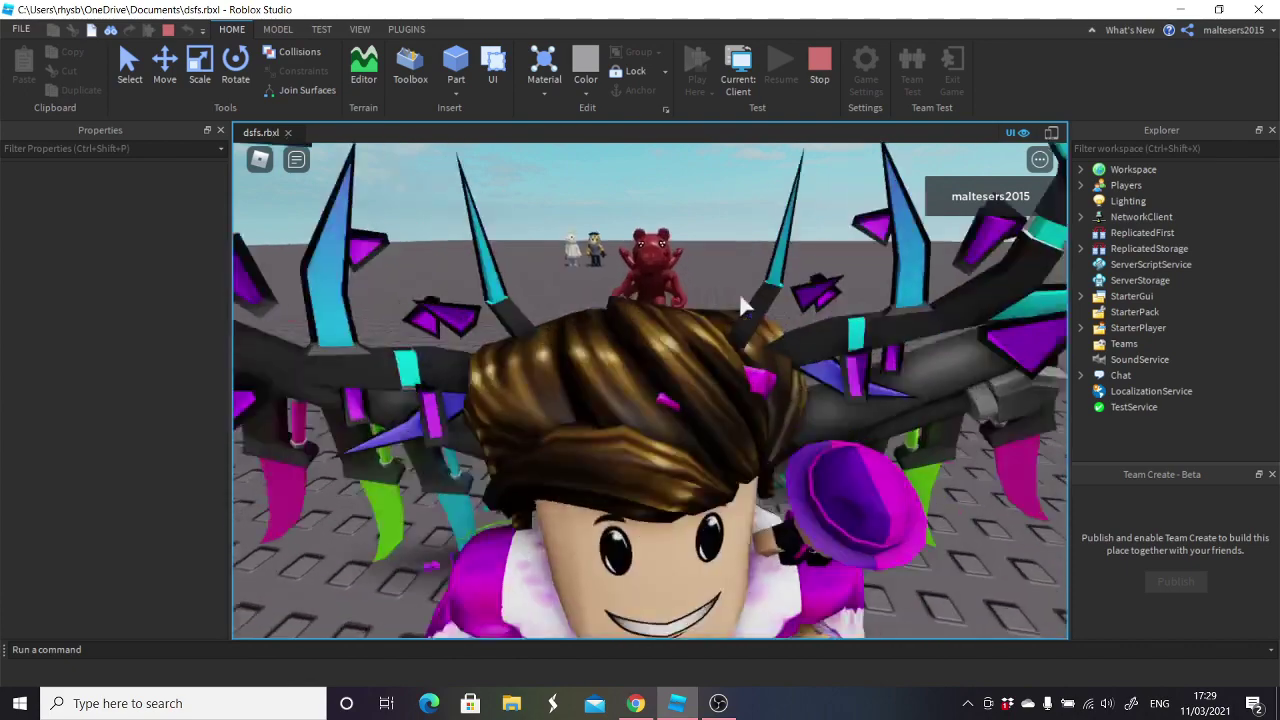
pyautogui.scroll(3, 741, 308)
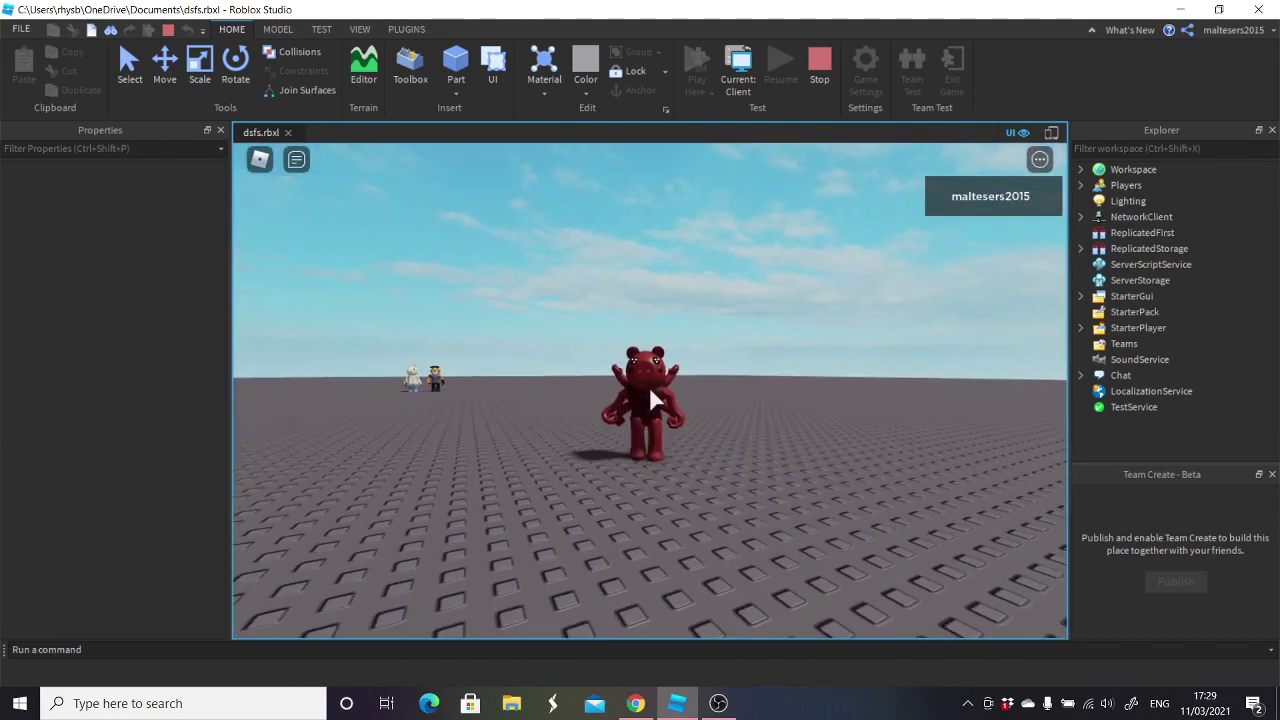
pyautogui.press('s')
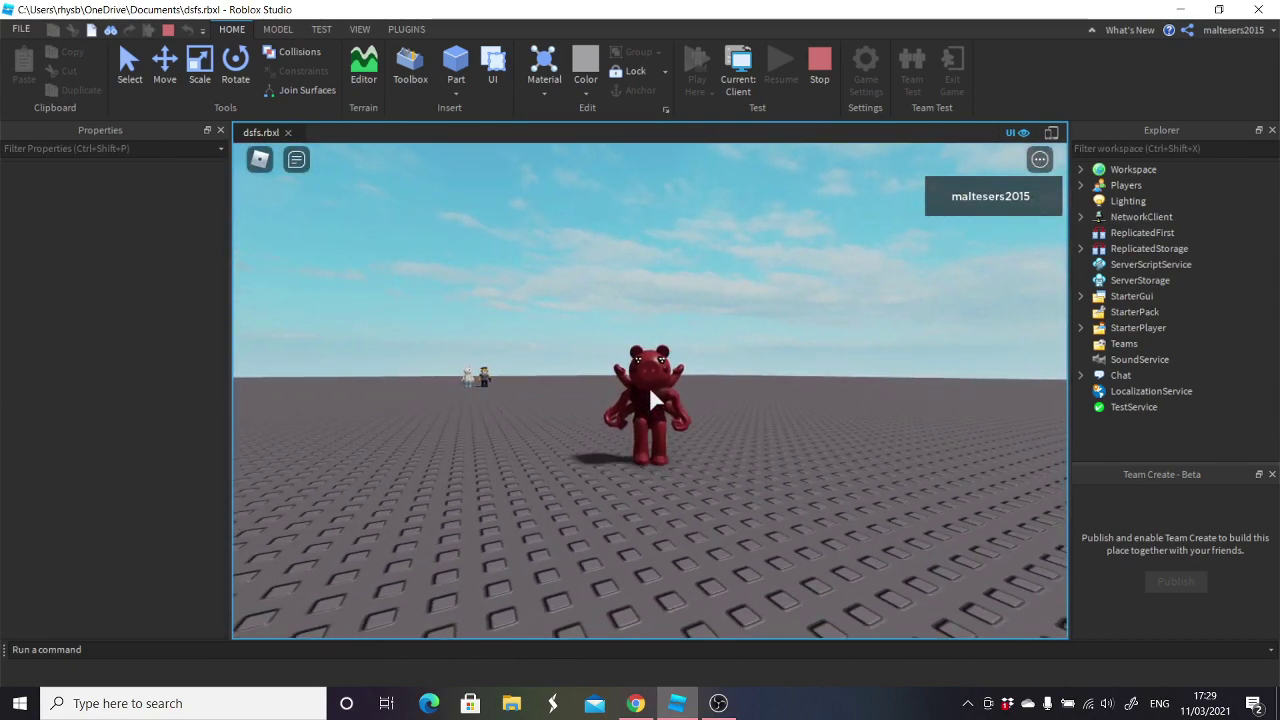
pyautogui.press('s')
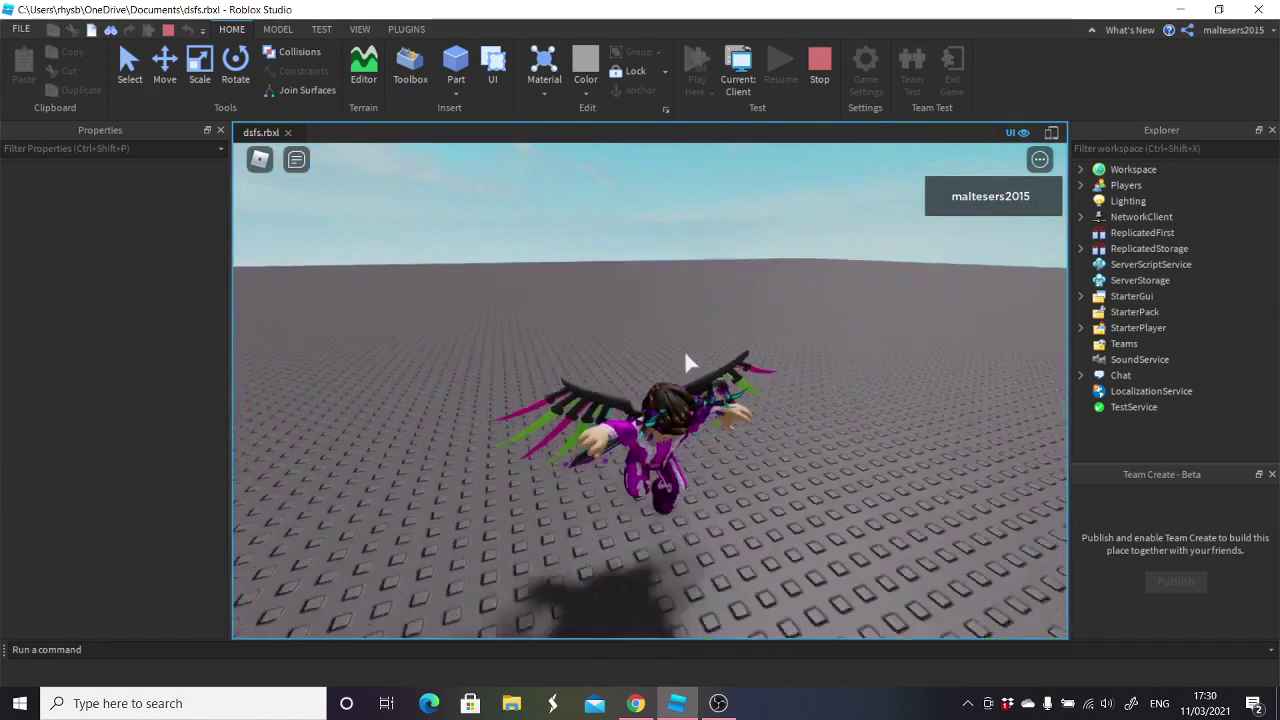
# - Let Parasee catch the character to check its attack and jumpscare, and end the play test
pyautogui.moveTo(691, 363); pyautogui.dragTo(696, 361, button='right')
pyautogui.press('w')
pyautogui.scroll(5, 709, 314)
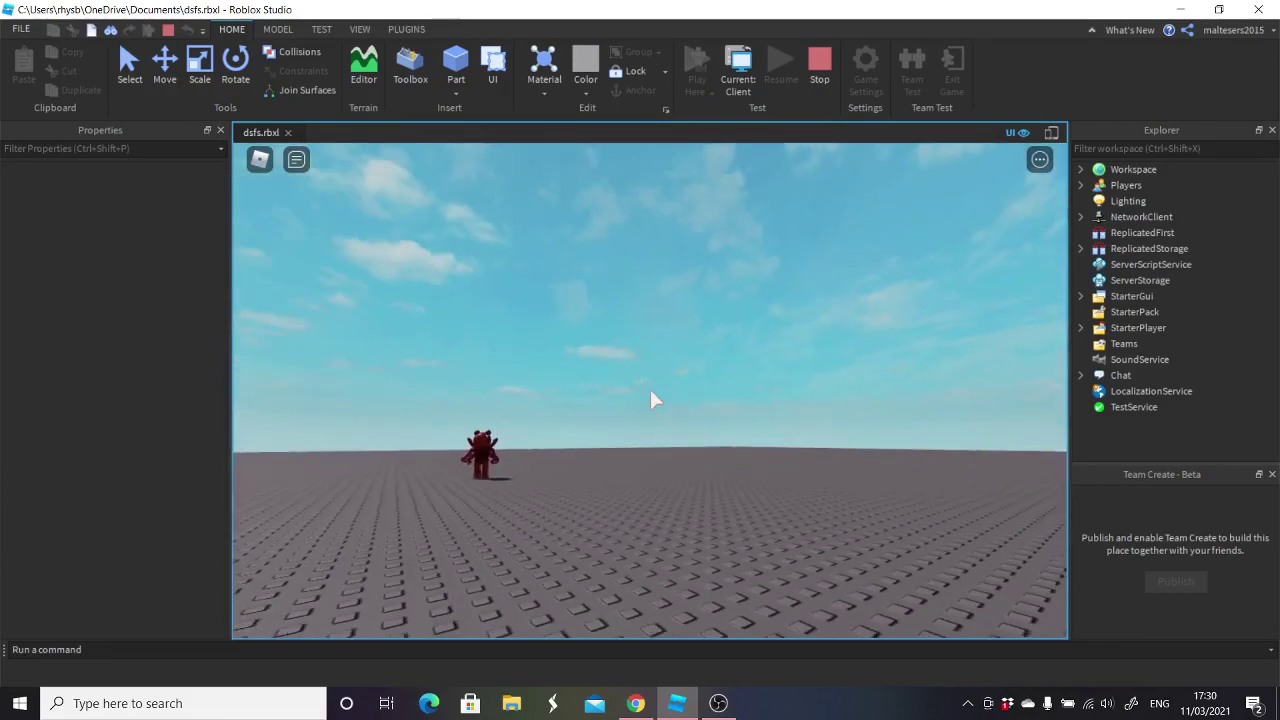
pyautogui.scroll(5, 650, 400)
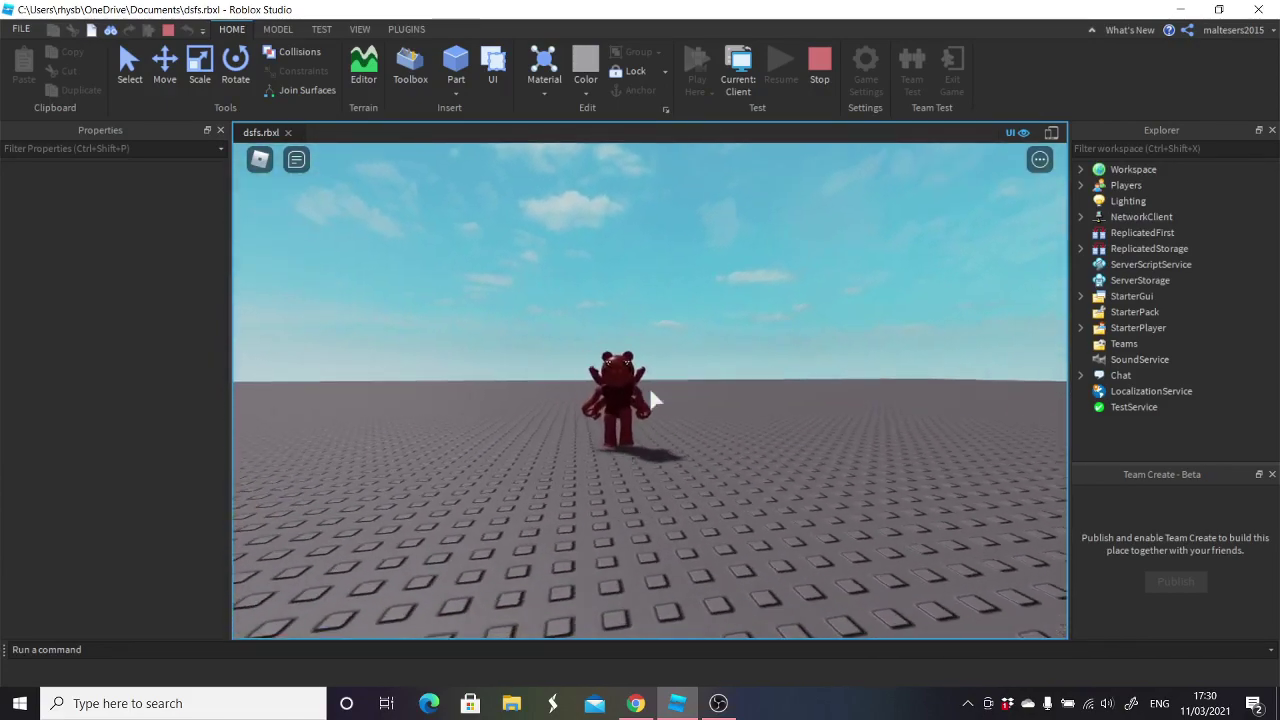
pyautogui.scroll(3, 650, 400)
pyautogui.scroll(-3, 650, 400)
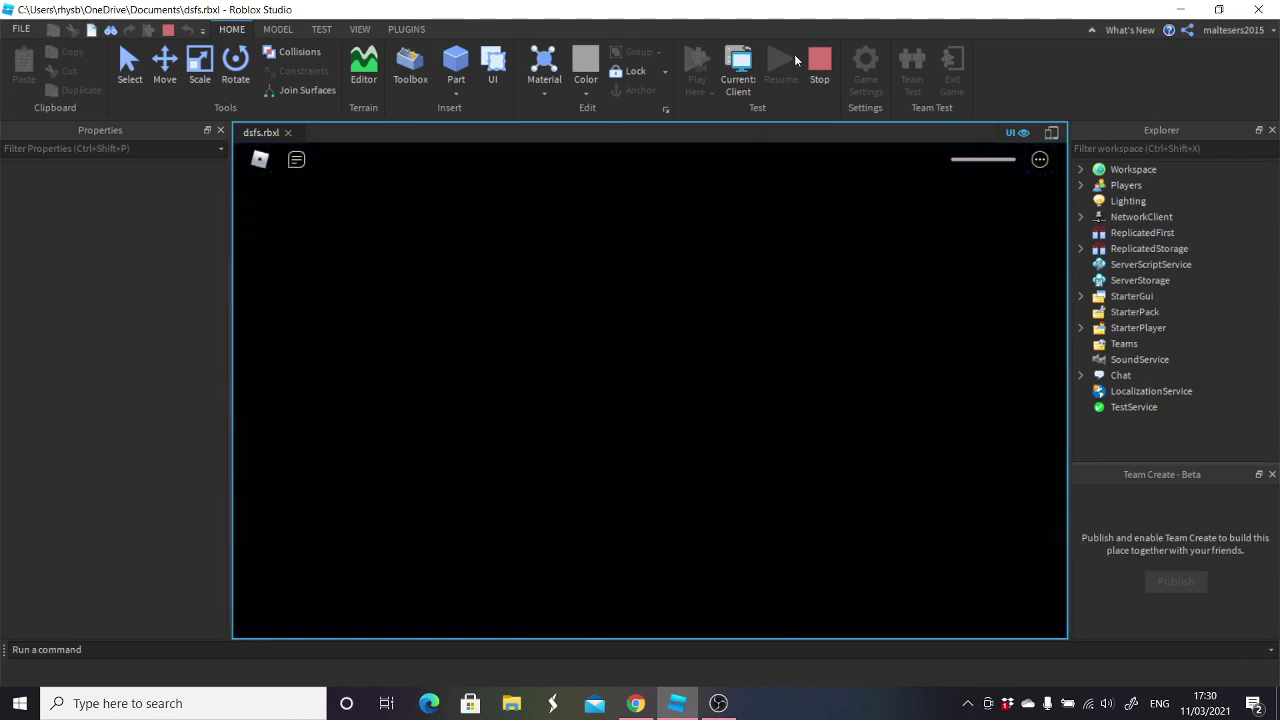
pyautogui.click(820, 68)
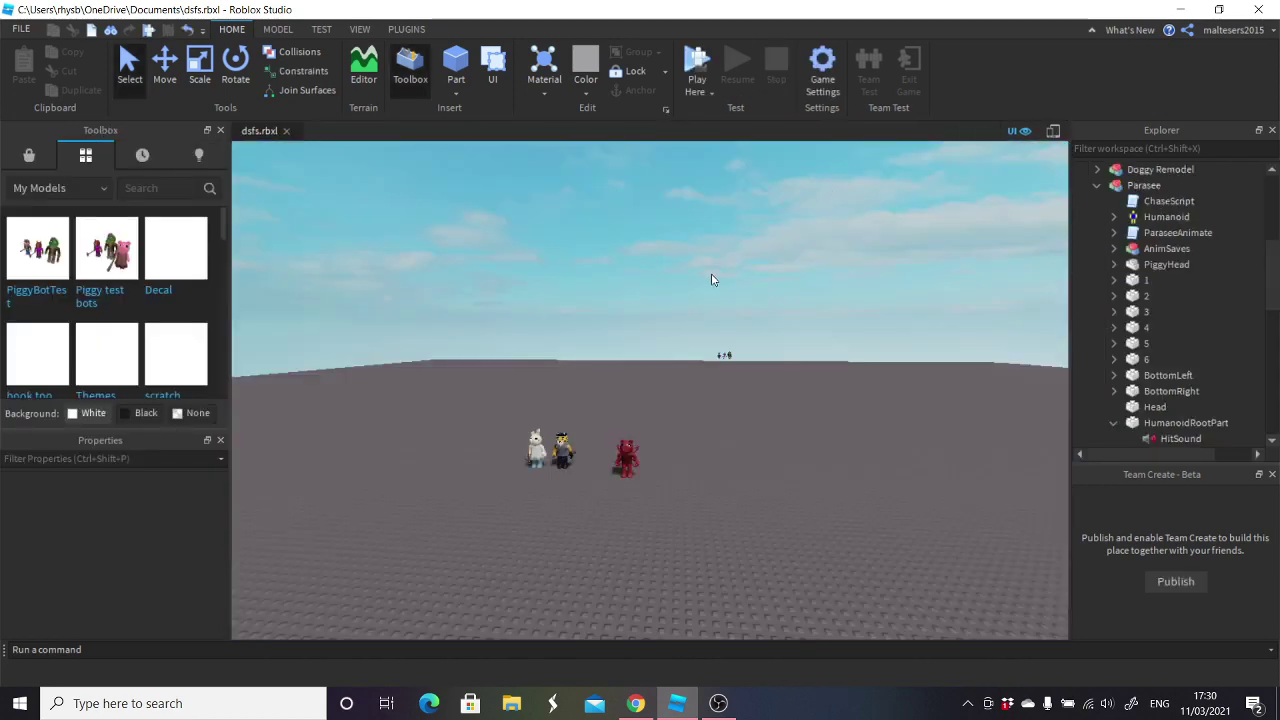
# - Move Parasee to the far edge of the baseplate beside the three finished bots
pyautogui.moveTo(743, 420); pyautogui.dragTo(716, 348)
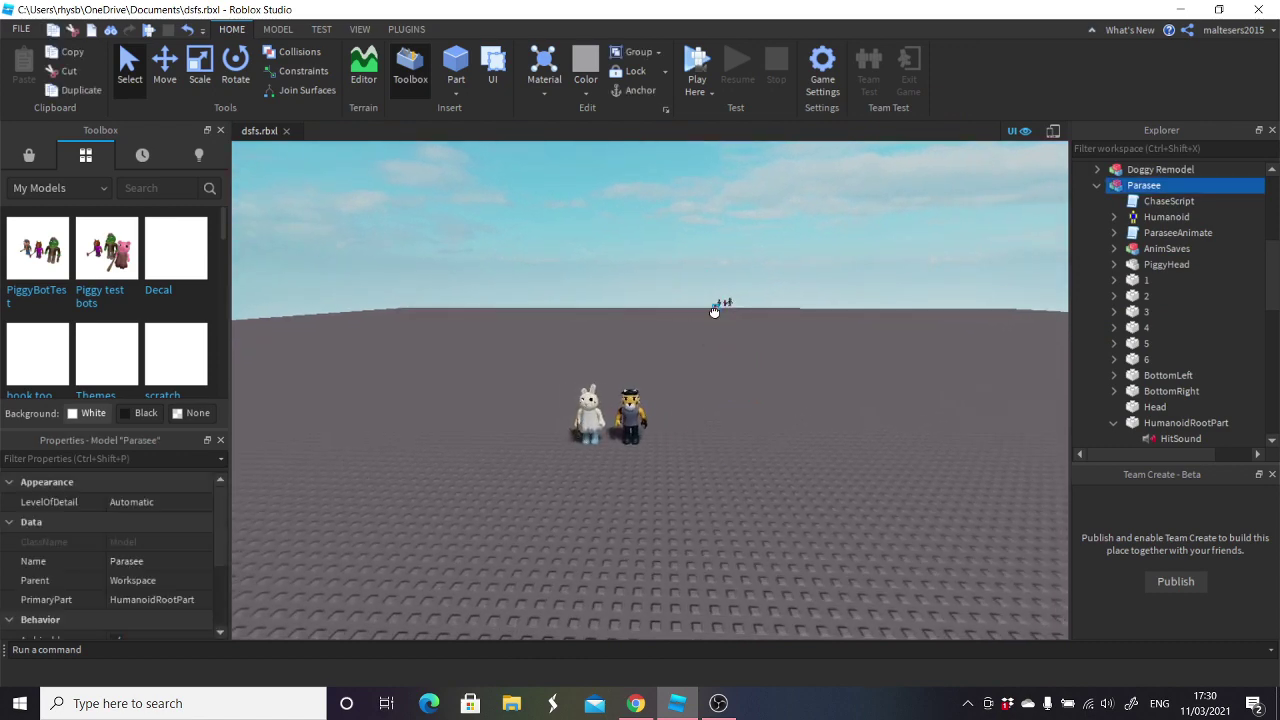
pyautogui.click(750, 382)
pyautogui.press('w')
pyautogui.moveTo(751, 385); pyautogui.dragTo(765, 402, button='right')
pyautogui.press('d')
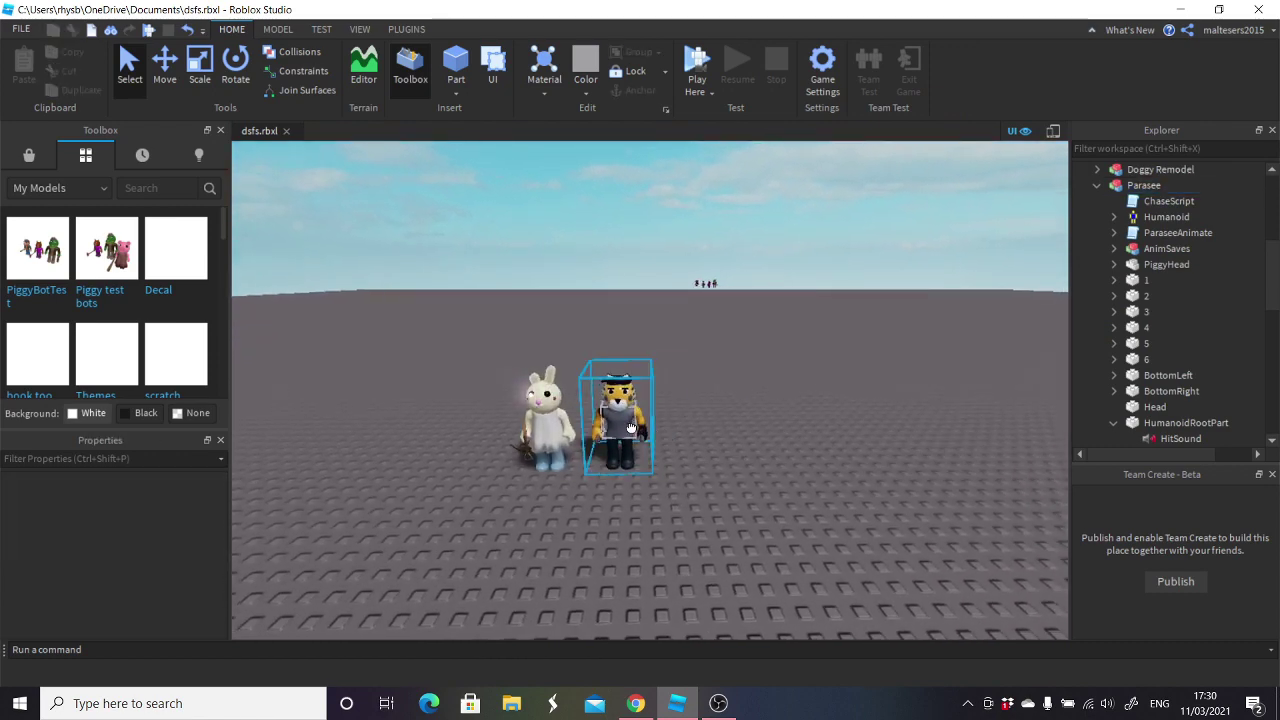
# - Move the TigryUniform bot farther away from Bunny
pyautogui.moveTo(622, 417); pyautogui.dragTo(721, 408)
pyautogui.scroll(5, 736, 461)
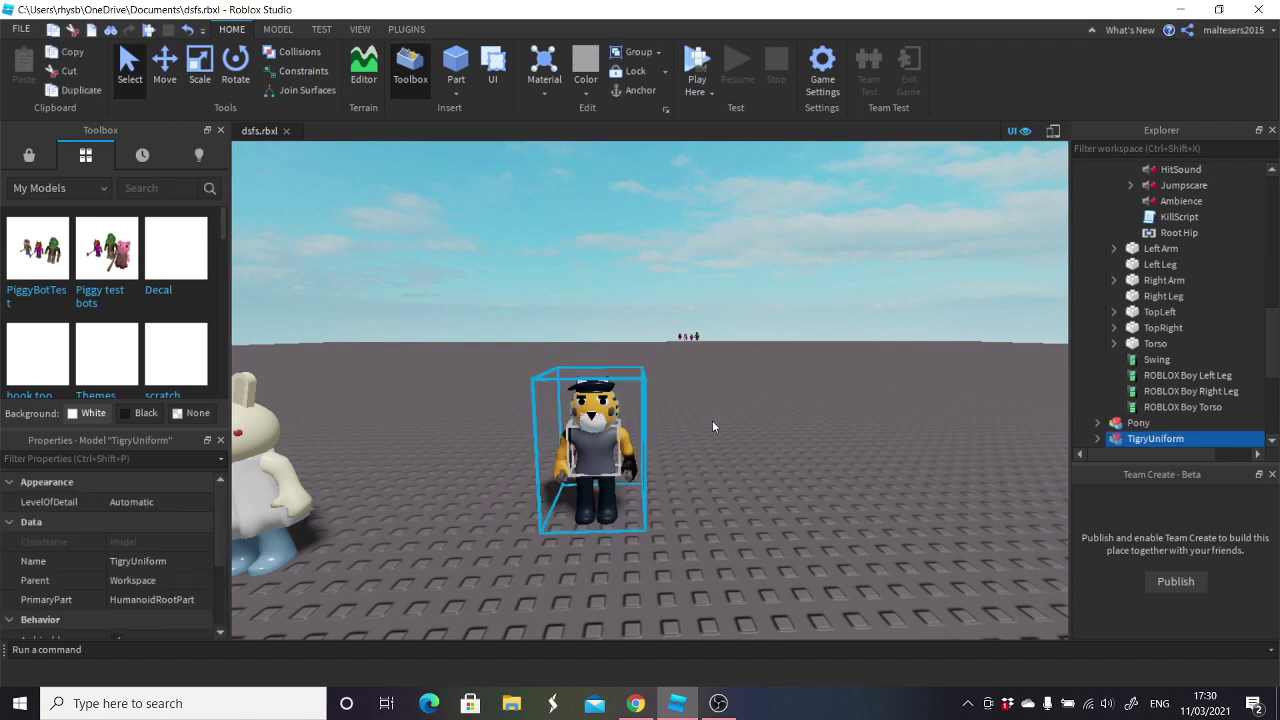
pyautogui.scroll(3, 712, 420)
pyautogui.scroll(1, 1170, 285)
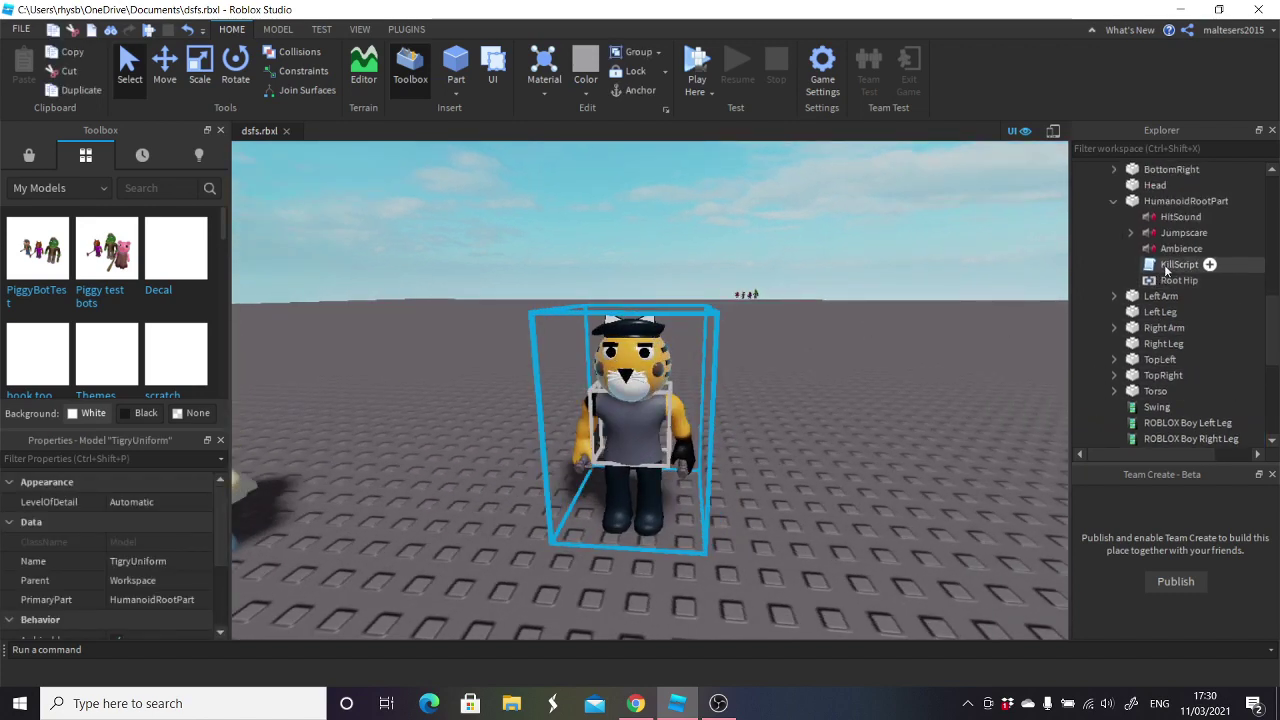
# - Copy the KillScript from Parasee's HumanoidRootPart into TigryUniform's HumanoidRootPart
pyautogui.click(1166, 266)
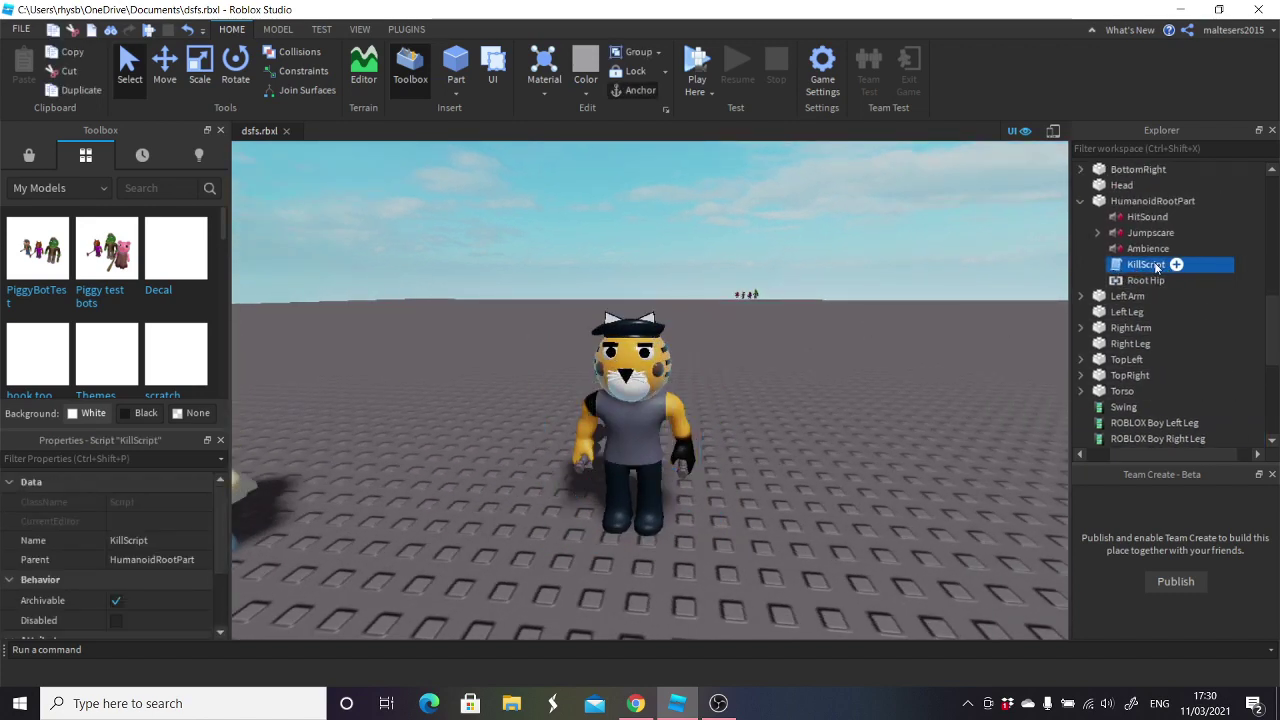
pyautogui.moveTo(1145, 270); pyautogui.dragTo(1174, 277)
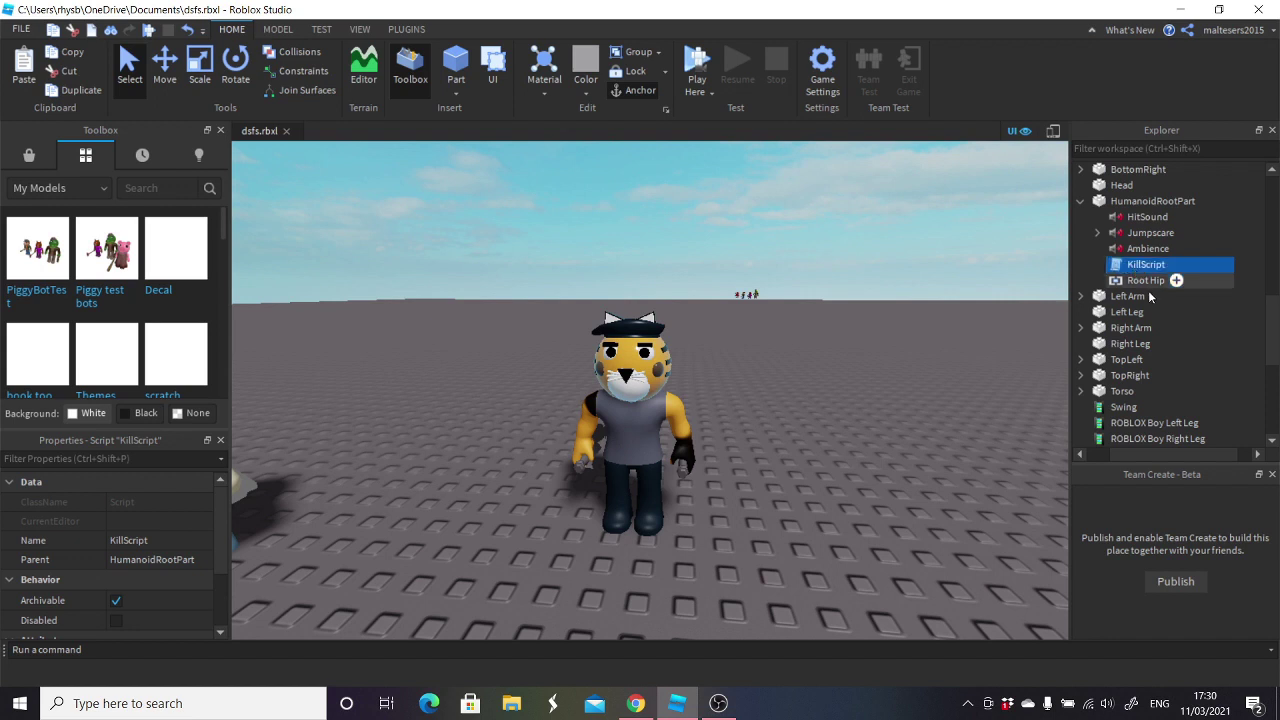
pyautogui.scroll(-3, 1190, 300)
pyautogui.click(1150, 328)
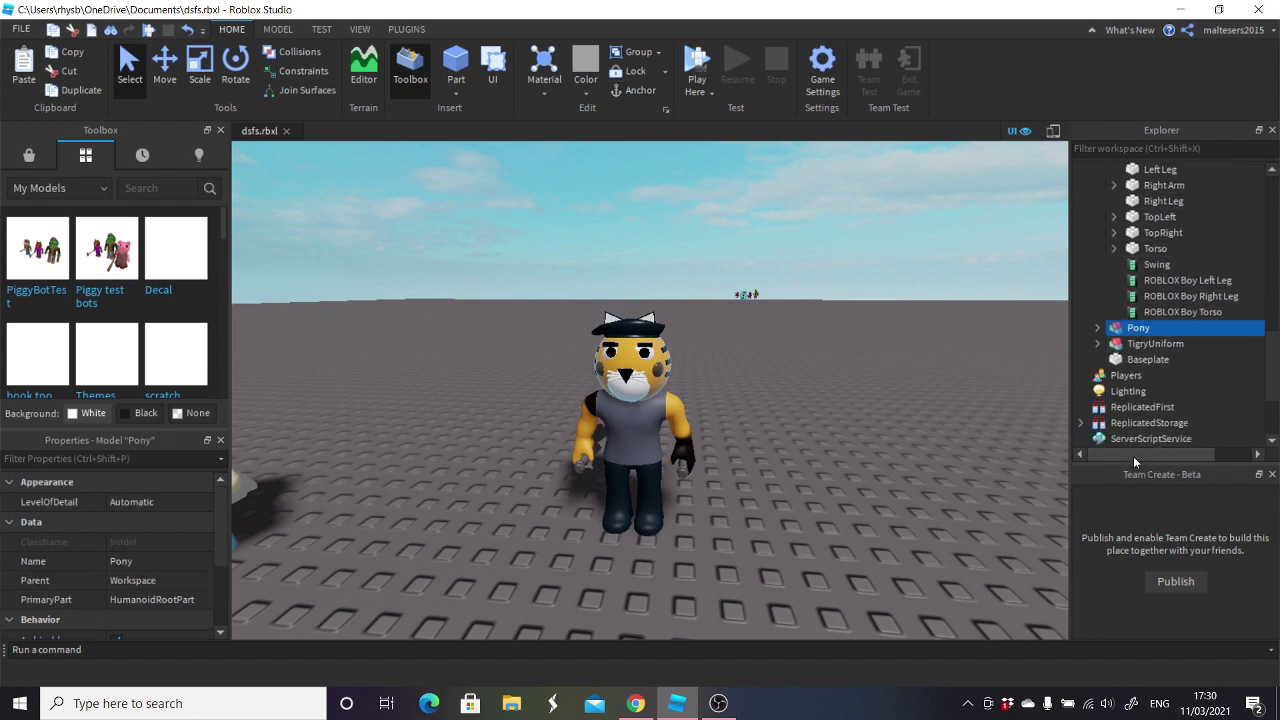
pyautogui.click(1122, 344)
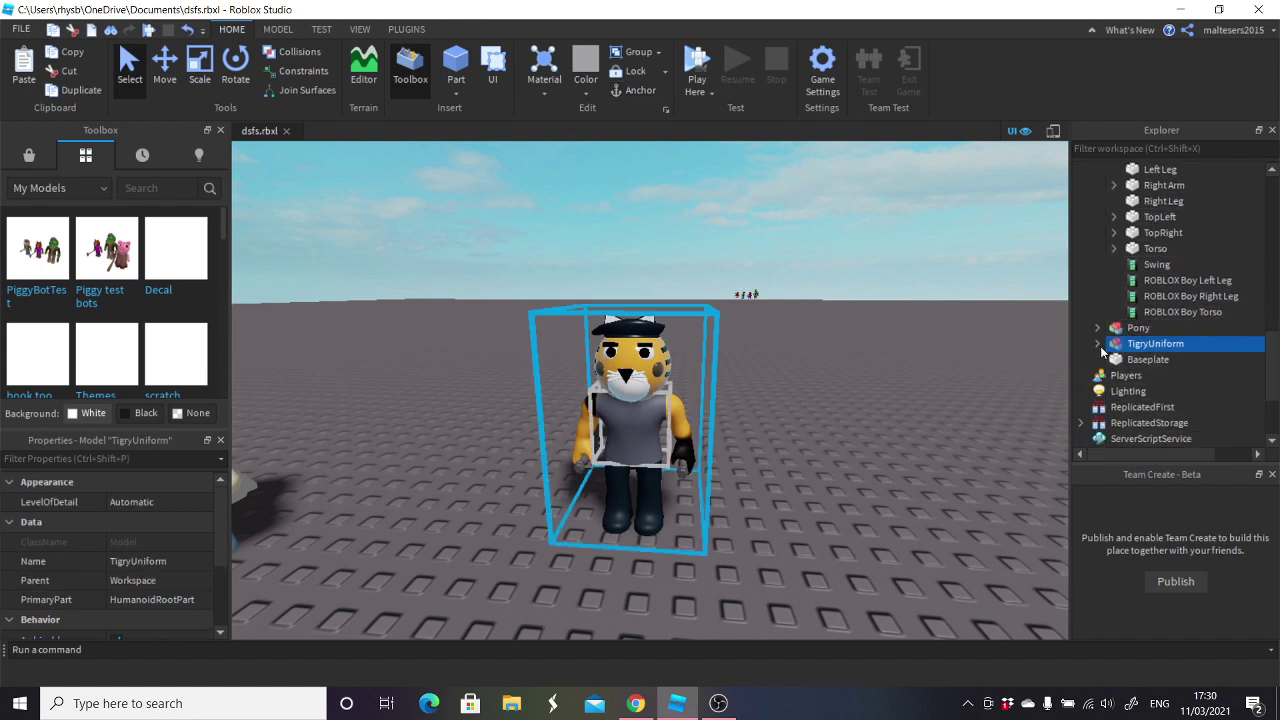
pyautogui.click(1097, 344)
pyautogui.scroll(-2, 1152, 300)
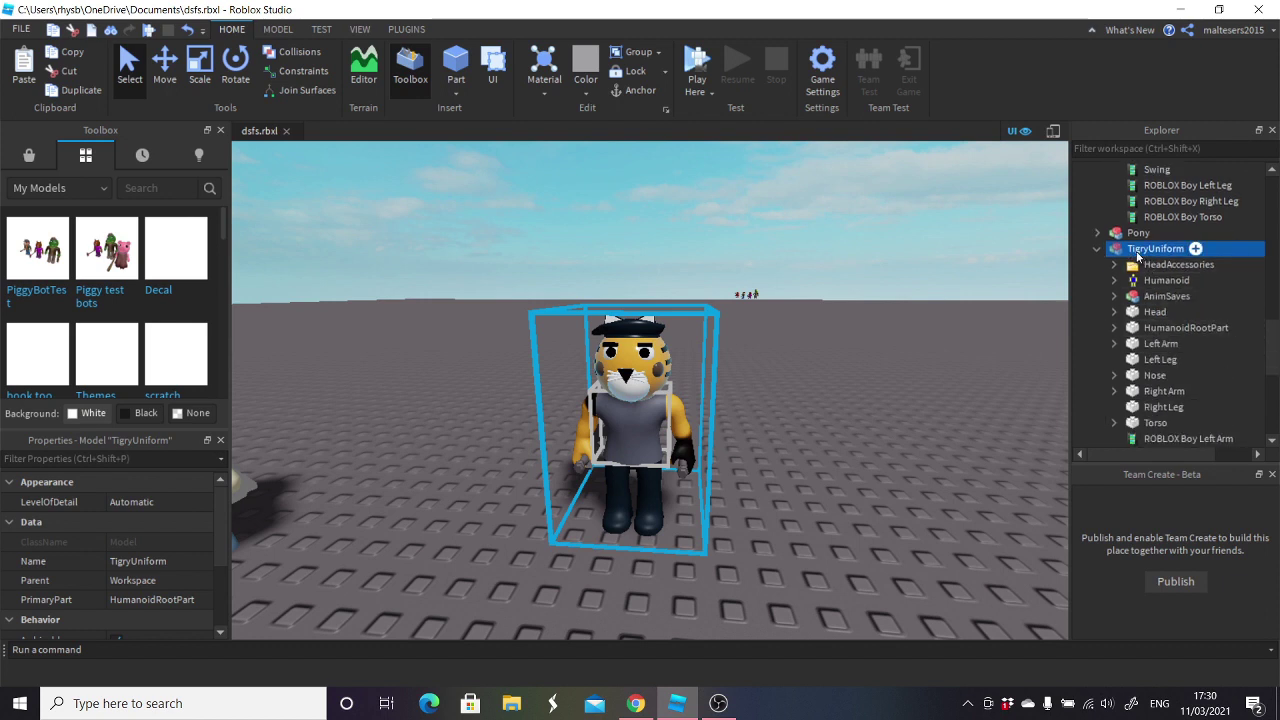
pyautogui.hotkey('ctrl', 'shift', 'v')
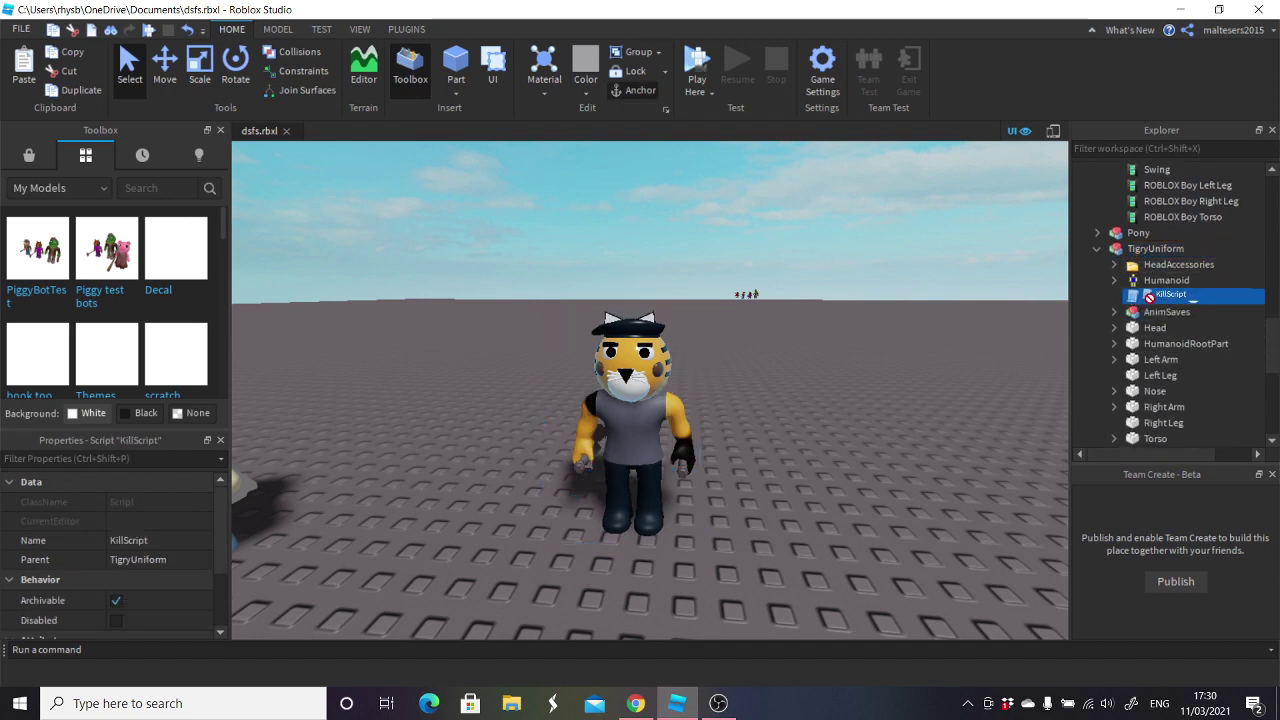
pyautogui.moveTo(1150, 297); pyautogui.dragTo(1158, 345)
# - Copy Parasee's ChaseScript into the TigryUniform model
pyautogui.scroll(5, 1165, 300)
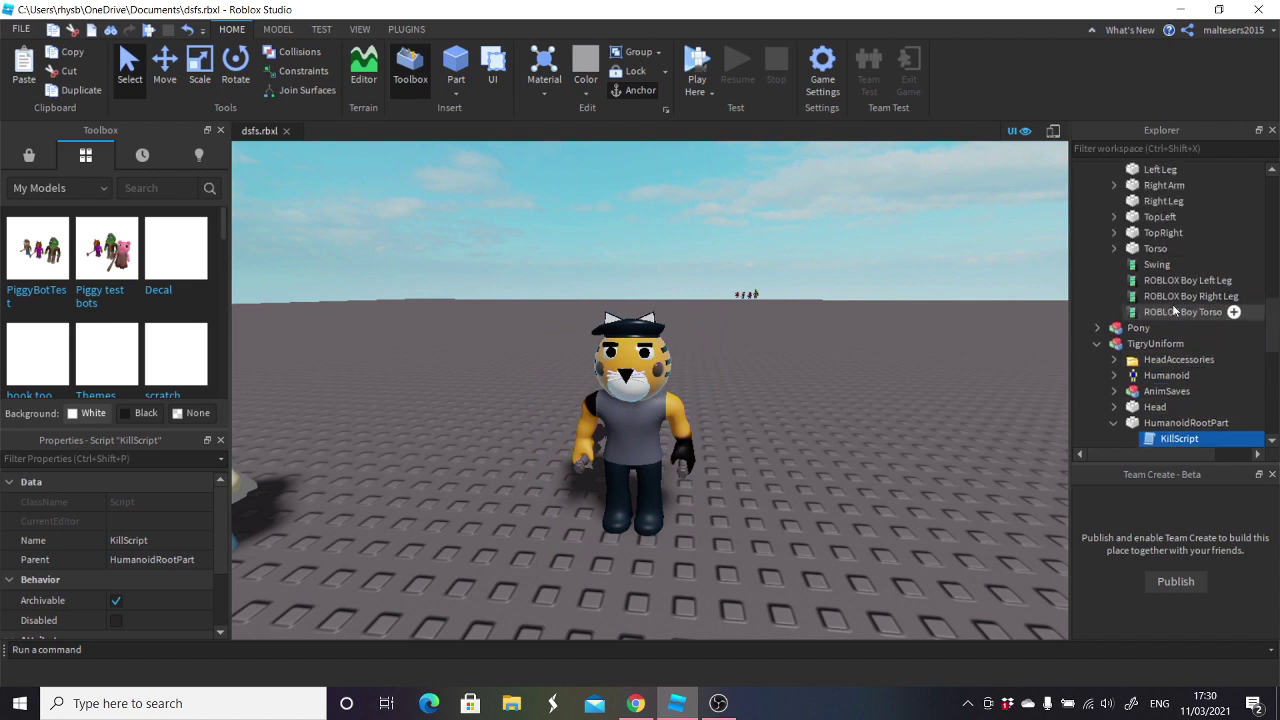
pyautogui.scroll(3, 1172, 290)
pyautogui.click(1168, 313)
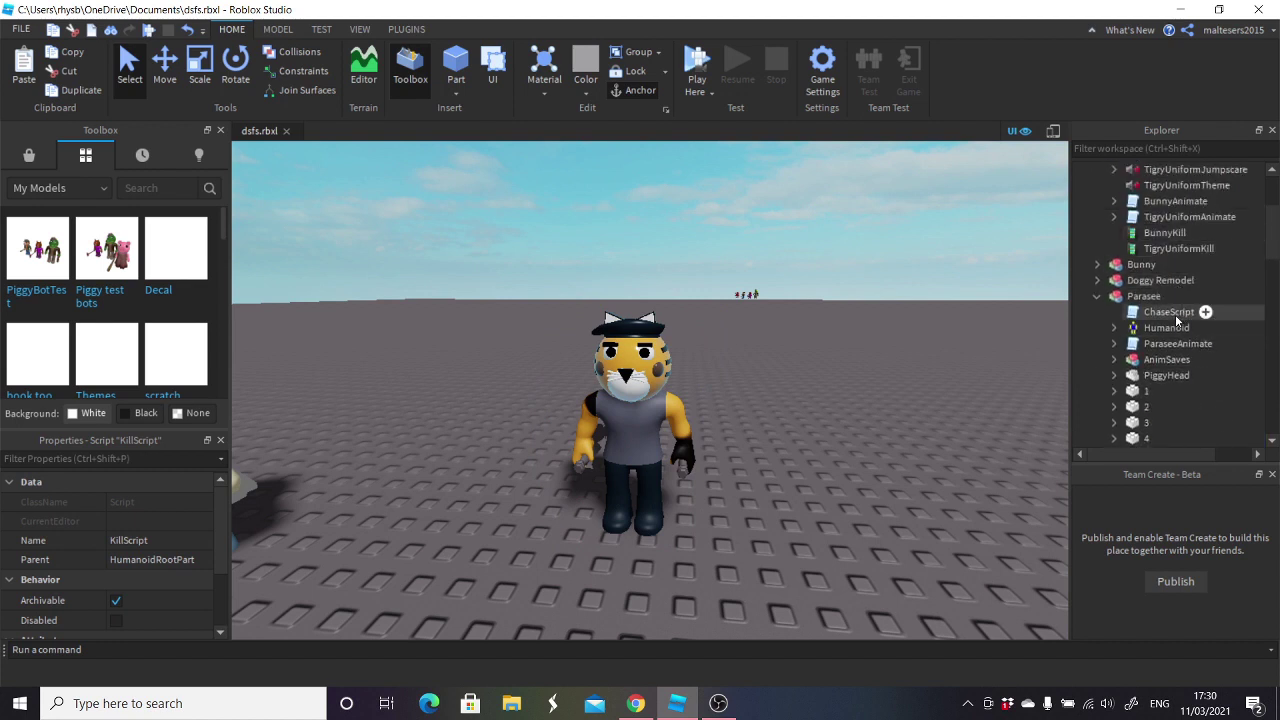
pyautogui.scroll(-6, 1165, 310)
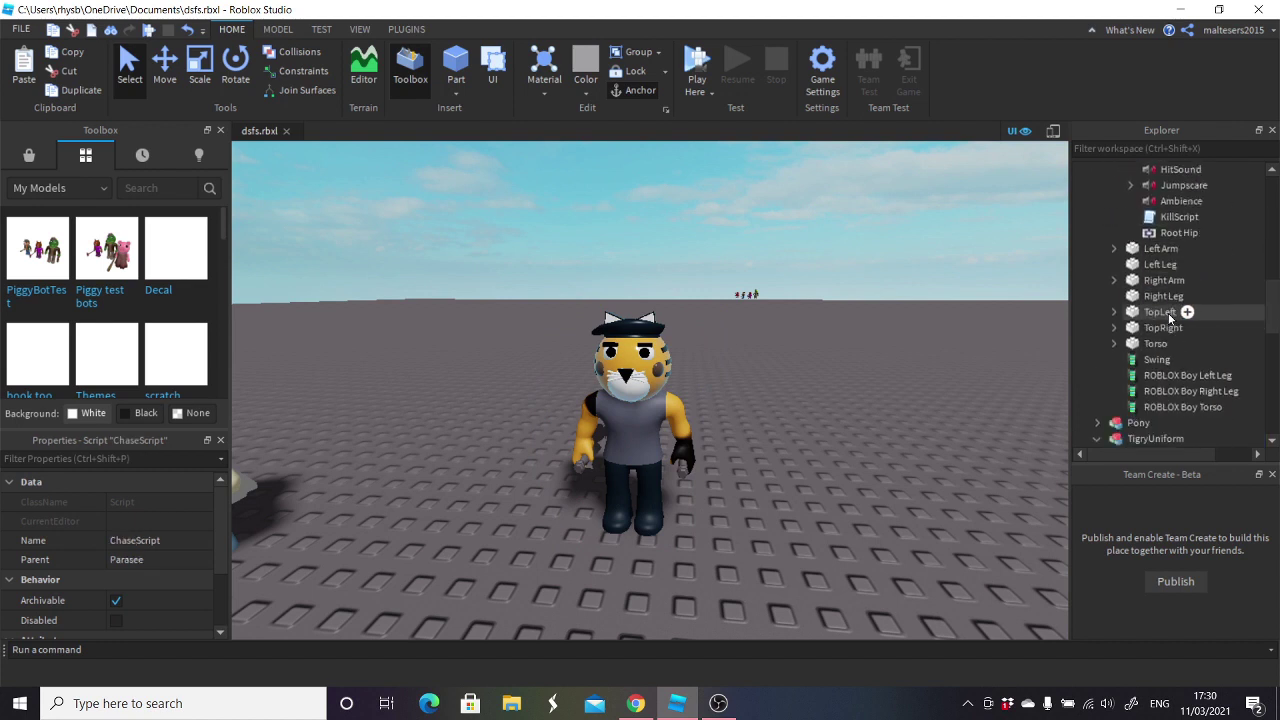
pyautogui.click(1136, 202)
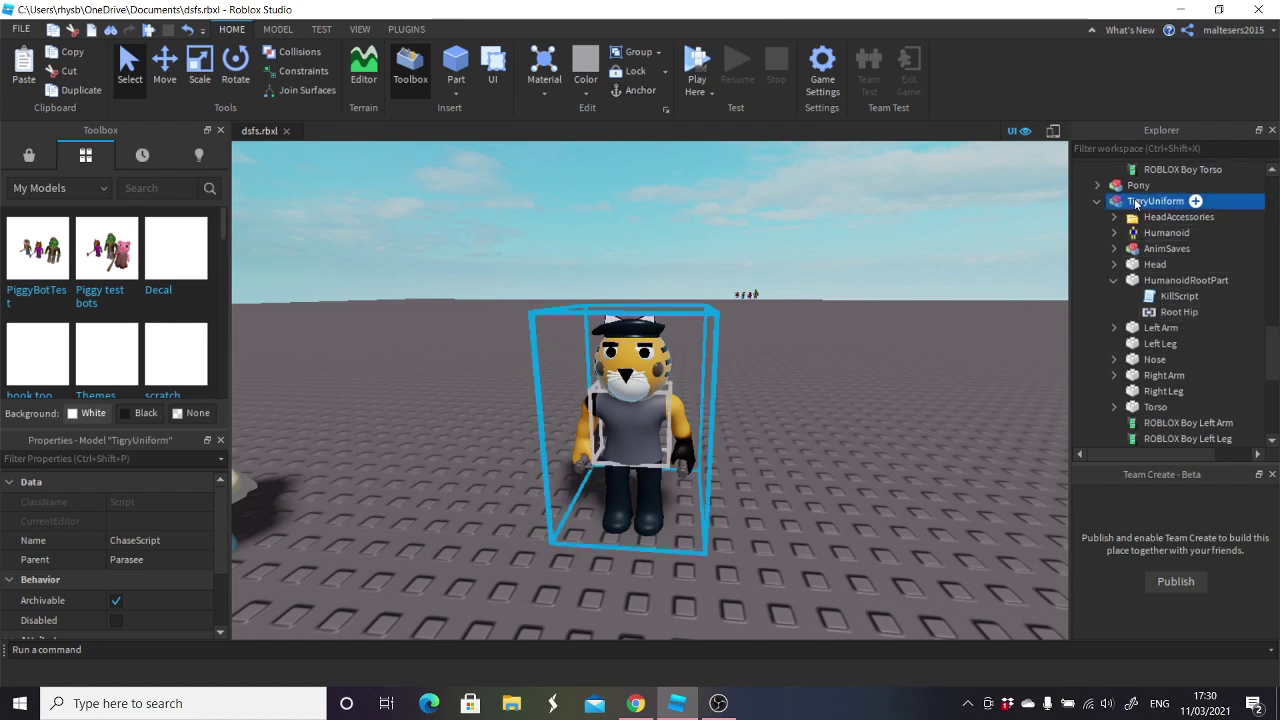
pyautogui.hotkey('ctrl', 'shift', 'v')
# - Move the TigryUniform hit, jumpscare and theme sounds, TigryUniformAnimate and TigryUniformKill from the Bots model into TigryUniform
pyautogui.scroll(5, 1190, 246)
pyautogui.scroll(10, 1193, 246)
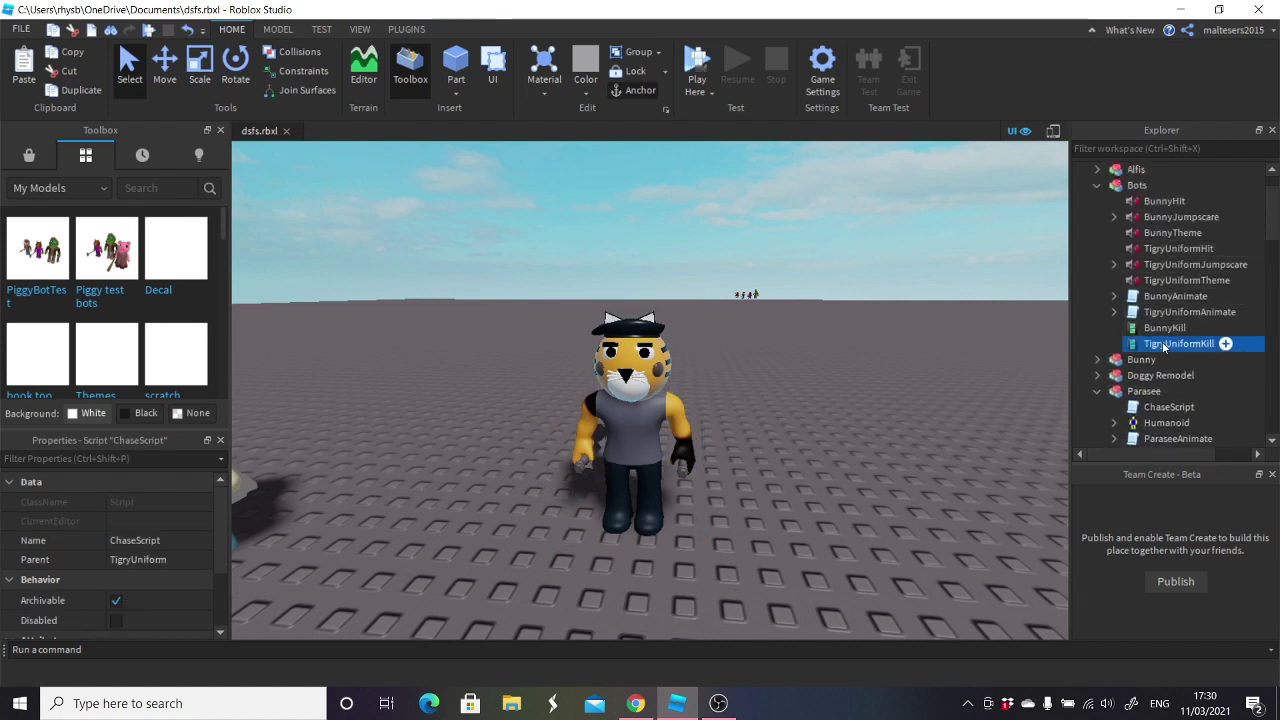
pyautogui.keyDown('ctrl'); pyautogui.click(1165, 264); pyautogui.keyUp('ctrl')
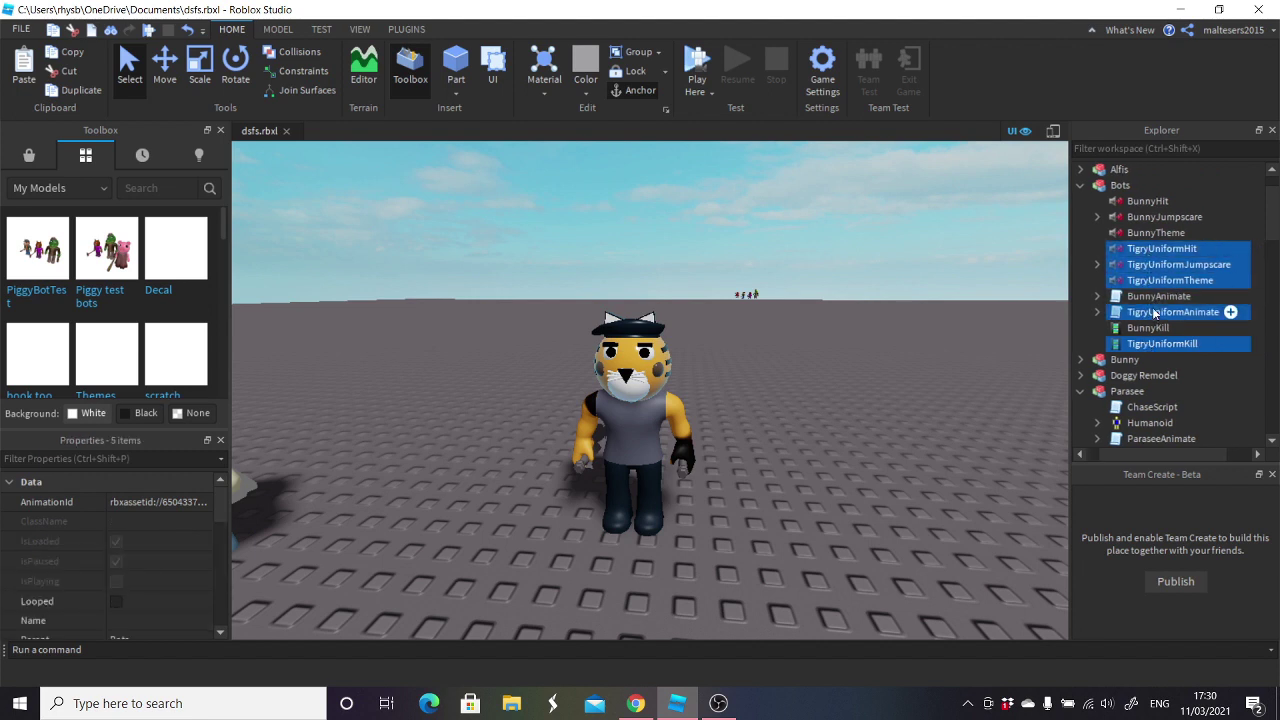
pyautogui.moveTo(1175, 303); pyautogui.dragTo(1173, 262)
pyautogui.scroll(1, 1174, 262)
pyautogui.click(1189, 359)
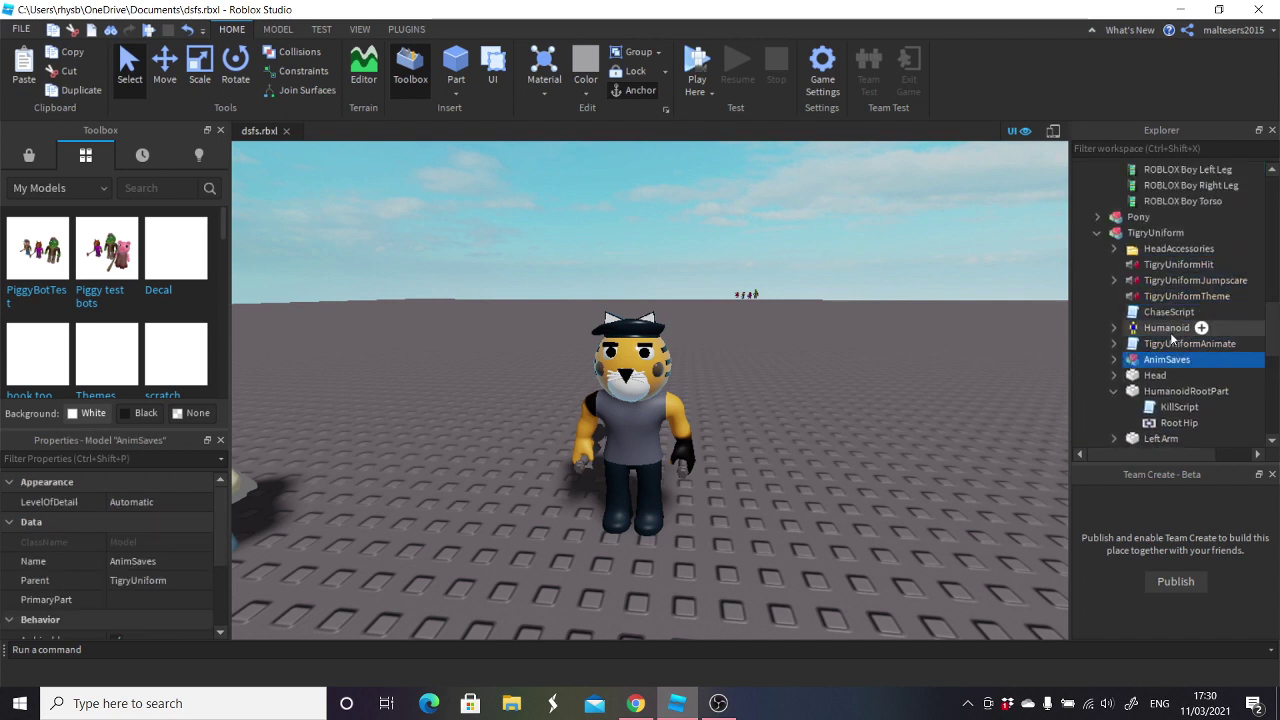
# - Move TigryUniformHit, TigryUniformJumpscare and TigryUniformTheme into TigryUniform's HumanoidRootPart
pyautogui.click(1174, 342)
pyautogui.moveTo(1158, 280)
pyautogui.mouseDown()
pyautogui.moveTo(1147, 311)
pyautogui.moveTo(1172, 307)
pyautogui.moveTo(1143, 344)
pyautogui.moveTo(1165, 305)
pyautogui.mouseUp()
pyautogui.click(1147, 297)
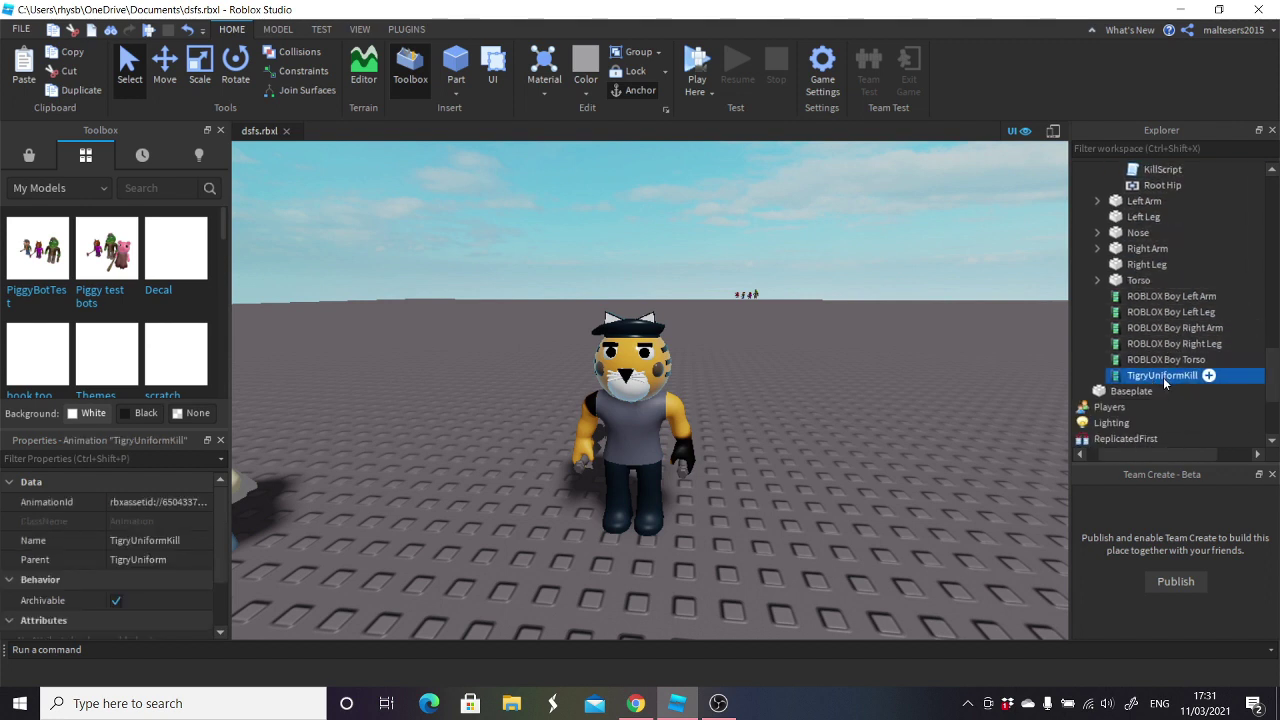
# - Rename TigryUniform's theme sound to Ambience, its jumpscare sound to Jumpscare and its hit sound to HitSound
pyautogui.scroll(3, 1220, 296)
pyautogui.click(1145, 298)
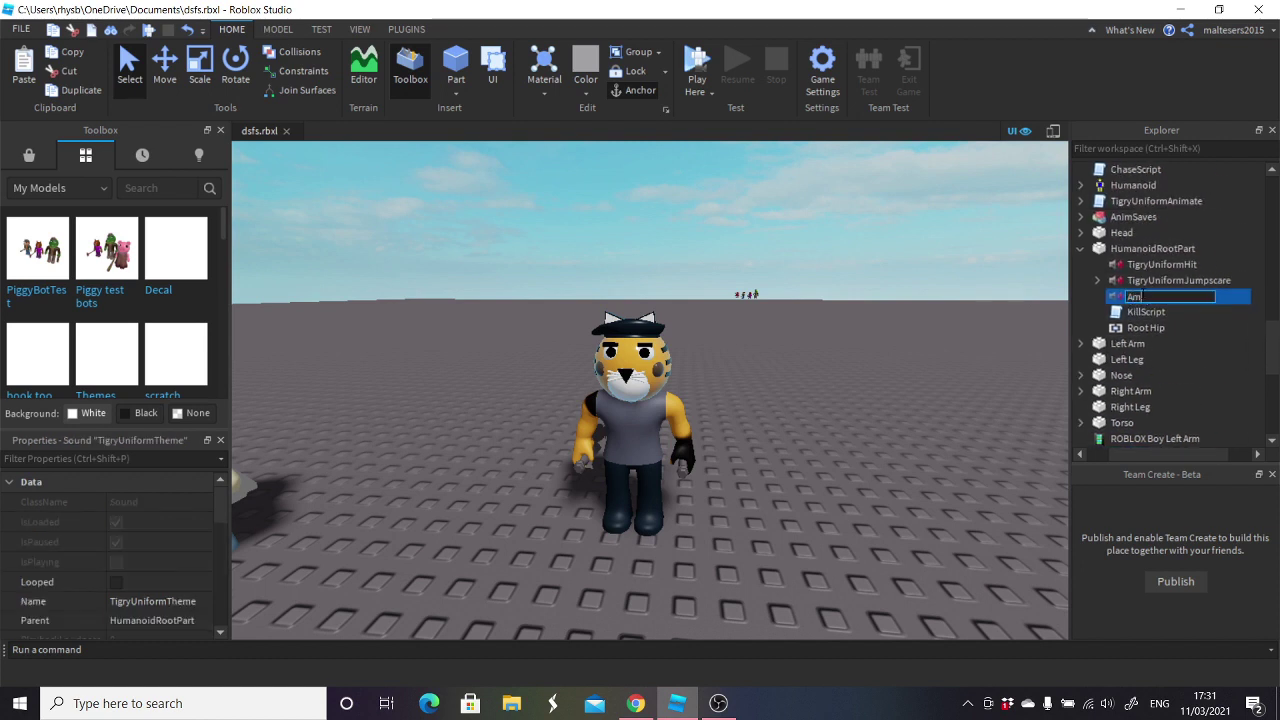
pyautogui.write('Ambience')
pyautogui.press('Return')
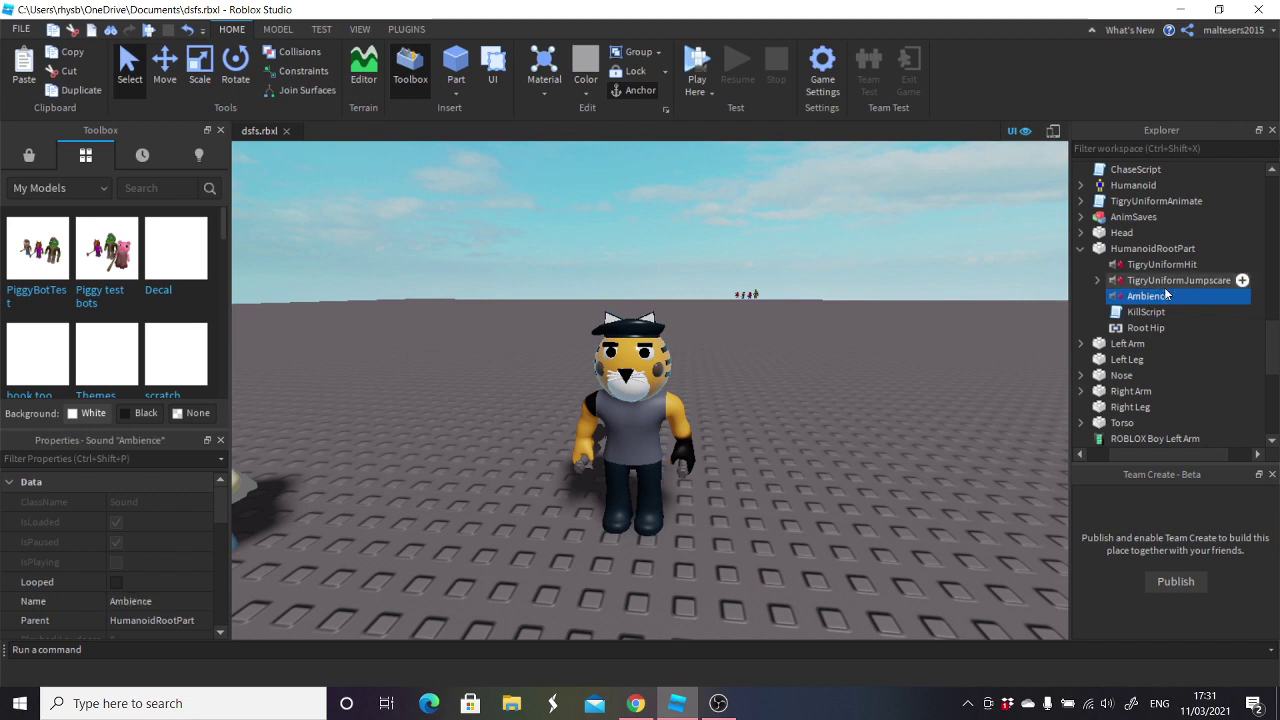
pyautogui.doubleClick(1162, 281)
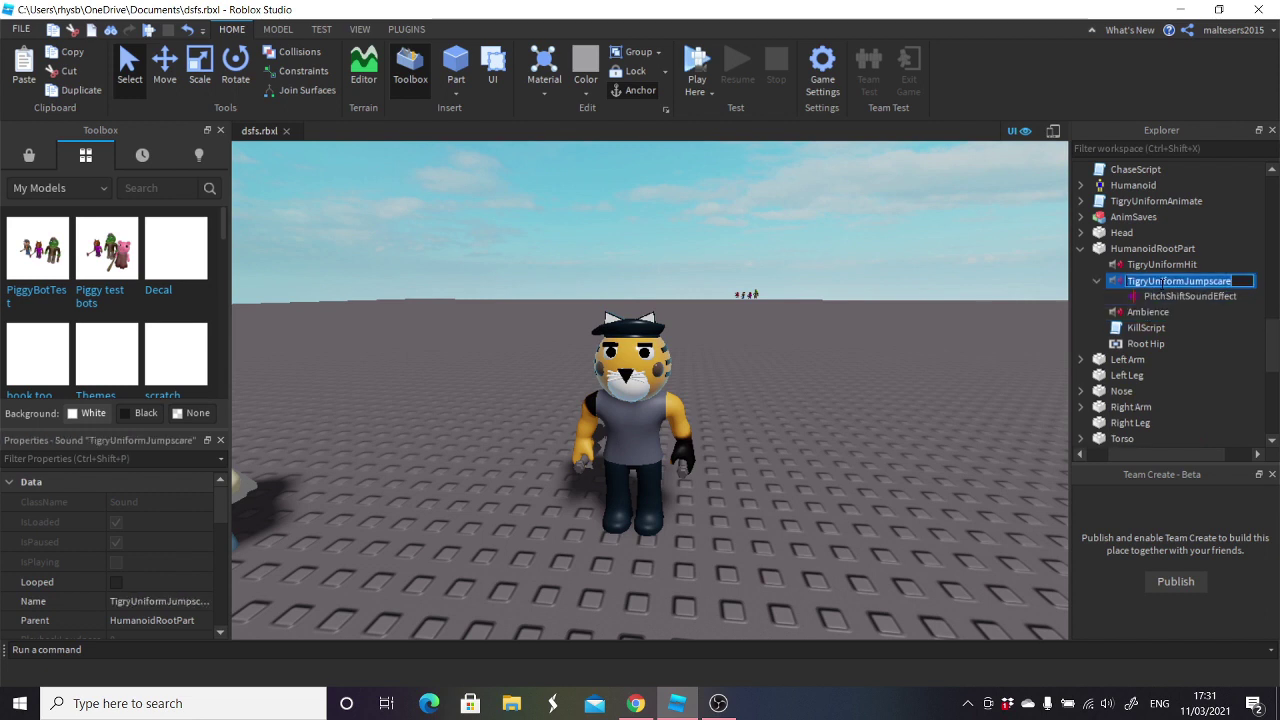
pyautogui.write('Jumpscare')
pyautogui.press('Return')
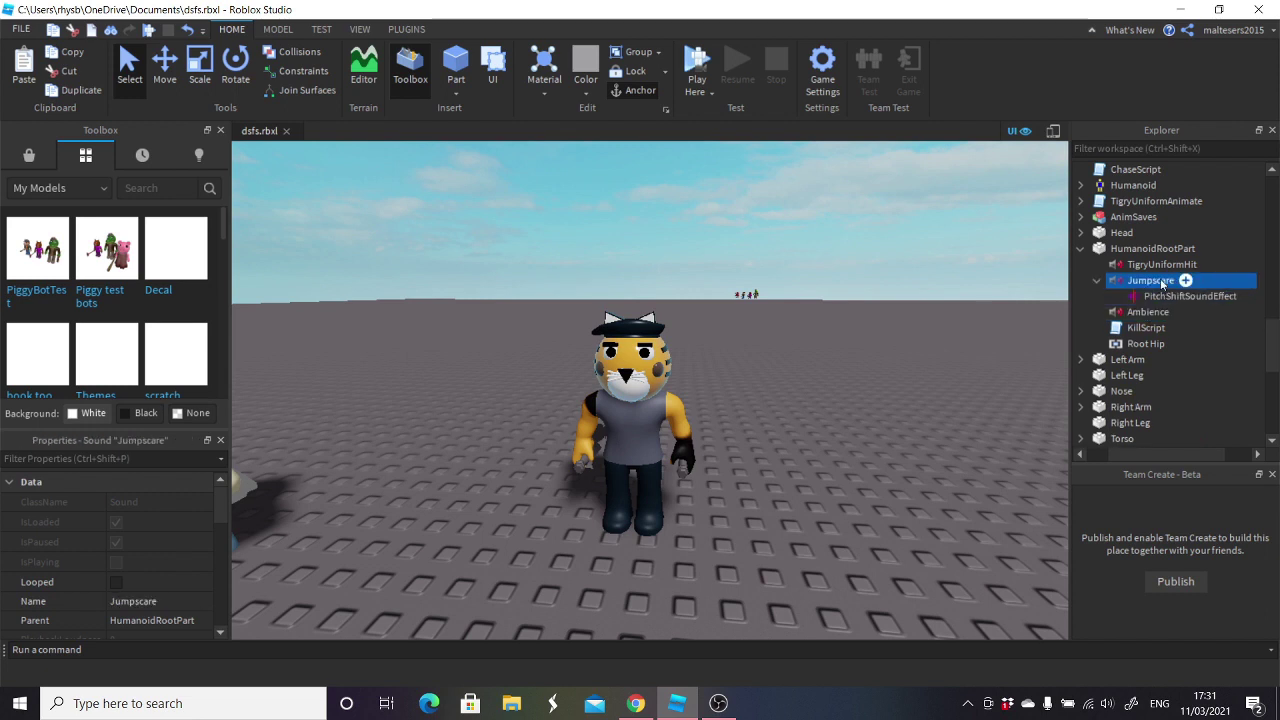
pyautogui.click(1151, 264)
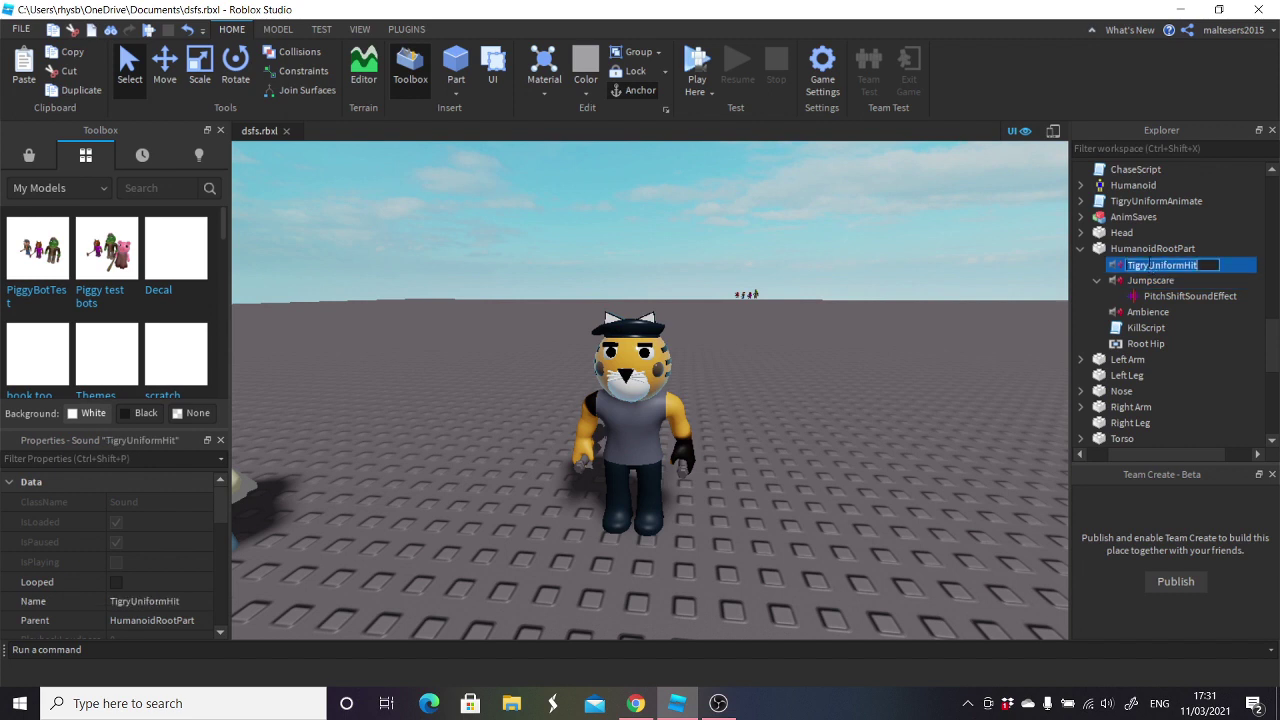
pyautogui.write('HitSound')
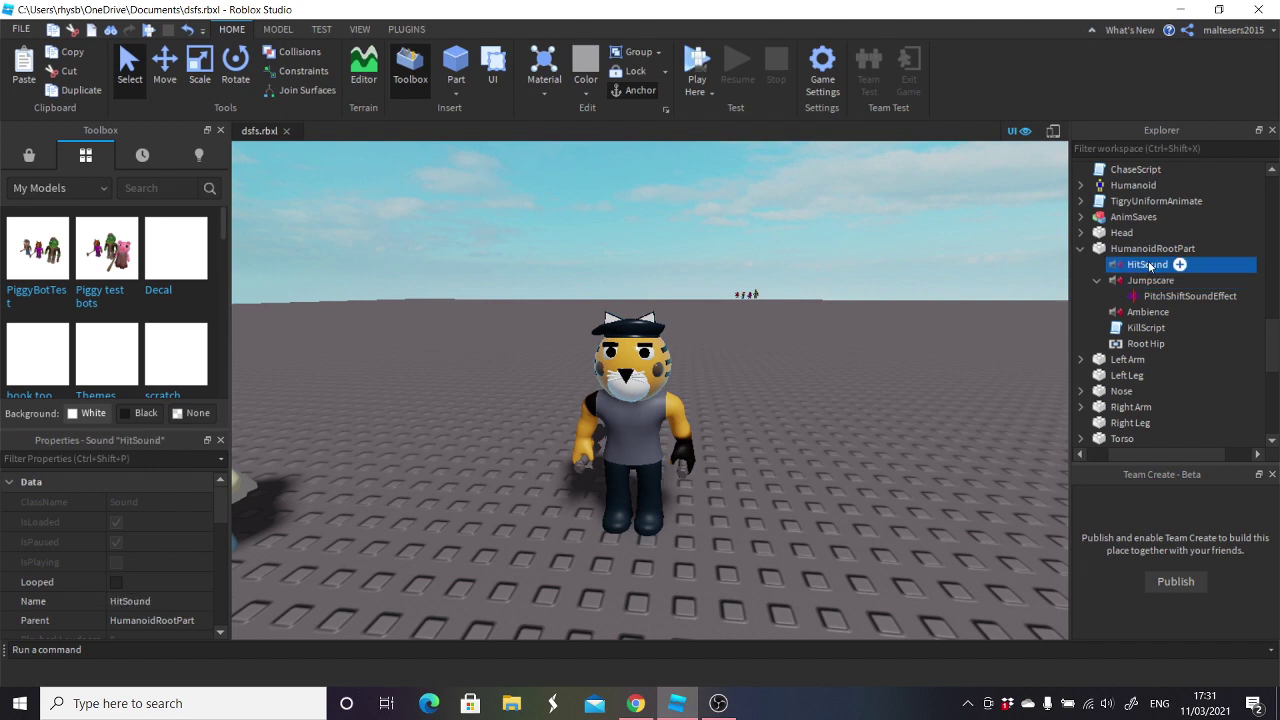
pyautogui.press('Return')
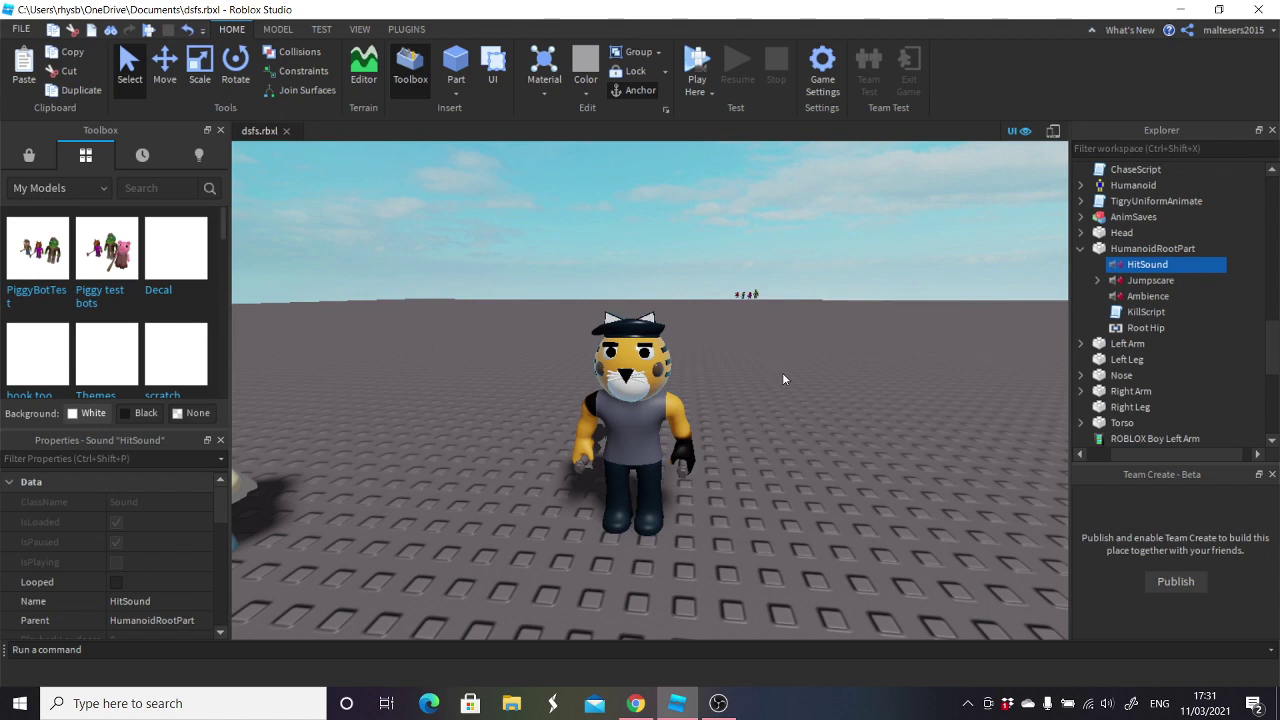
# - Load TigryUniform in the Animation Editor, start exporting its NewTigryStike animation, and discard the asset configuration
pyautogui.click(783, 374)
pyautogui.click(407, 29)
pyautogui.click(615, 79)
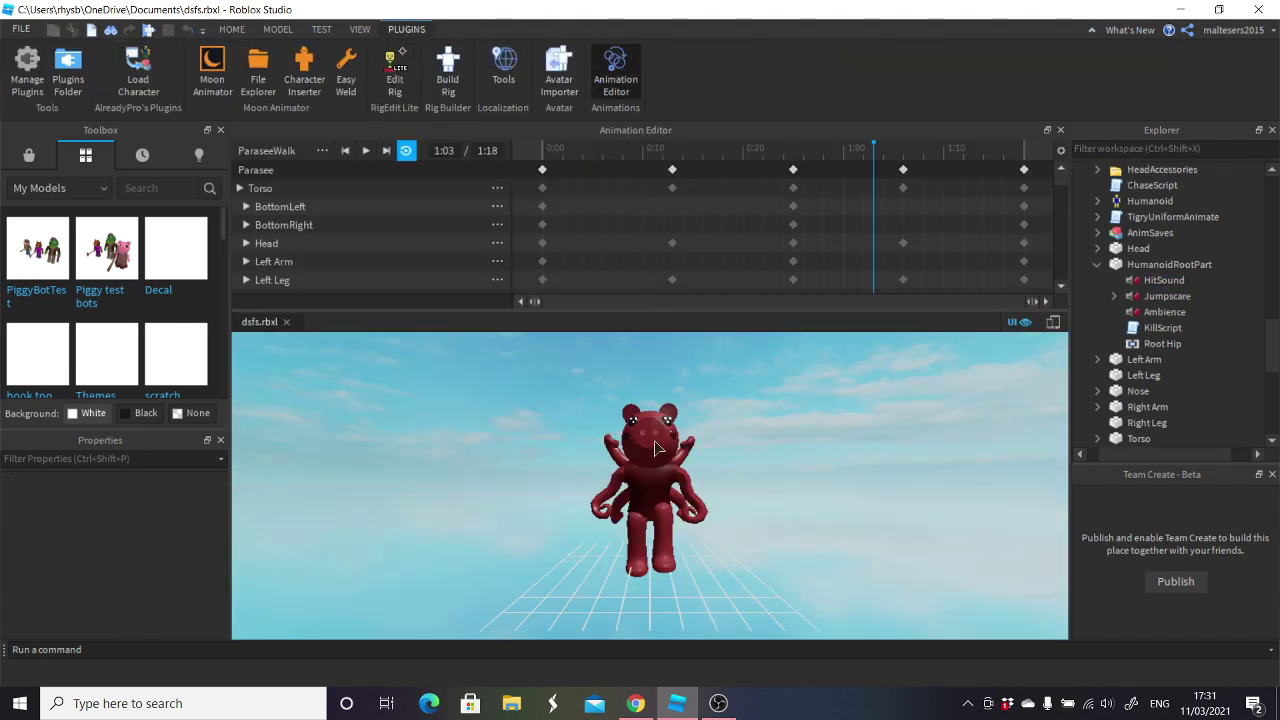
pyautogui.scroll(5, 677, 429)
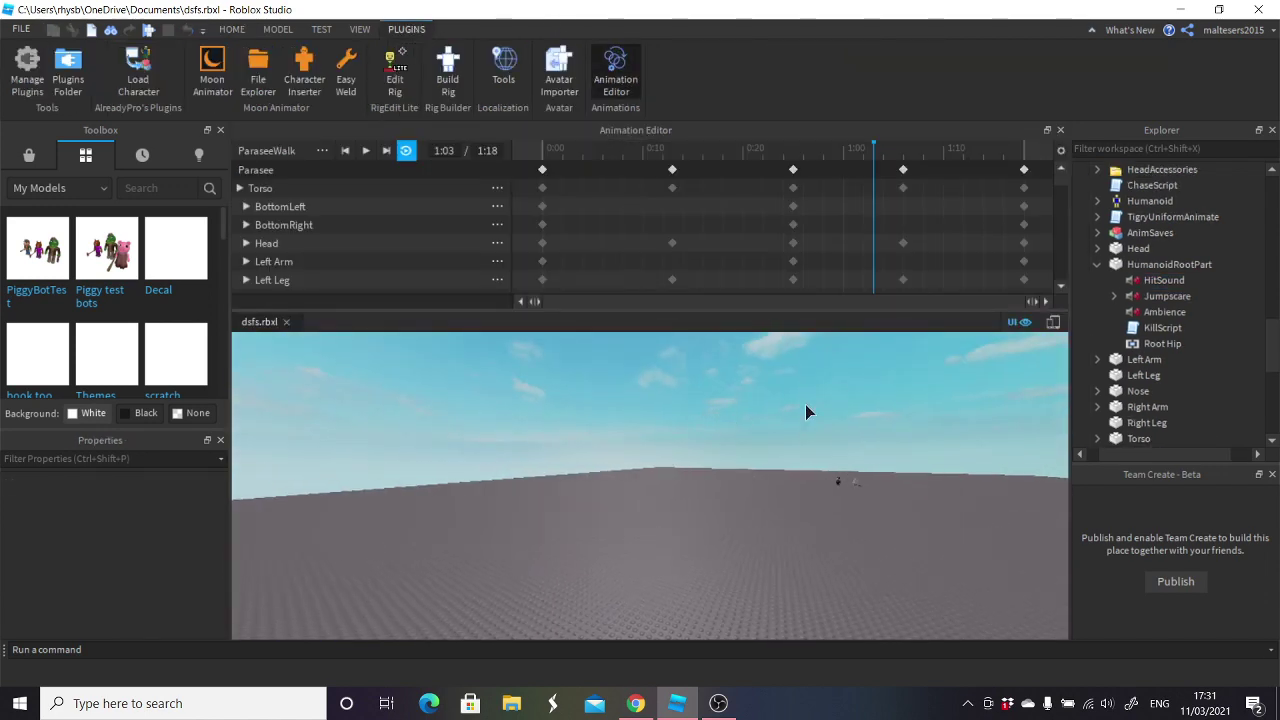
pyautogui.click(838, 484)
pyautogui.moveTo(820, 480); pyautogui.dragTo(832, 494, button='right')
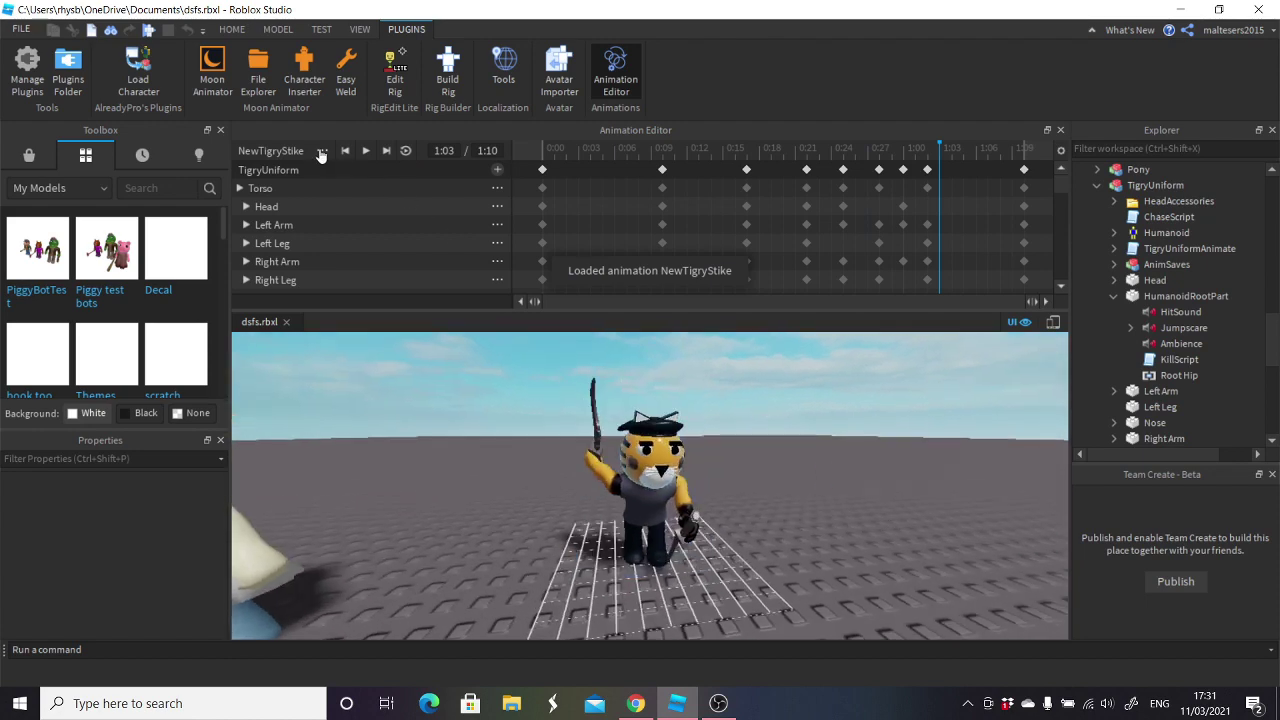
pyautogui.click(321, 153)
pyautogui.click(378, 238)
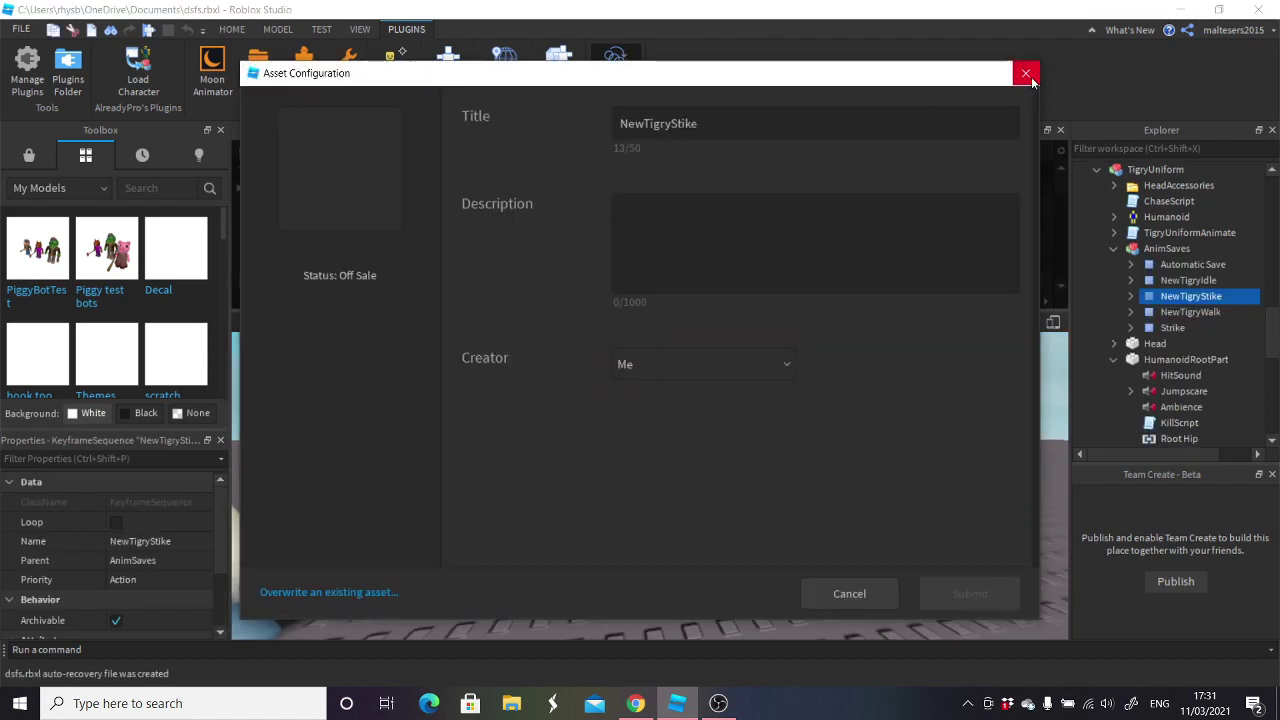
pyautogui.click(1026, 74)
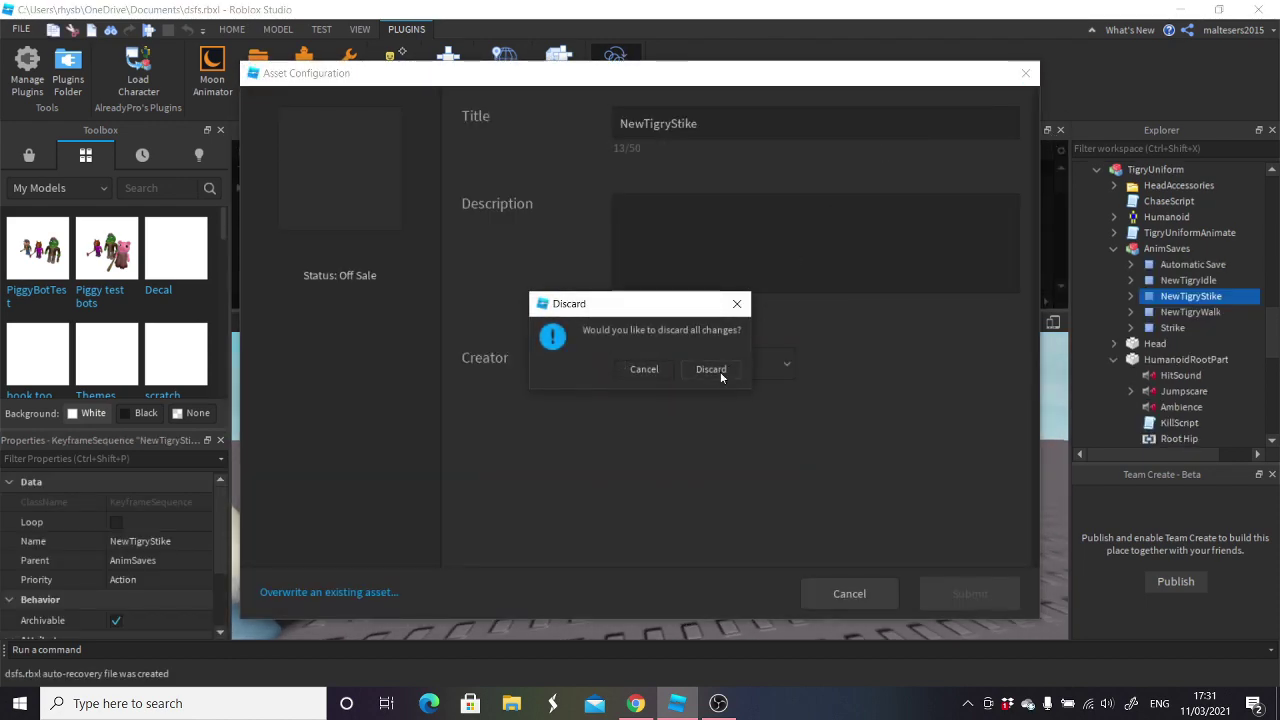
pyautogui.click(719, 372)
pyautogui.click(1061, 130)
pyautogui.scroll(-3, 743, 368)
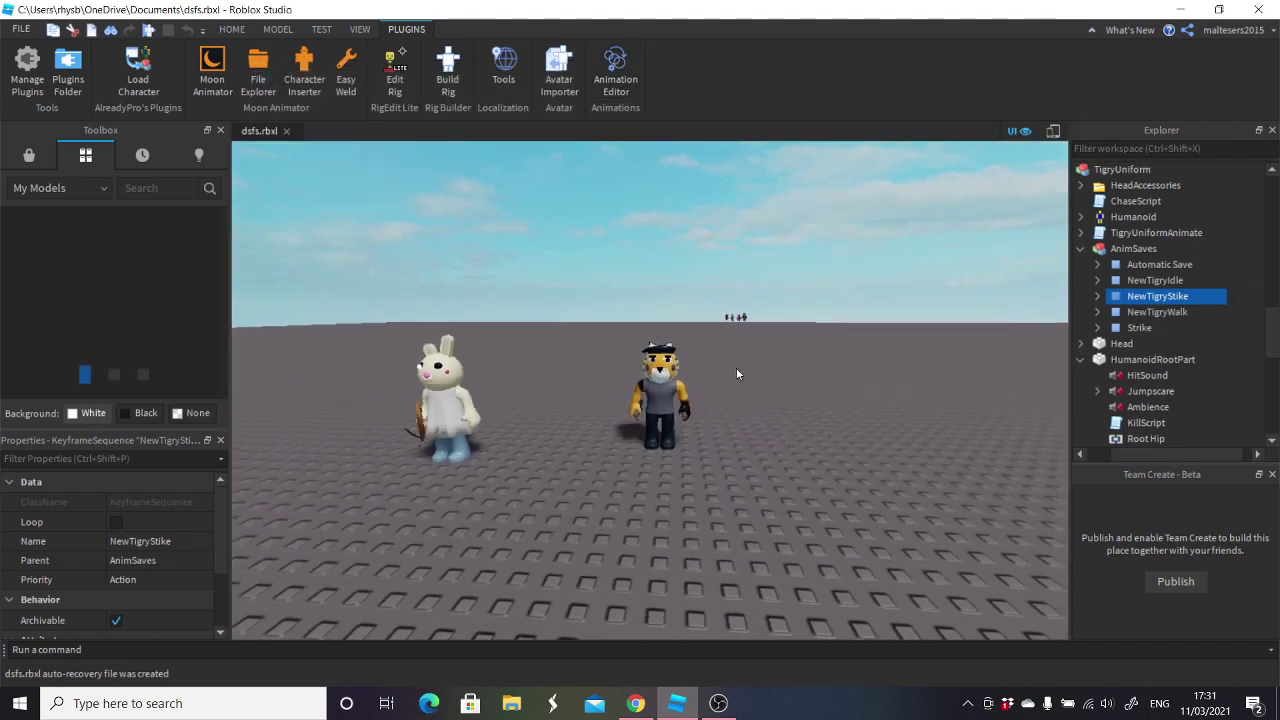
pyautogui.scroll(2, 716, 368)
pyautogui.scroll(-1, 716, 368)
pyautogui.click(651, 372)
pyautogui.scroll(-4, 651, 372)
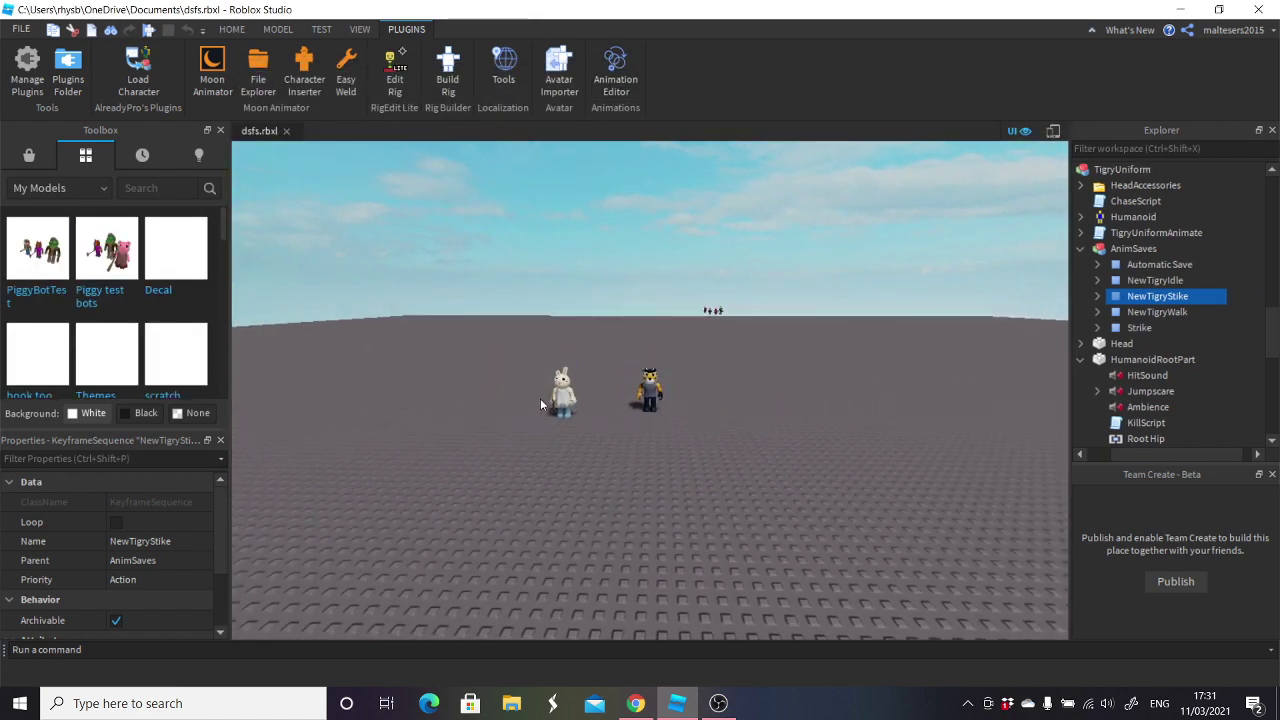
# - Turn off the Playing property of the BunnyTheme sound in the Bots model
pyautogui.scroll(10, 1170, 310)
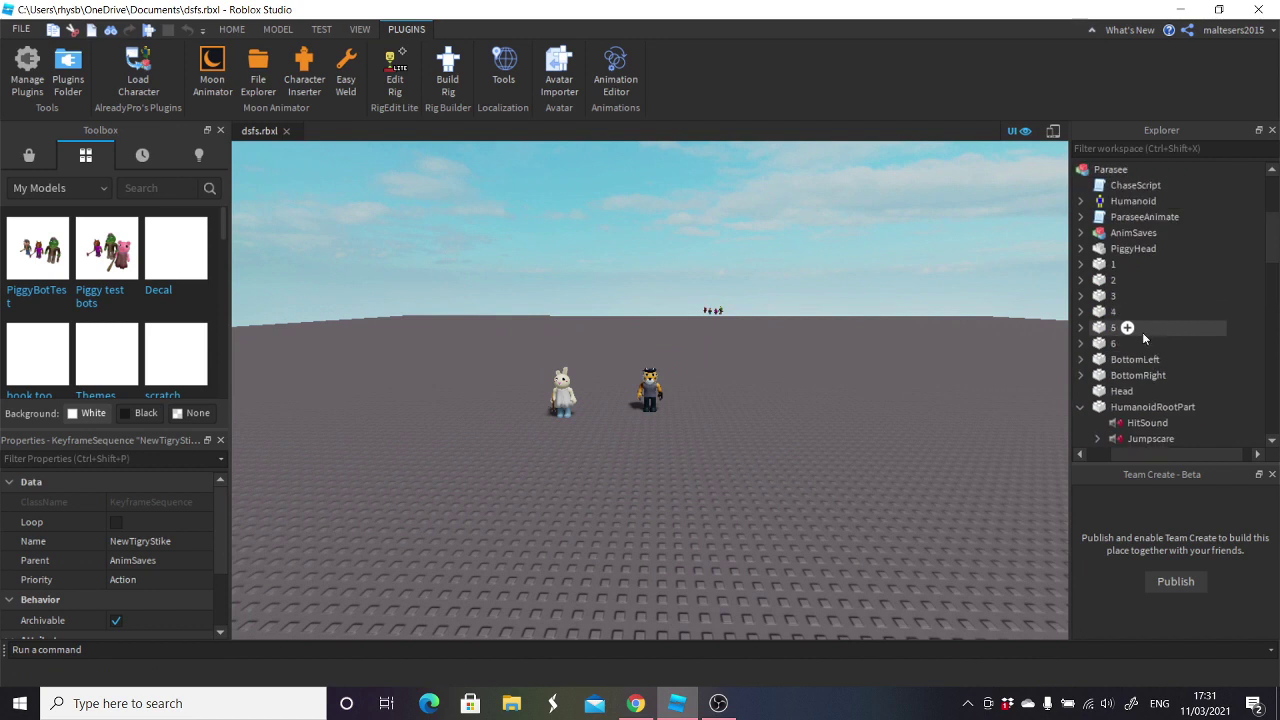
pyautogui.click(1129, 269)
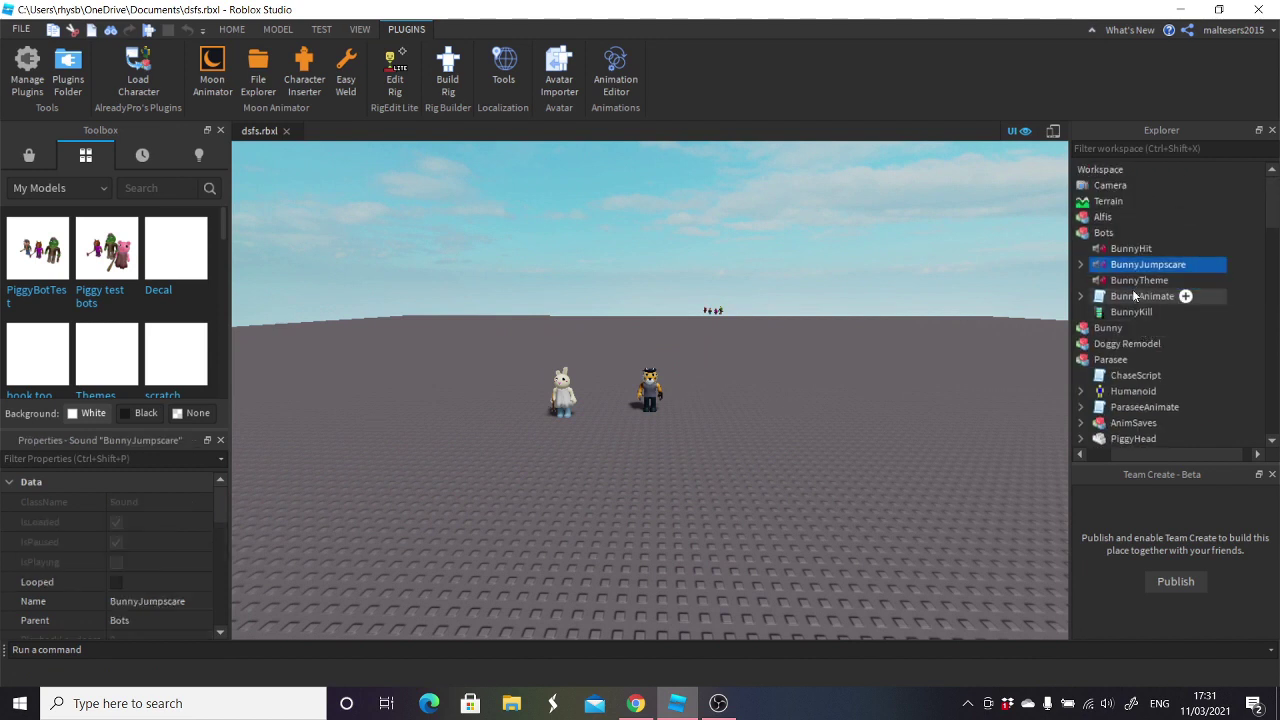
pyautogui.click(1135, 297)
pyautogui.click(1134, 285)
pyautogui.moveTo(1135, 290); pyautogui.dragTo(1138, 284)
pyautogui.scroll(-6, 95, 540)
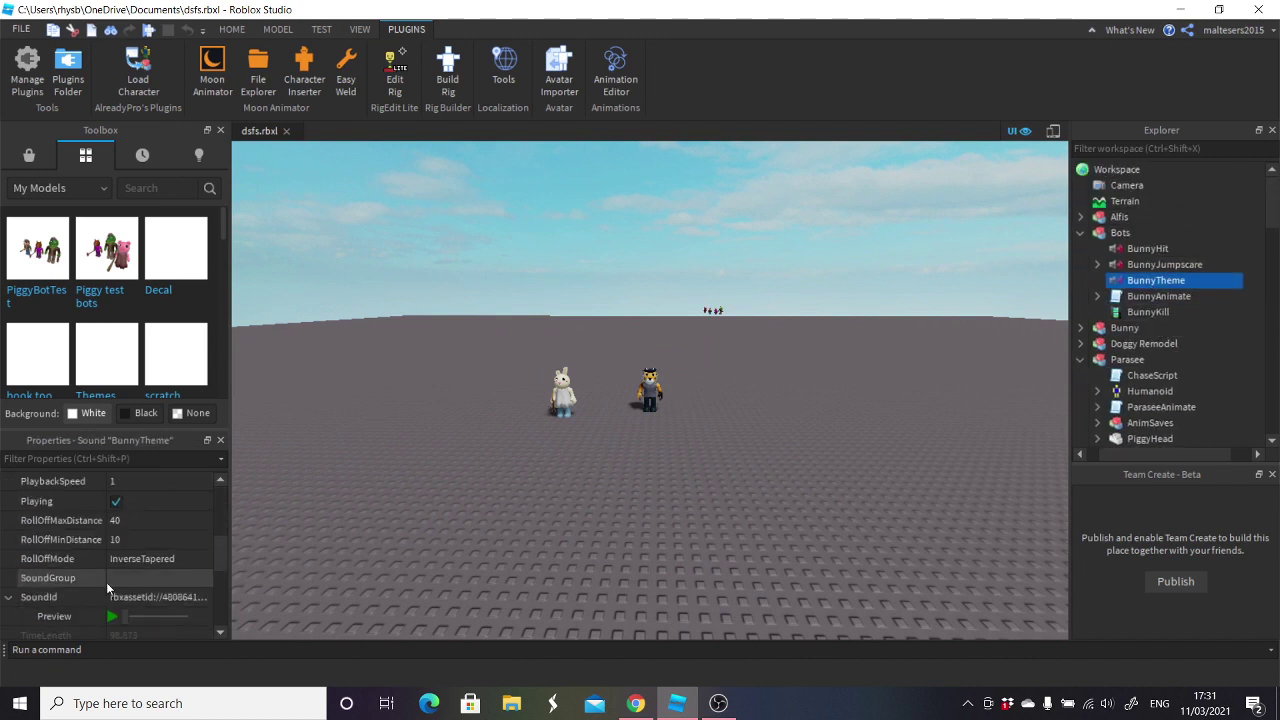
pyautogui.click(115, 502)
pyautogui.click(509, 189)
# - Play test the place, back the character away from the chasing TigryUniform, and reset the character
pyautogui.click(232, 29)
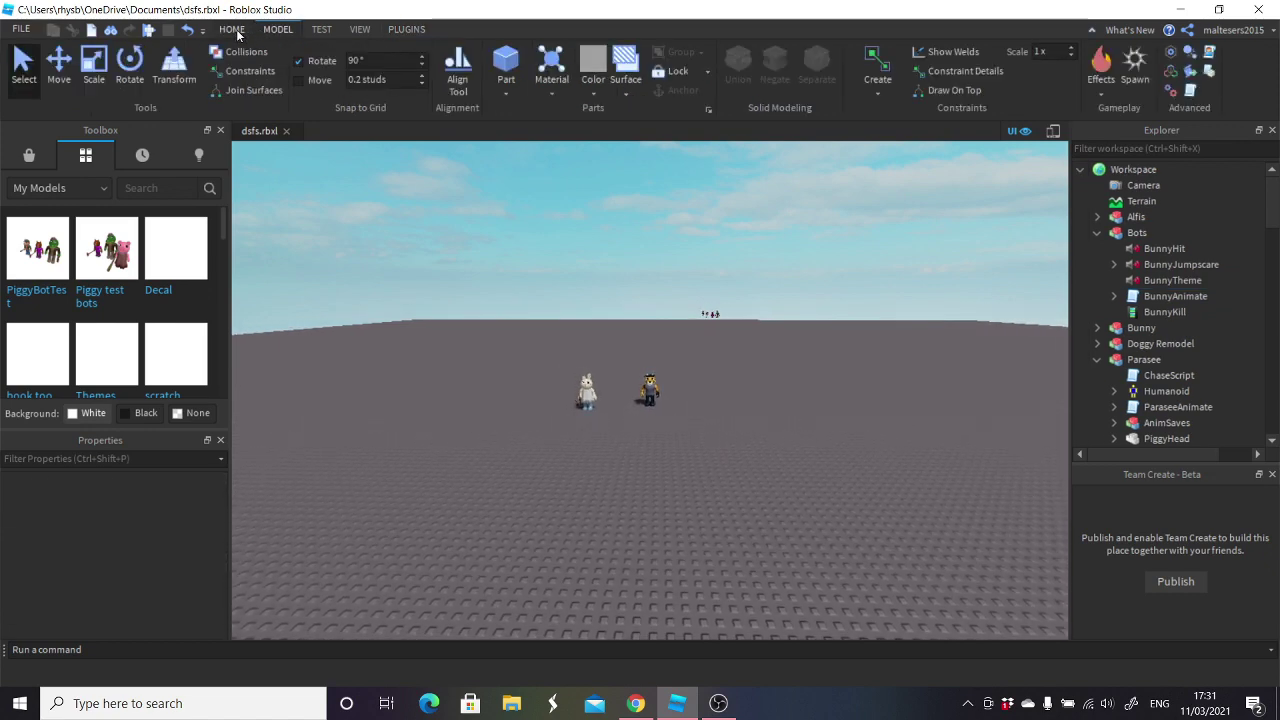
pyautogui.click(700, 60)
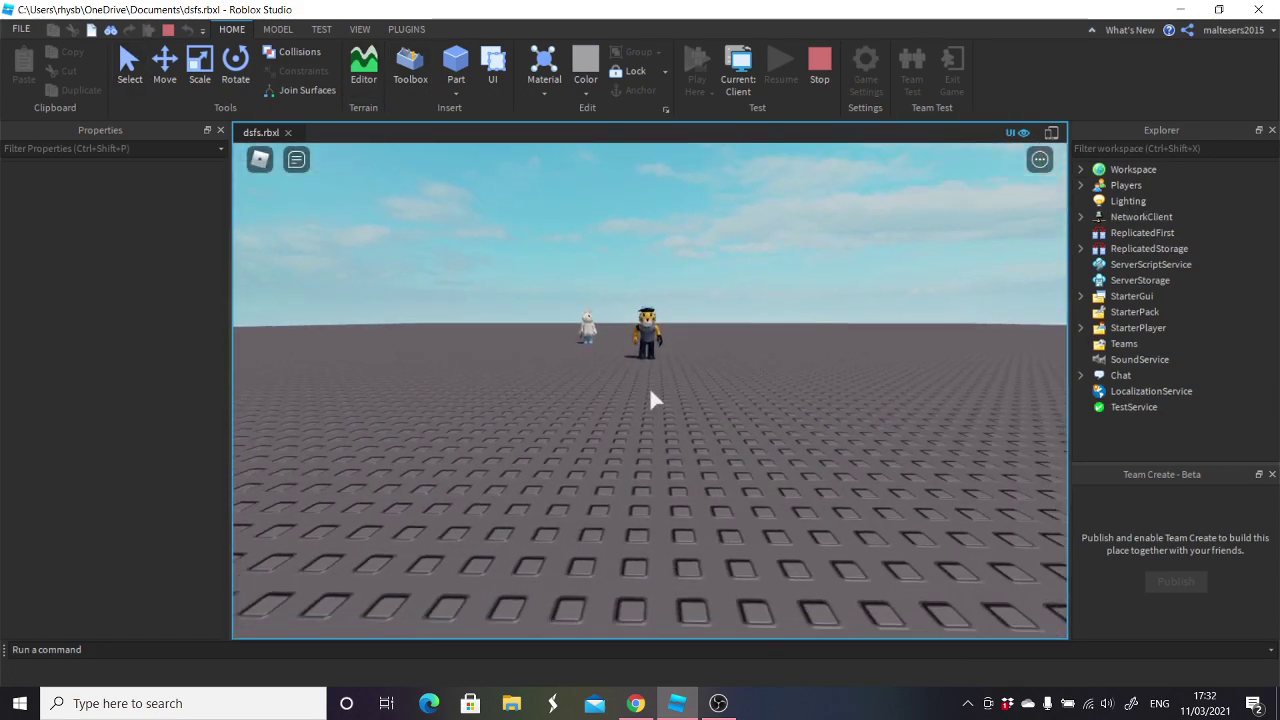
pyautogui.press('s')
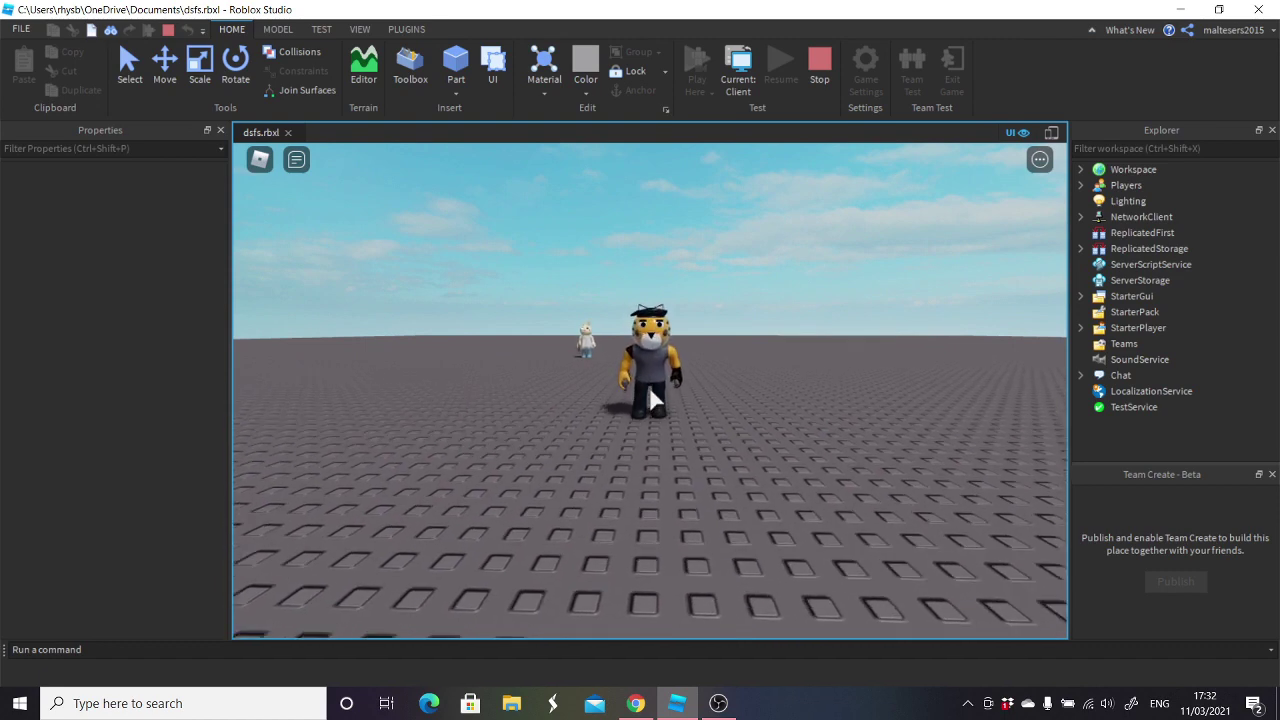
pyautogui.press('s')
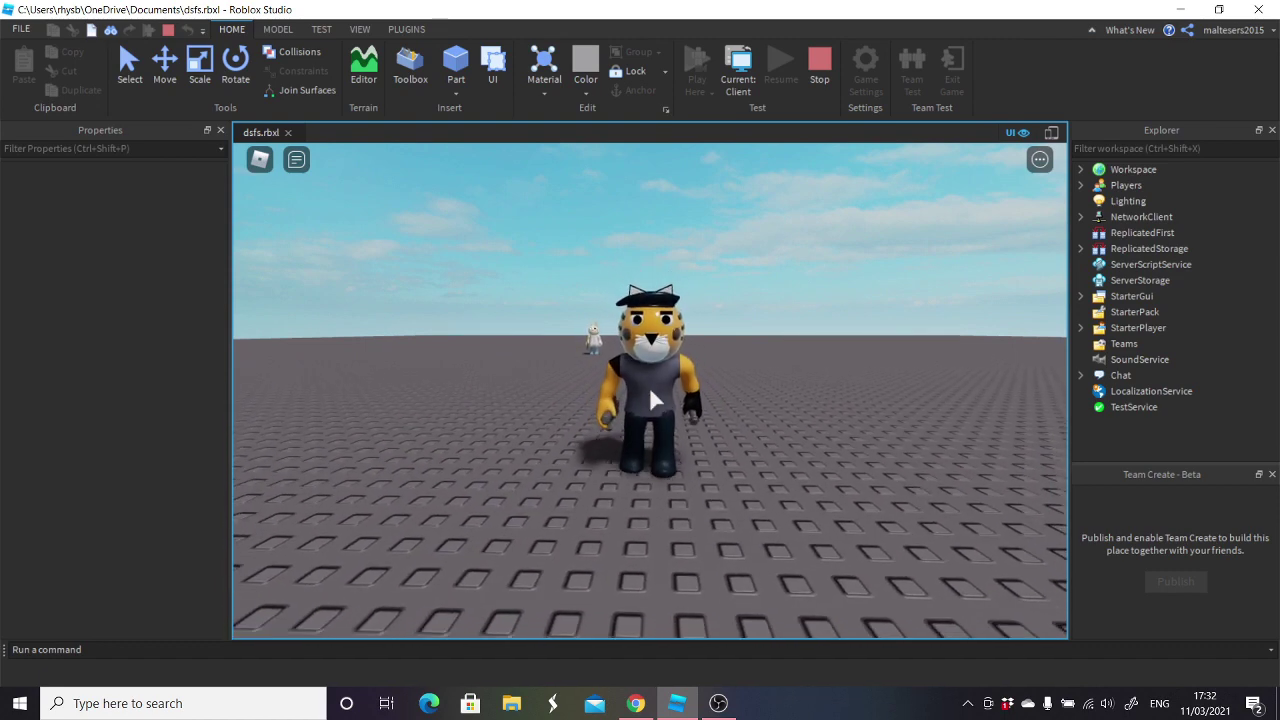
pyautogui.press('s')
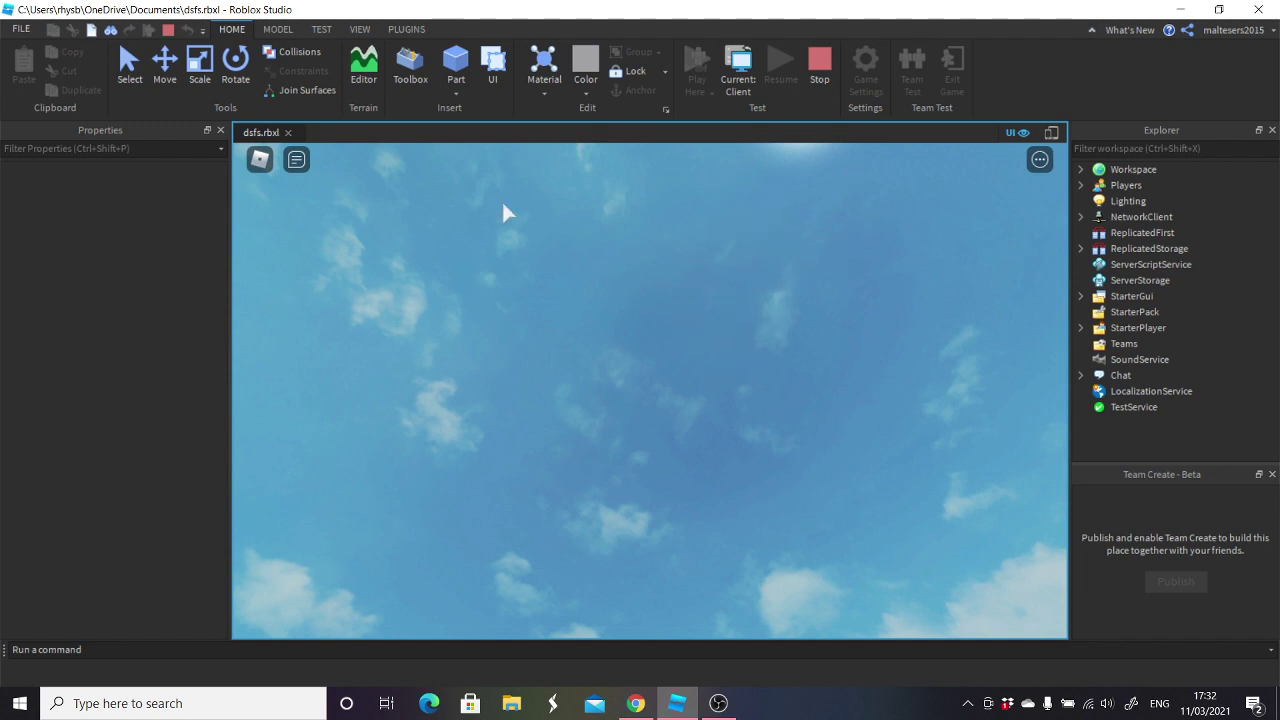
pyautogui.click(256, 163)
pyautogui.press('r')
pyautogui.press('Return')
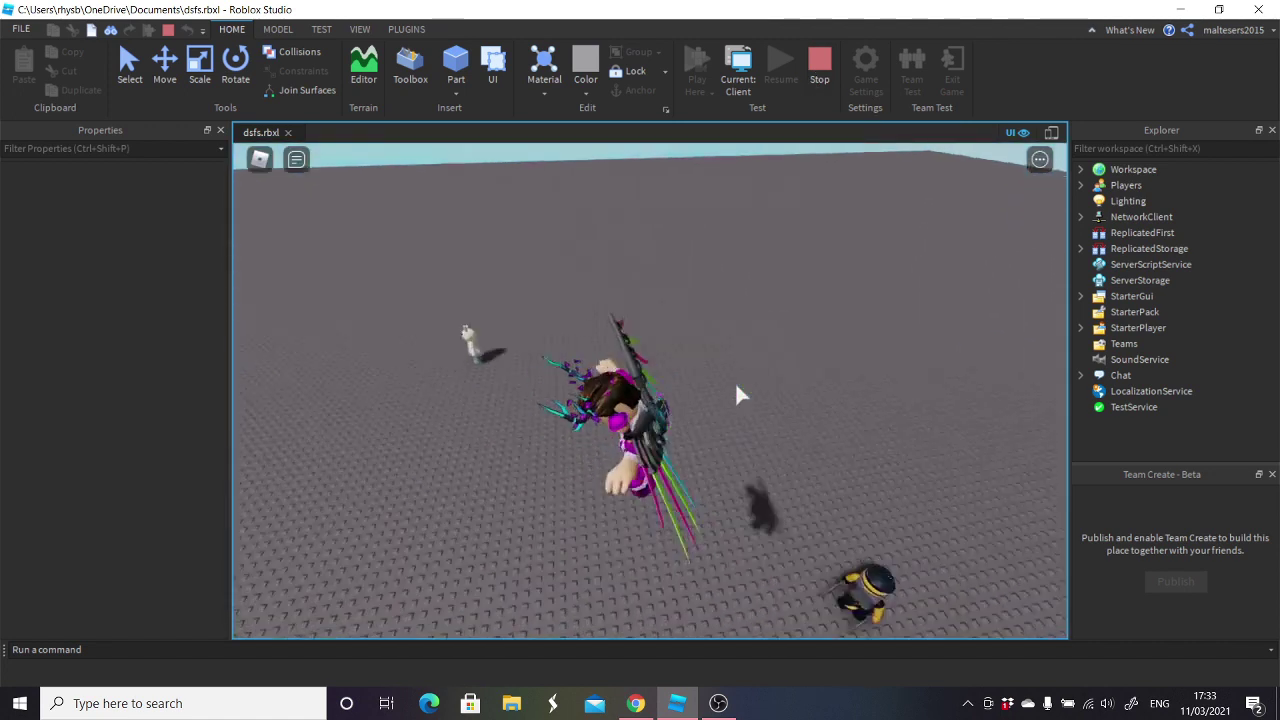
# - Let TigryUniform chase the respawned character again to check its attack and jumpscare, and end the play test
pyautogui.scroll(8, 735, 381)
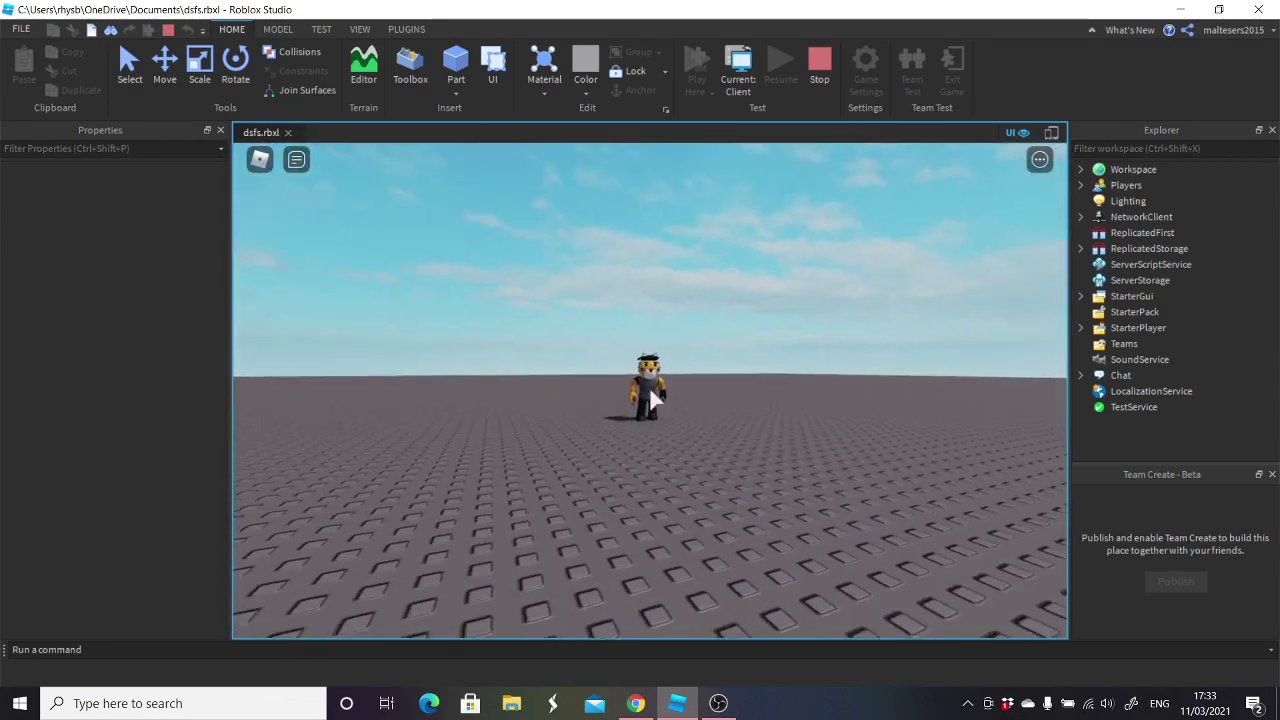
pyautogui.press('s')
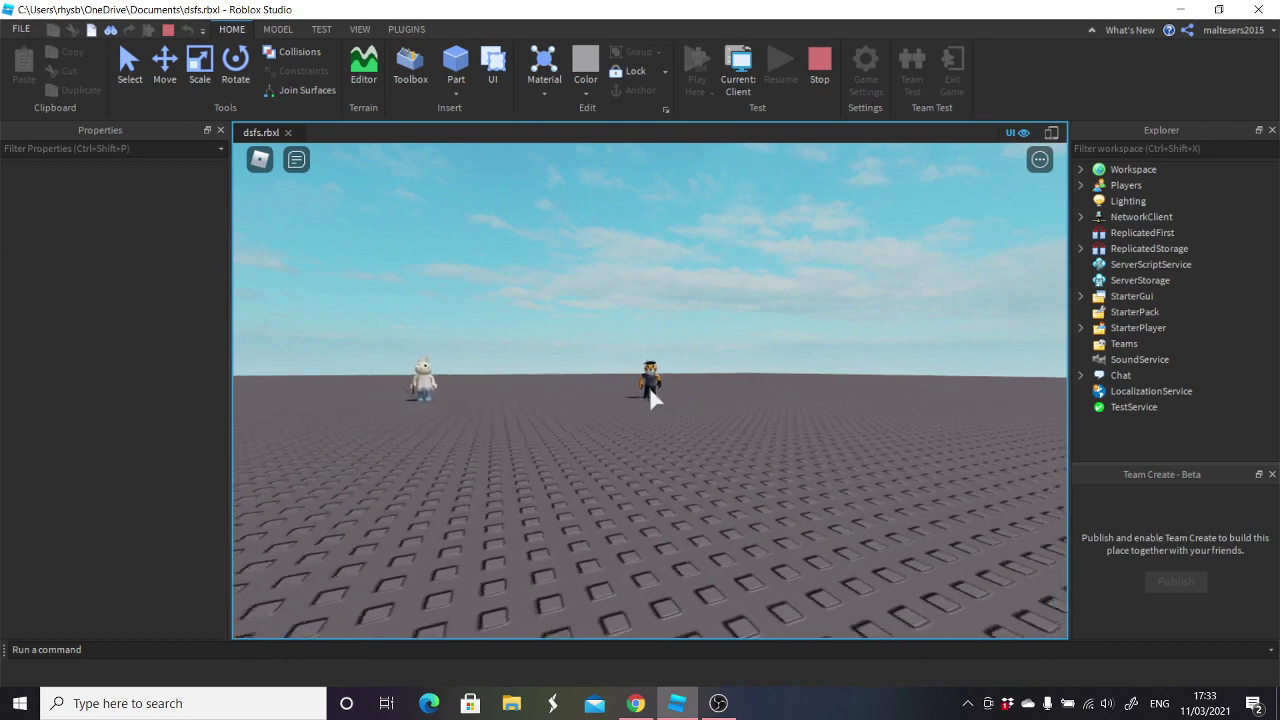
pyautogui.press('w')
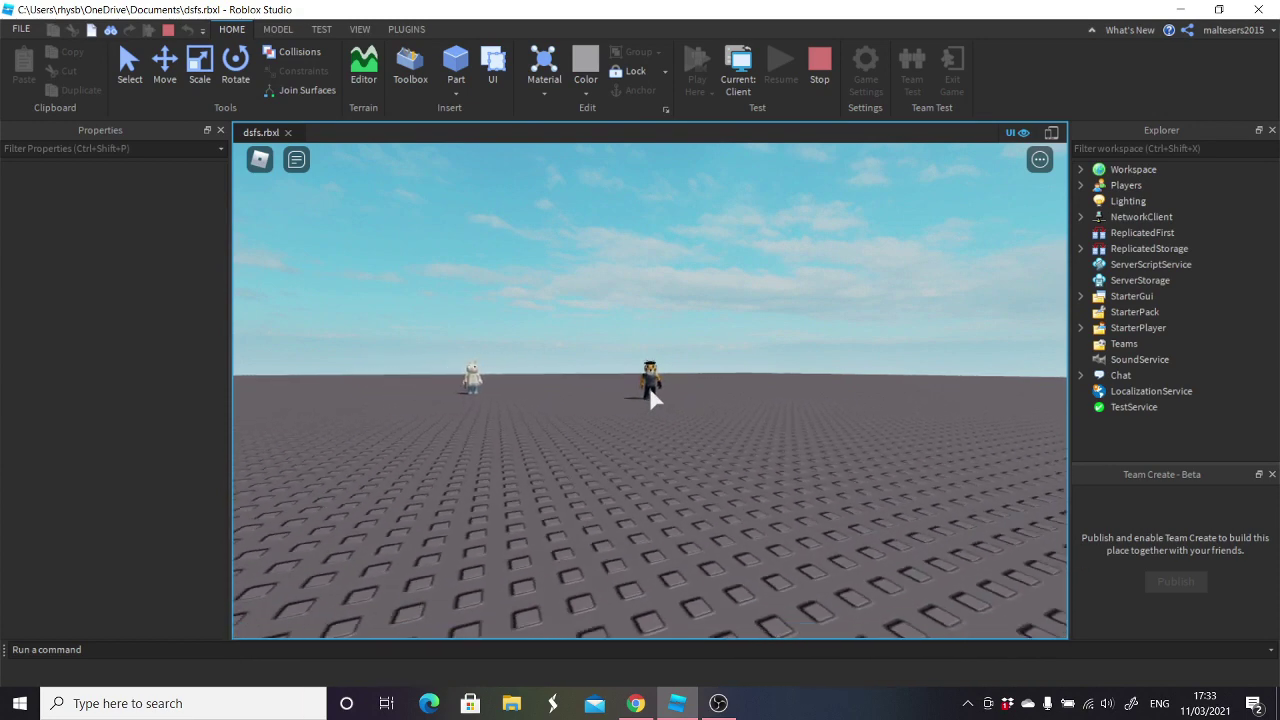
pyautogui.press('w')
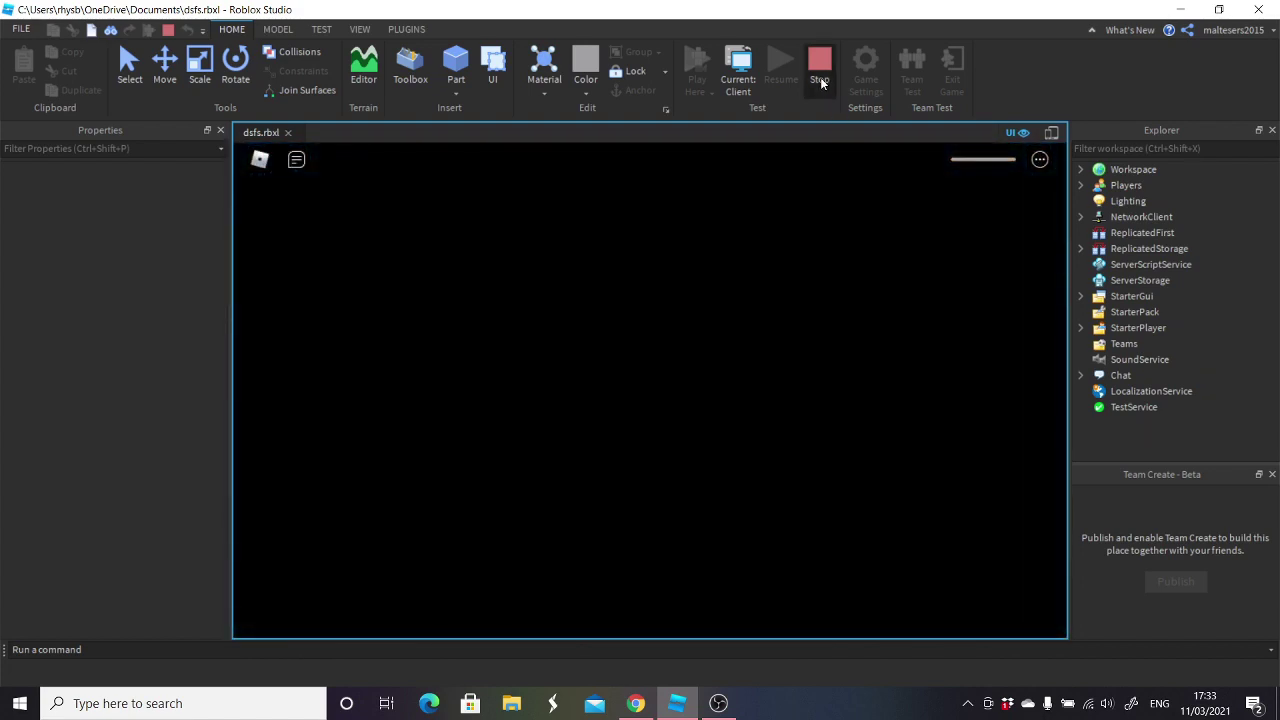
pyautogui.click(820, 80)
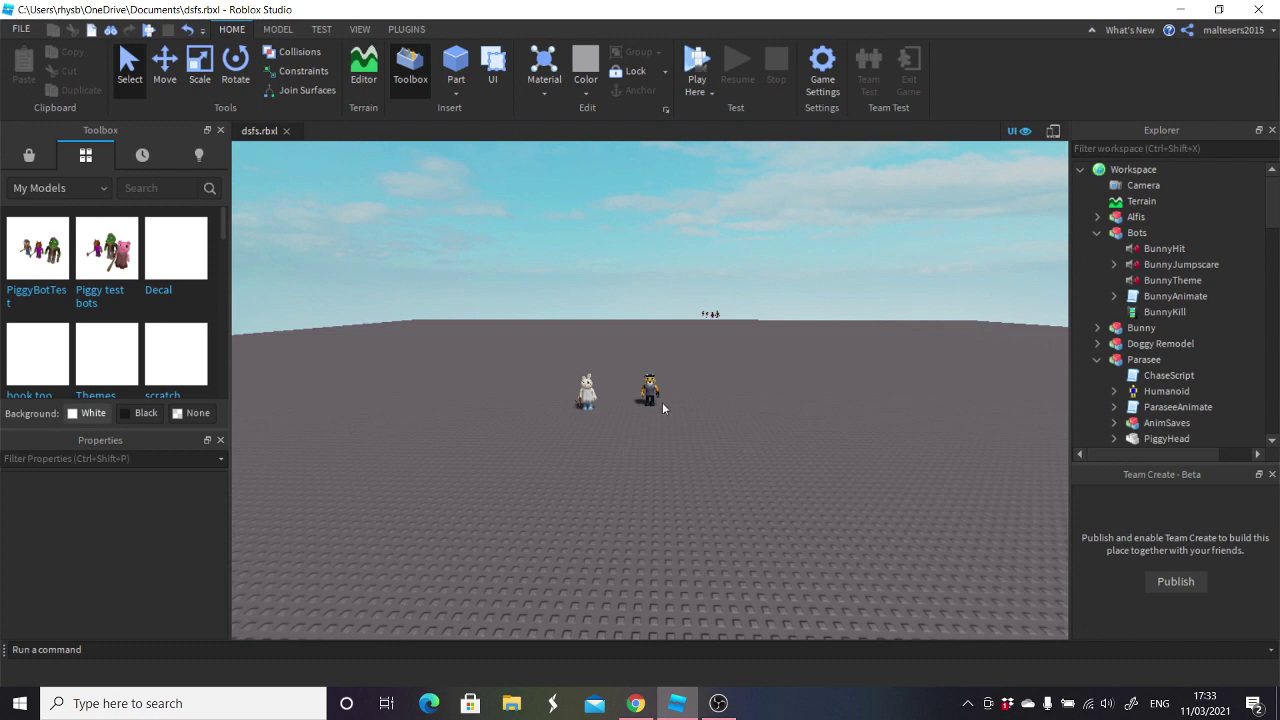
# - Move the TigryUniform model back to the group of bots in the distance
pyautogui.moveTo(662, 402); pyautogui.dragTo(700, 313)
pyautogui.click(748, 399)
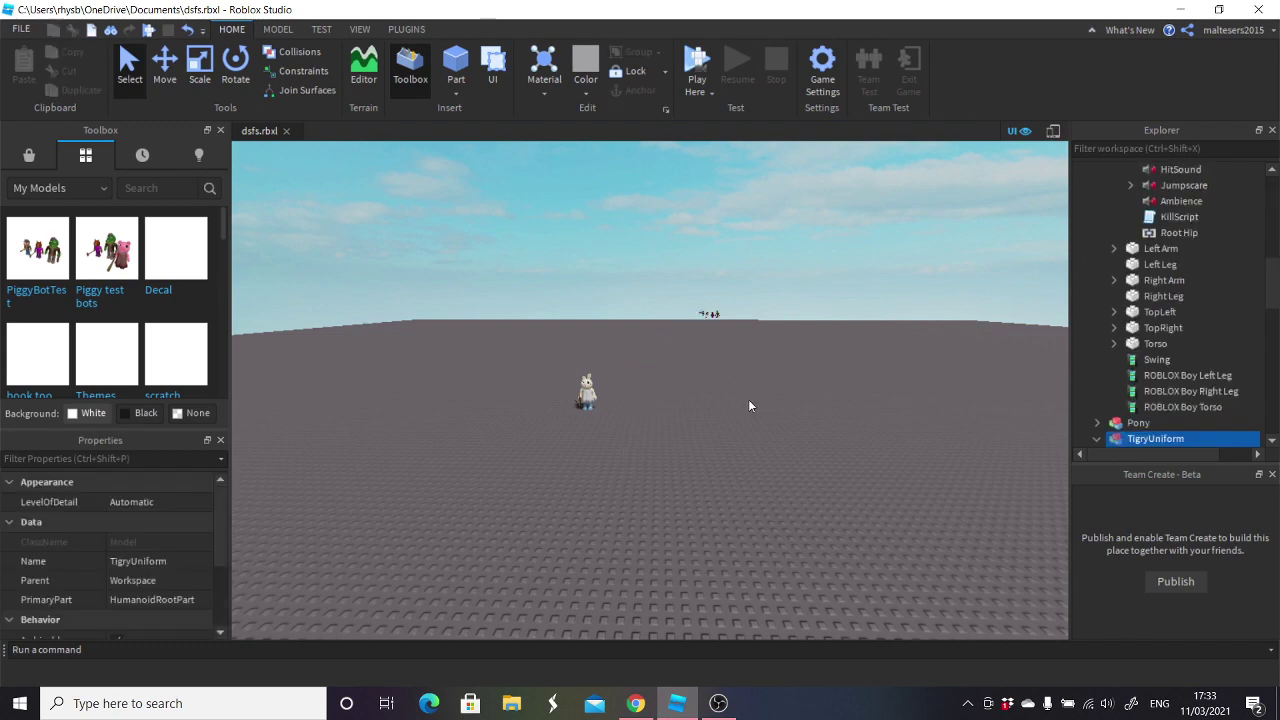
# - Collapse Parasee and TigryUniform, and move BunnyHit, BunnyJumpscare, BunnyTheme, BunnyAnimate and BunnyKill from the Bots model into Bunny
pyautogui.scroll(5, 750, 400)
pyautogui.click(658, 474)
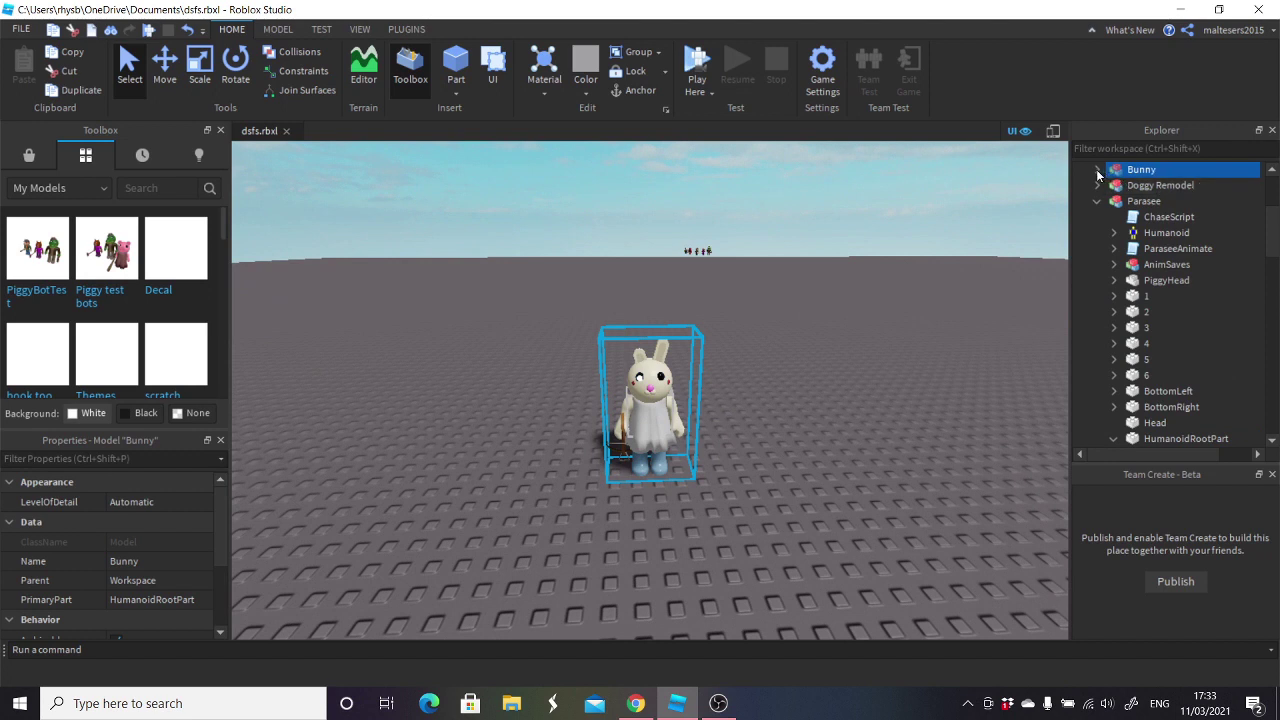
pyautogui.click(1097, 170)
pyautogui.scroll(-6, 1105, 220)
pyautogui.scroll(3, 1107, 256)
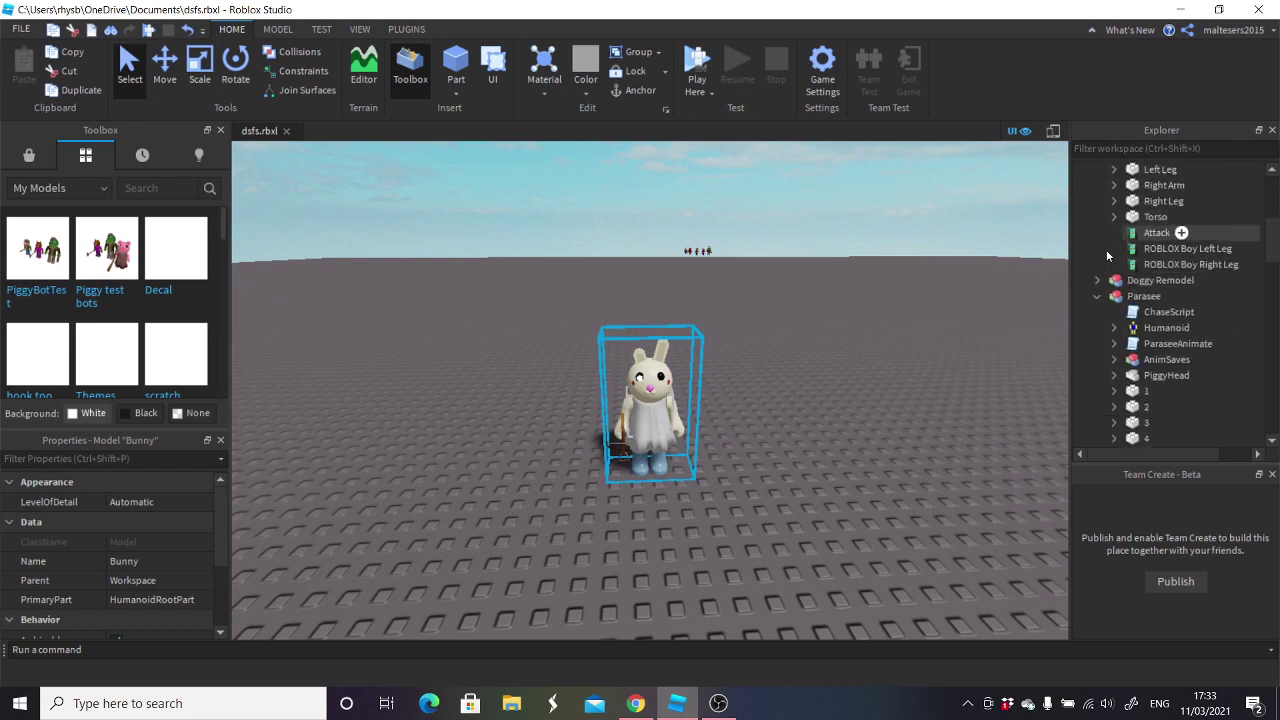
pyautogui.click(1097, 296)
pyautogui.scroll(-2, 1100, 260)
pyautogui.click(1097, 232)
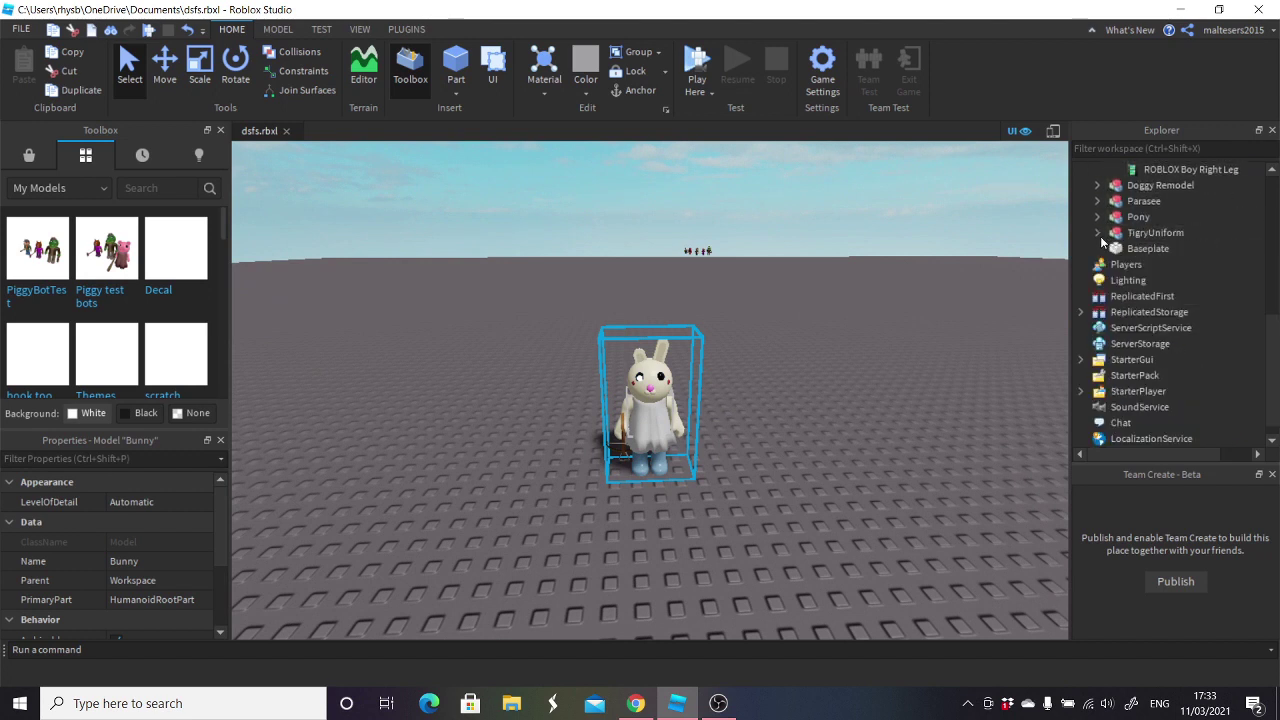
pyautogui.scroll(10, 1105, 247)
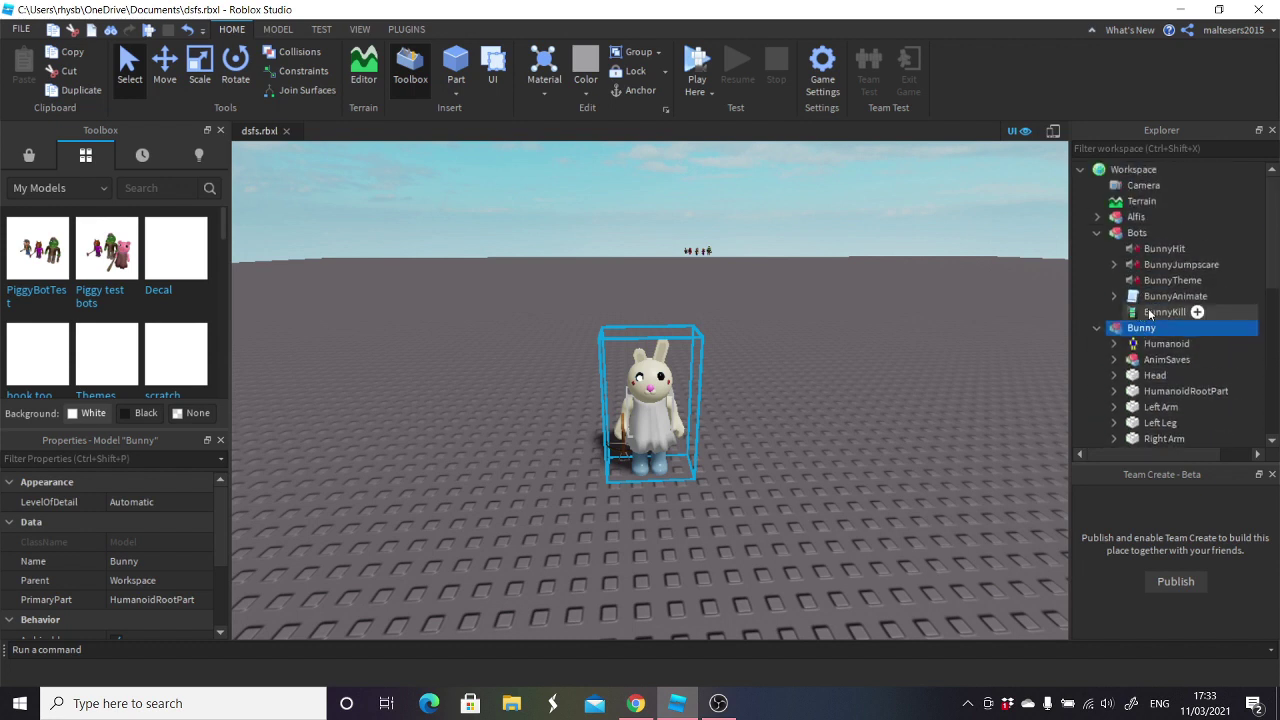
pyautogui.click(1160, 312)
pyautogui.hotkey('shift', 'Up')
pyautogui.hotkey('shift', 'Up')
pyautogui.hotkey('shift', 'Up')
pyautogui.hotkey('shift', 'Up')
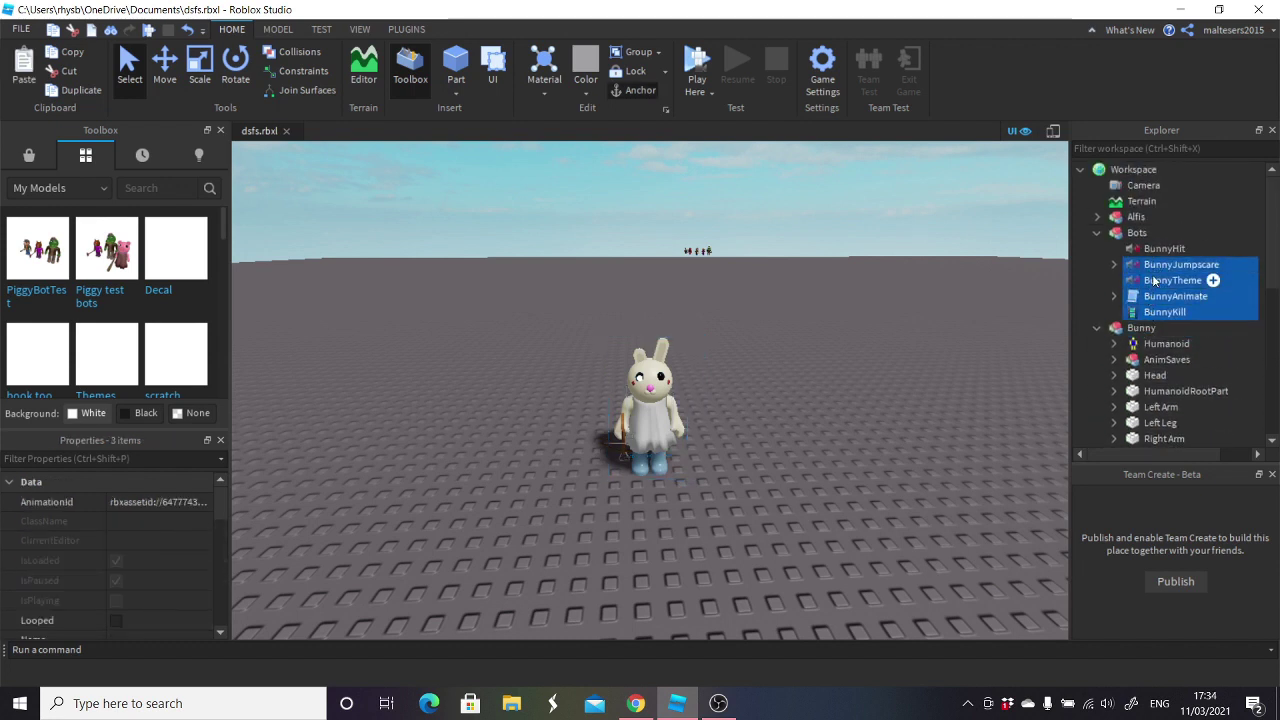
pyautogui.moveTo(1146, 259); pyautogui.dragTo(1180, 327)
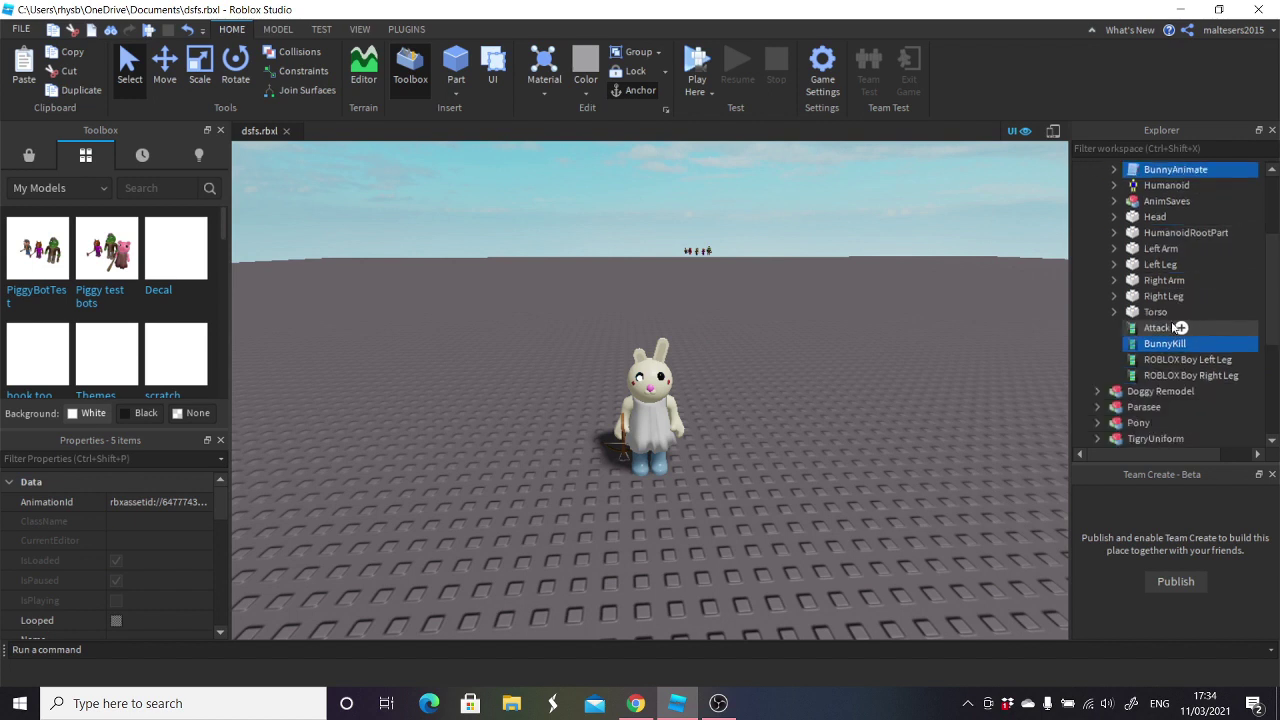
# - Move the BunnyHit, BunnyJumpscare and BunnyTheme sounds into Bunny's HumanoidRootPart
pyautogui.click(1177, 311)
pyautogui.click(1170, 297)
pyautogui.keyDown('ctrl'); pyautogui.click(1165, 282); pyautogui.keyUp('ctrl')
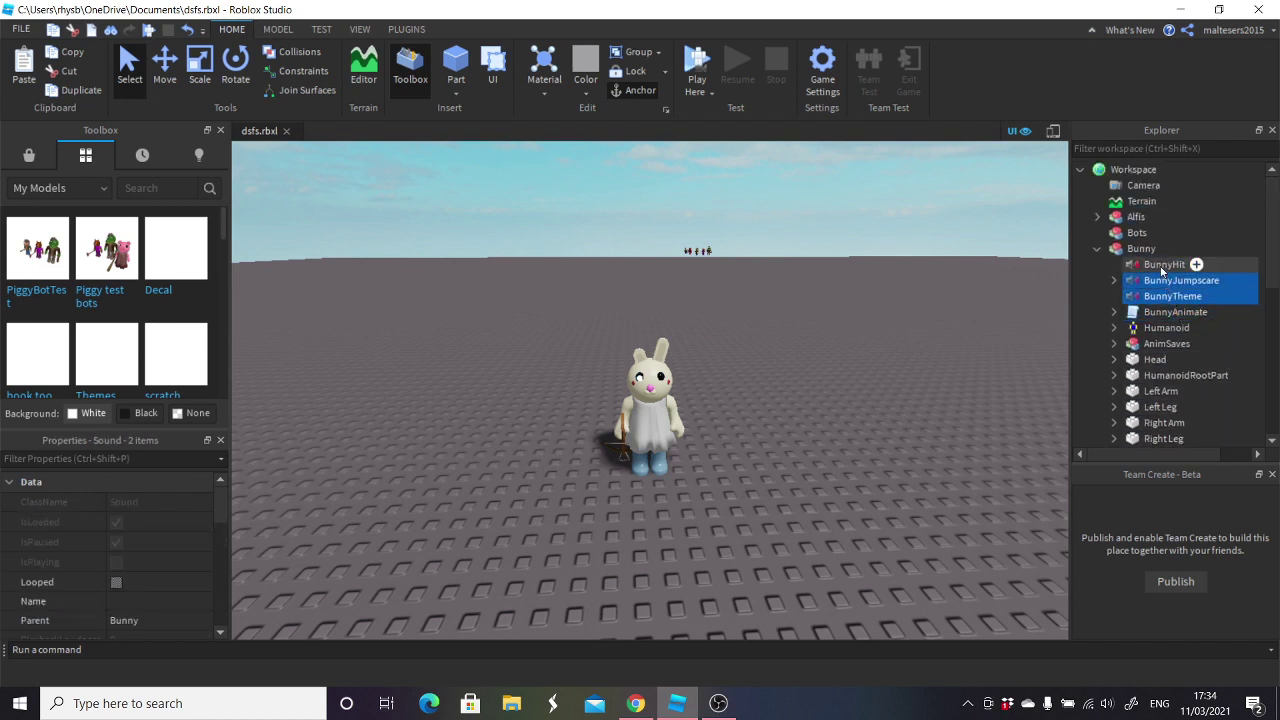
pyautogui.moveTo(1180, 275); pyautogui.dragTo(1182, 330)
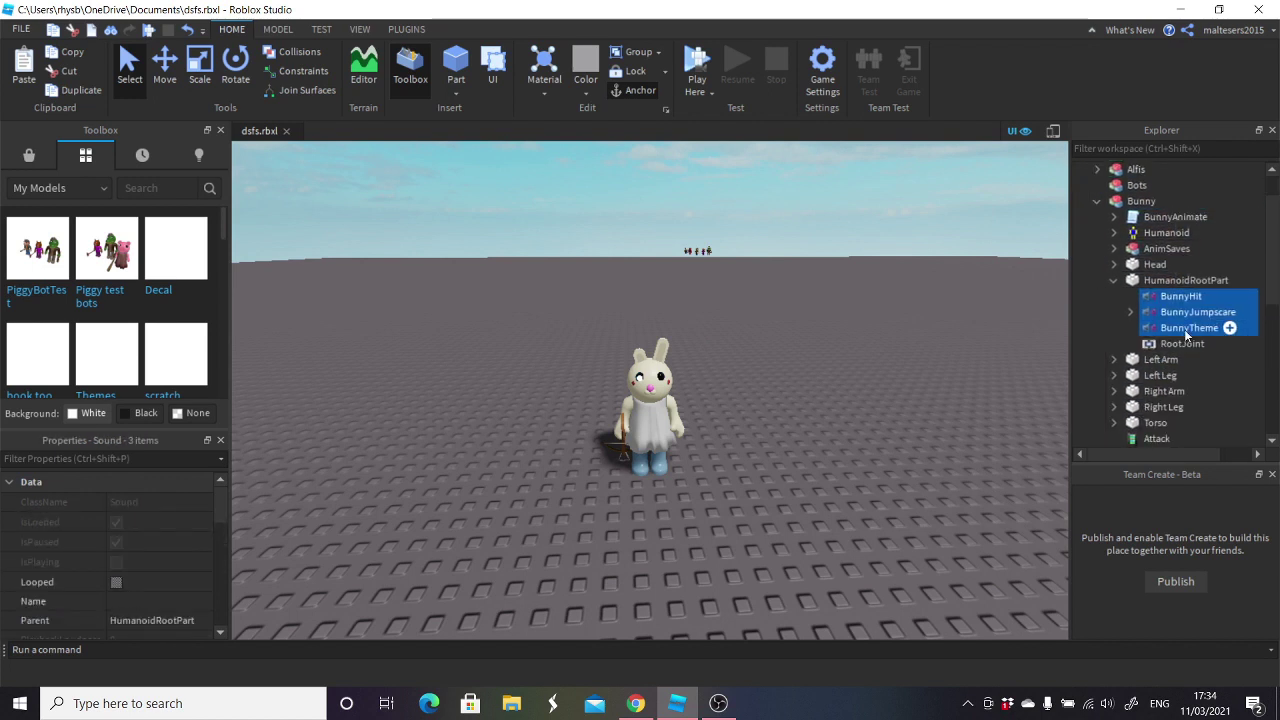
# - Copy TigryUniform's ChaseScript and KillScript into Bunny, placing the copied KillScript in Bunny's HumanoidRootPart
pyautogui.click(1098, 250)
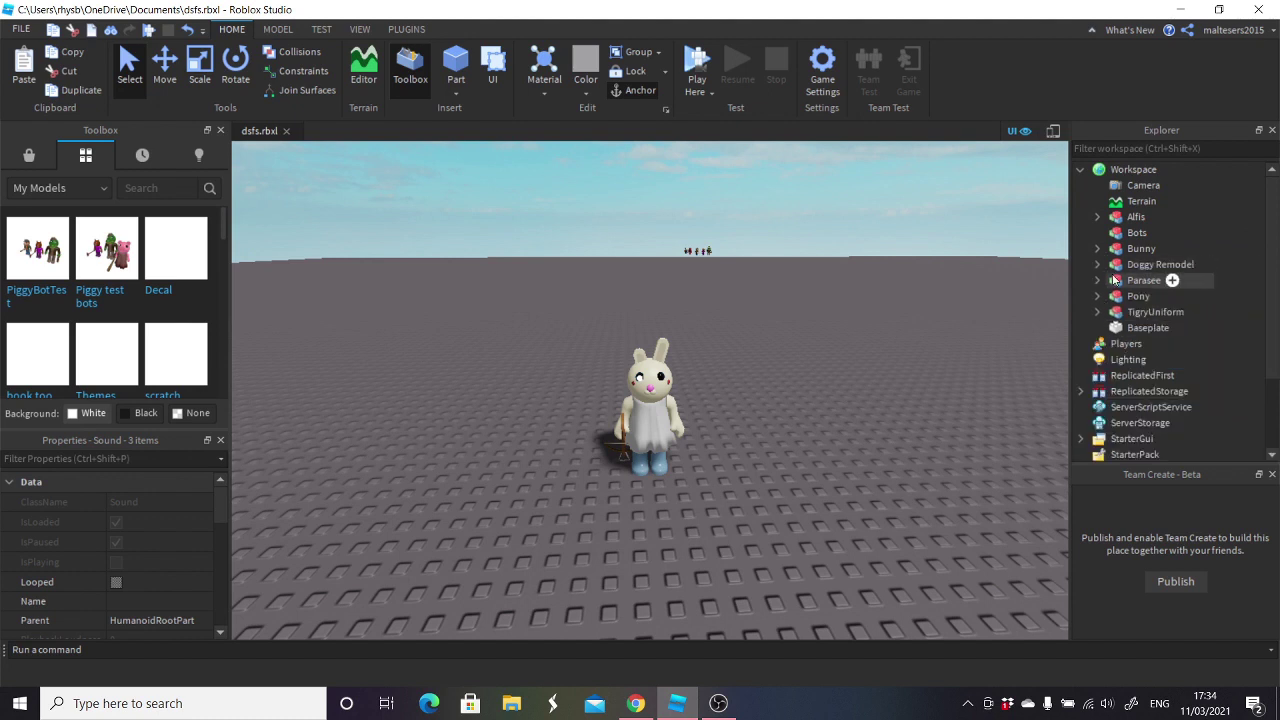
pyautogui.click(1098, 312)
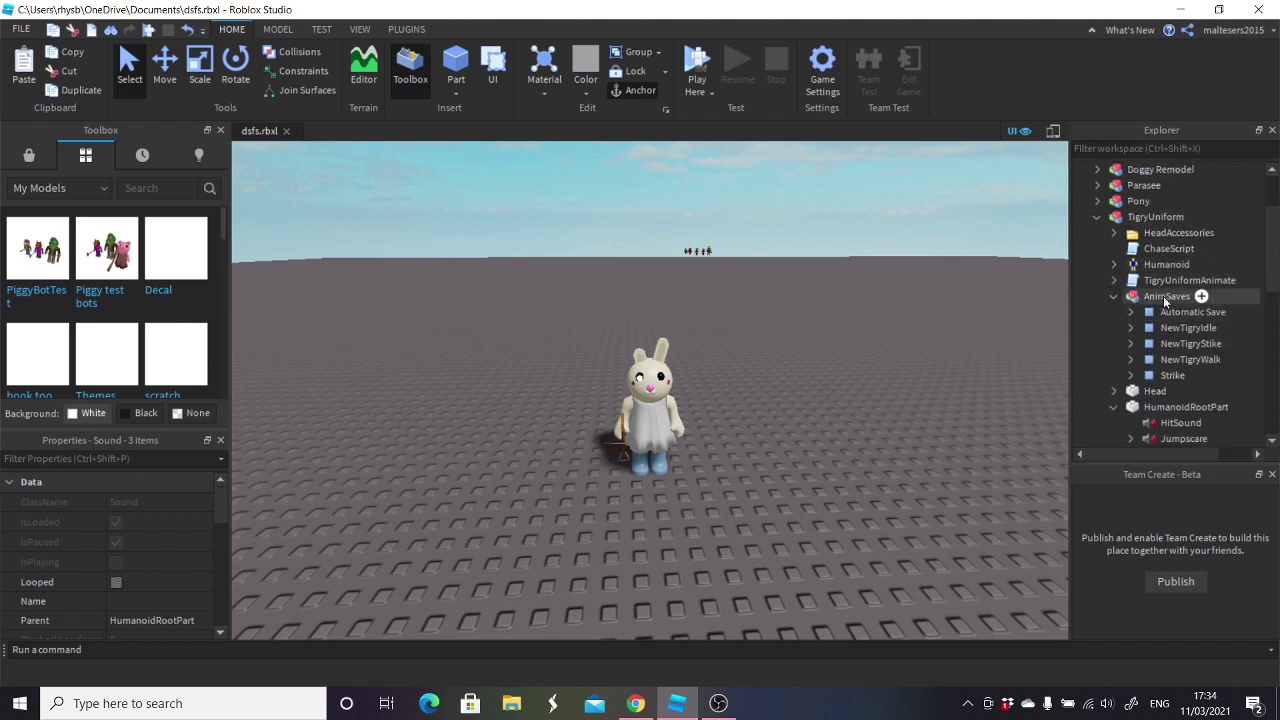
pyautogui.scroll(-3, 1170, 320)
pyautogui.click(1172, 327)
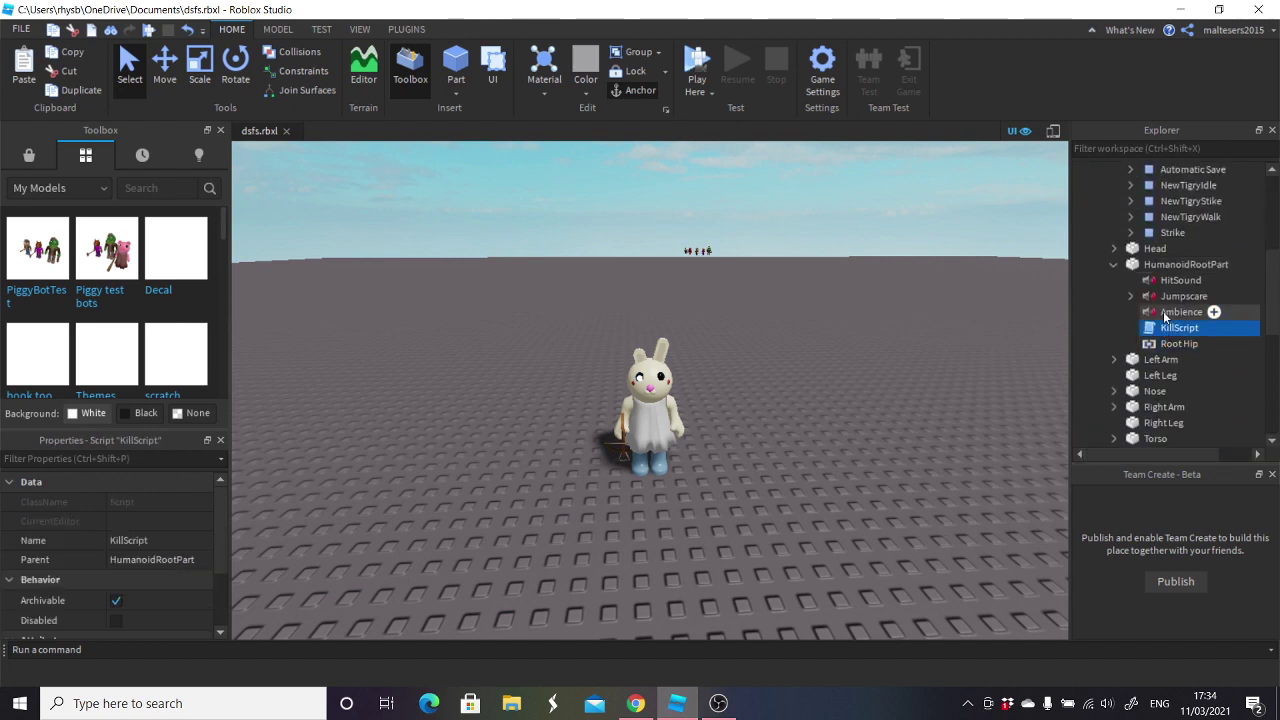
pyautogui.scroll(3, 1166, 310)
pyautogui.keyDown('ctrl'); pyautogui.click(1160, 248); pyautogui.keyUp('ctrl')
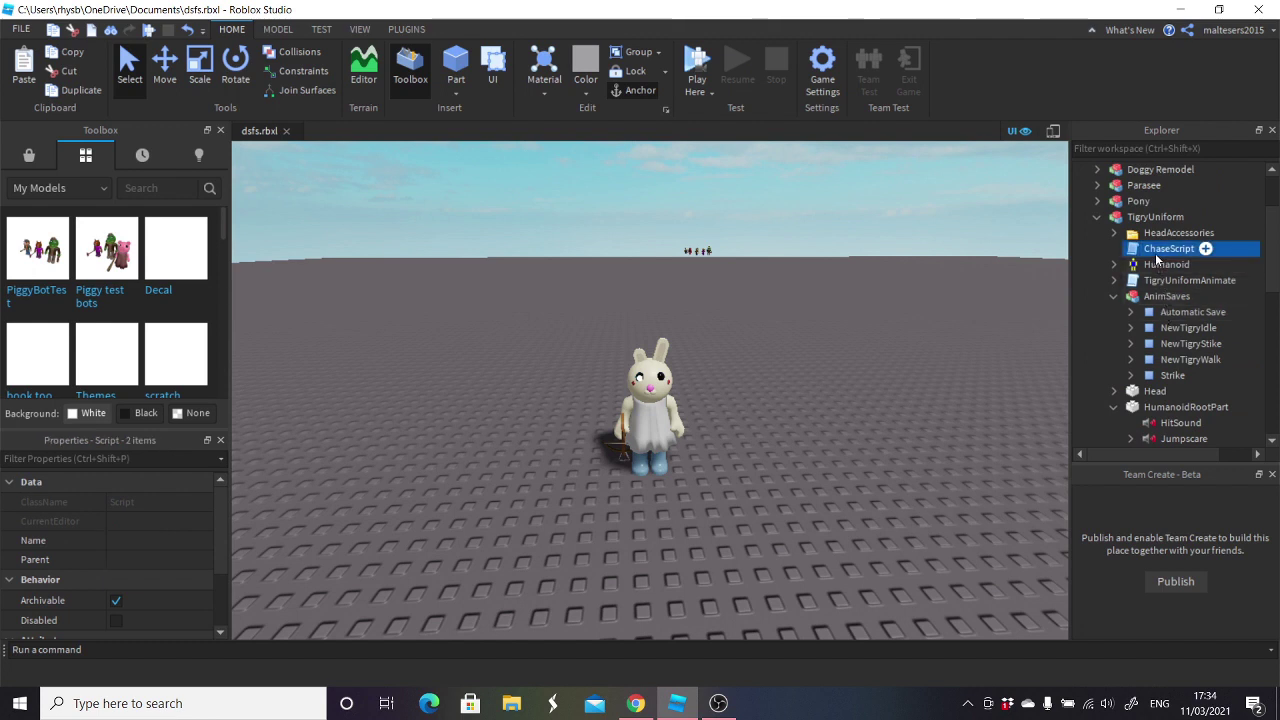
pyautogui.scroll(3, 1124, 228)
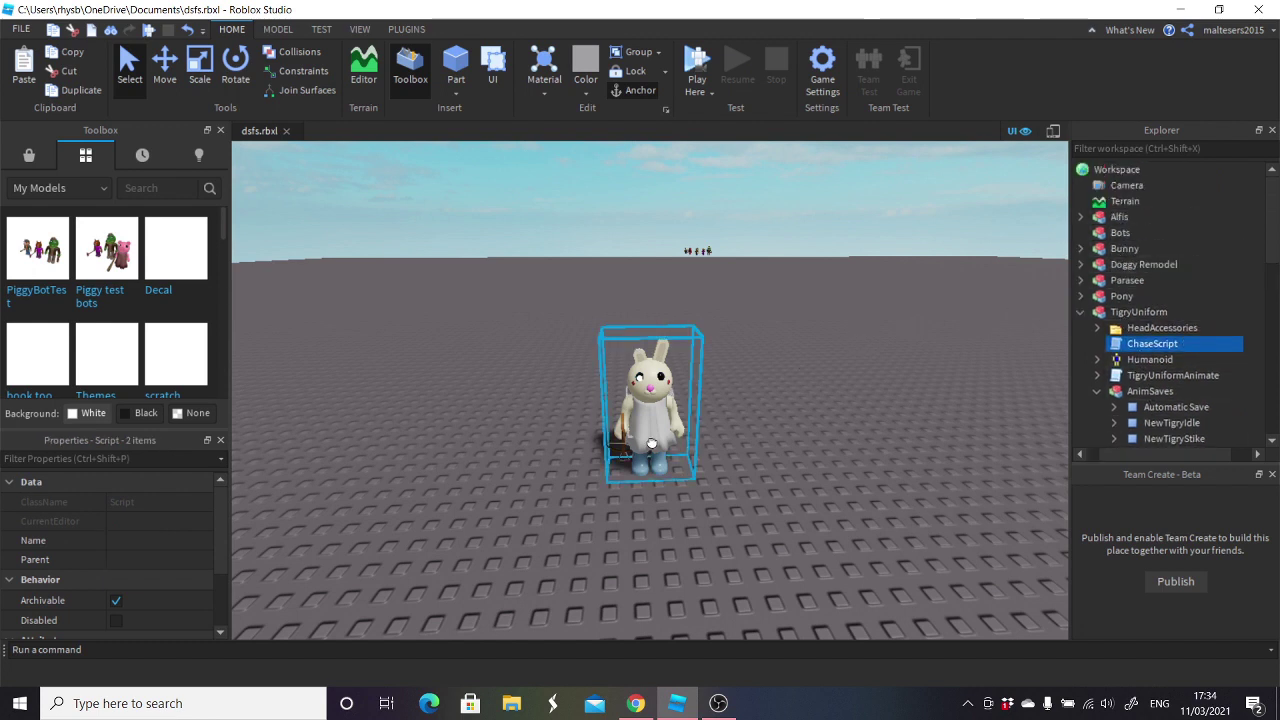
pyautogui.click(650, 400)
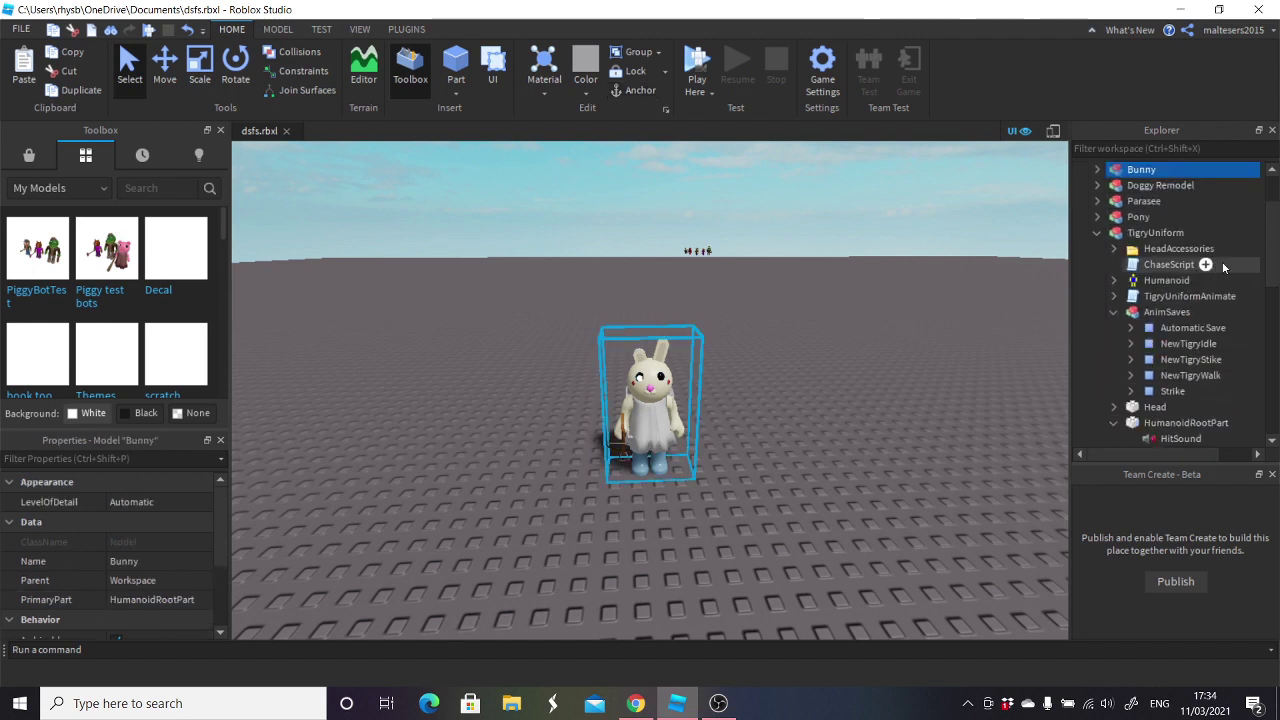
pyautogui.click(1098, 170)
pyautogui.click(1160, 232)
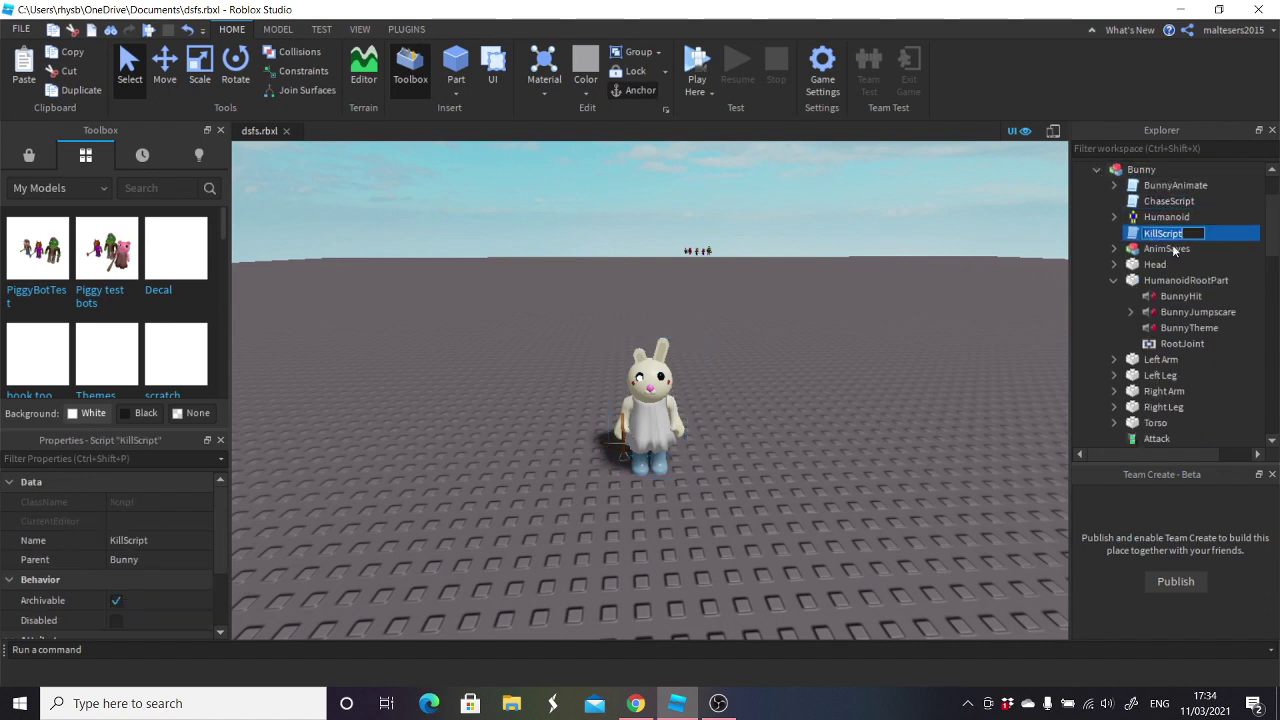
pyautogui.moveTo(1175, 250); pyautogui.dragTo(1143, 283)
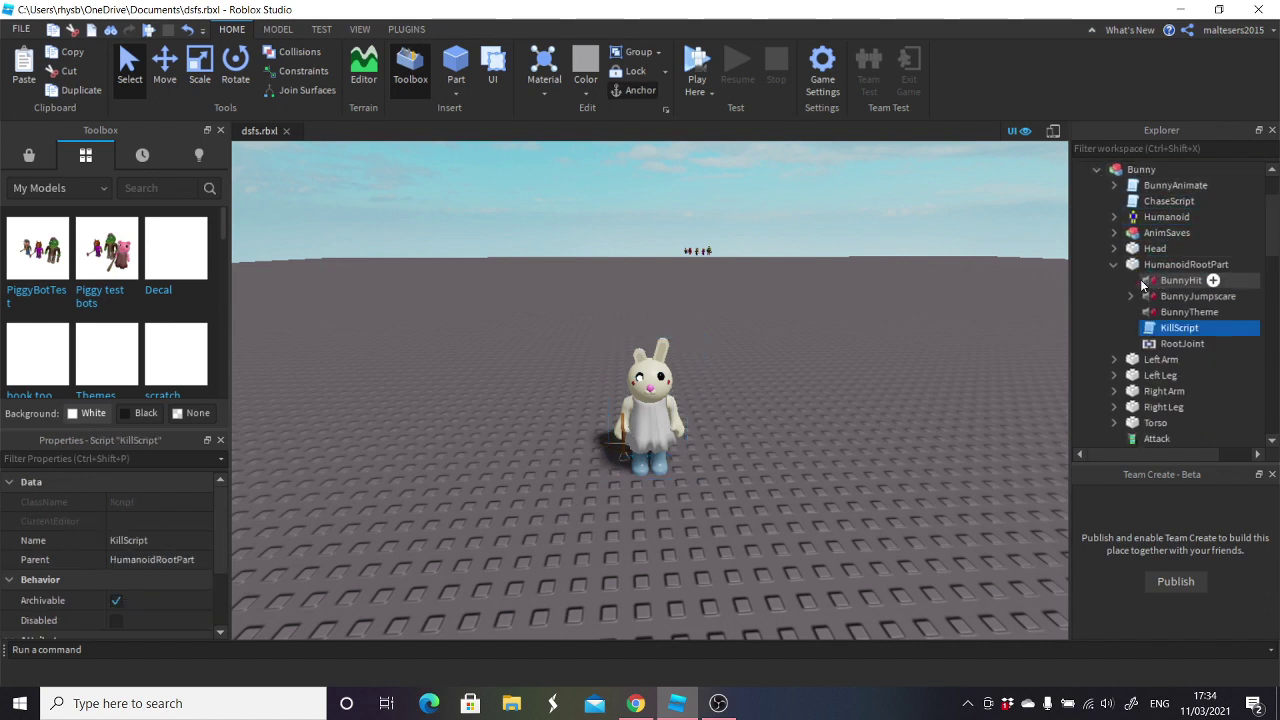
# - Rename Bunny's BunnyKill animation to Swing
pyautogui.scroll(-3, 1160, 330)
pyautogui.click(1157, 313)
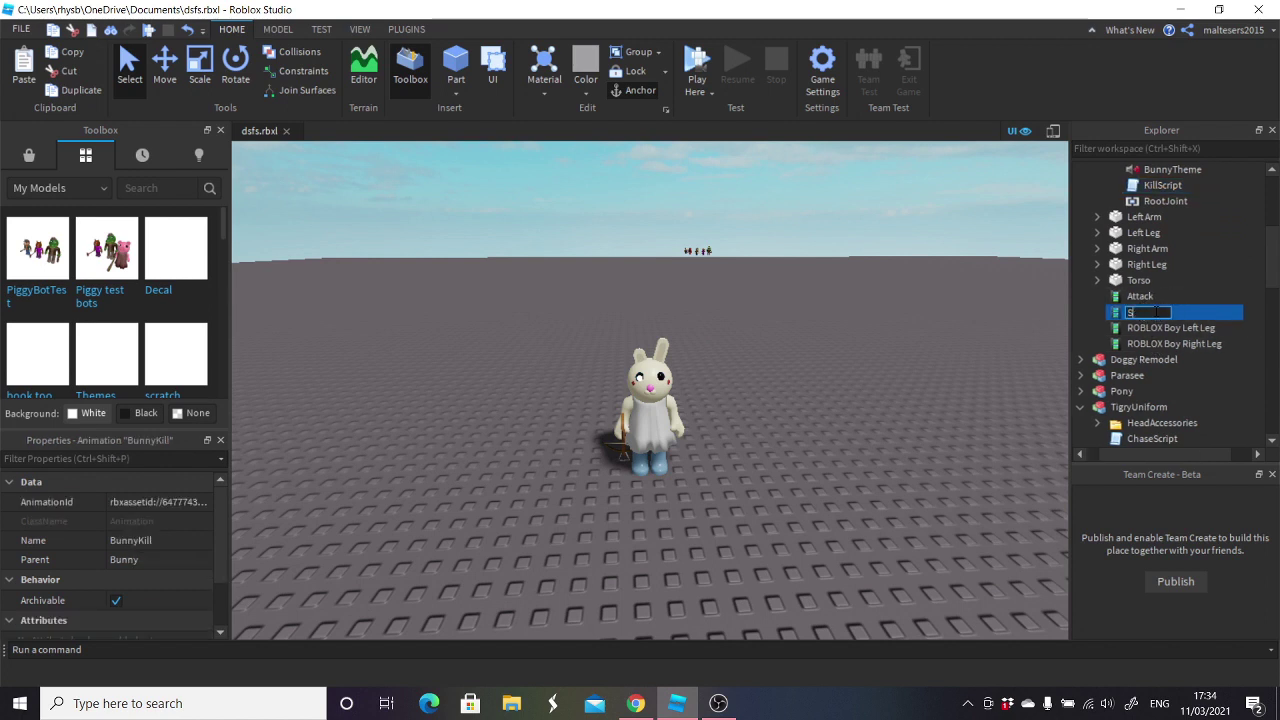
# - Rename Bunny's hit sound to HitSound, its jumpscare sound to Jumpscare and its theme sound to Ambience
pyautogui.scroll(3, 1157, 313)
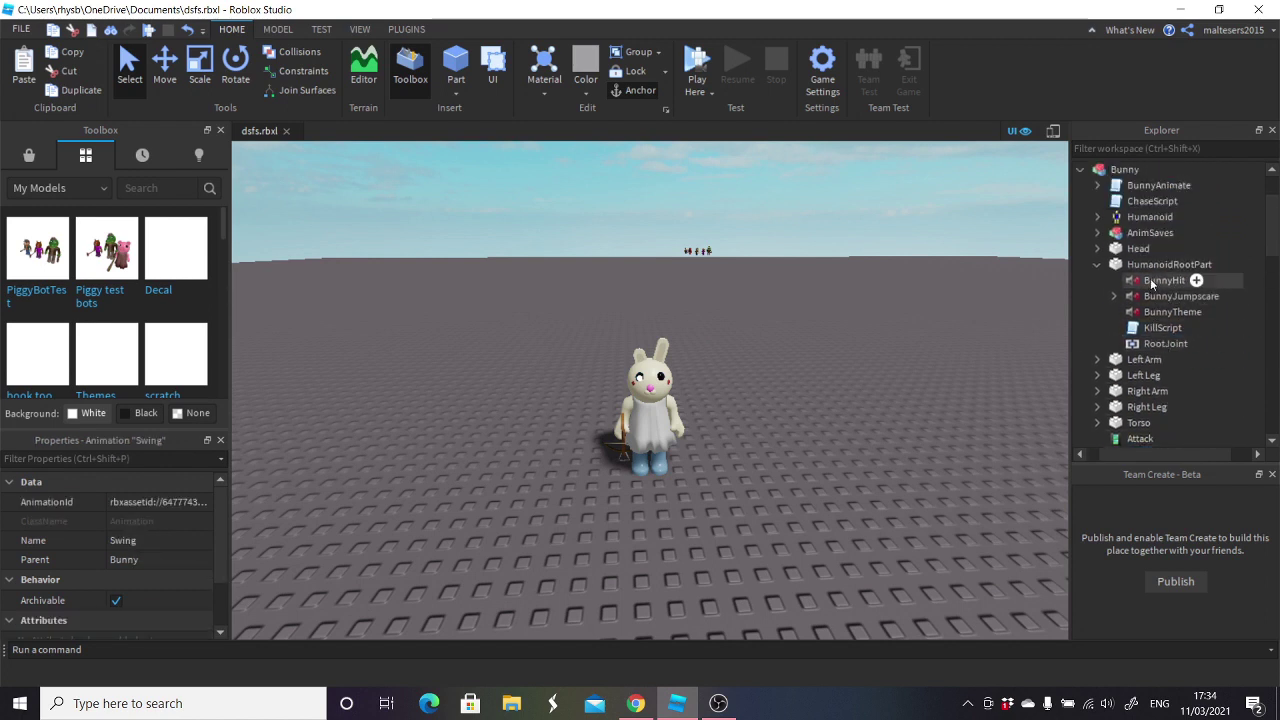
pyautogui.click(1148, 282)
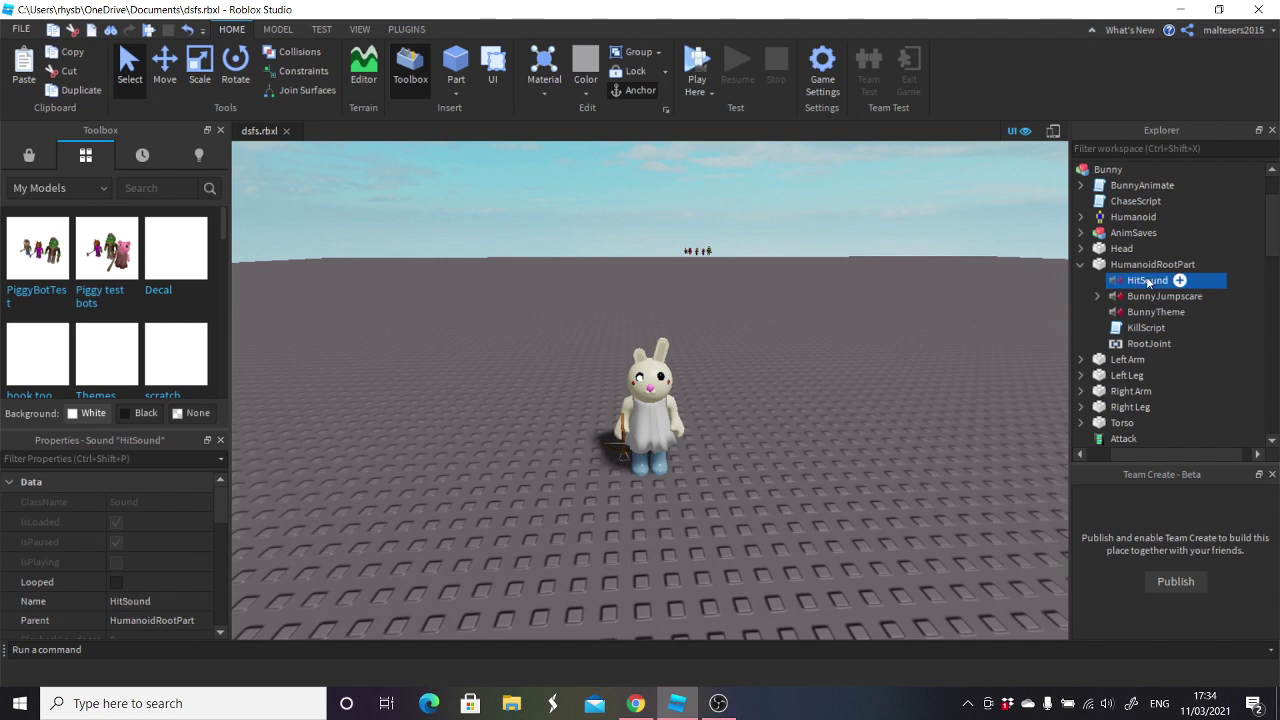
pyautogui.doubleClick(1154, 297)
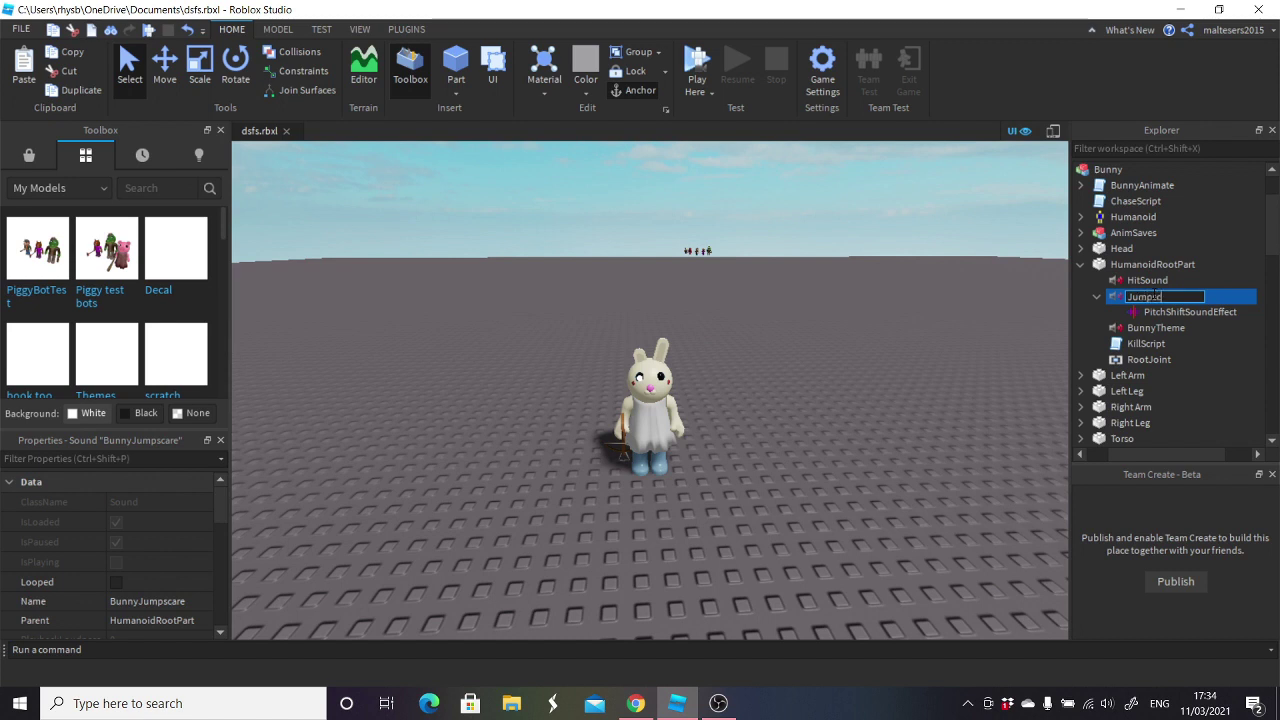
pyautogui.click(1097, 297)
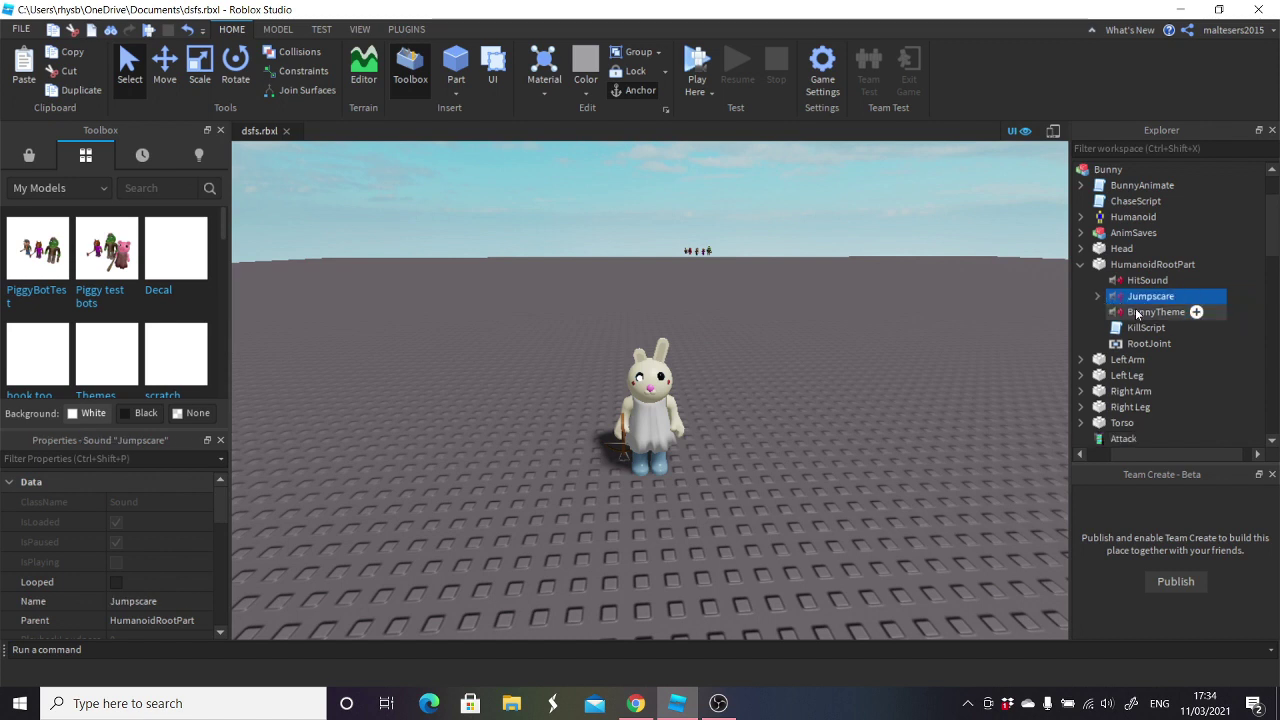
pyautogui.click(1141, 313)
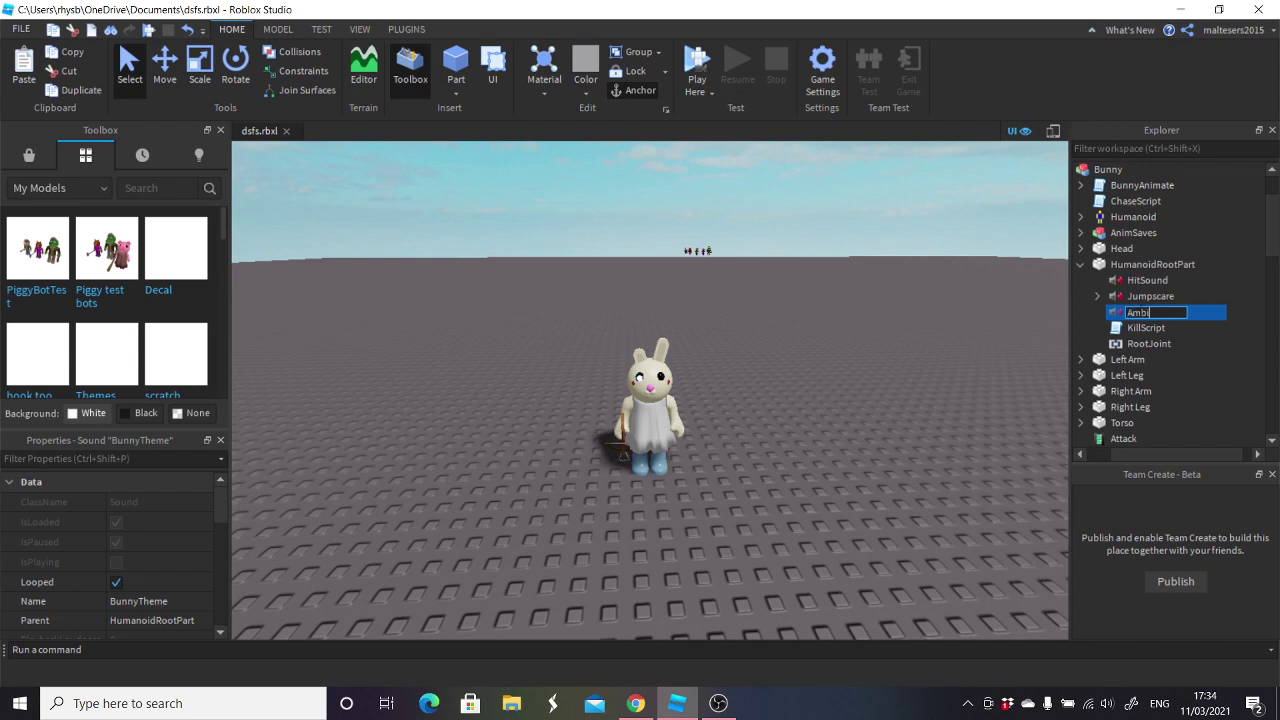
pyautogui.write('Ambience')
pyautogui.press('Return')
# - Select the Bunny model and bring up the available plugin tools
pyautogui.scroll(3, 823, 436)
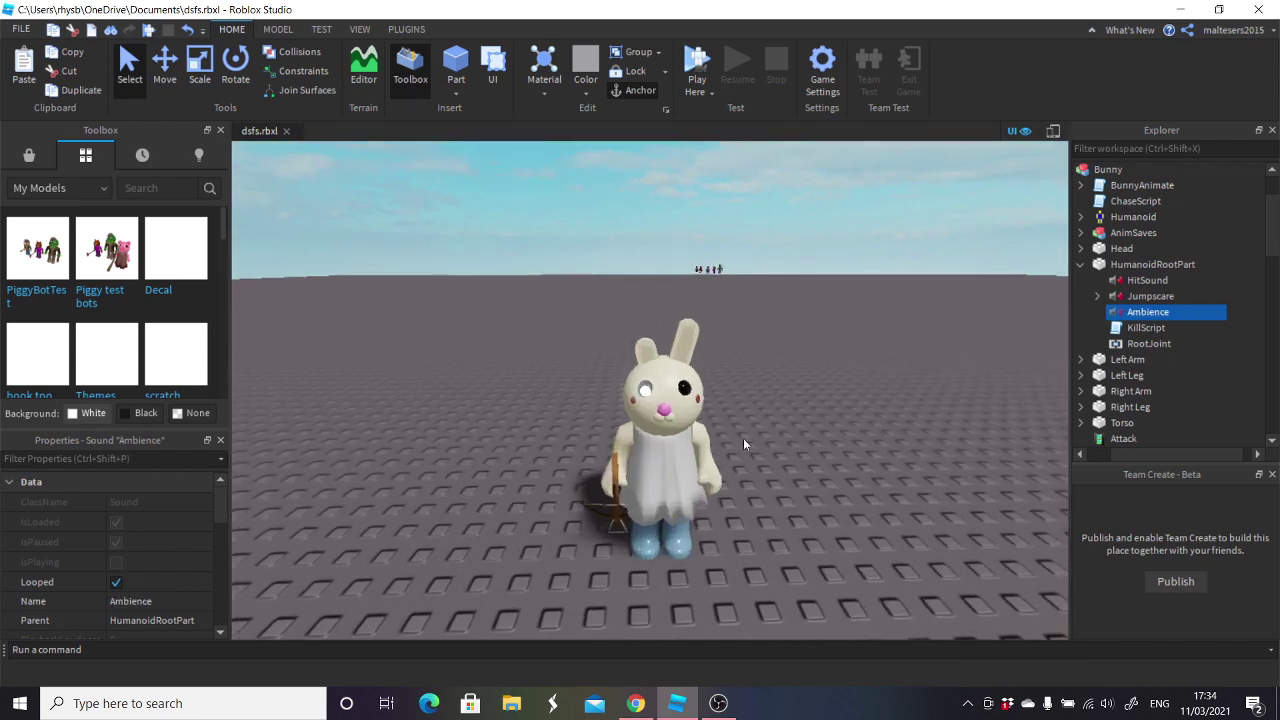
pyautogui.click(708, 347)
pyautogui.click(407, 29)
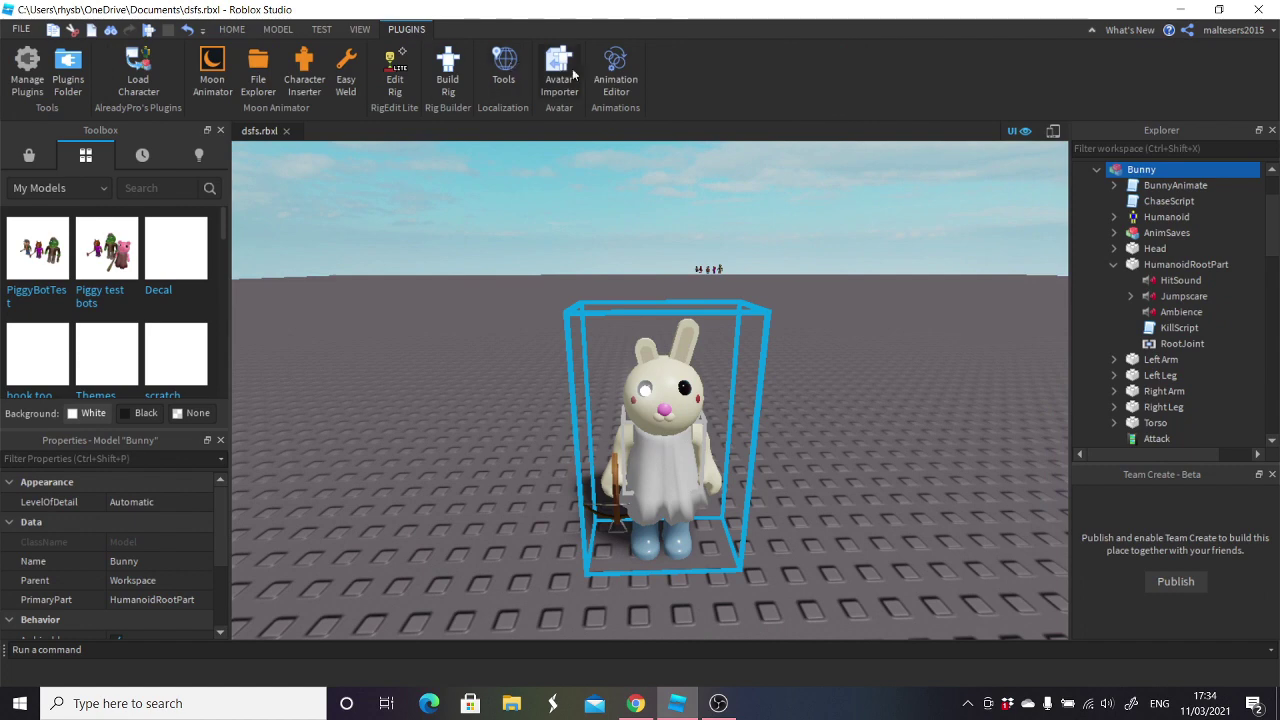
# - Preview the Bunny2Strike animation on the Bunny model in the Animation Editor, and close the editor
pyautogui.click(610, 72)
pyautogui.click(653, 192)
pyautogui.scroll(-8, 758, 405)
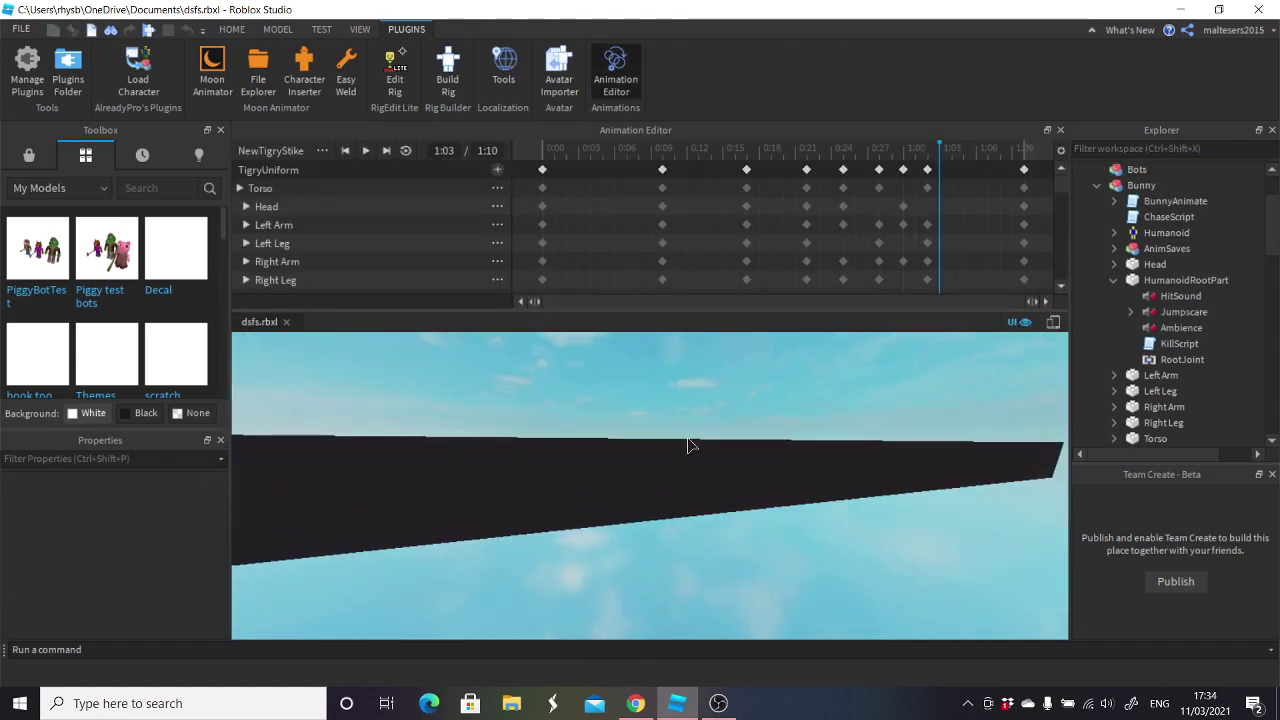
pyautogui.scroll(5, 688, 445)
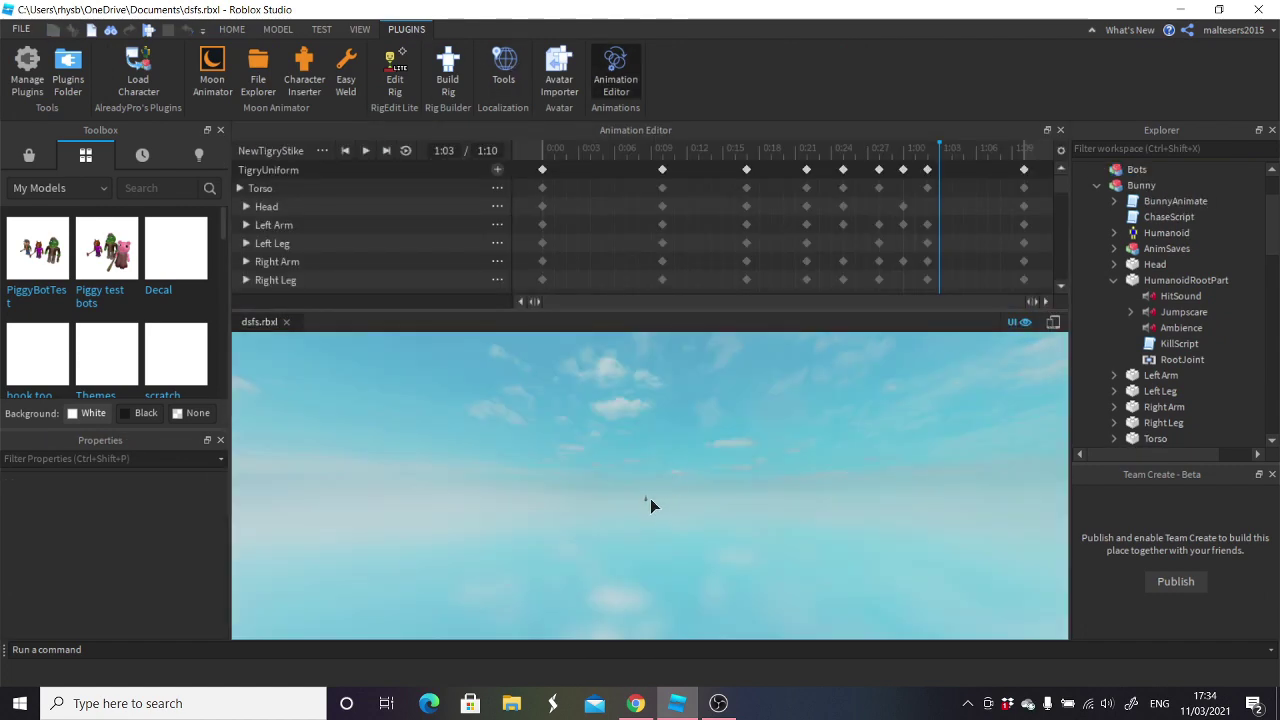
pyautogui.scroll(3, 650, 498)
pyautogui.click(650, 498)
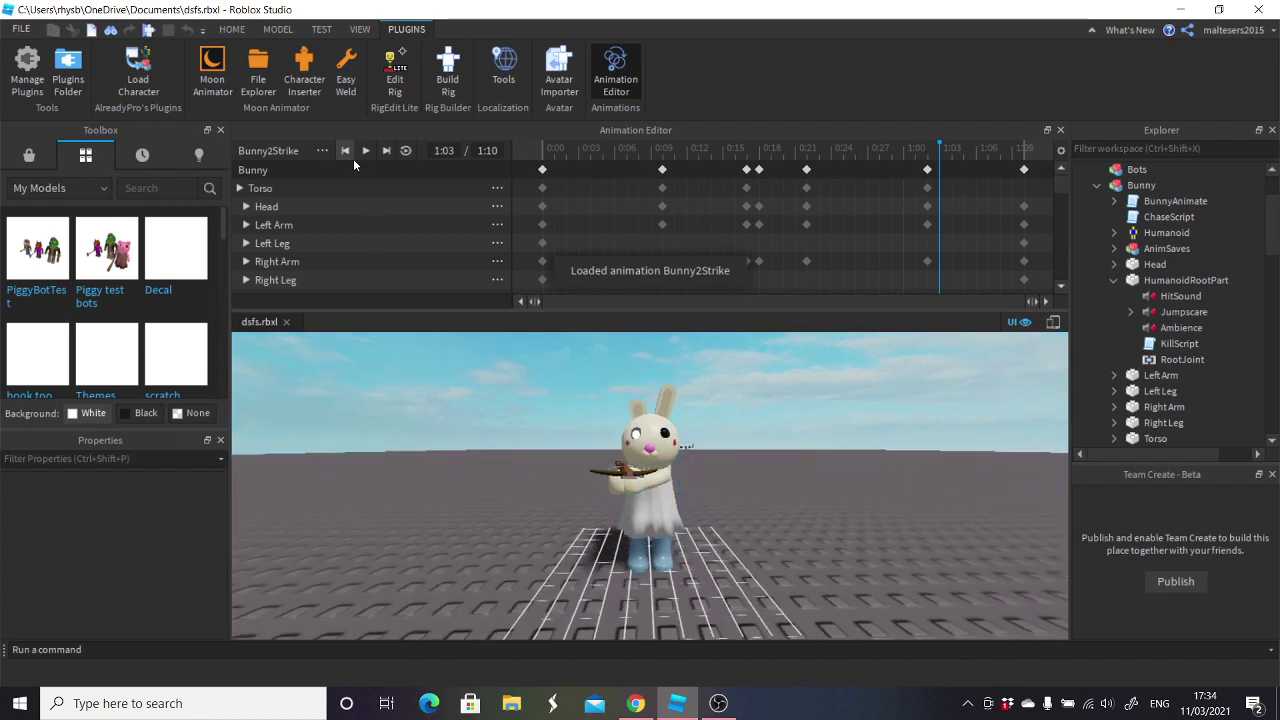
pyautogui.click(363, 151)
pyautogui.click(322, 150)
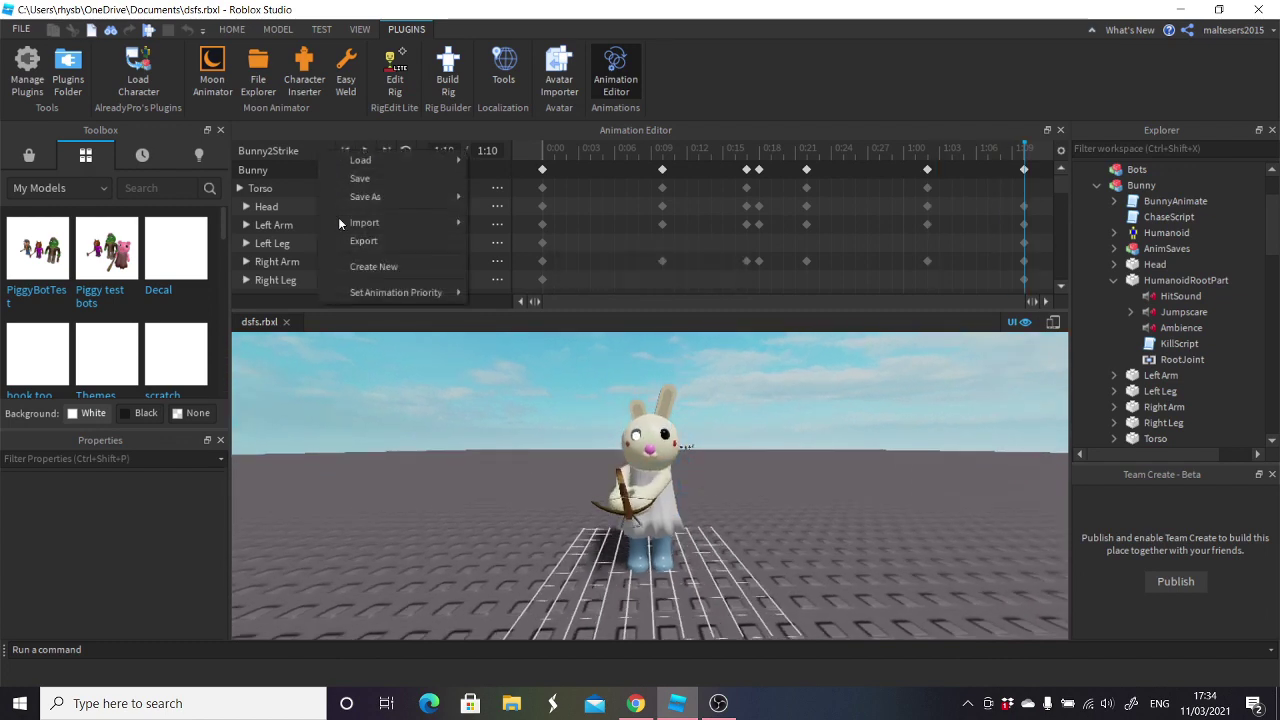
pyautogui.click(1060, 130)
pyautogui.scroll(-3, 817, 409)
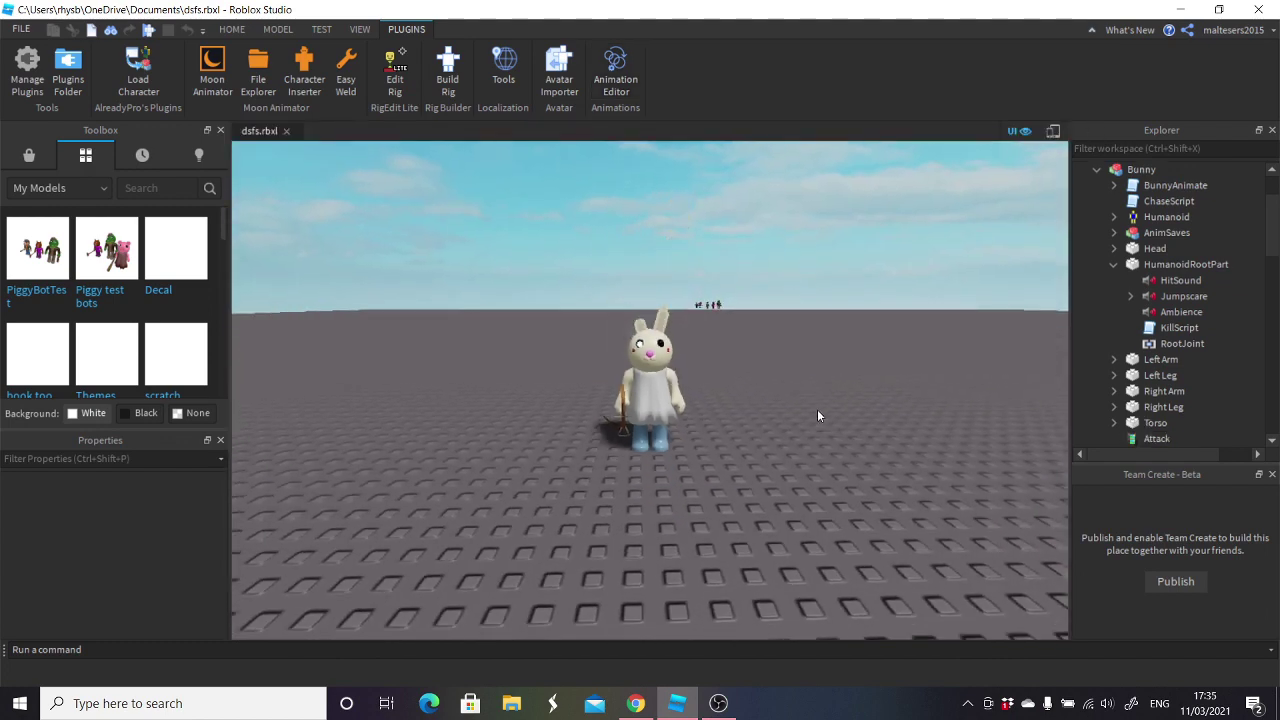
# - Open the Bunny model's ChaseScript, read through its settings and functions, and close it
pyautogui.click(660, 400)
pyautogui.scroll(2, 660, 400)
pyautogui.scroll(-1, 688, 395)
pyautogui.scroll(2, 688, 395)
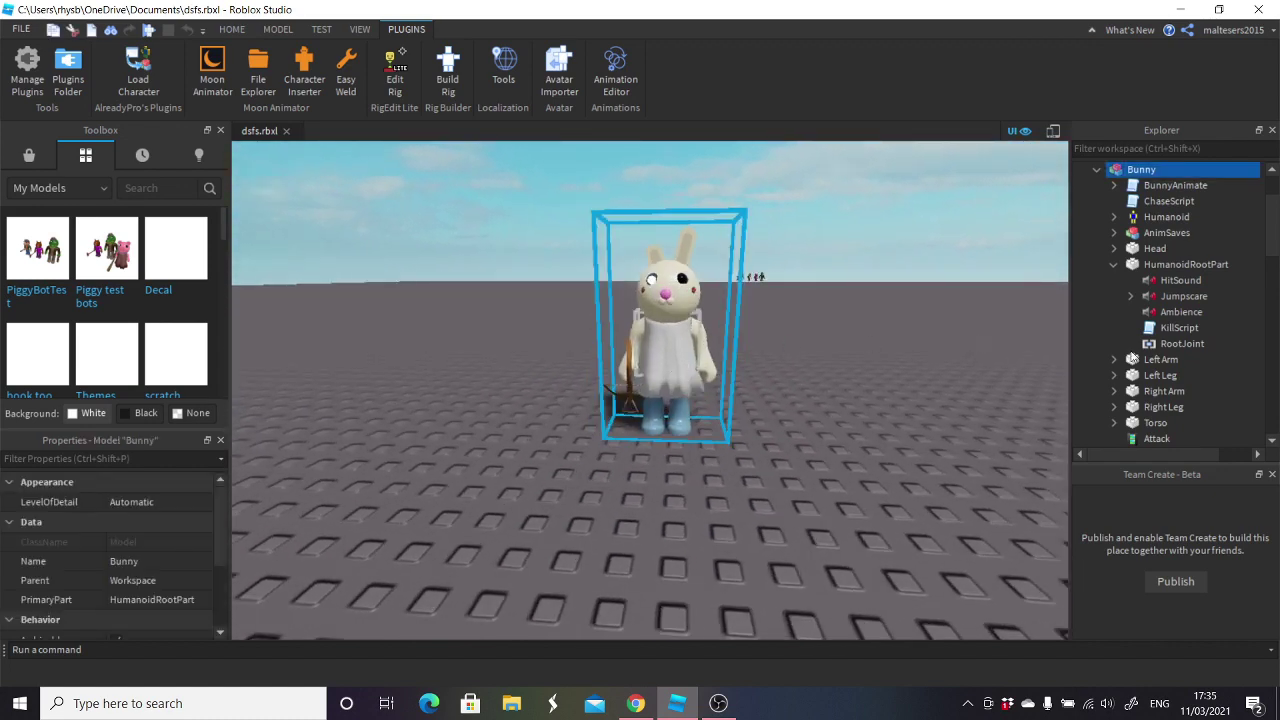
pyautogui.doubleClick(1168, 201)
pyautogui.scroll(-1, 500, 455)
pyautogui.scroll(-7, 500, 455)
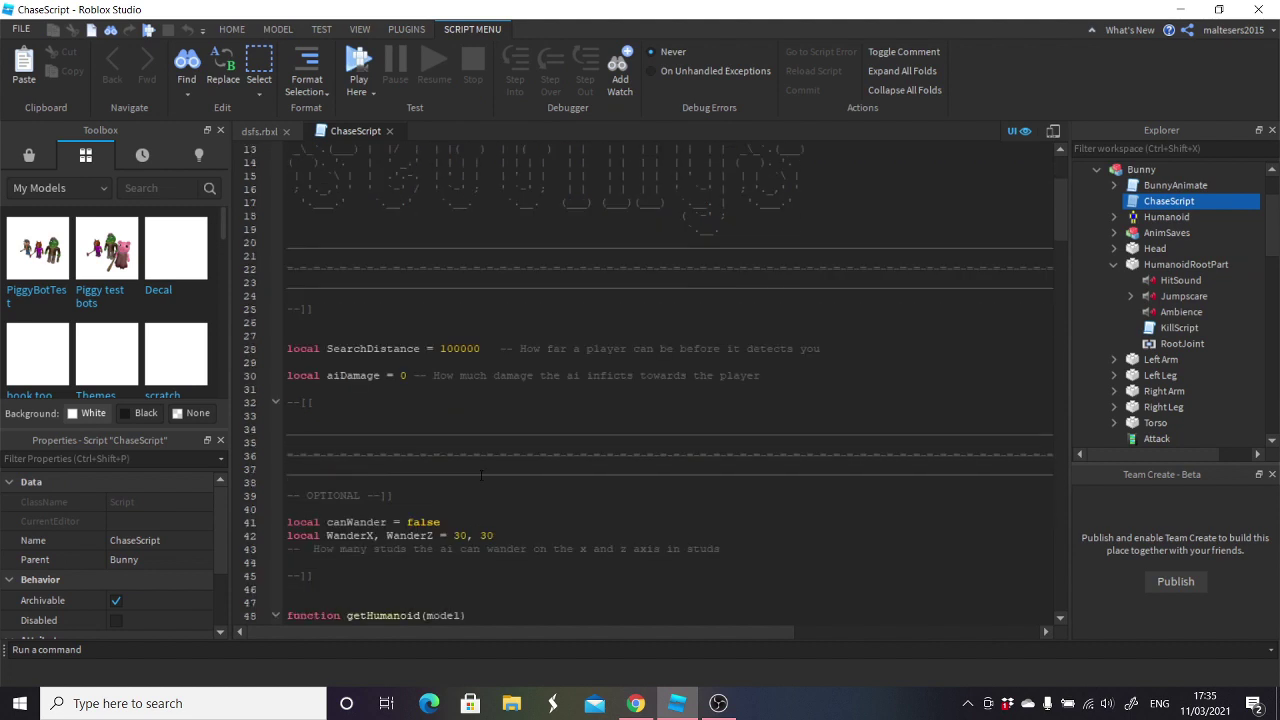
pyautogui.scroll(-17, 541, 457)
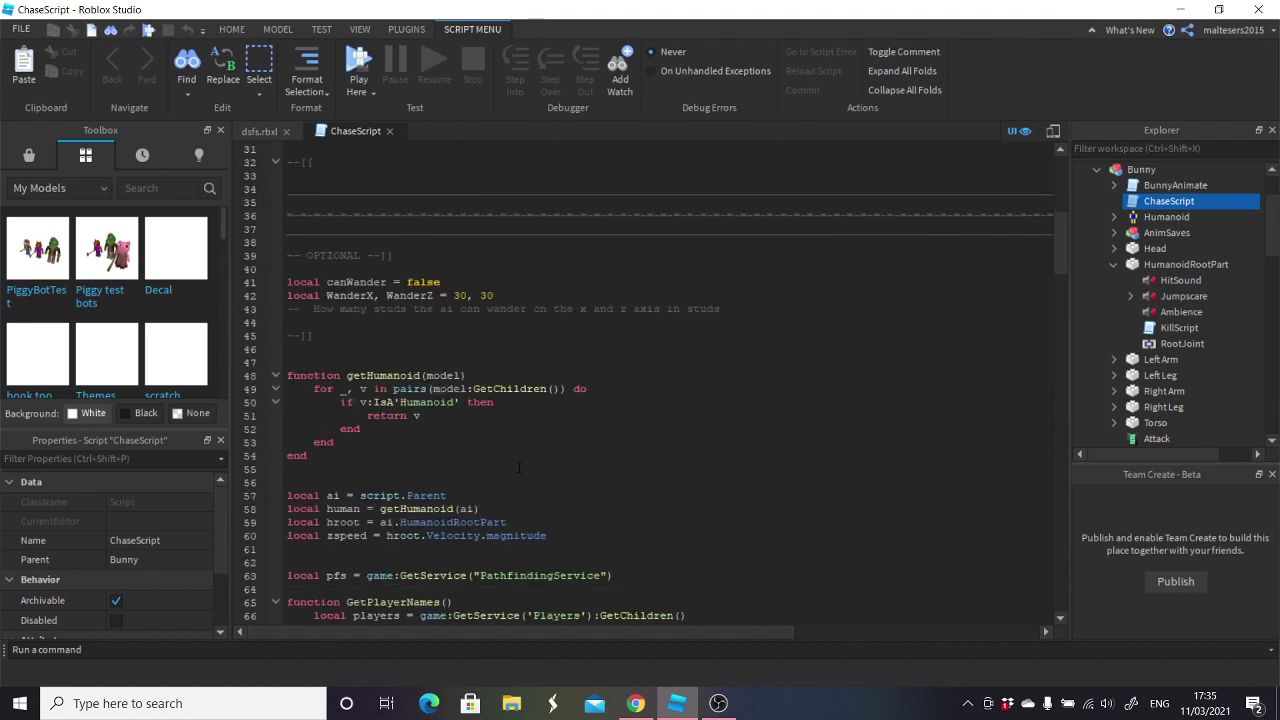
pyautogui.scroll(-2, 541, 457)
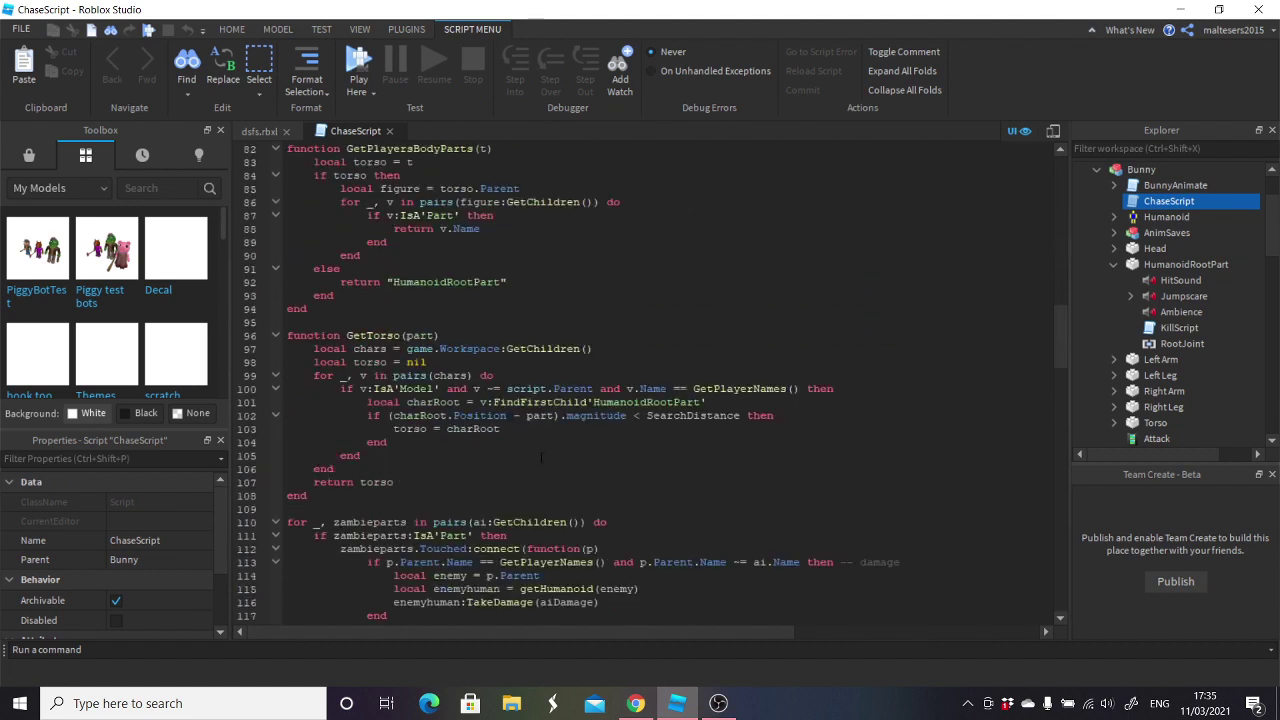
pyautogui.click(391, 131)
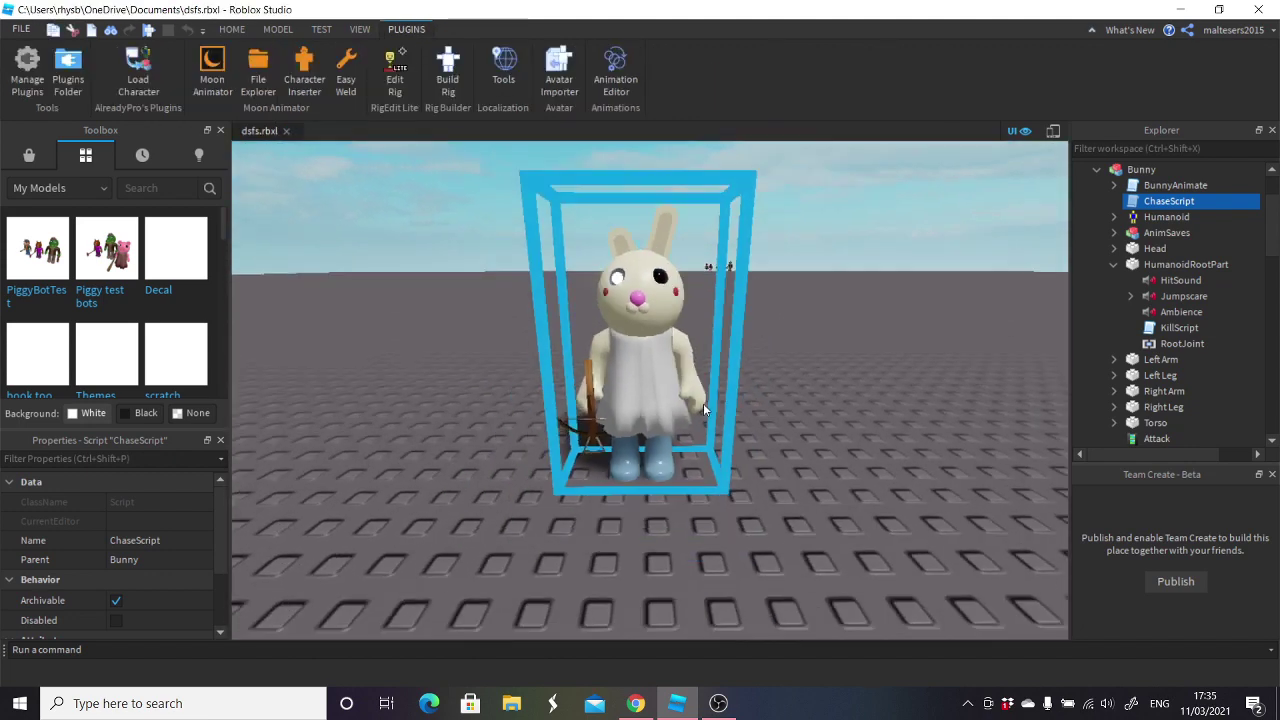
# - Examine the playback and roll-off distance properties of the Ambience sound in Bunny's HumanoidRootPart
pyautogui.click(687, 400)
pyautogui.moveTo(743, 427); pyautogui.dragTo(775, 460, button='right')
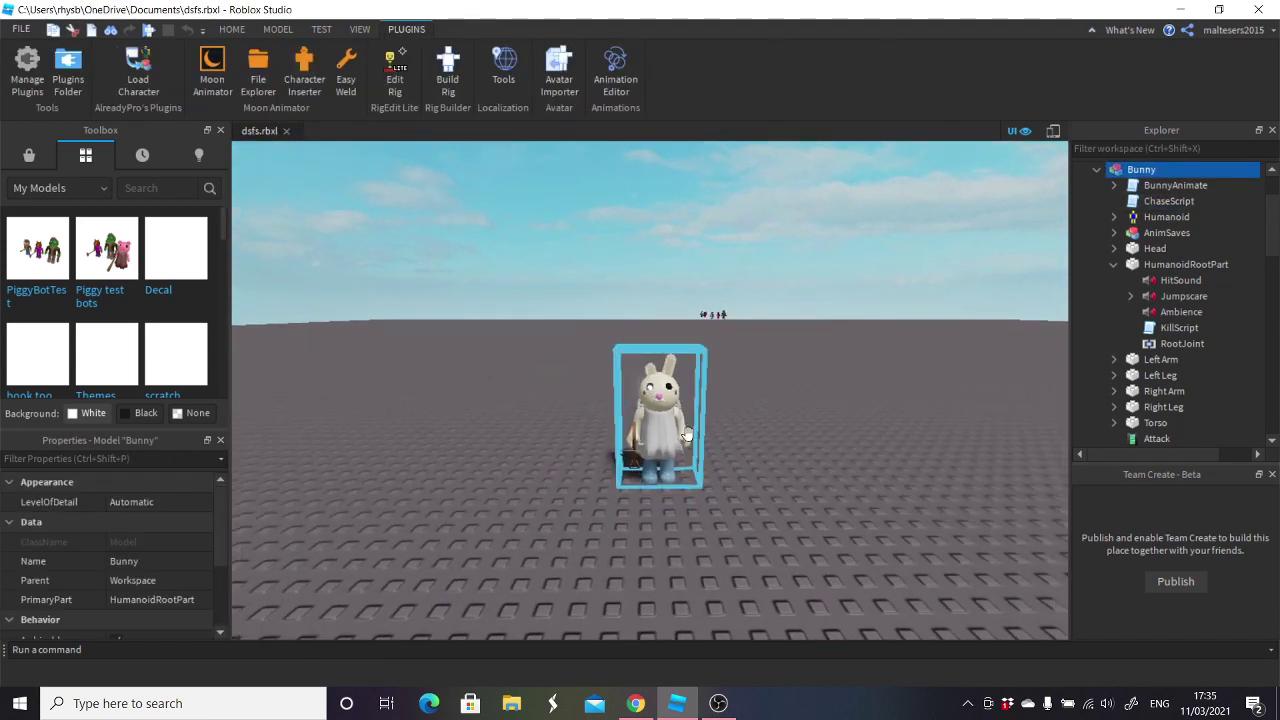
pyautogui.click(1167, 312)
pyautogui.scroll(-3, 110, 565)
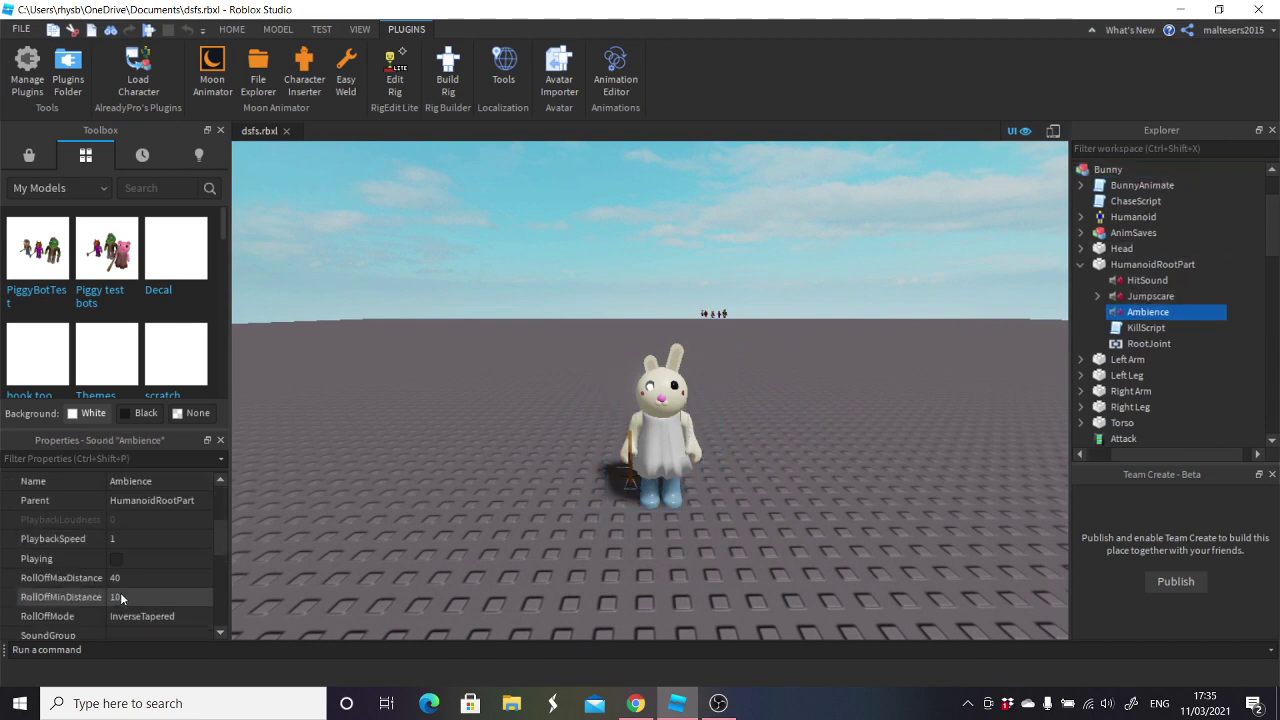
pyautogui.click(559, 553)
pyautogui.scroll(-5, 559, 553)
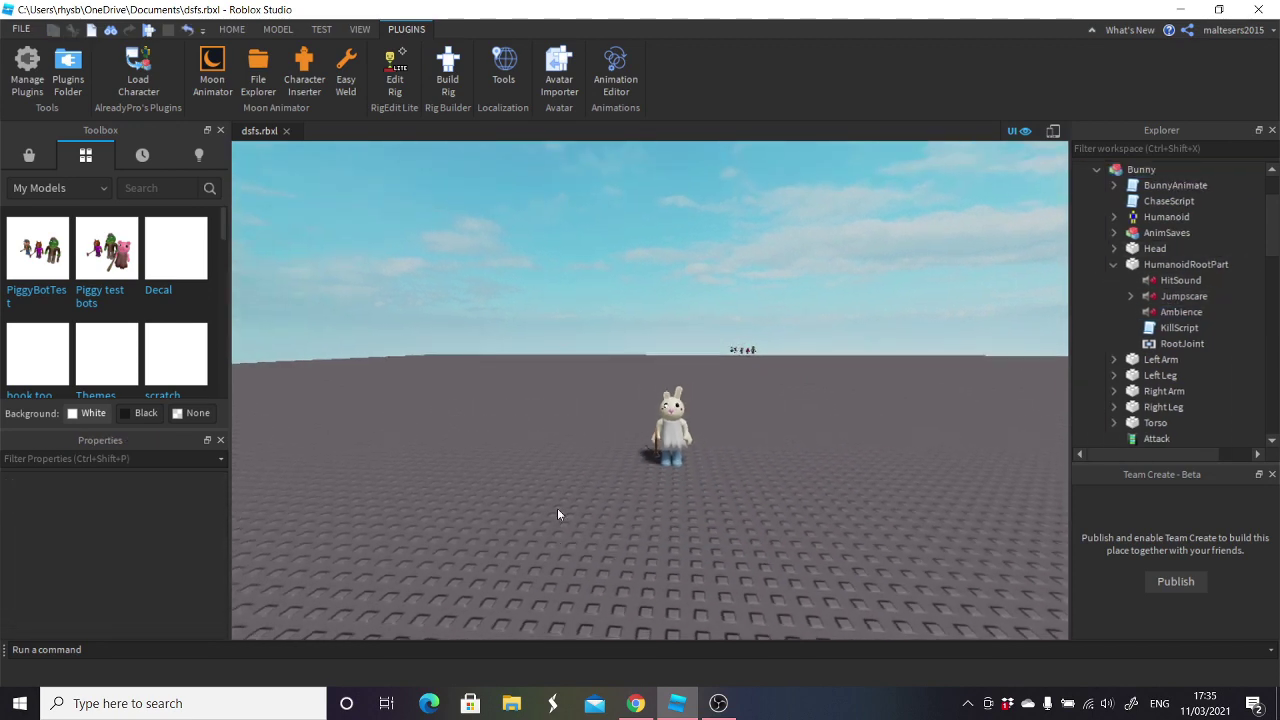
# - Start a playtest from the current camera position and check the recording in OBS while it loads
pyautogui.click(230, 30)
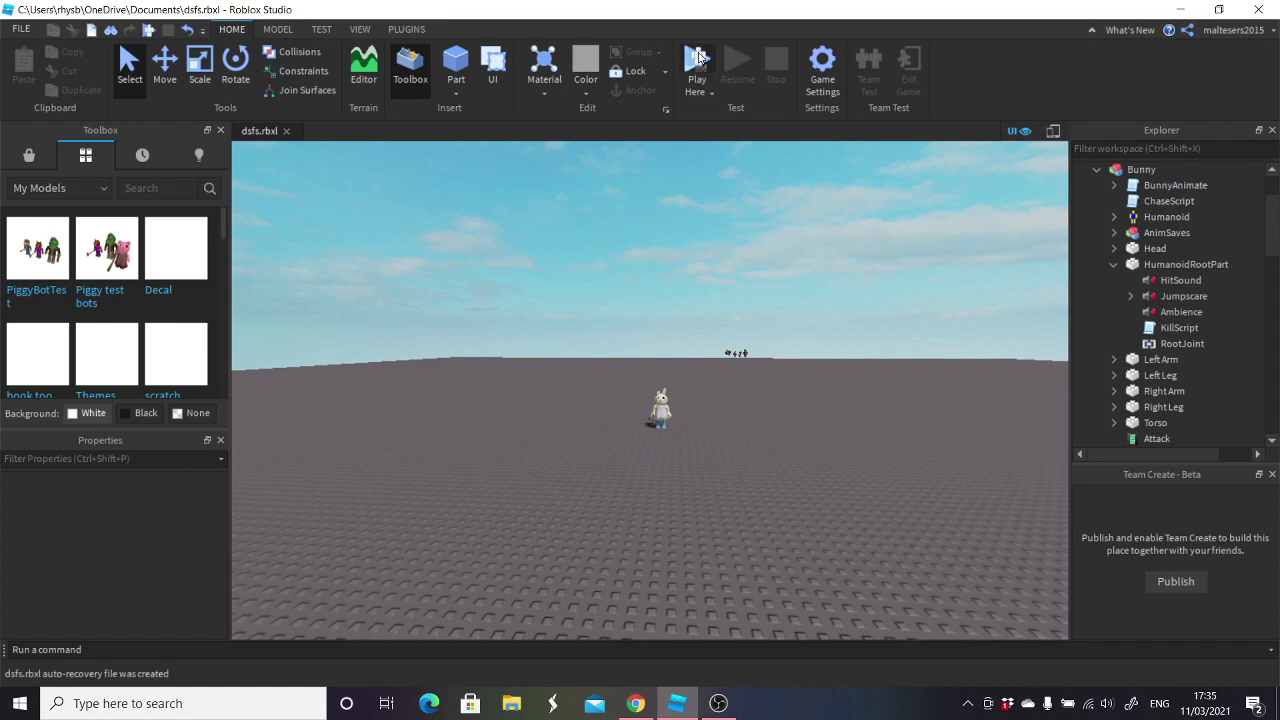
pyautogui.click(697, 60)
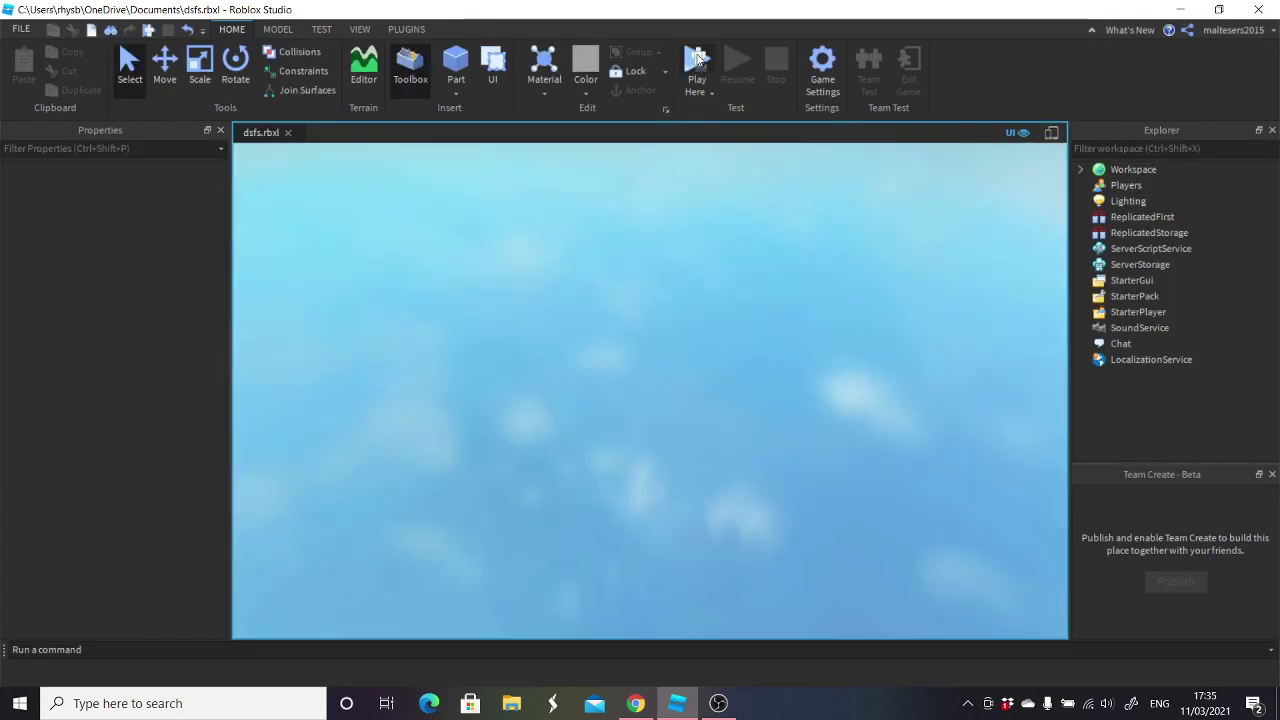
pyautogui.click(718, 703)
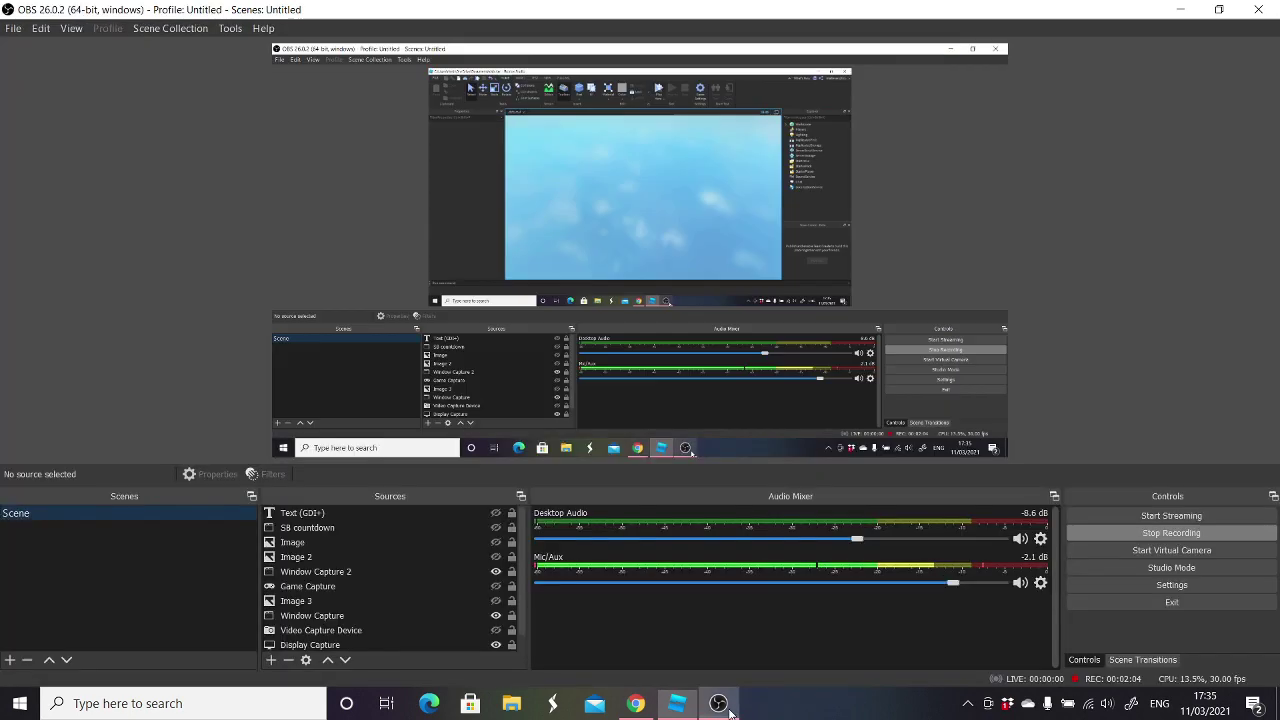
pyautogui.click(718, 703)
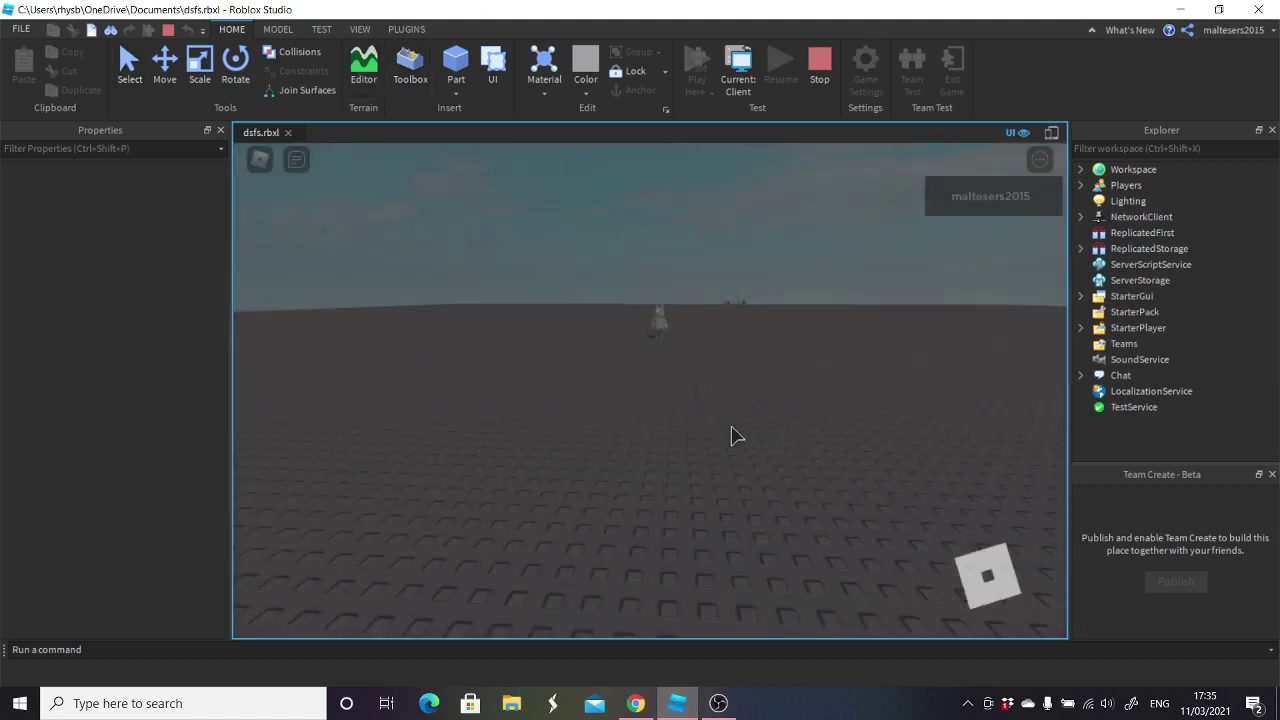
# - Examine the bunny's pose and jumpscare up close in the running playtest, and stop the test
pyautogui.scroll(5, 718, 406)
pyautogui.scroll(-10, 712, 400)
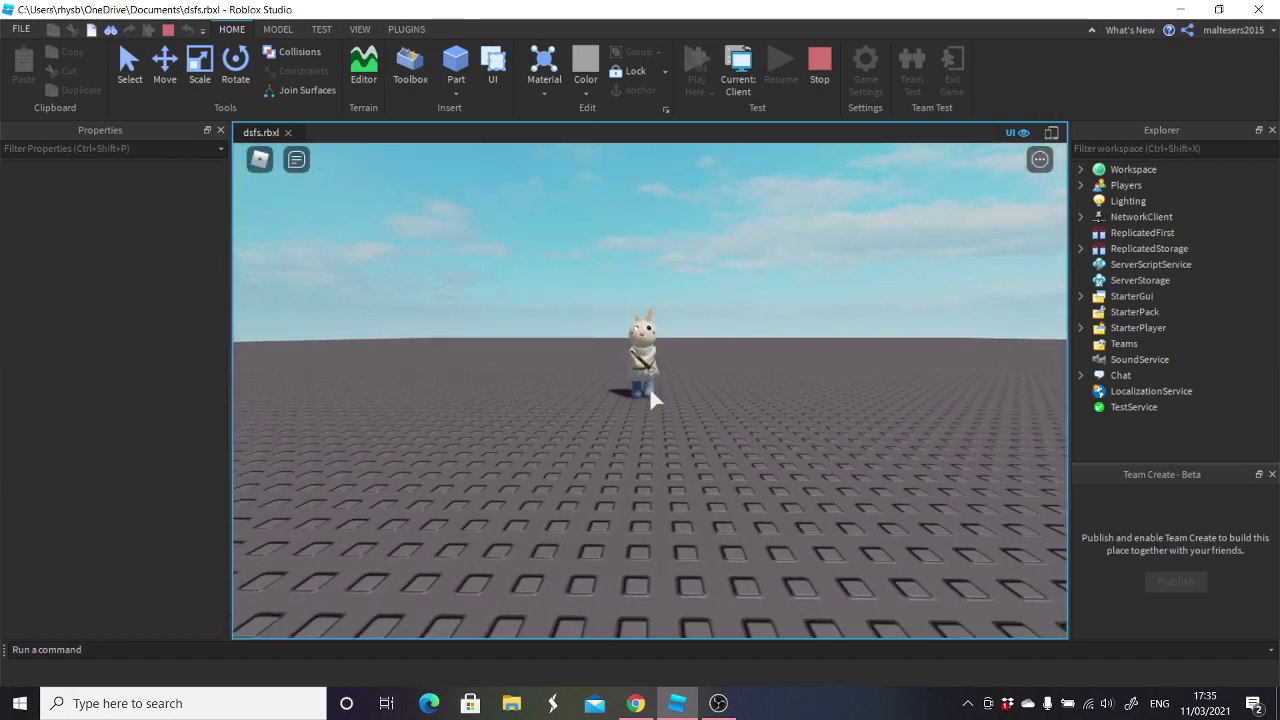
pyautogui.press('s')
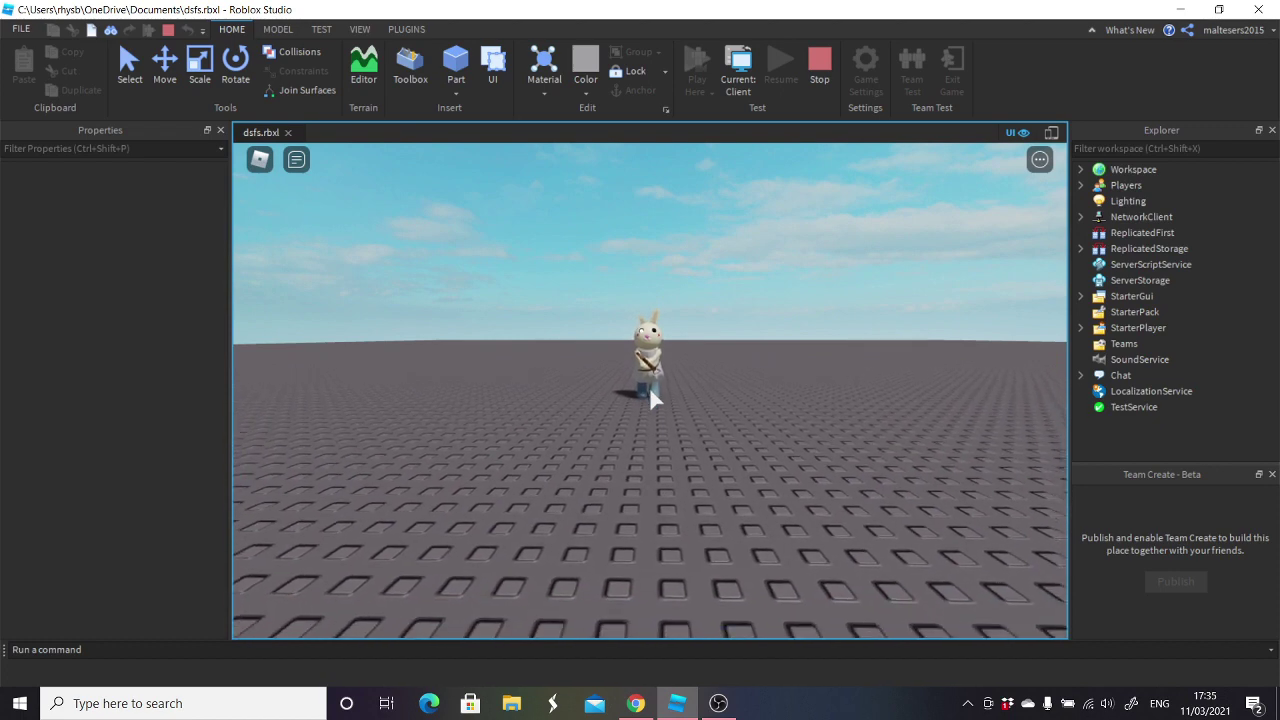
pyautogui.press('s')
pyautogui.press('s')
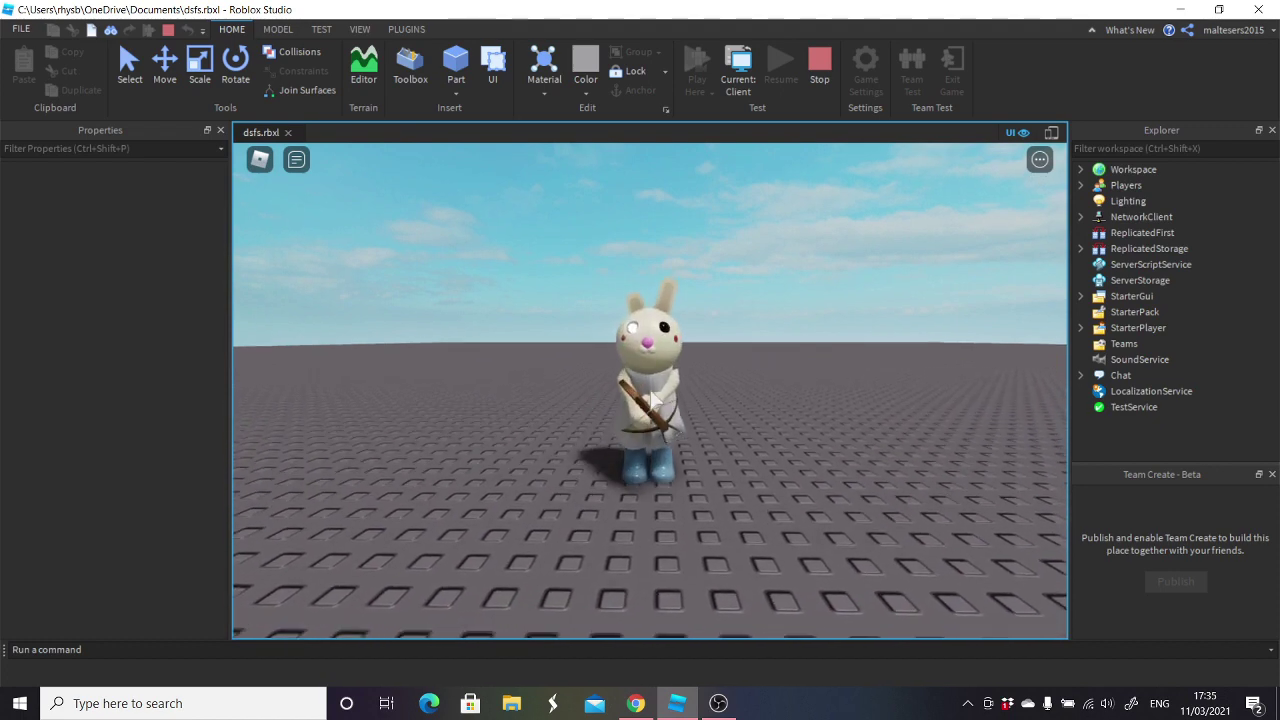
pyautogui.press('s')
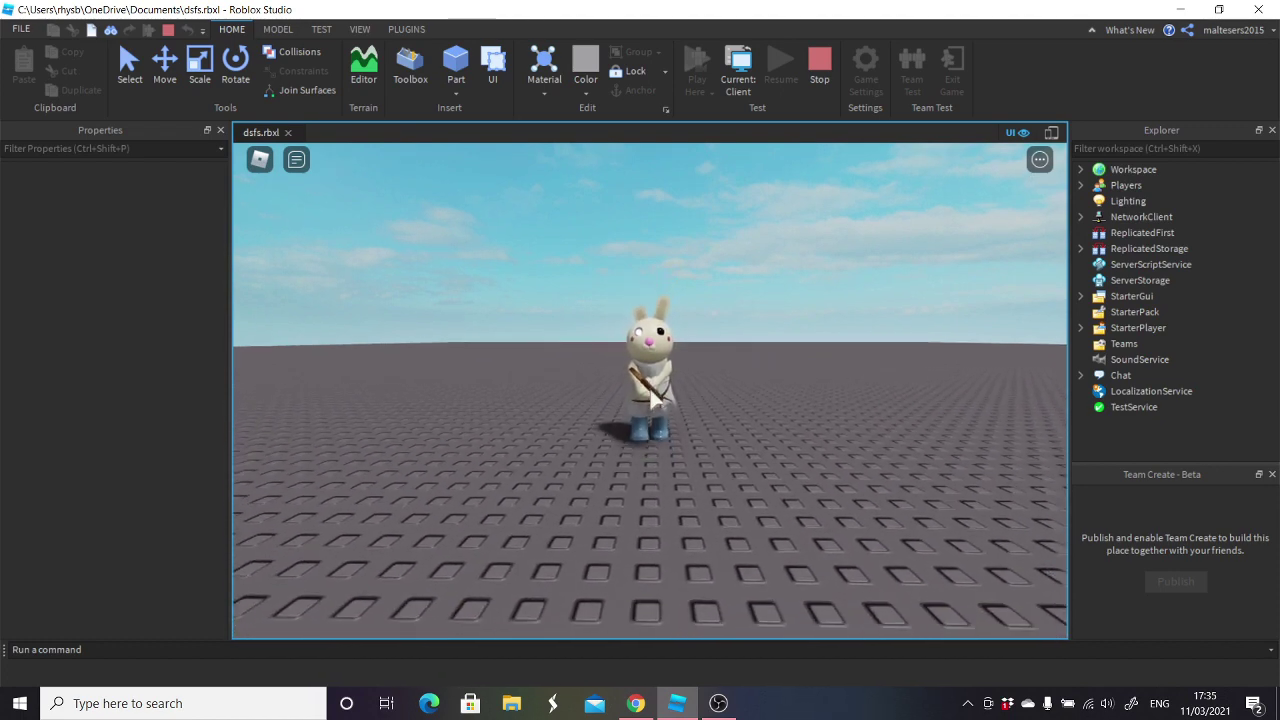
pyautogui.scroll(3, 650, 400)
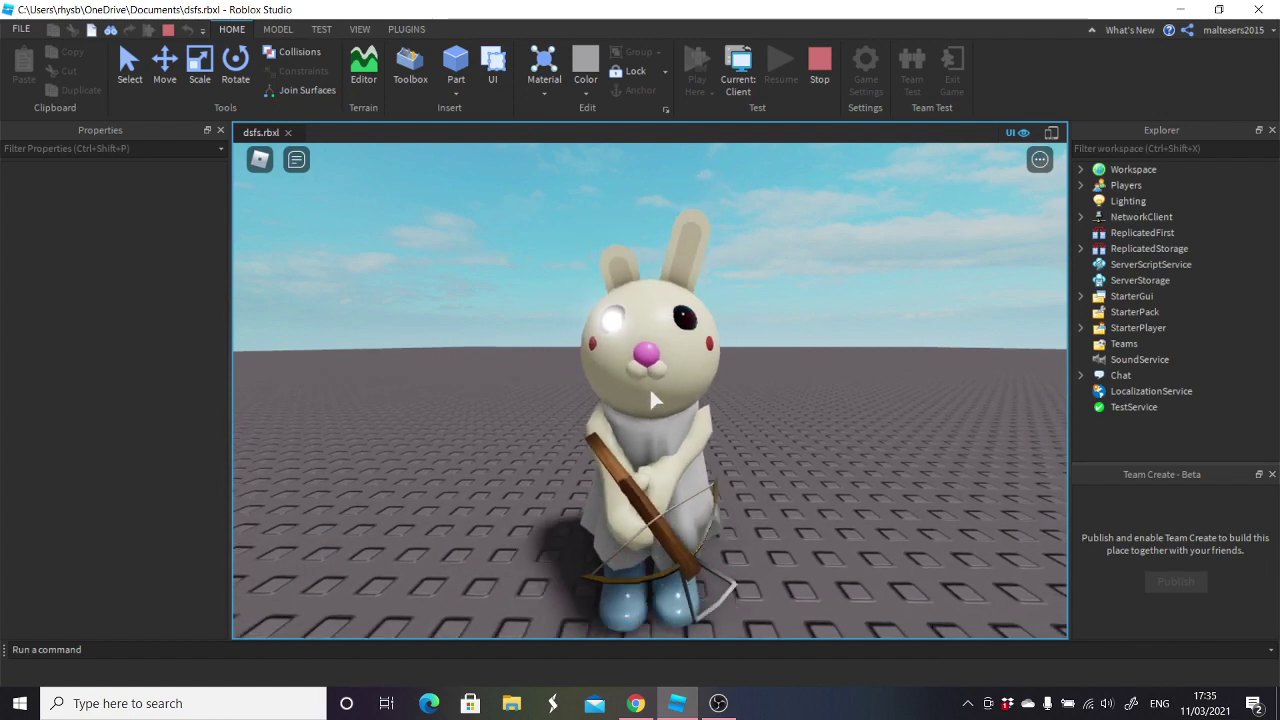
pyautogui.scroll(-4, 650, 400)
pyautogui.scroll(7, 650, 400)
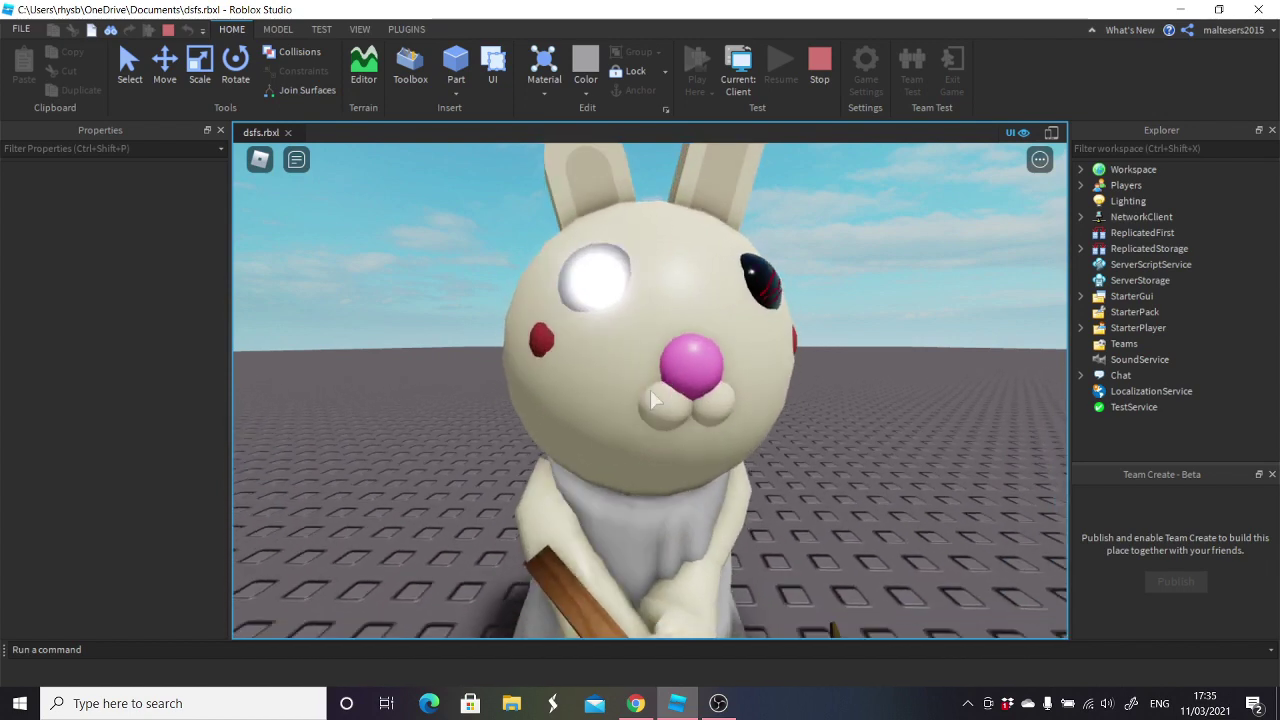
pyautogui.press('w')
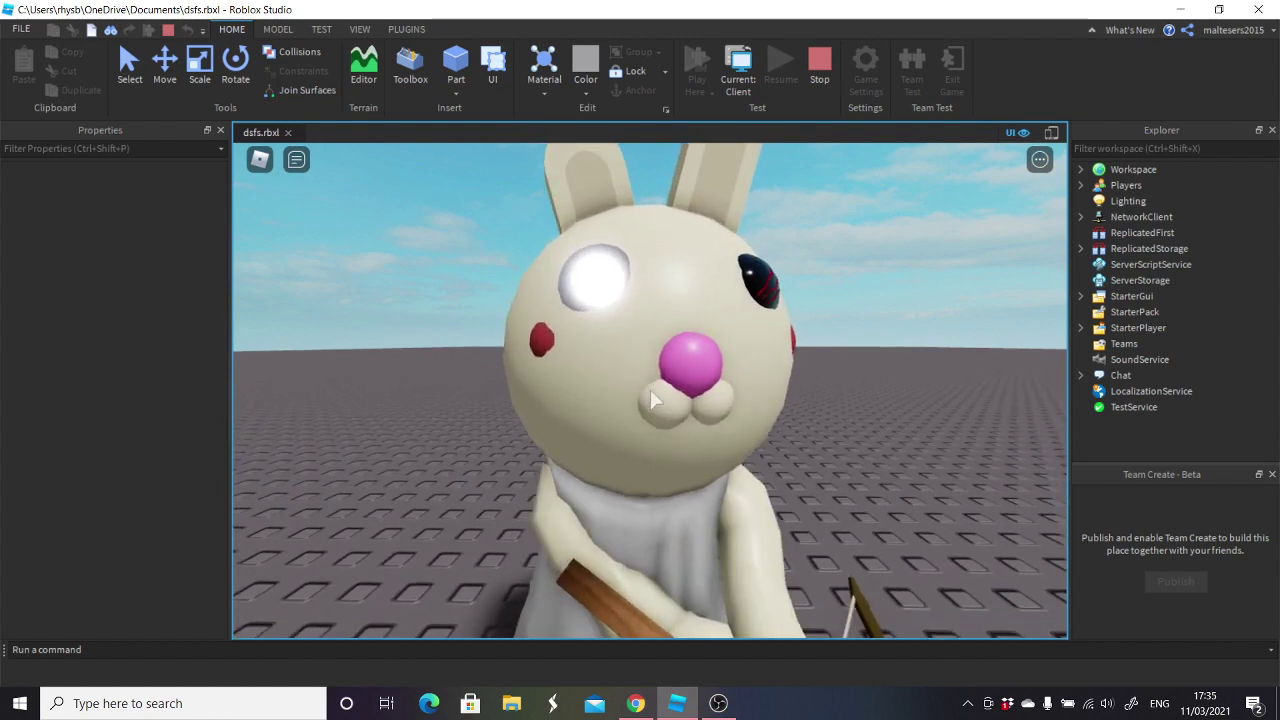
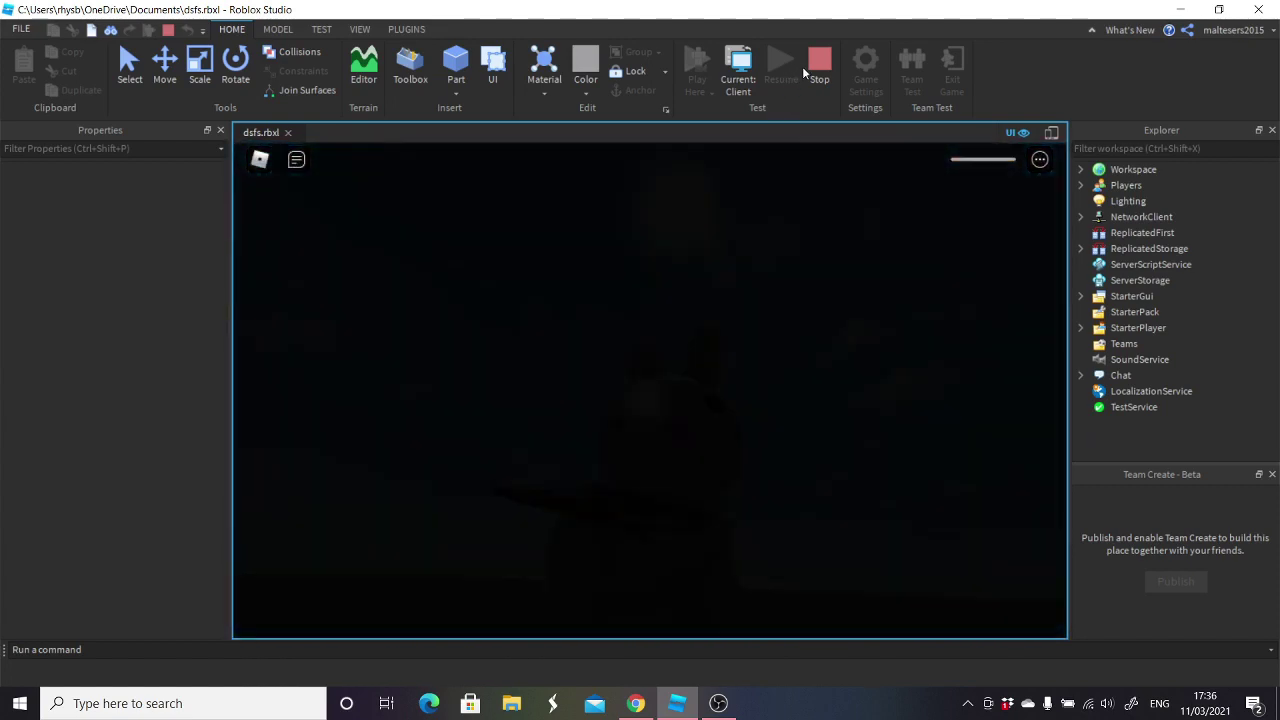
pyautogui.click(806, 70)
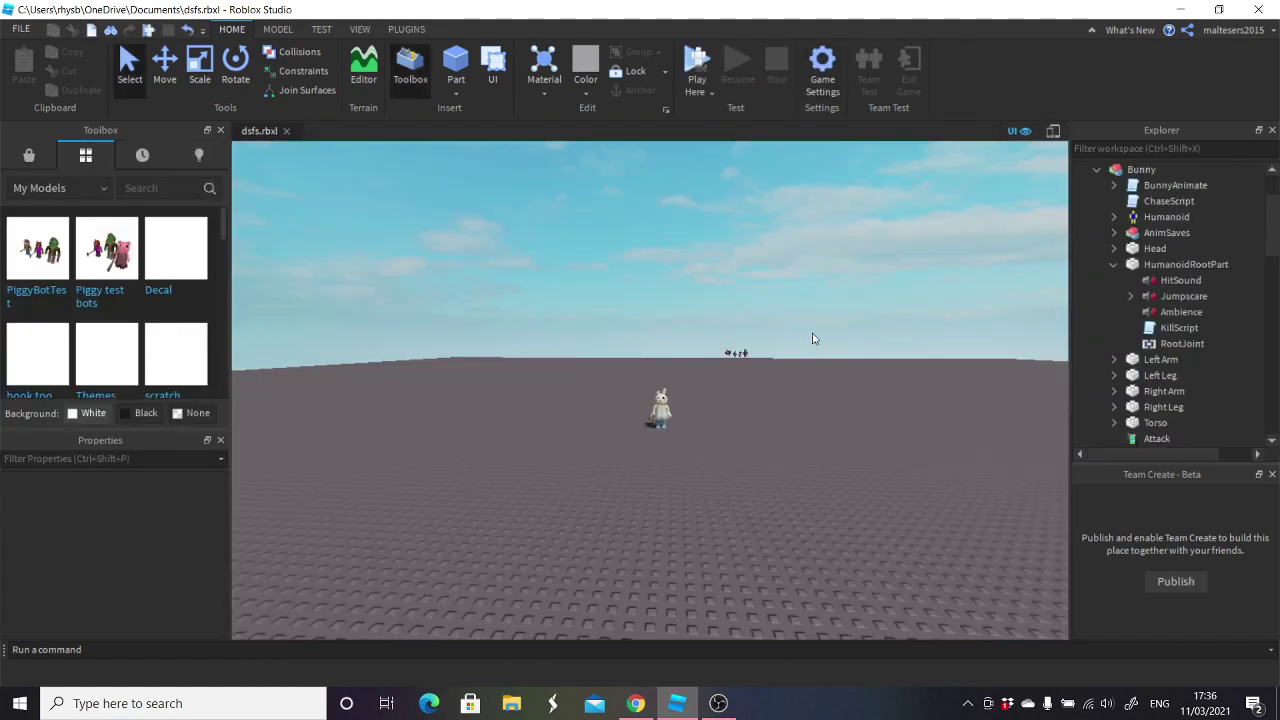
# - Turn off CanCollide for the weapon Part inside the Bunny model's Right Arm, and clear the selection
pyautogui.press('w')
pyautogui.click(706, 497)
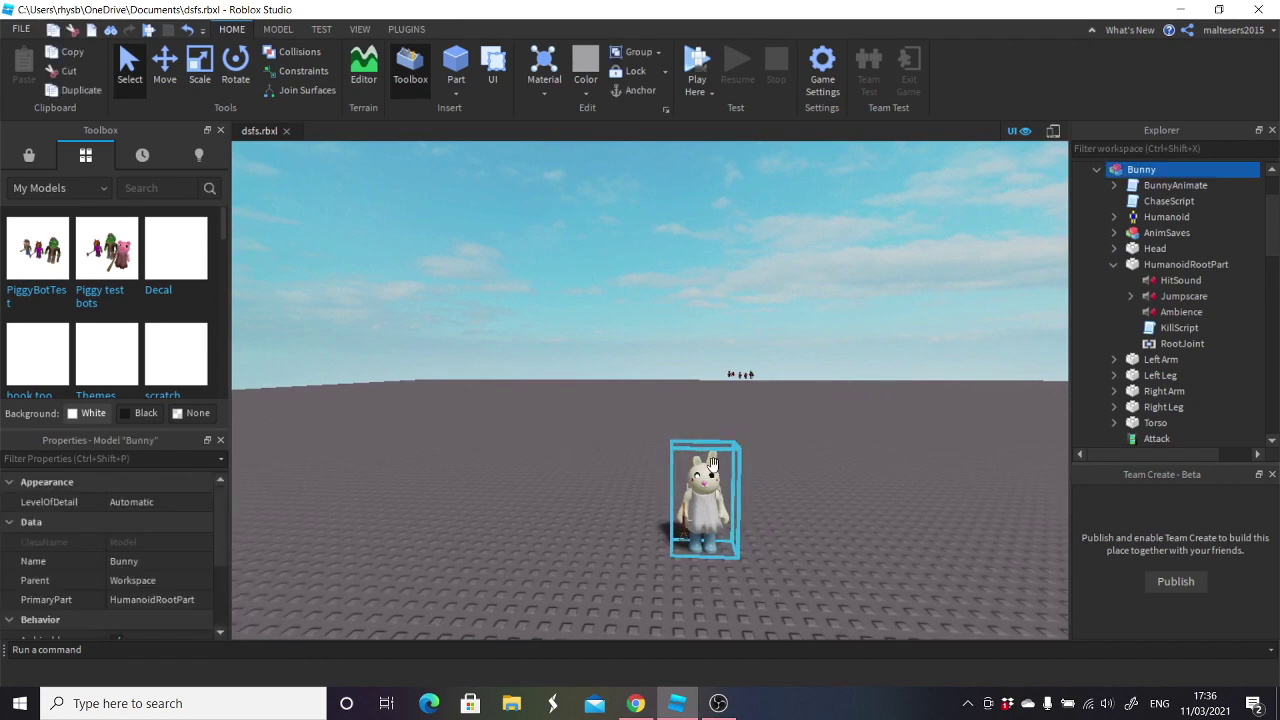
pyautogui.moveTo(706, 497); pyautogui.dragTo(730, 518, button='right')
pyautogui.press('w')
pyautogui.scroll(-3, 1176, 260)
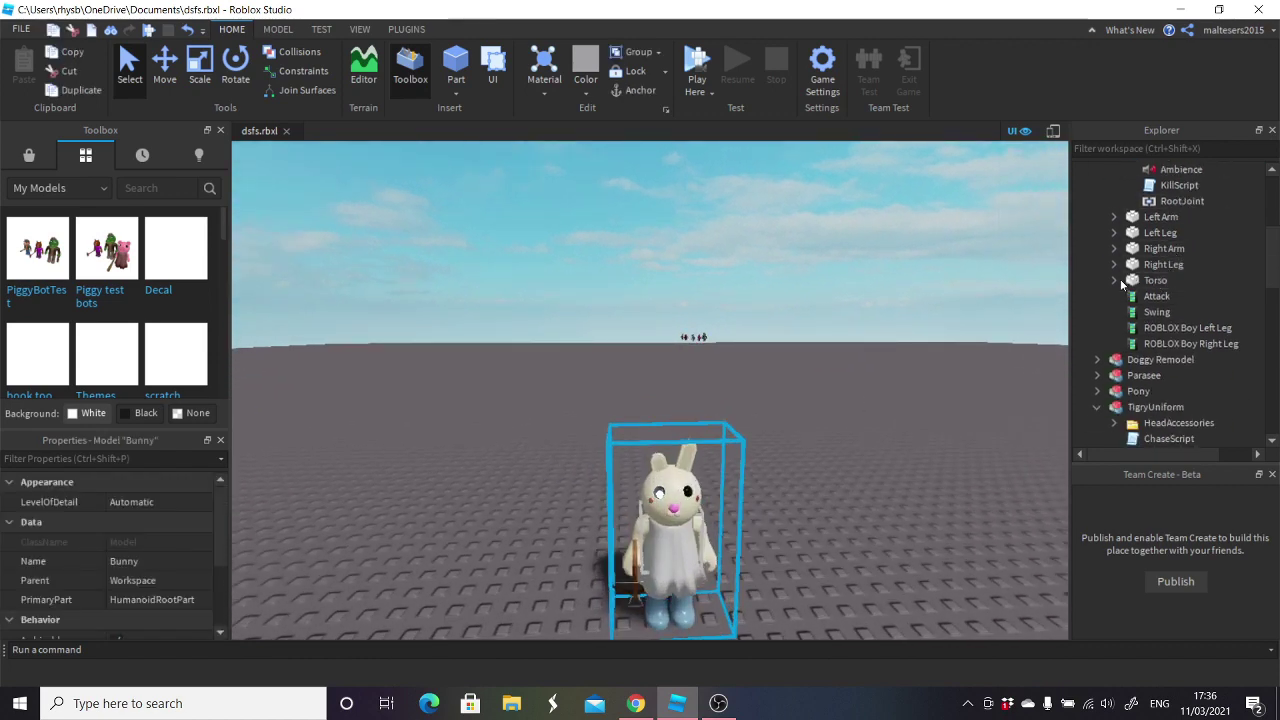
pyautogui.click(1114, 250)
pyautogui.click(1130, 298)
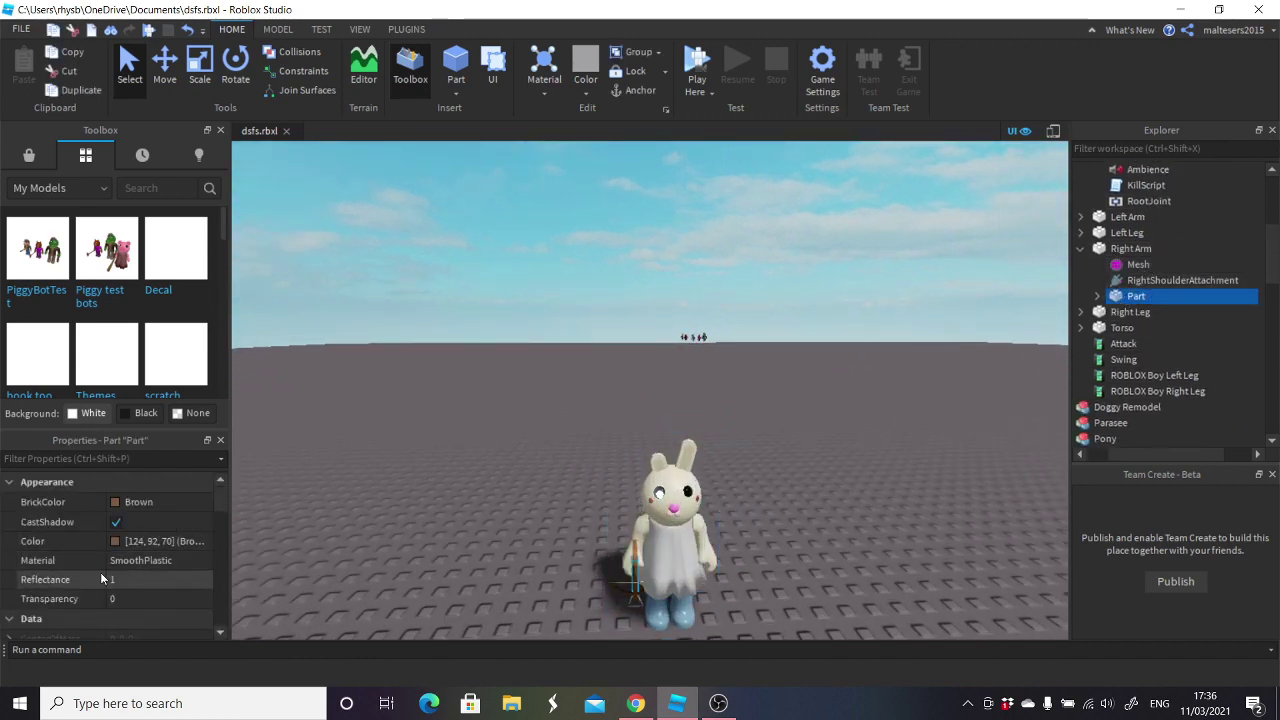
pyautogui.scroll(-3, 127, 590)
pyautogui.scroll(2, 124, 580)
pyautogui.scroll(-4, 124, 570)
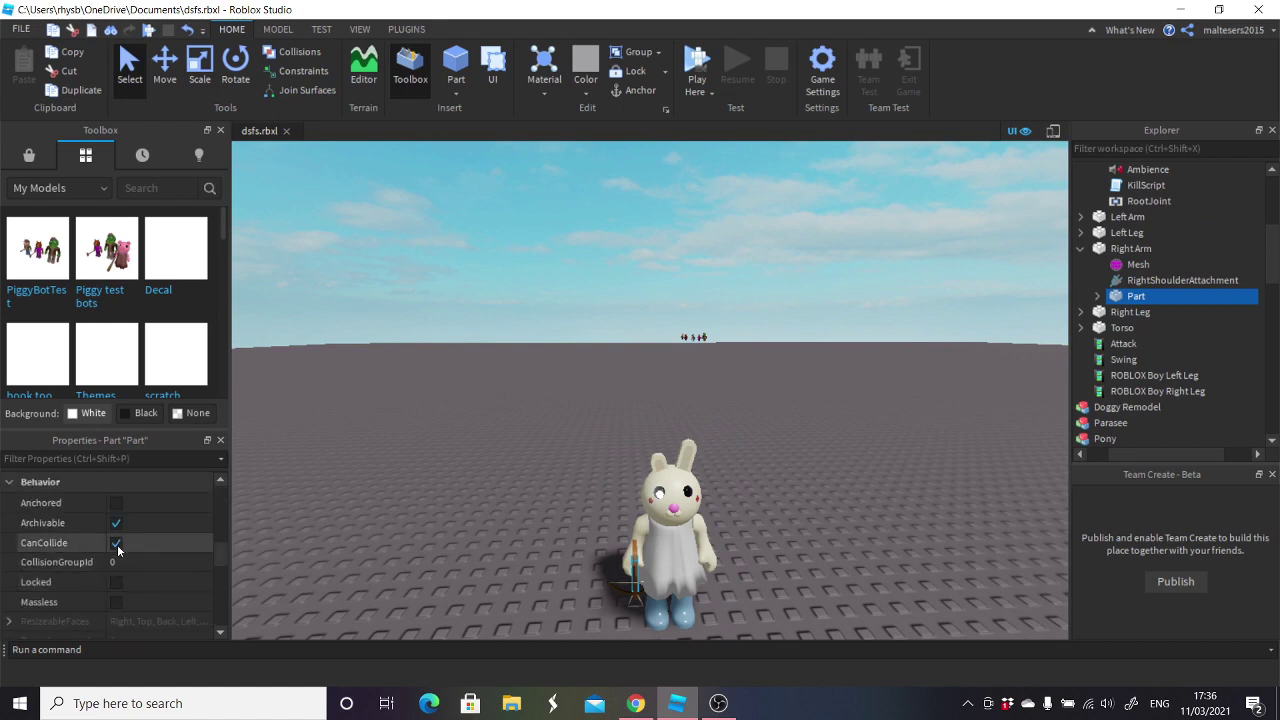
pyautogui.click(117, 545)
pyautogui.click(606, 448)
# - Check the collision setting of the Bunny model's Right Arm itself
pyautogui.press('s')
pyautogui.moveTo(606, 448); pyautogui.dragTo(606, 475, button='right')
pyautogui.press('d')
pyautogui.press('s')
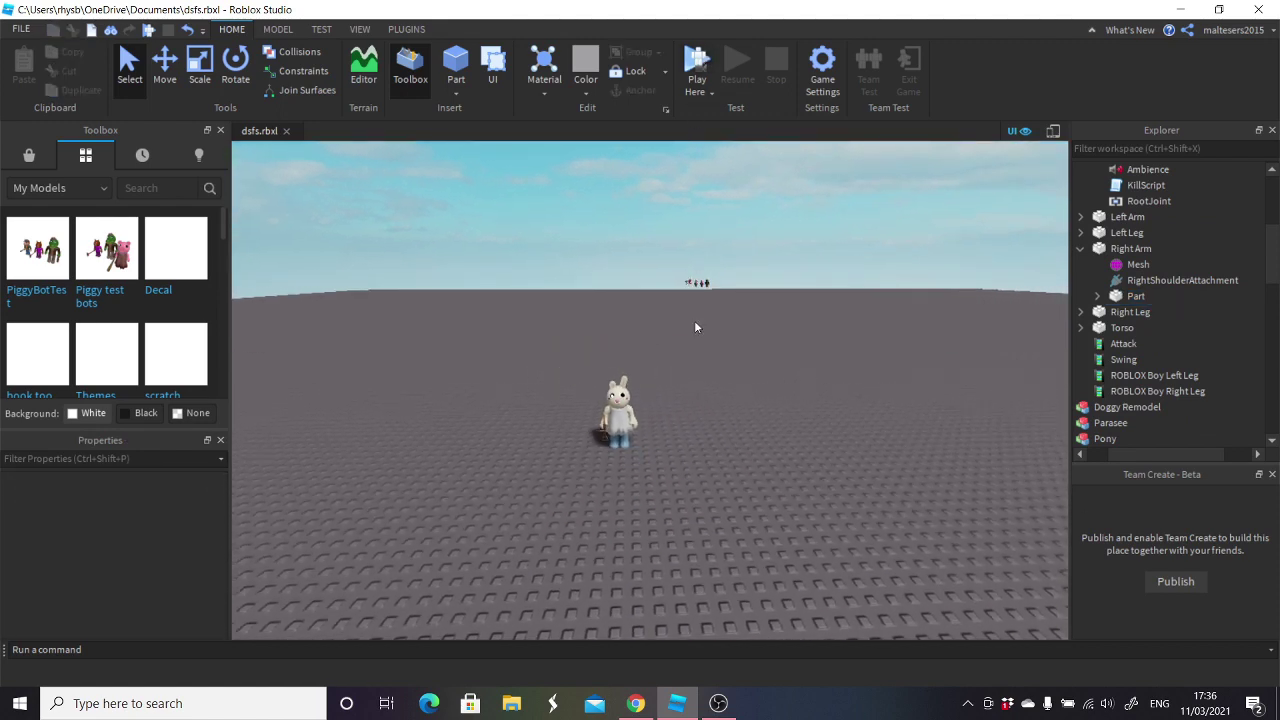
pyautogui.press('w')
pyautogui.press('a')
pyautogui.click(1133, 248)
pyautogui.scroll(-3, 120, 528)
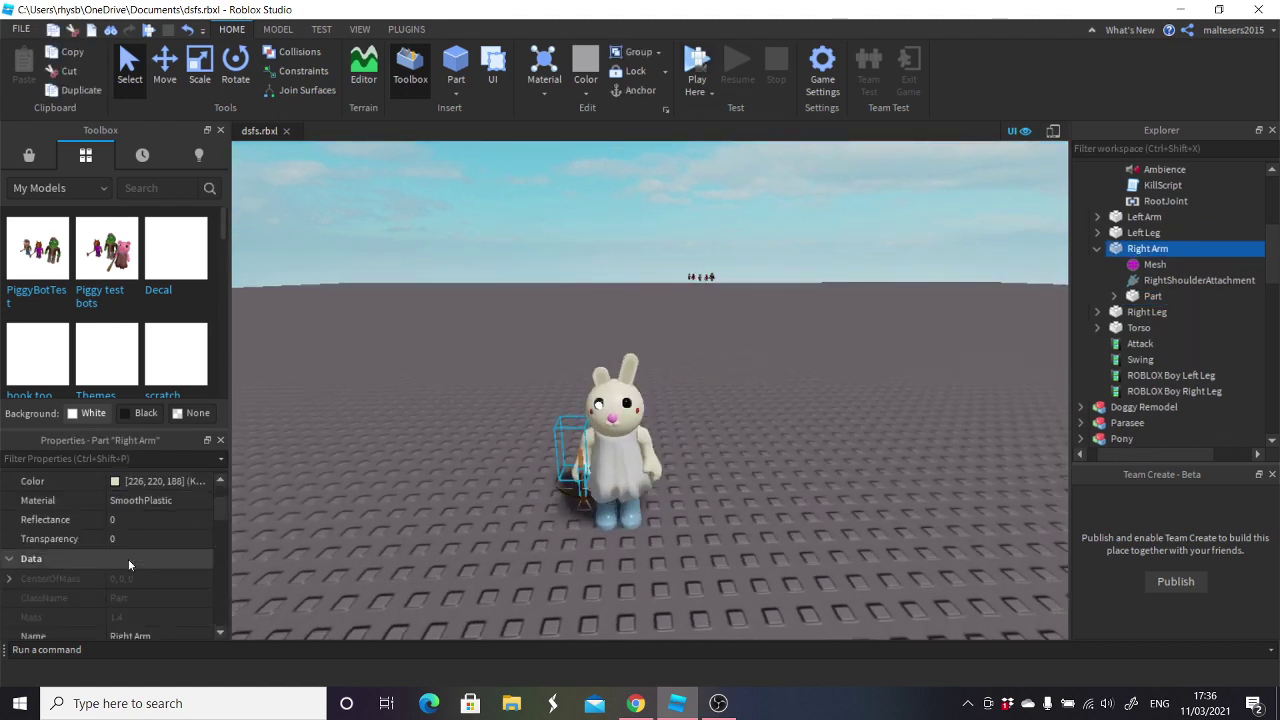
pyautogui.scroll(-2, 120, 528)
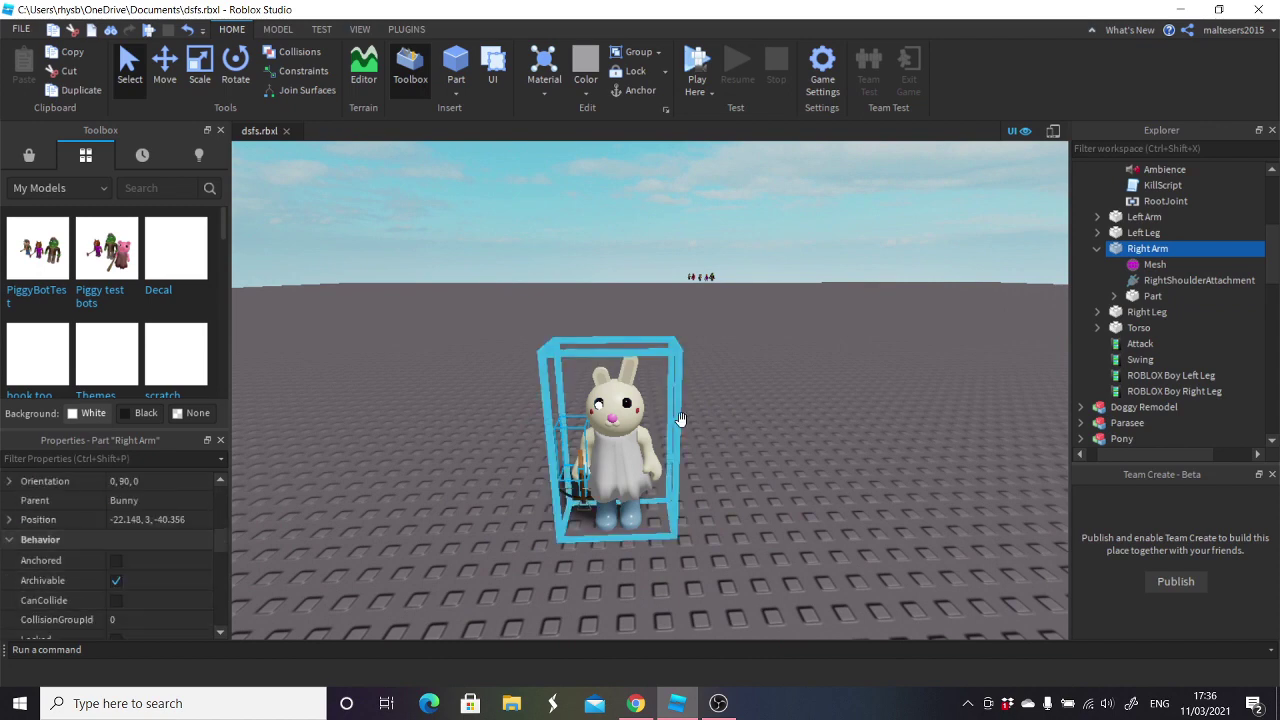
# - Deselect the arm and start another playtest facing the bunny from farther away
pyautogui.click(736, 413)
pyautogui.scroll(-2, 736, 413)
pyautogui.scroll(-2, 737, 418)
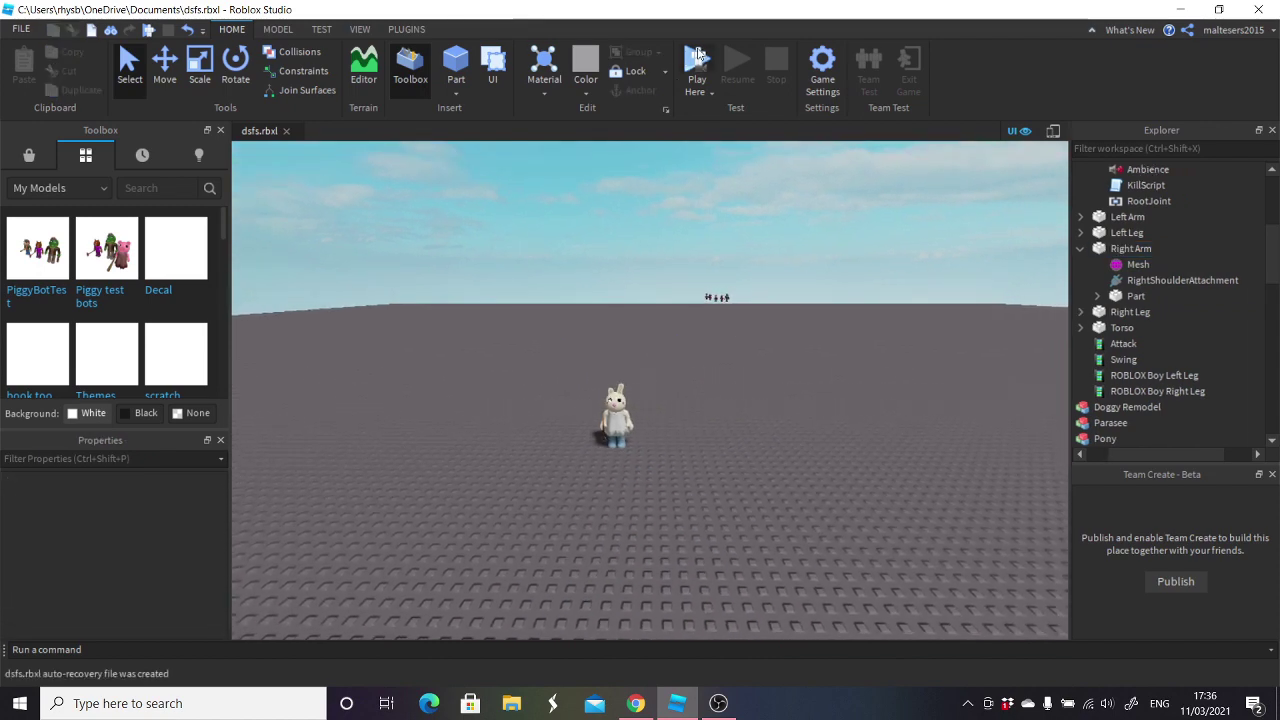
pyautogui.click(697, 55)
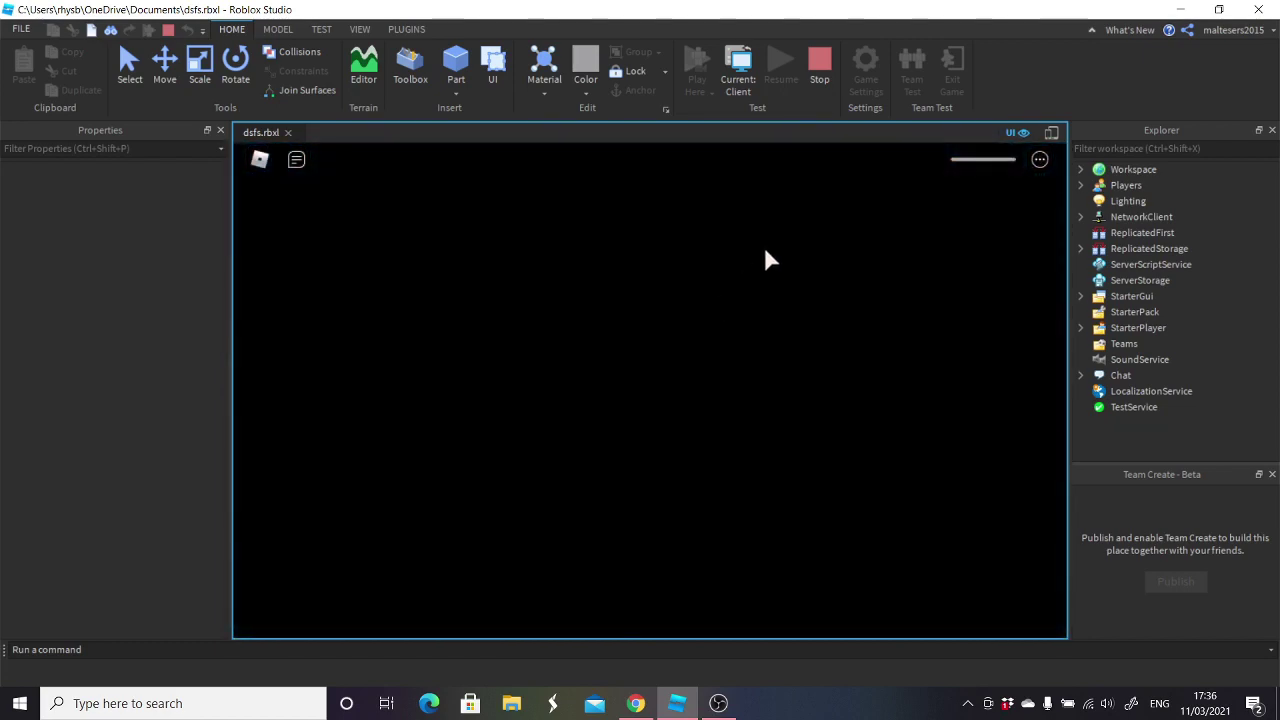
# - Stop the running playtest and search the marketplace models for "giraffy"
pyautogui.click(820, 68)
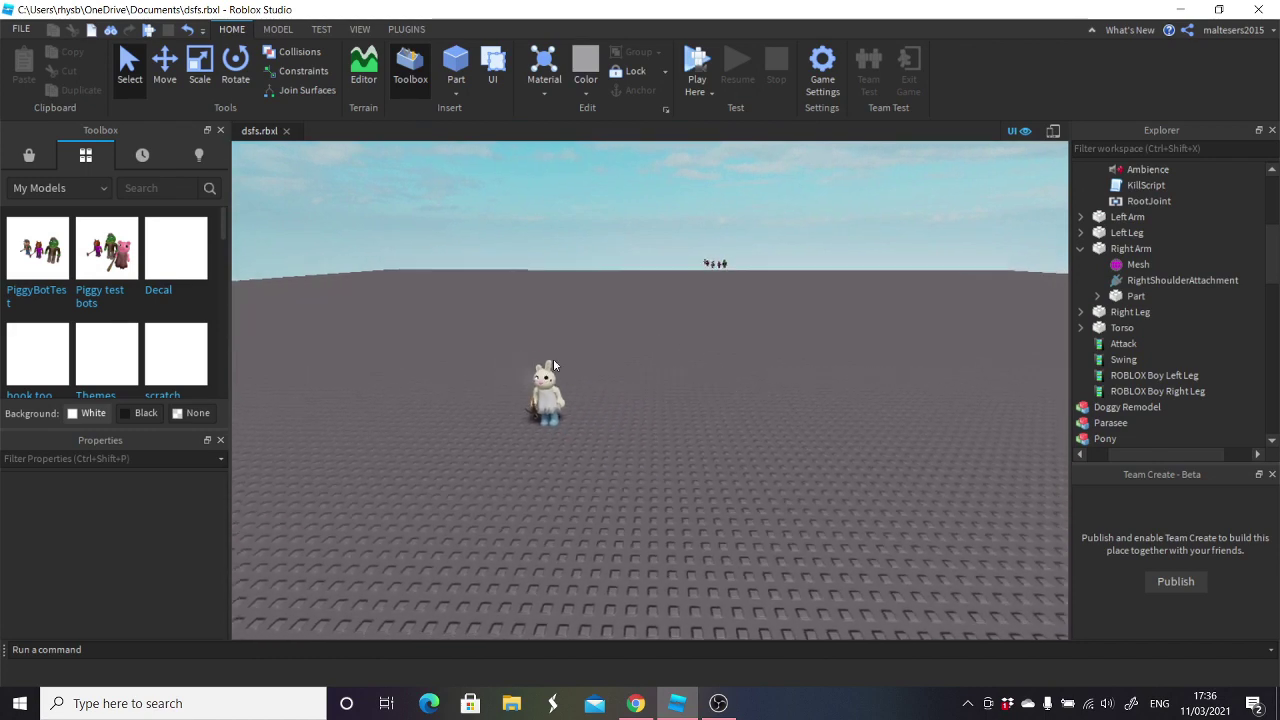
pyautogui.scroll(-5, 173, 318)
pyautogui.scroll(5, 173, 318)
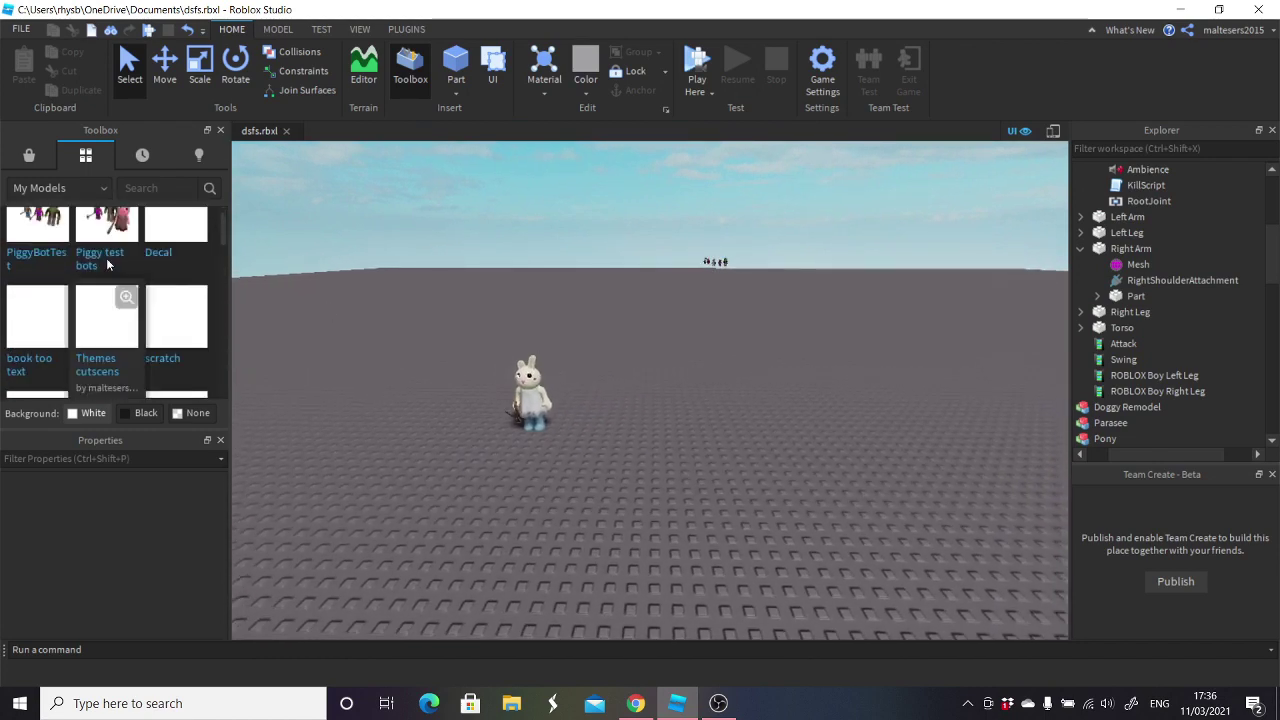
pyautogui.click(46, 160)
pyautogui.moveTo(744, 300); pyautogui.dragTo(738, 288, button='right')
pyautogui.press('d')
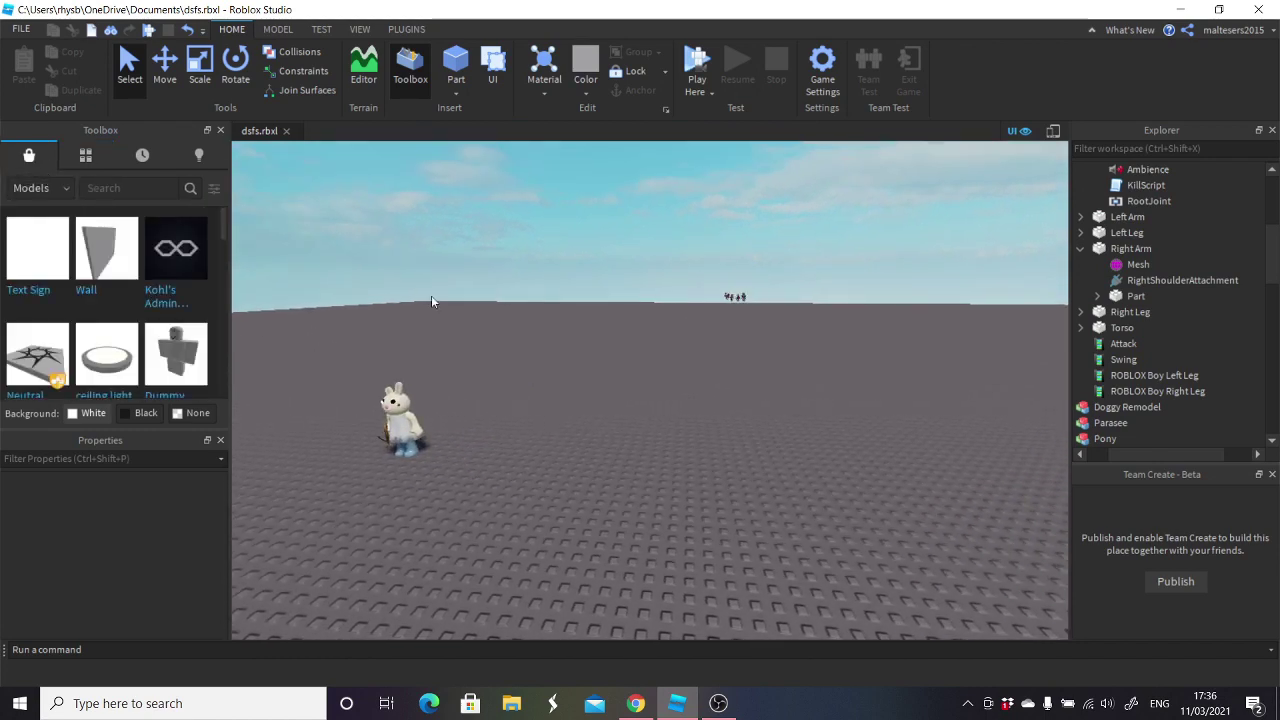
pyautogui.click(132, 191)
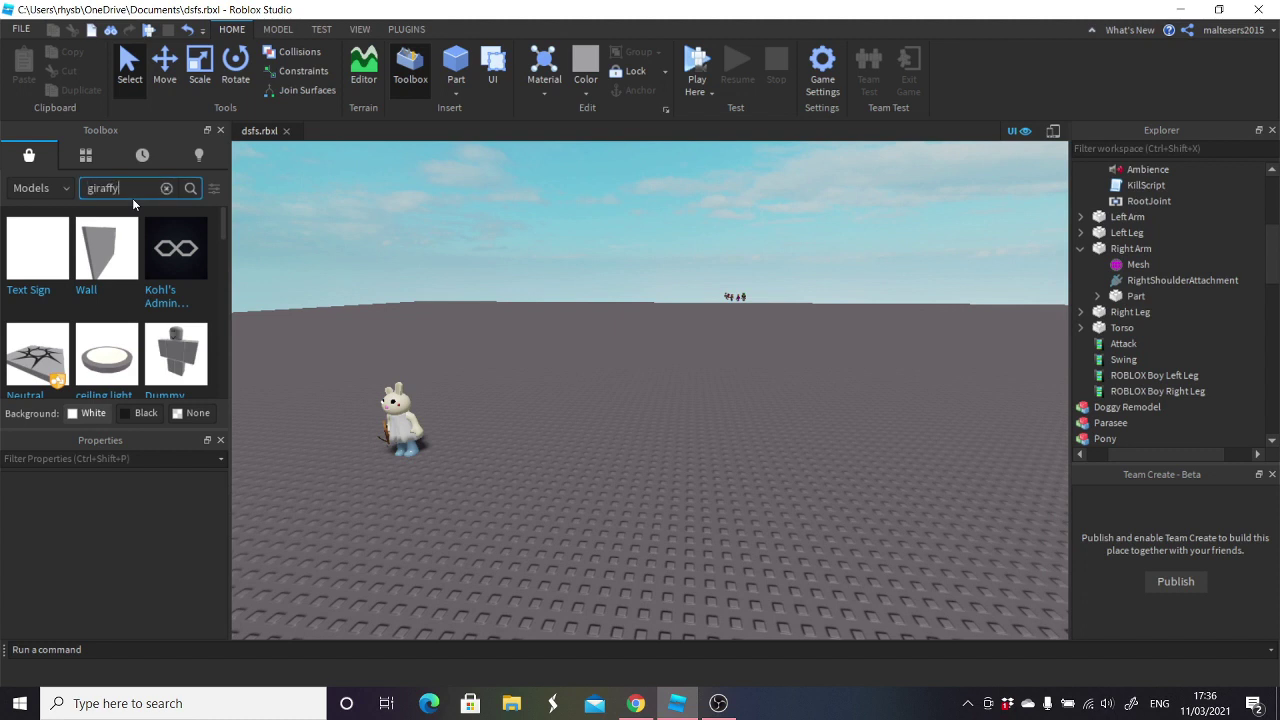
pyautogui.press('Return')
# - Insert the Giraffy Redesign model that holds a bat onto open baseplate near the bunny, and select it
pyautogui.moveTo(487, 361); pyautogui.dragTo(483, 363, button='right')
pyautogui.press('d')
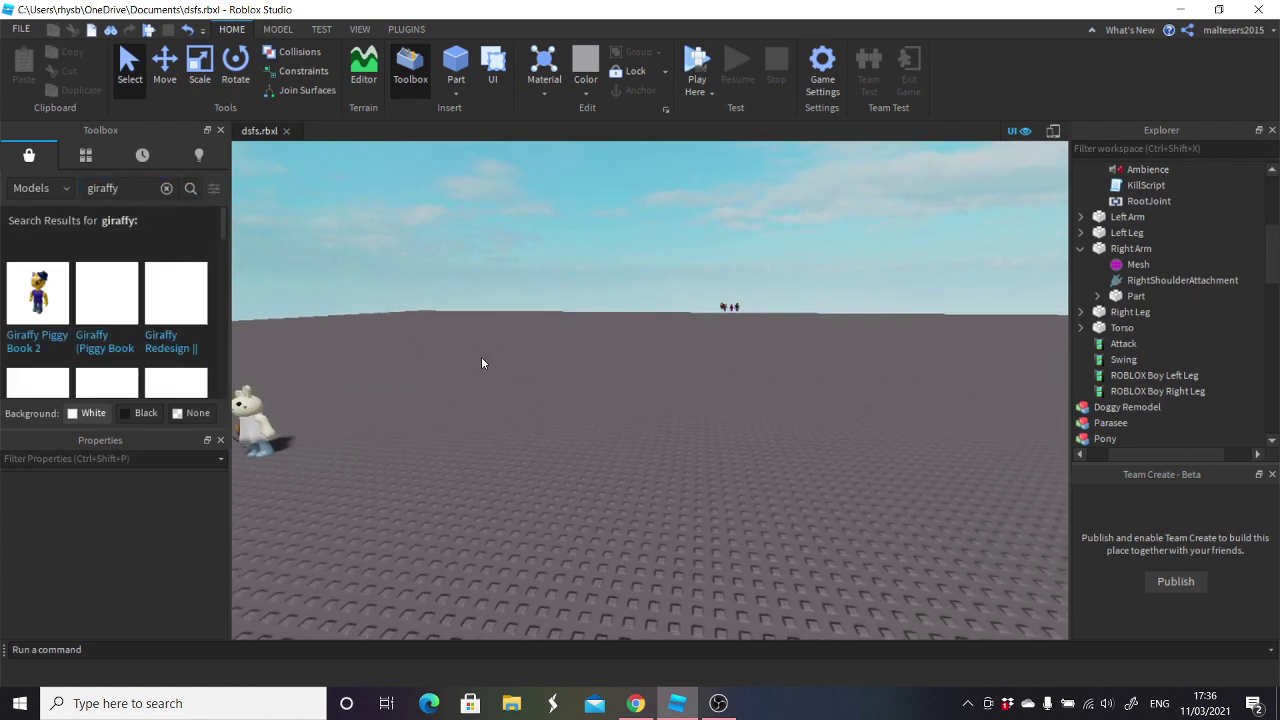
pyautogui.press('s')
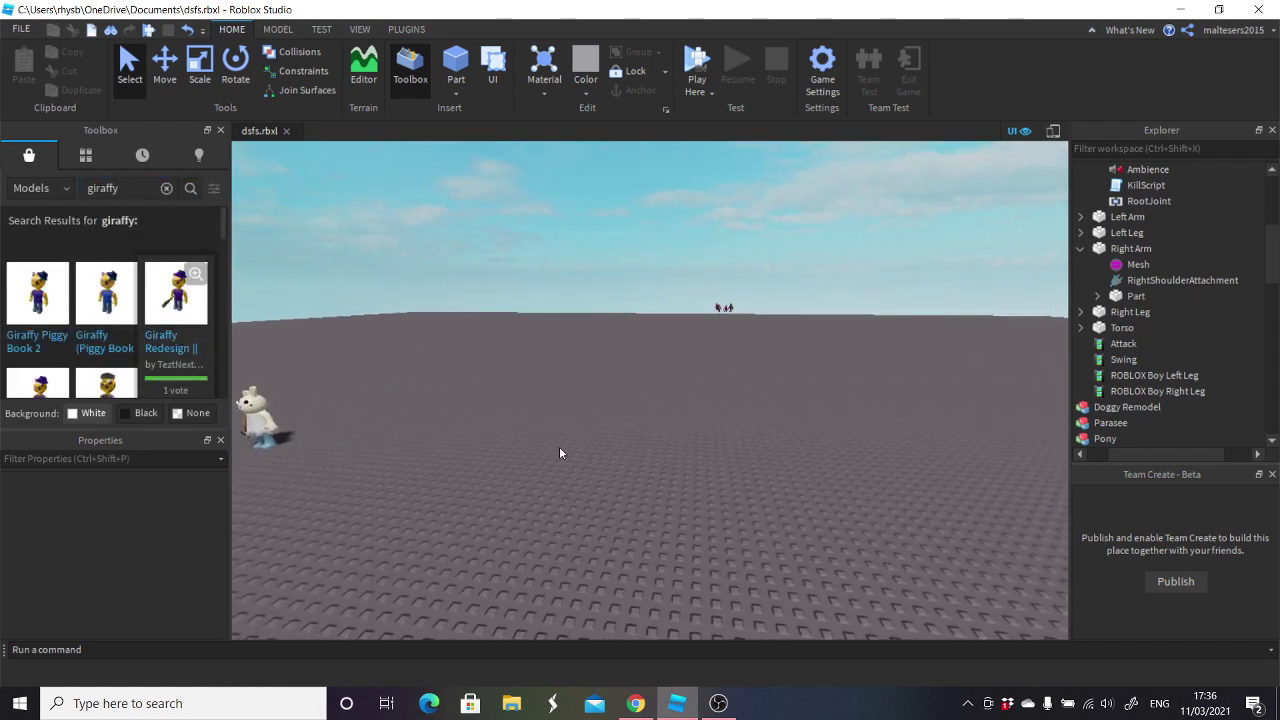
pyautogui.click(741, 472)
pyautogui.press('w')
pyautogui.press('d')
pyautogui.moveTo(741, 472); pyautogui.dragTo(741, 472, button='right')
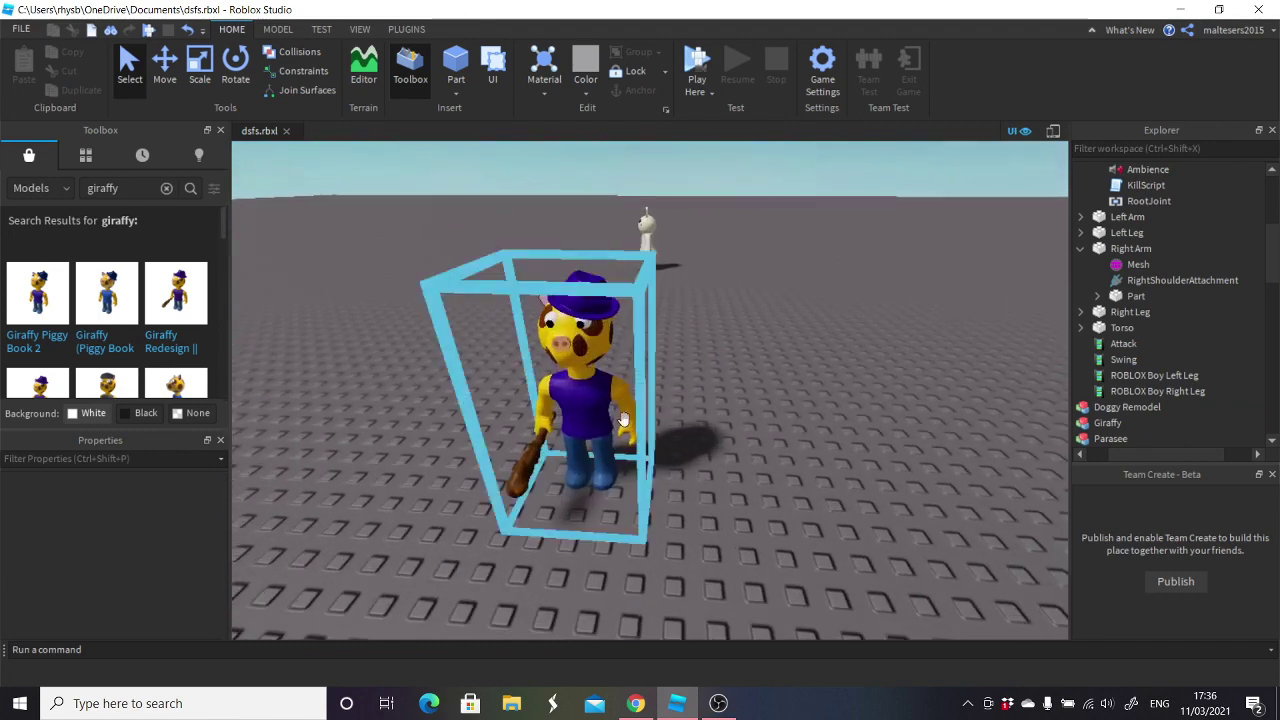
pyautogui.click(622, 420)
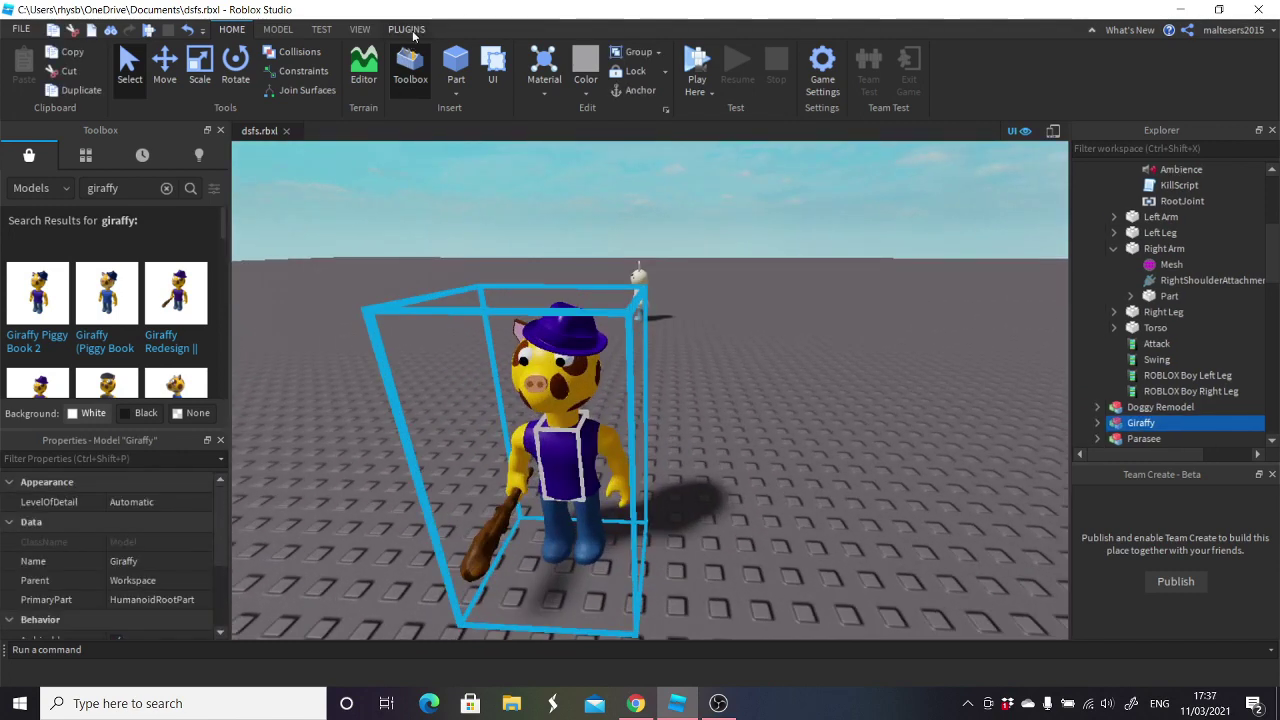
# - Examine the Giraffy model and look through its body parts and animations
pyautogui.press('s')
pyautogui.moveTo(668, 346); pyautogui.dragTo(668, 344, button='right')
pyautogui.press('w')
pyautogui.press('s')
pyautogui.click(668, 344)
pyautogui.press('d')
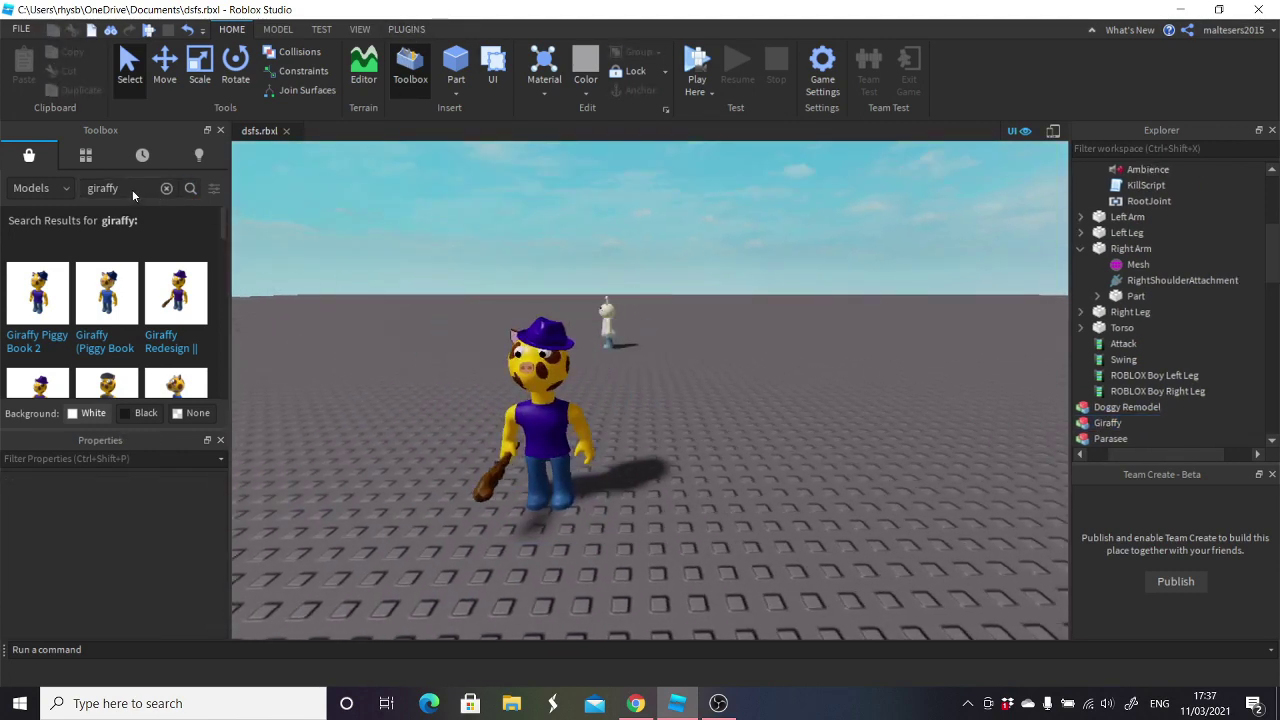
pyautogui.click(560, 390)
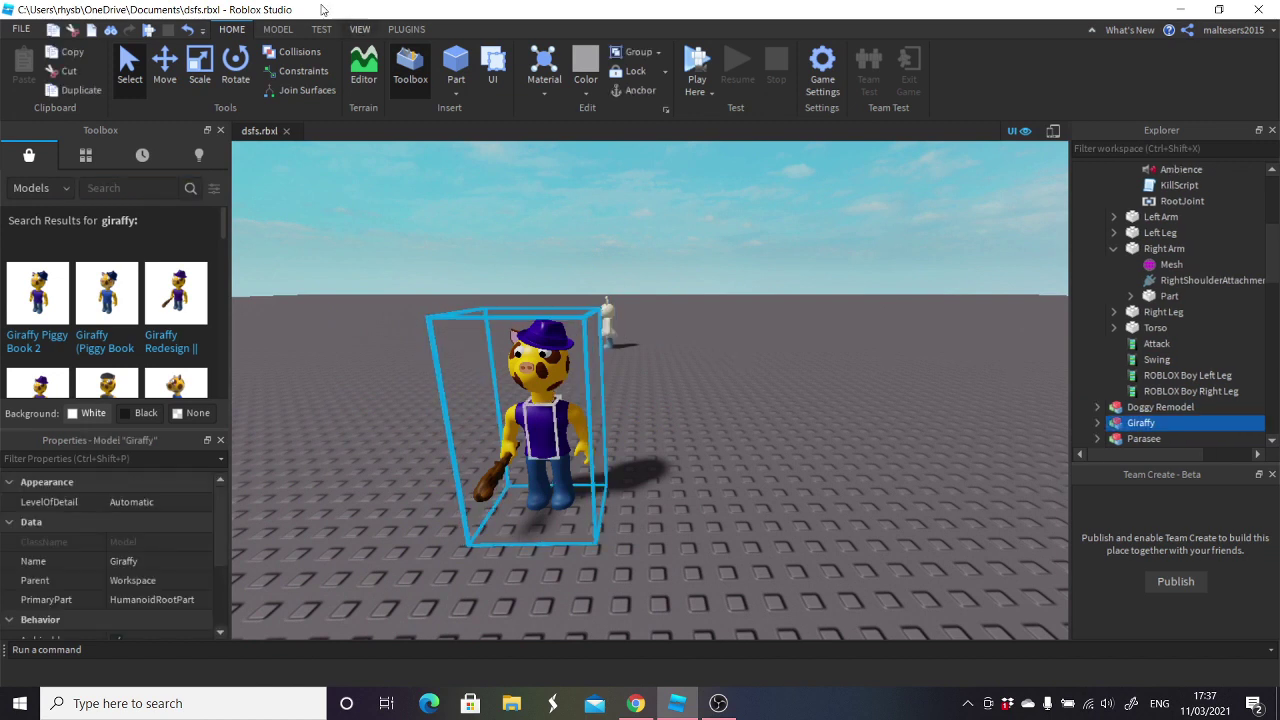
pyautogui.click(1097, 423)
pyautogui.scroll(-6, 1143, 300)
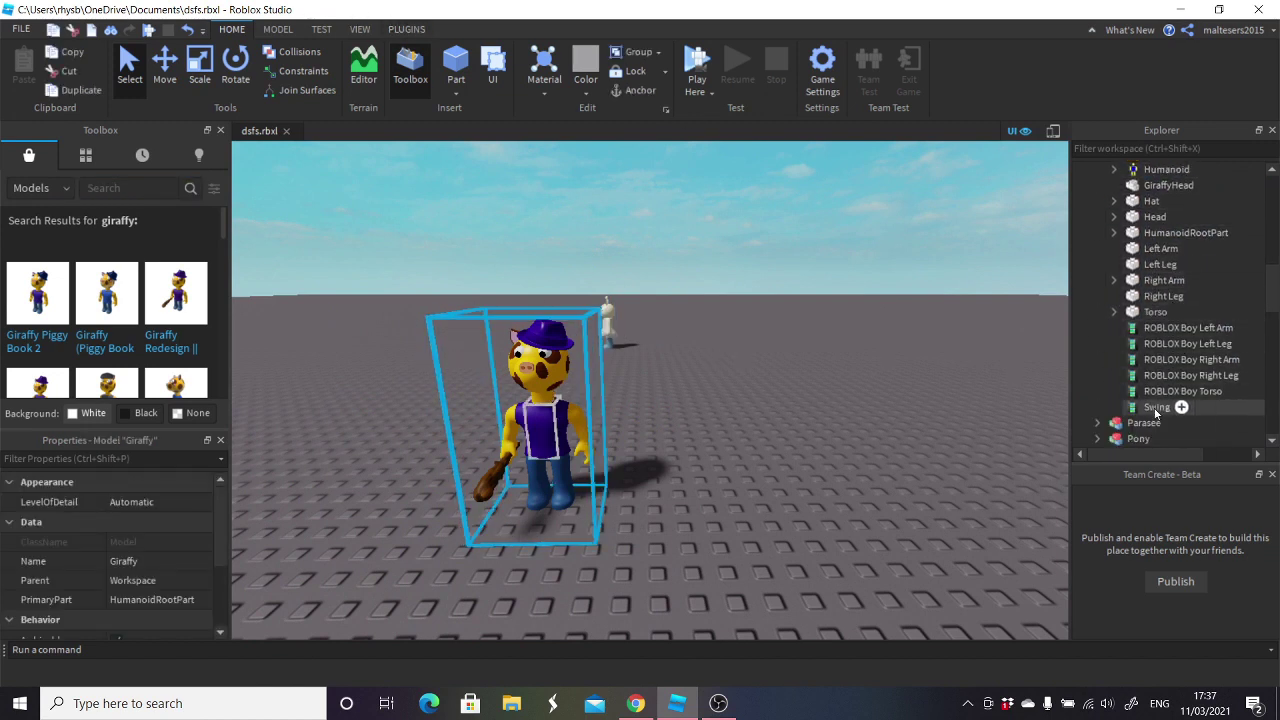
# - Copy the Bunny model's Swing animation into the Giraffy model, replacing Giraffy's existing Swing animation
pyautogui.scroll(5, 1158, 350)
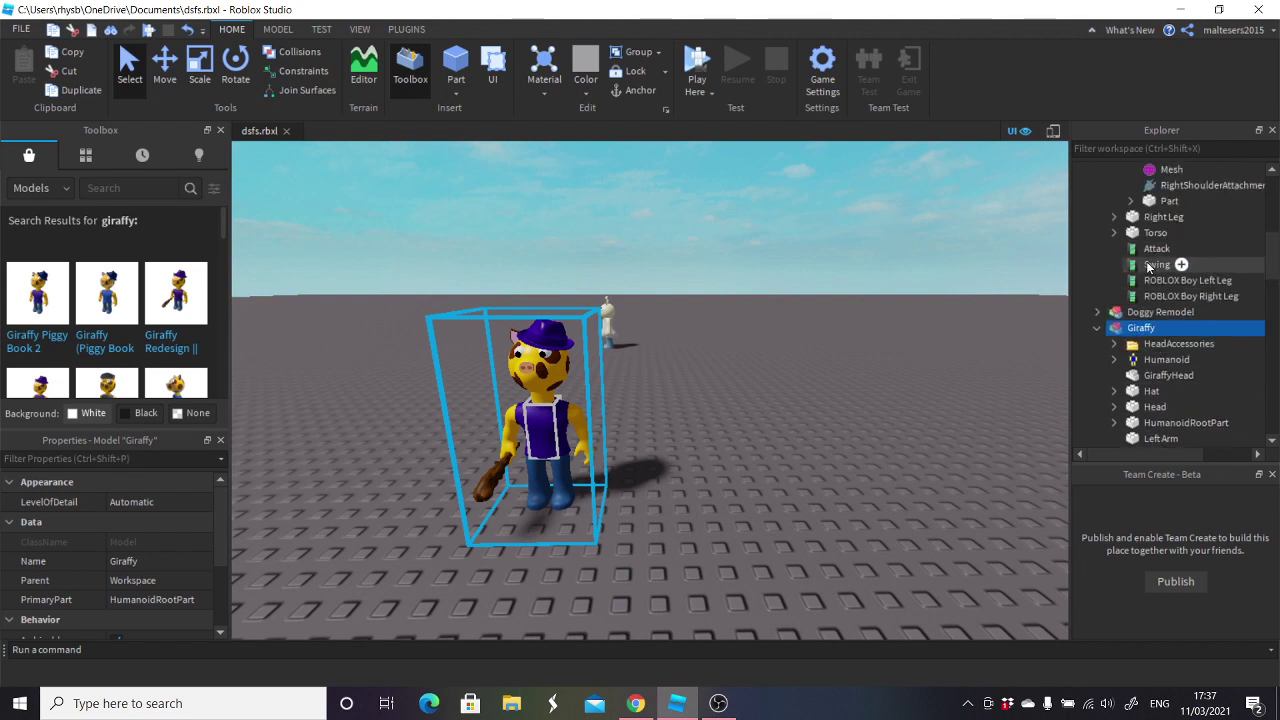
pyautogui.click(1150, 266)
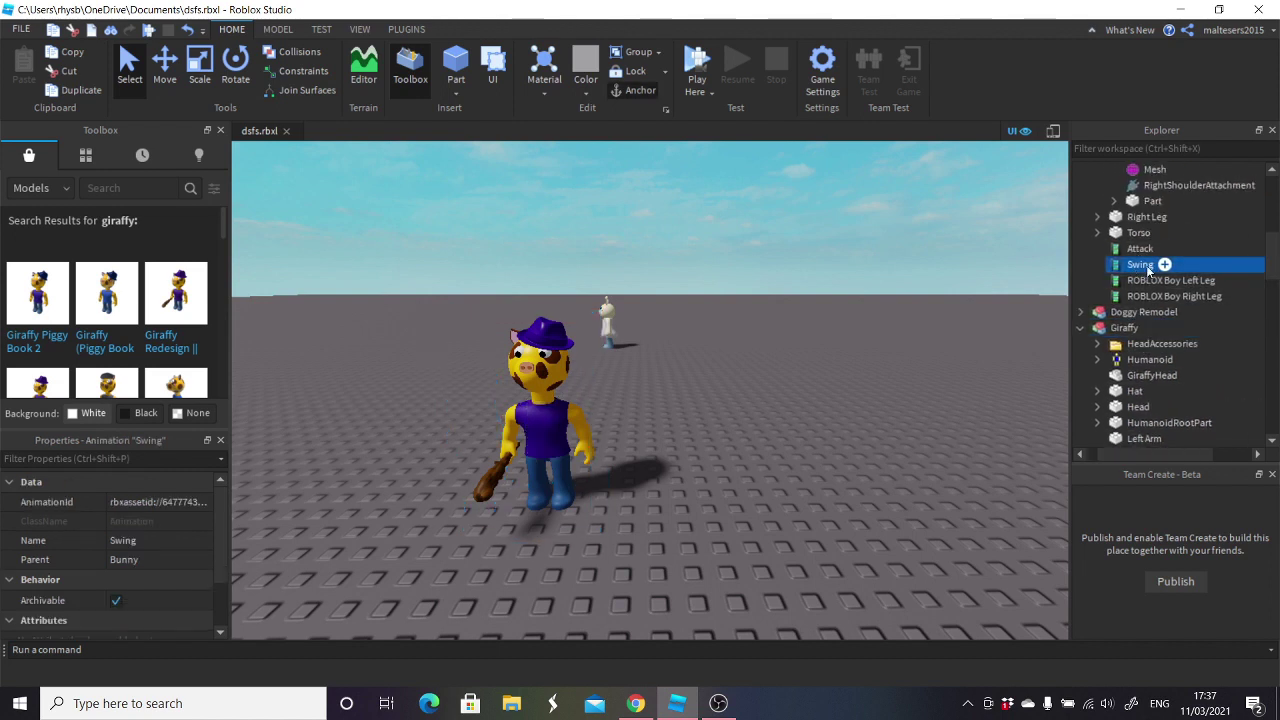
pyautogui.moveTo(1150, 288)
pyautogui.mouseDown()
pyautogui.moveTo(1100, 318)
pyautogui.moveTo(1127, 290)
pyautogui.mouseUp()
pyautogui.scroll(-2, 1145, 305)
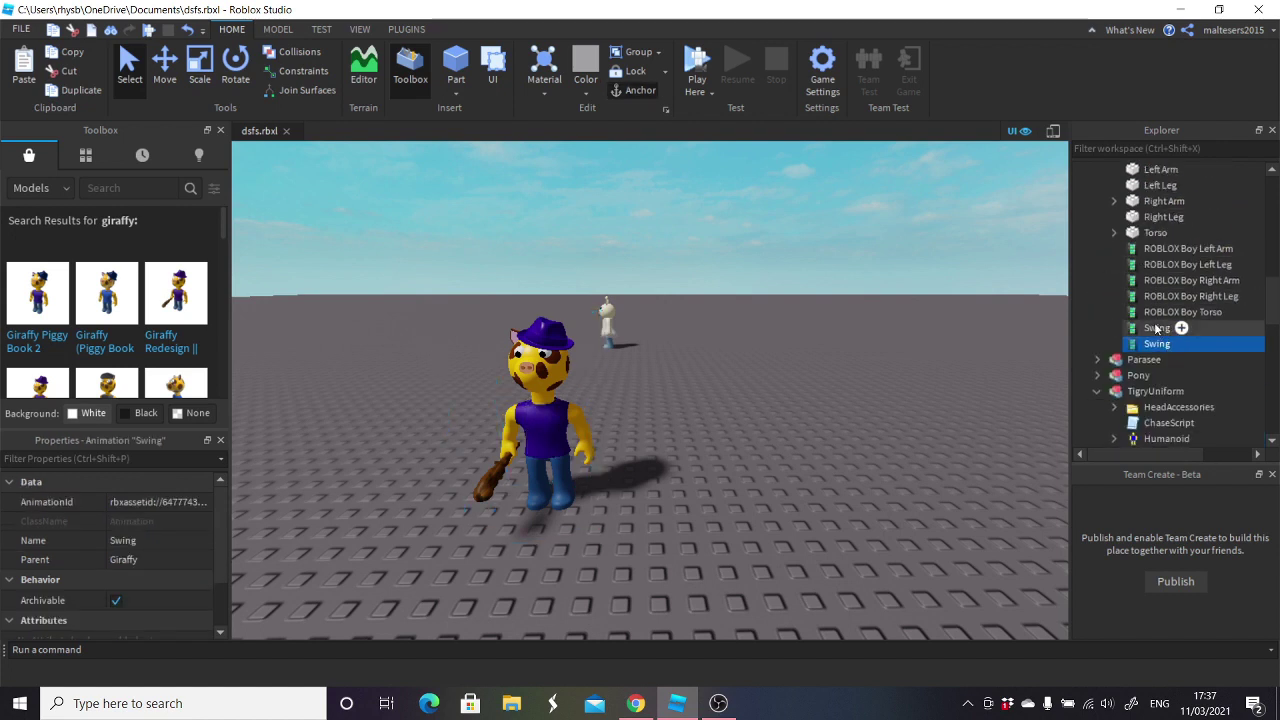
pyautogui.press('Delete')
pyautogui.click(1137, 330)
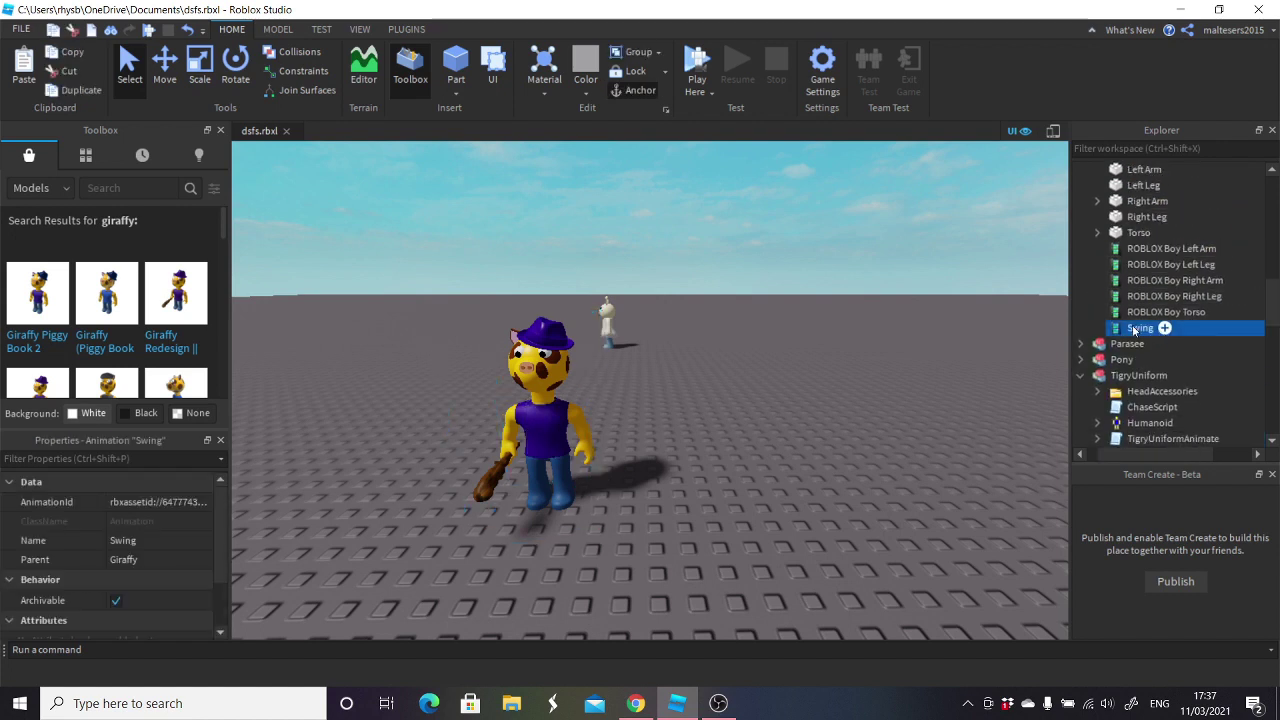
# - Start the Animation Editor on the Giraffy rig and create a new clip named Untitled Animation Clip
pyautogui.click(738, 387)
pyautogui.press('a')
pyautogui.press('d')
pyautogui.click(420, 31)
pyautogui.click(611, 76)
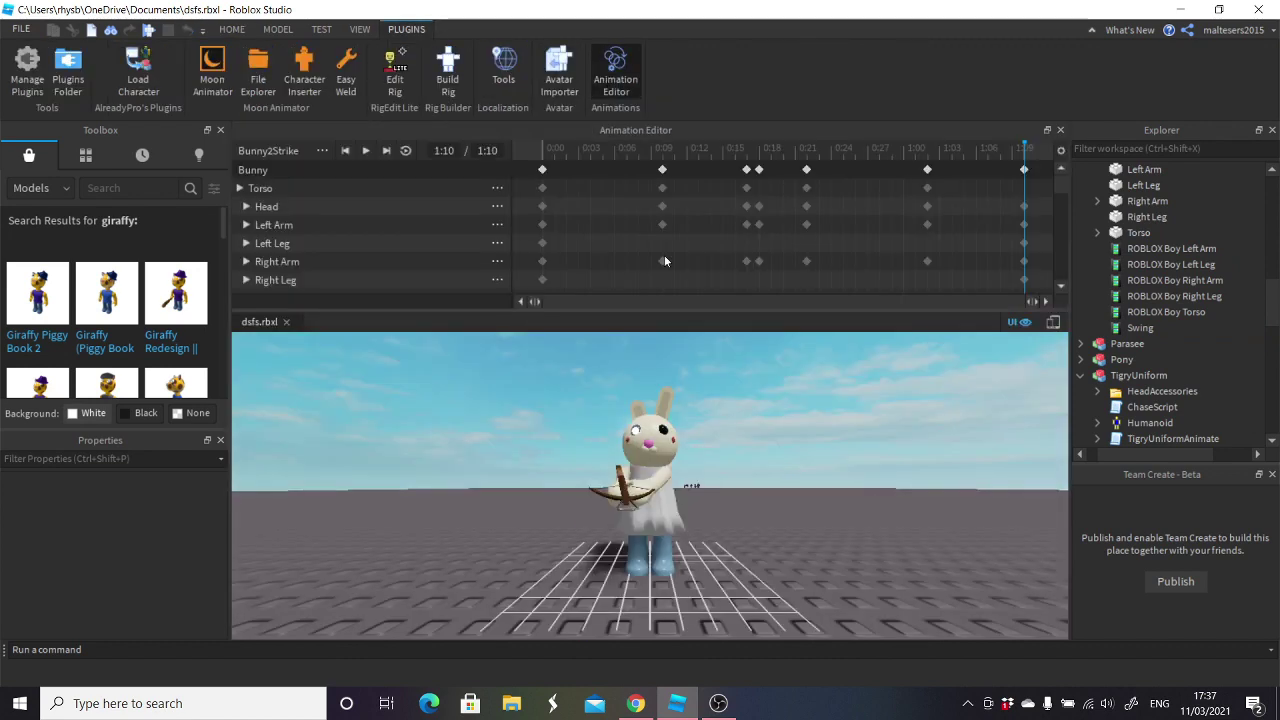
pyautogui.moveTo(694, 463); pyautogui.dragTo(580, 428, button='right')
pyautogui.click(386, 416)
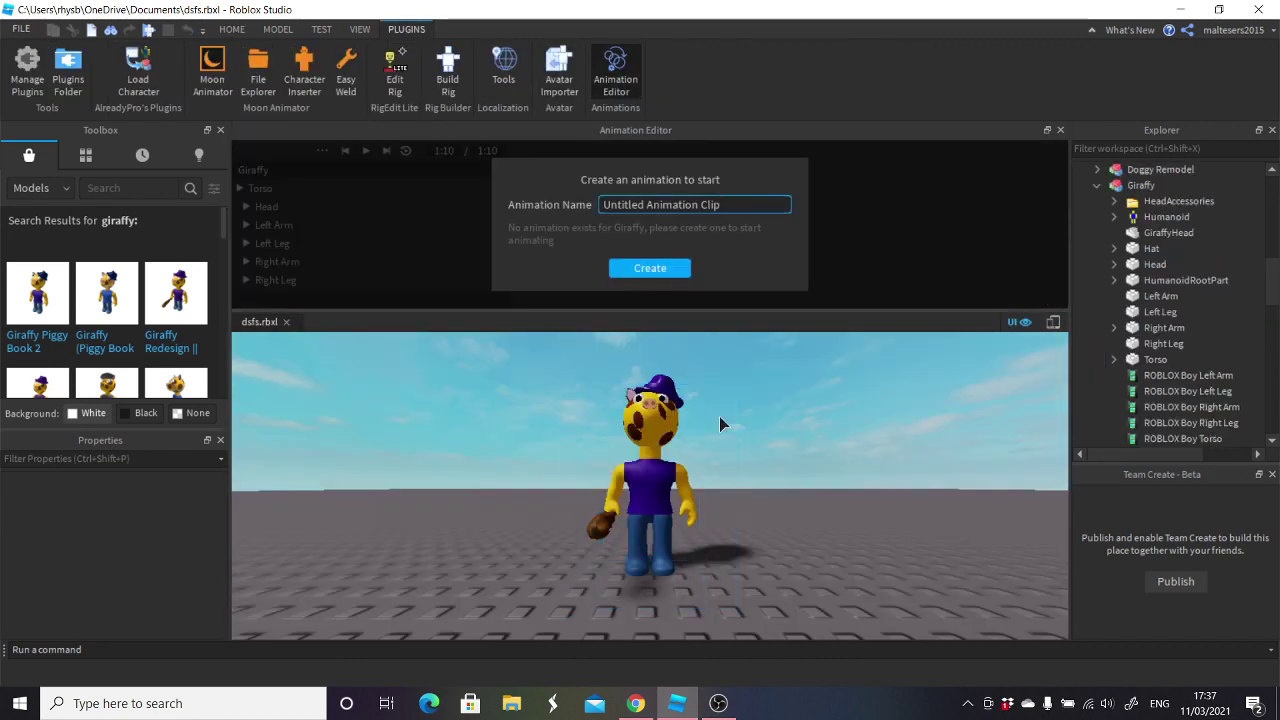
pyautogui.click(650, 268)
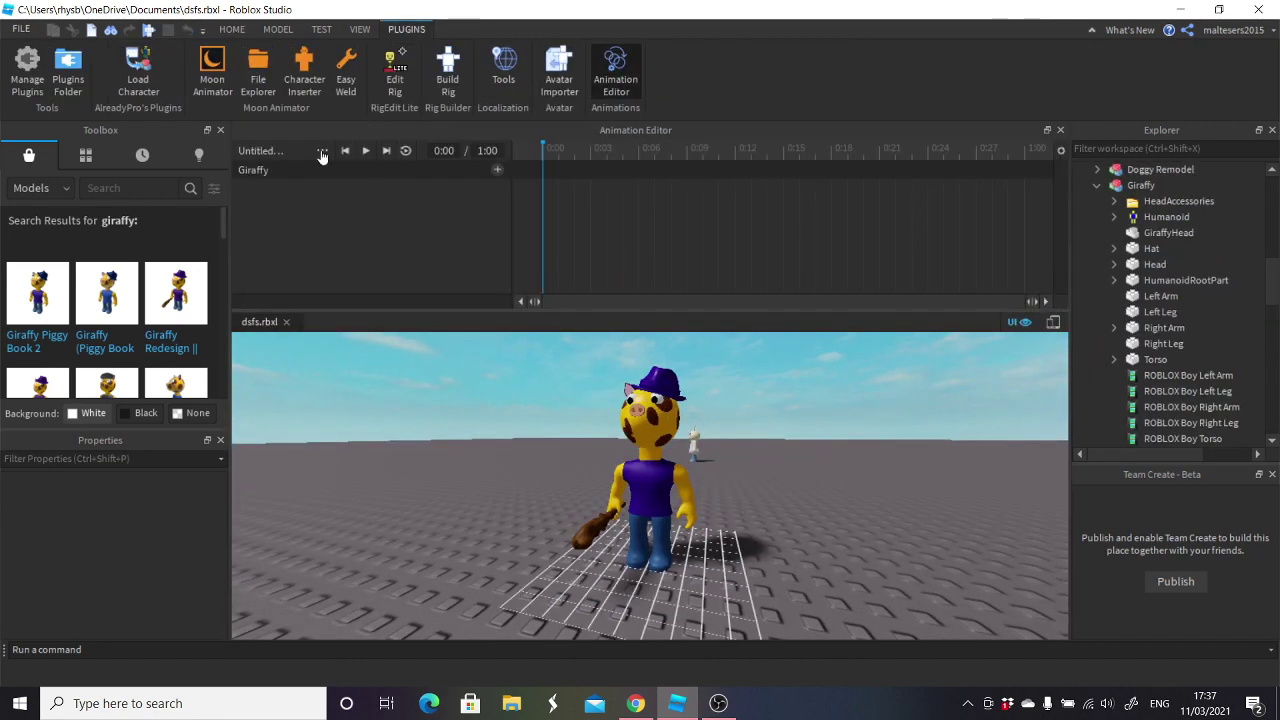
# - Start importing a Roblox animation into the Giraffy clip and choose GiraffyStrike from the own assets
pyautogui.moveTo(388, 220)
pyautogui.click(557, 219)
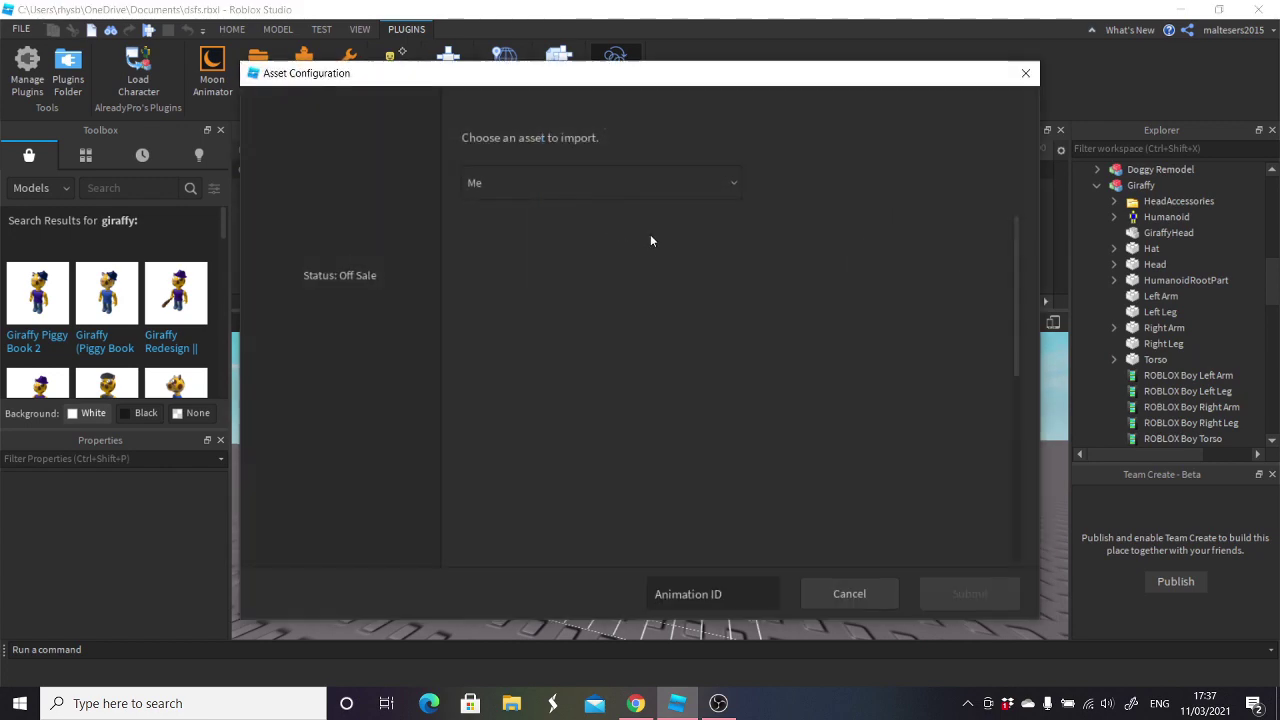
pyautogui.scroll(-10, 727, 253)
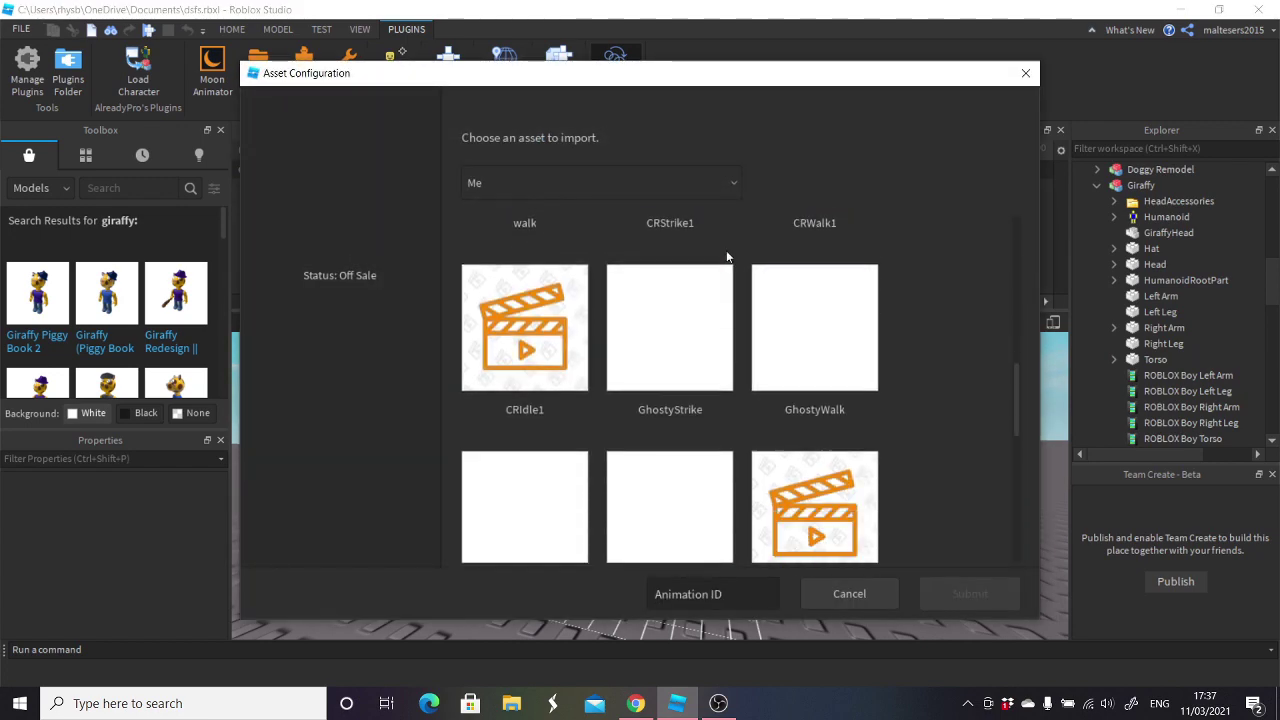
pyautogui.scroll(-5, 726, 255)
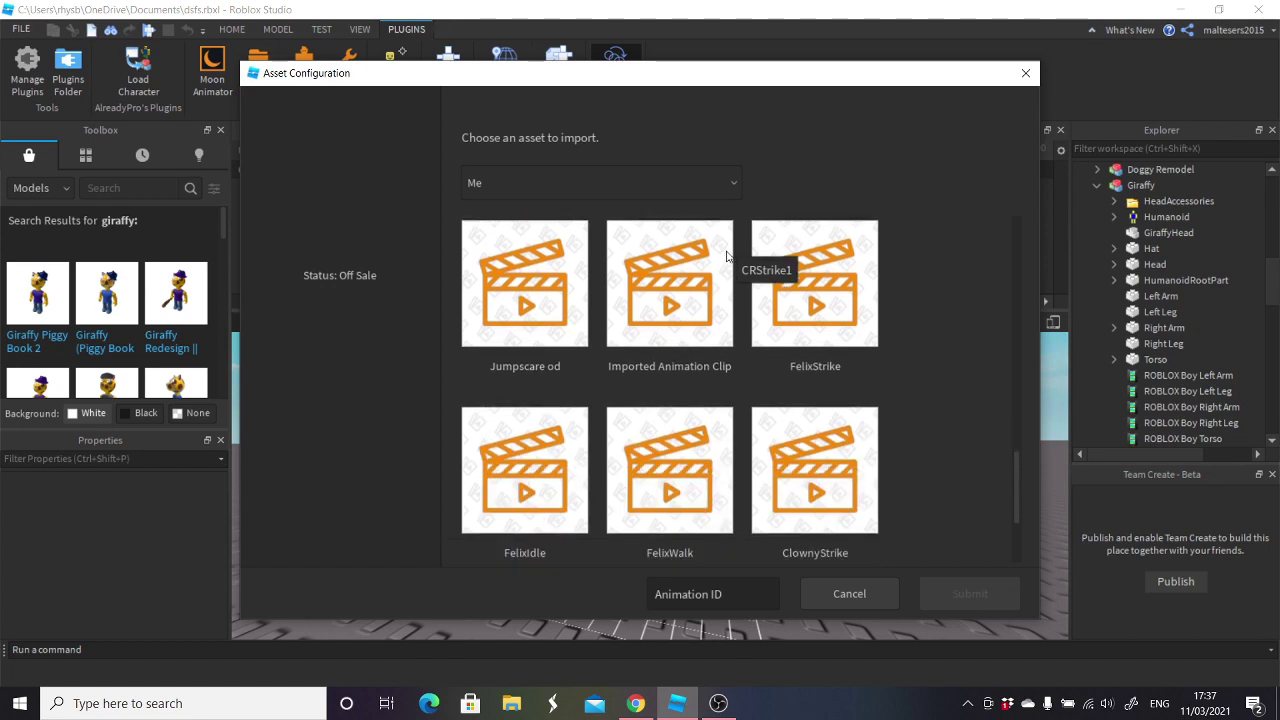
pyautogui.scroll(3, 740, 260)
pyautogui.scroll(-6, 760, 280)
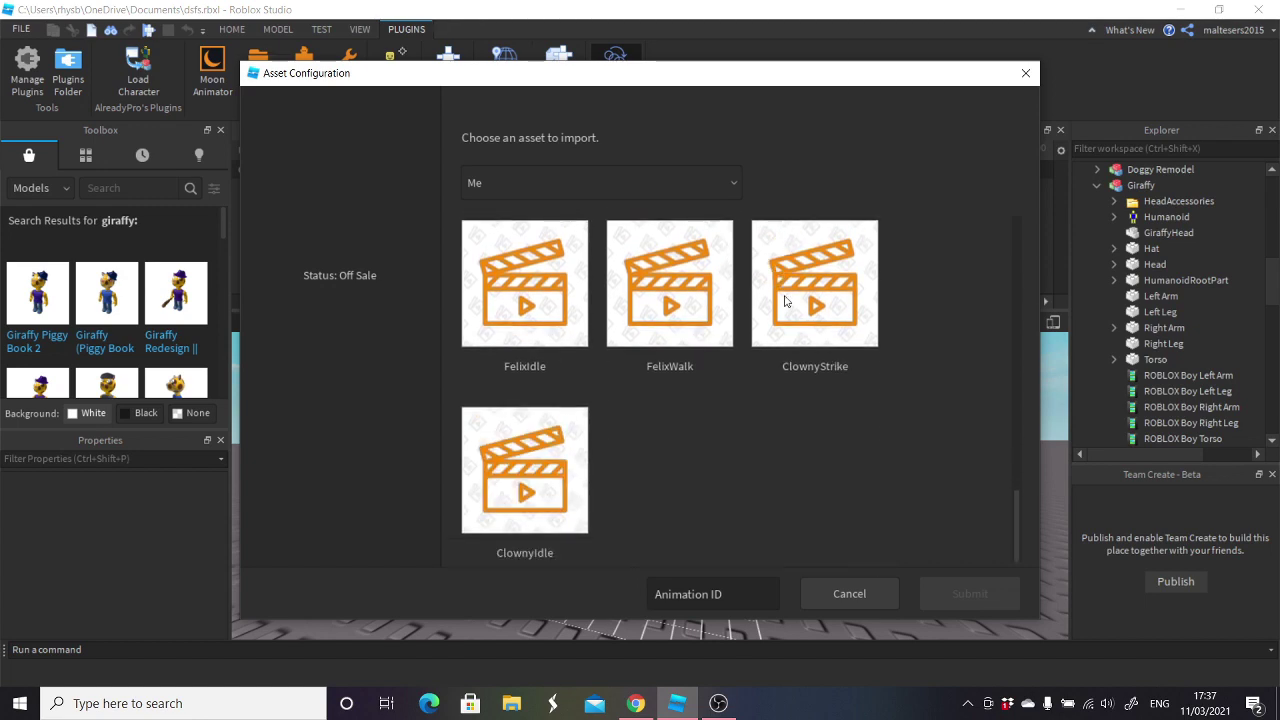
pyautogui.scroll(-8, 787, 311)
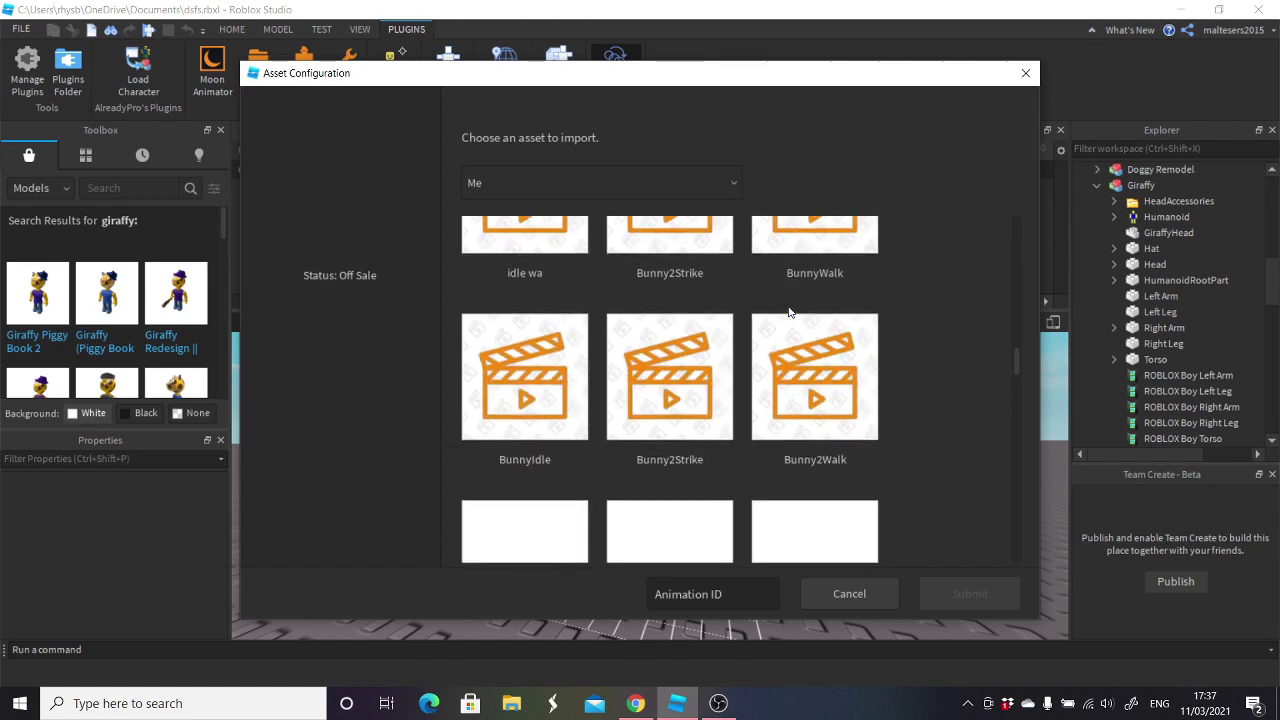
pyautogui.scroll(-4, 788, 305)
pyautogui.scroll(2, 788, 305)
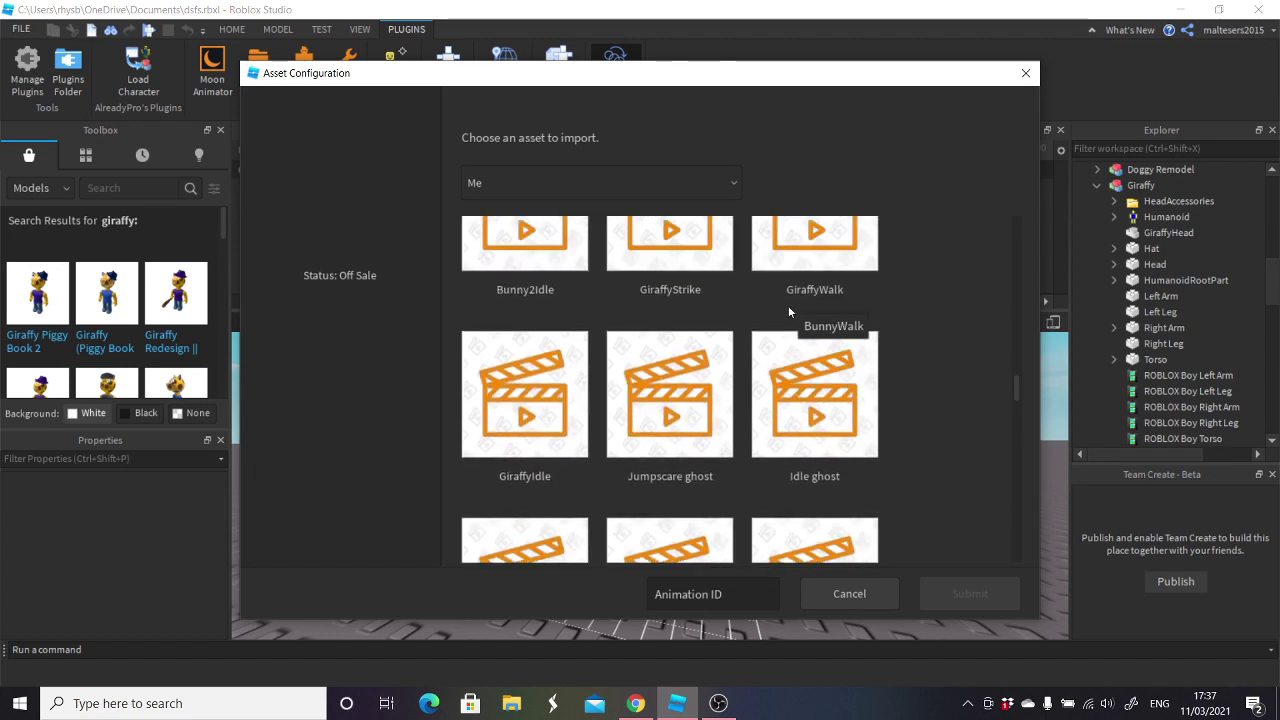
pyautogui.click(698, 298)
# - Choose Doggy Strike as the asset to import instead, submit it, and play the animation on Giraffy
pyautogui.scroll(-5, 770, 305)
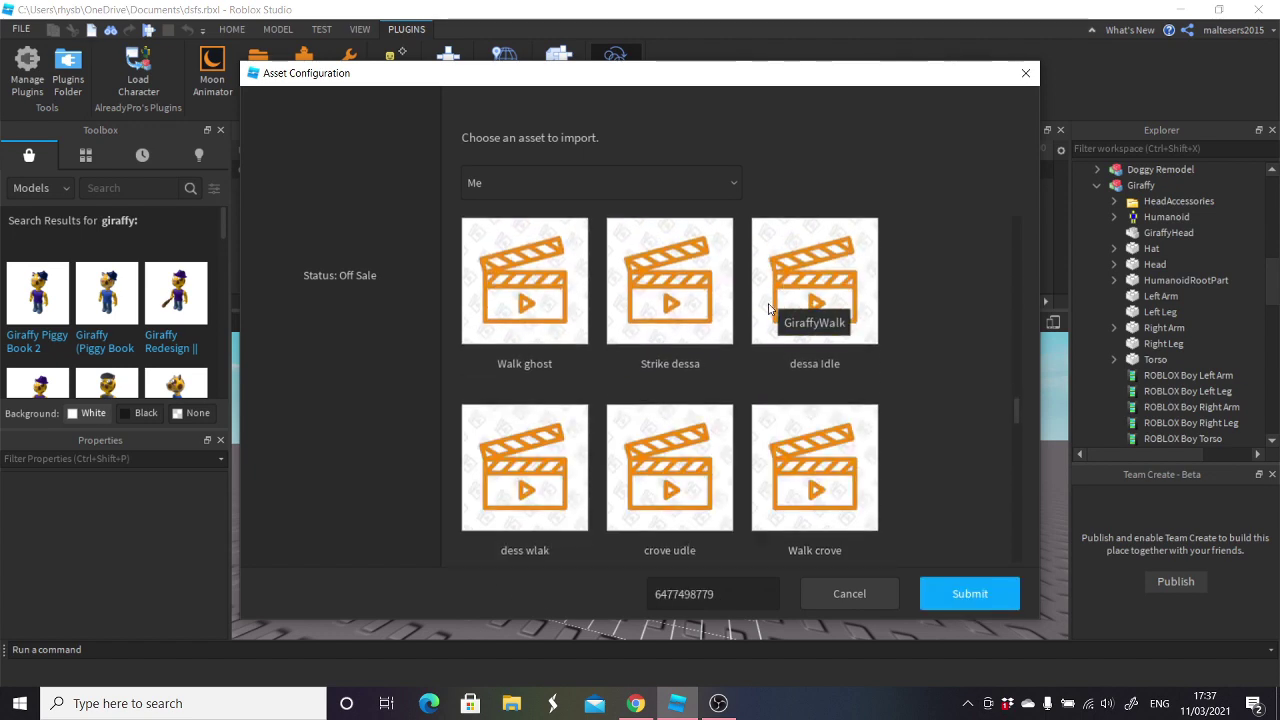
pyautogui.scroll(-6, 769, 308)
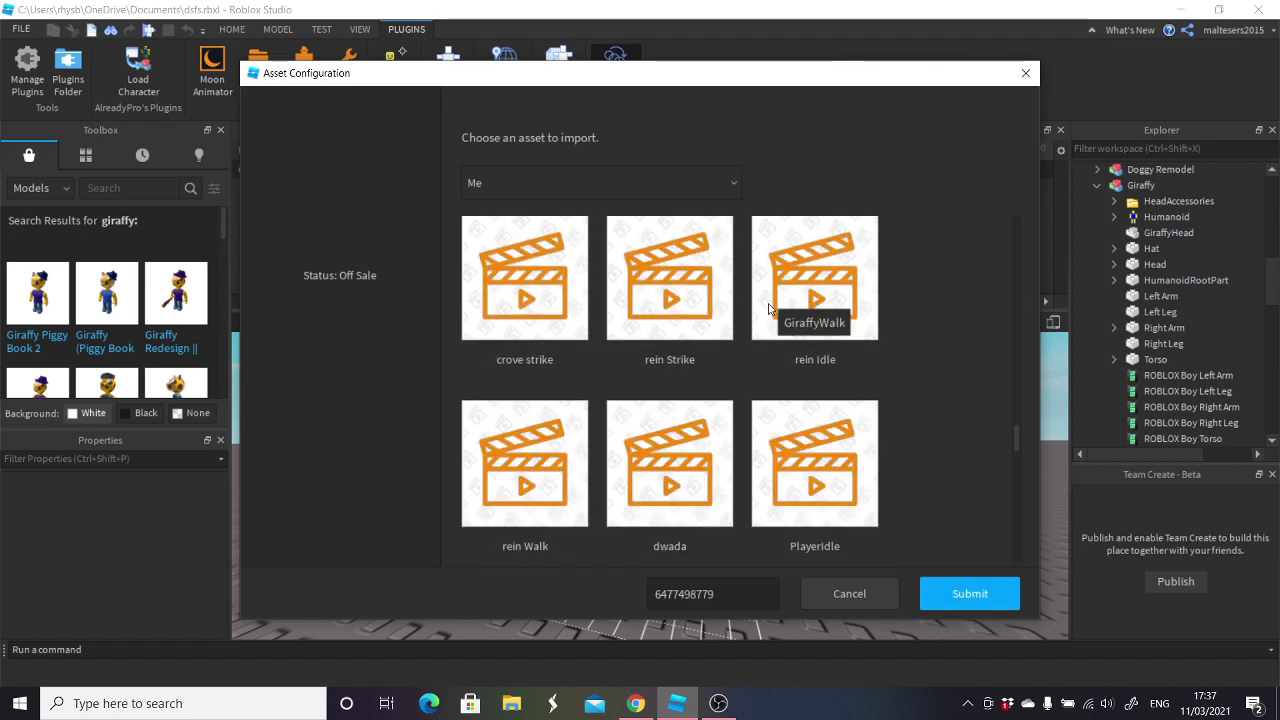
pyautogui.scroll(-5, 770, 308)
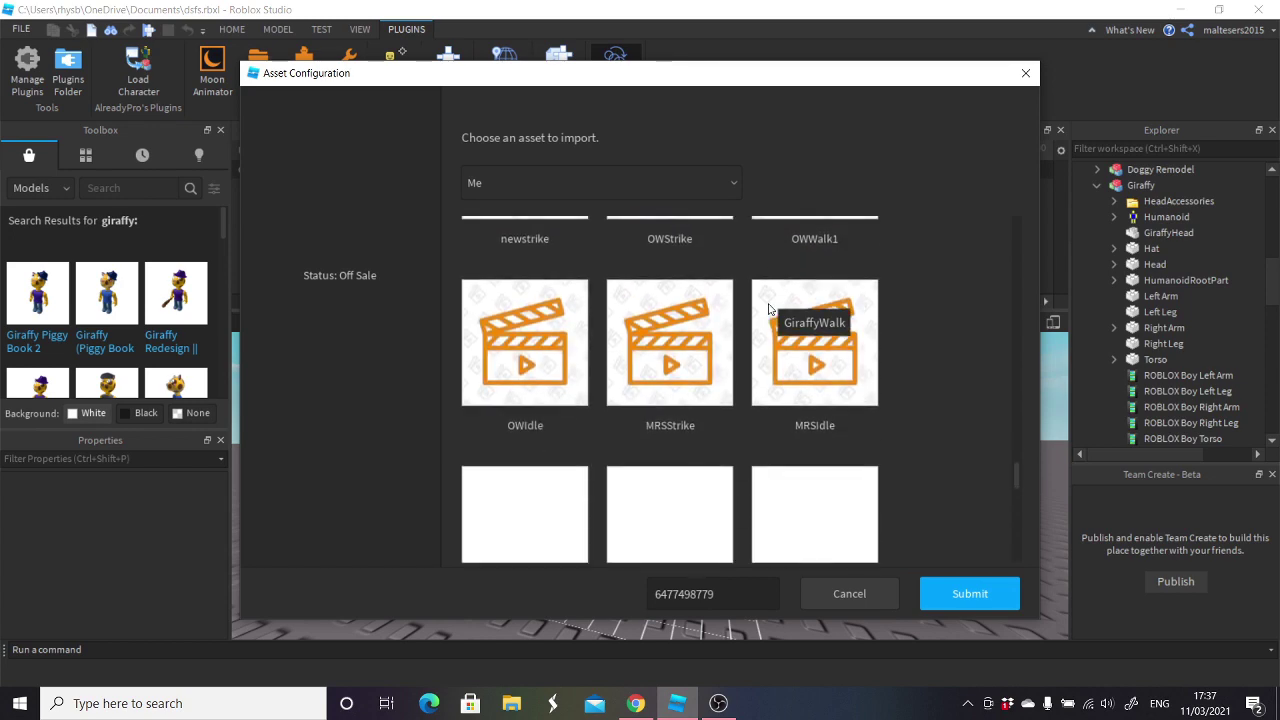
pyautogui.scroll(-5, 824, 343)
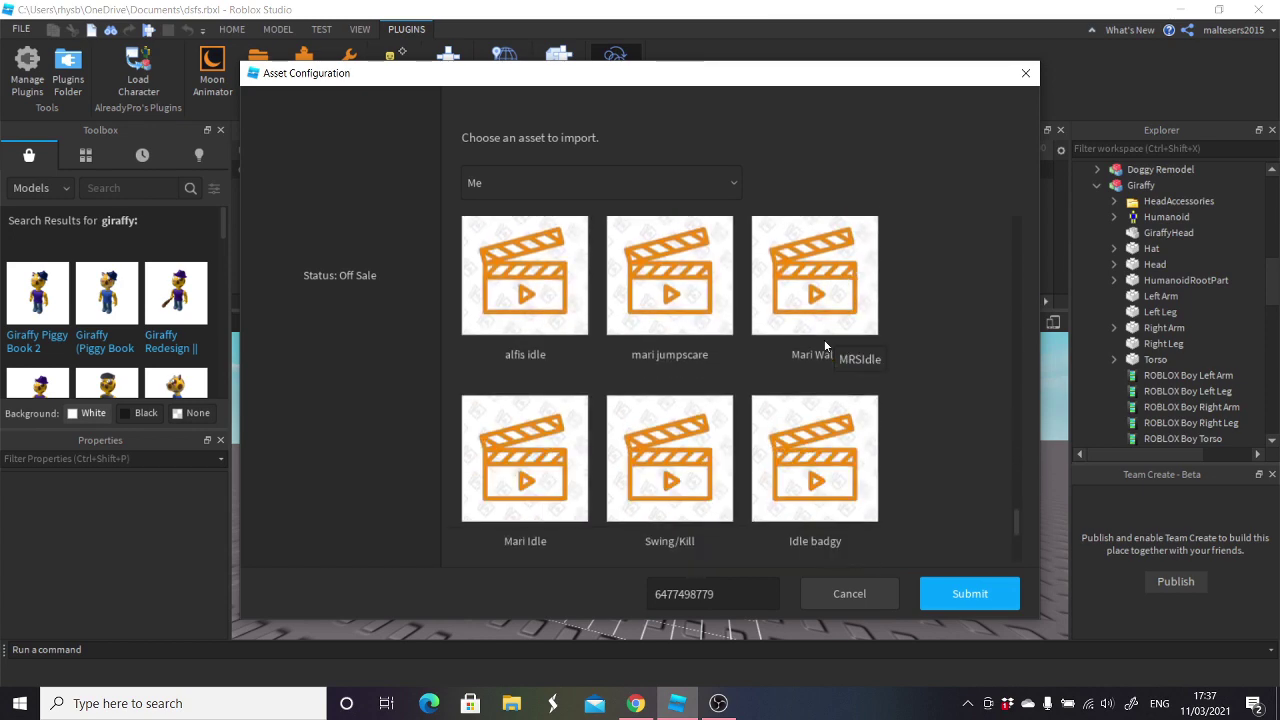
pyautogui.scroll(-6, 825, 344)
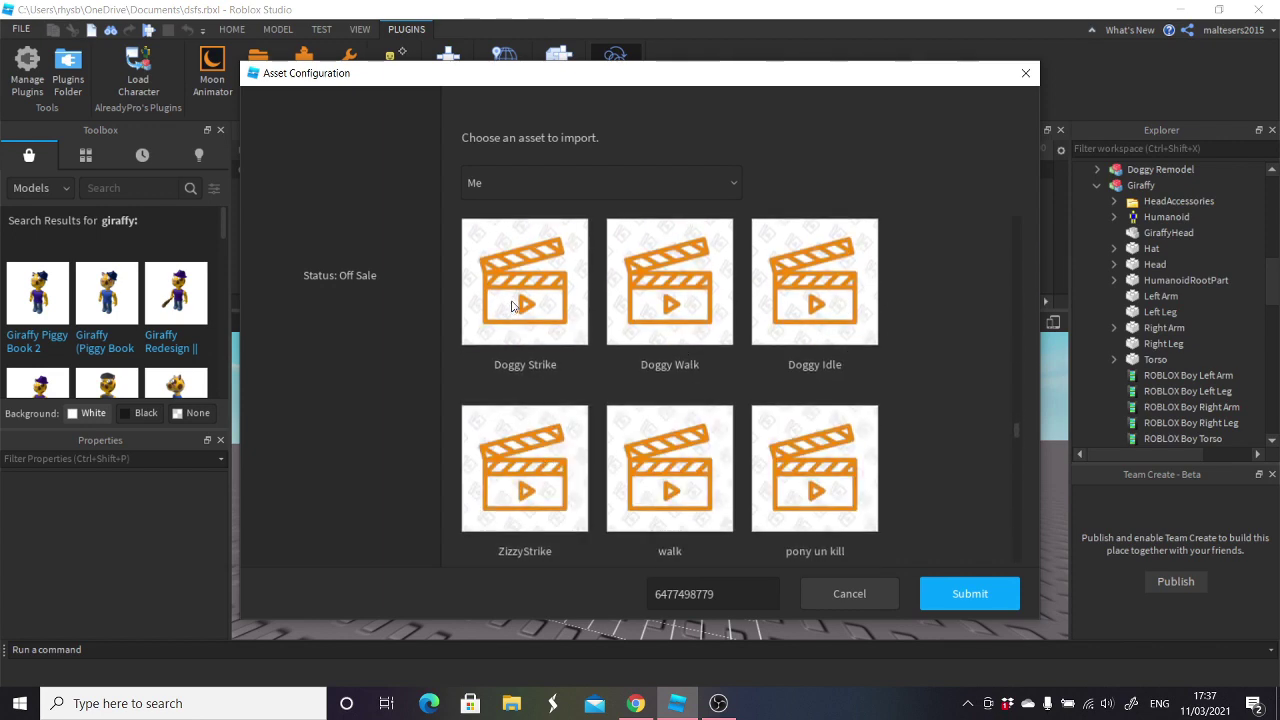
pyautogui.click(928, 600)
pyautogui.click(365, 150)
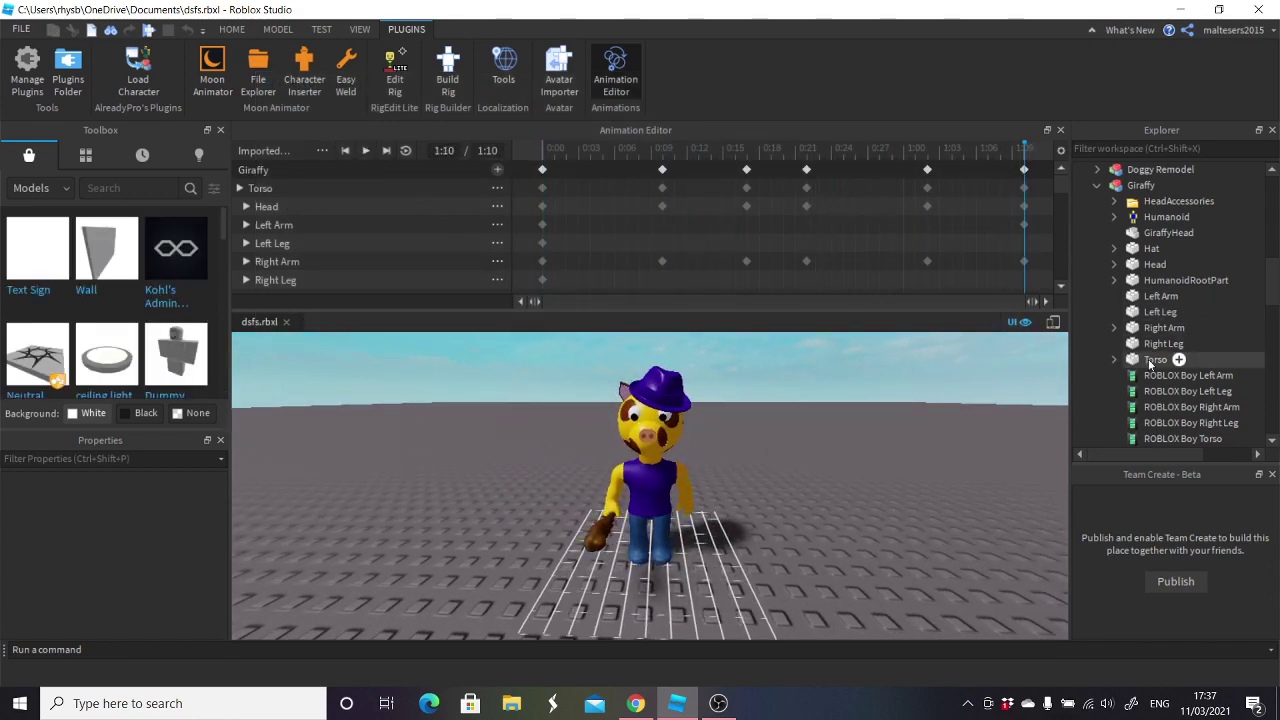
# - Close the Animation Editor and set the AnimationId of Giraffy's Swing animation to the chosen strike animation's asset ID
pyautogui.click(1061, 130)
pyautogui.scroll(-1, 1160, 203)
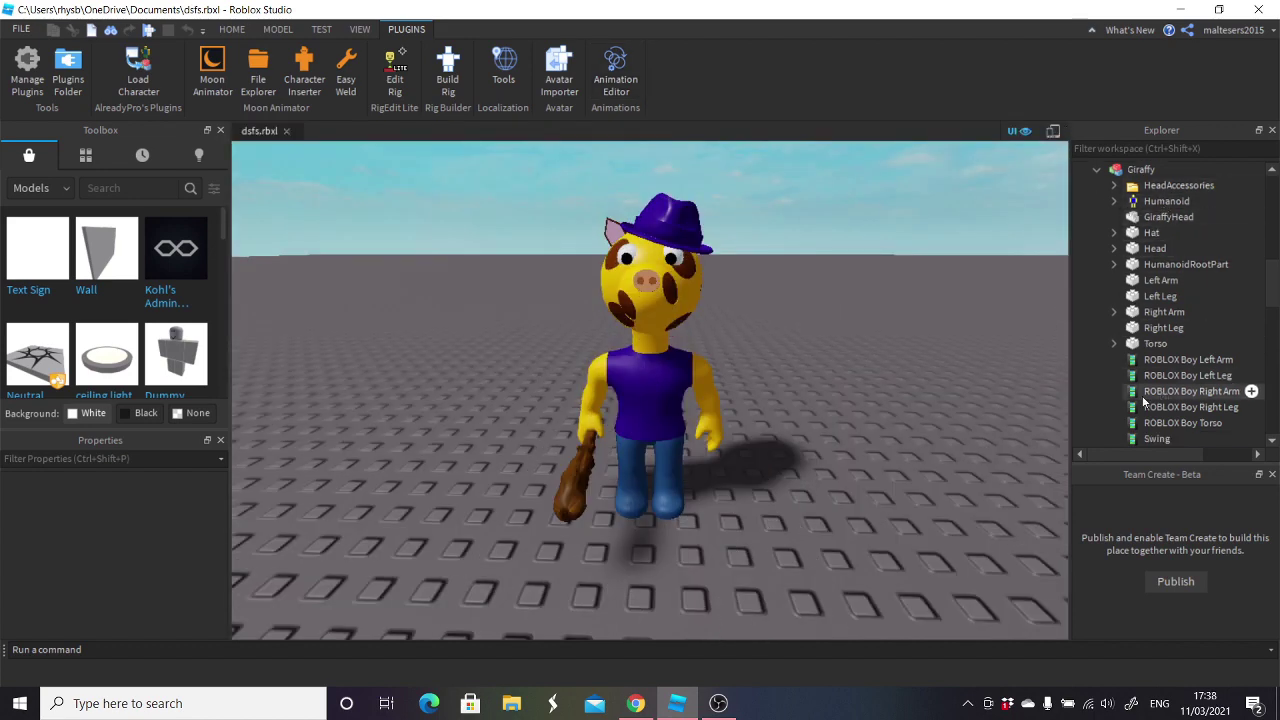
pyautogui.scroll(-1, 1150, 390)
pyautogui.click(172, 502)
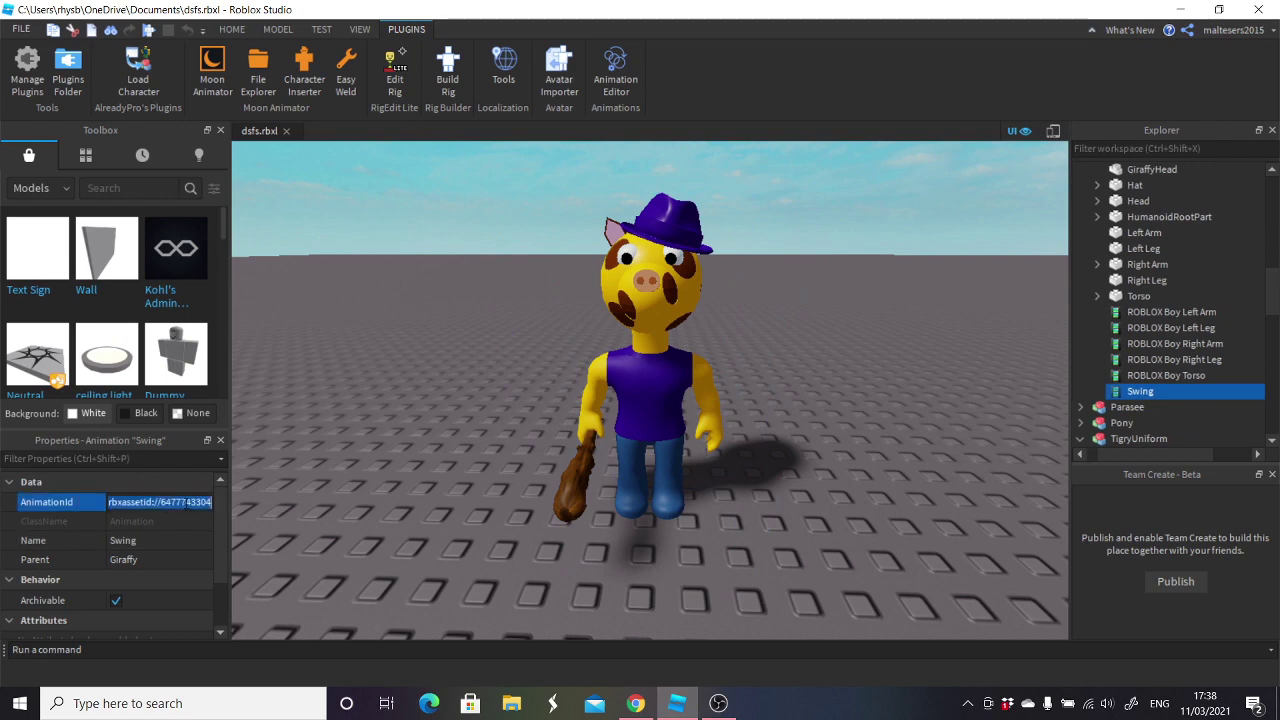
pyautogui.scroll(-3, 645, 430)
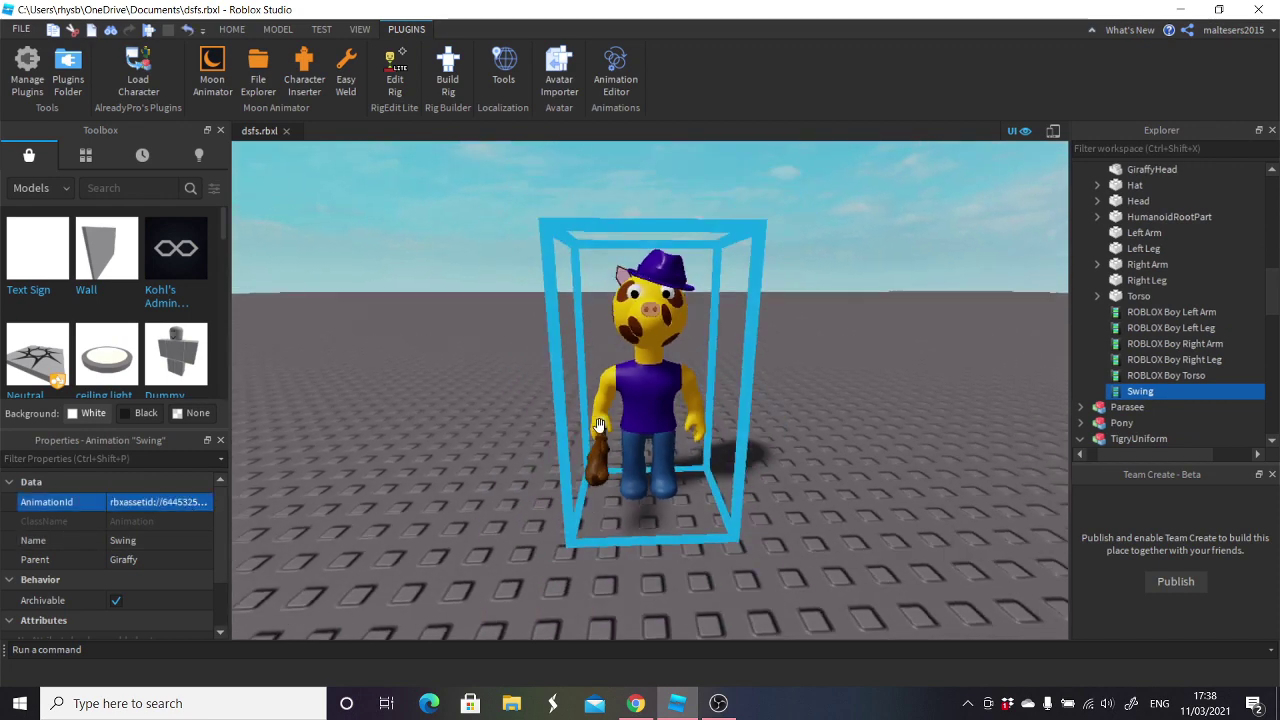
pyautogui.scroll(1, 684, 365)
# - Copy BunnyAnimate, ChaseScript, HitSound, Jumpscare, Ambience and KillScript from the Bunny model and paste them into the Giraffy model
pyautogui.scroll(5, 1126, 282)
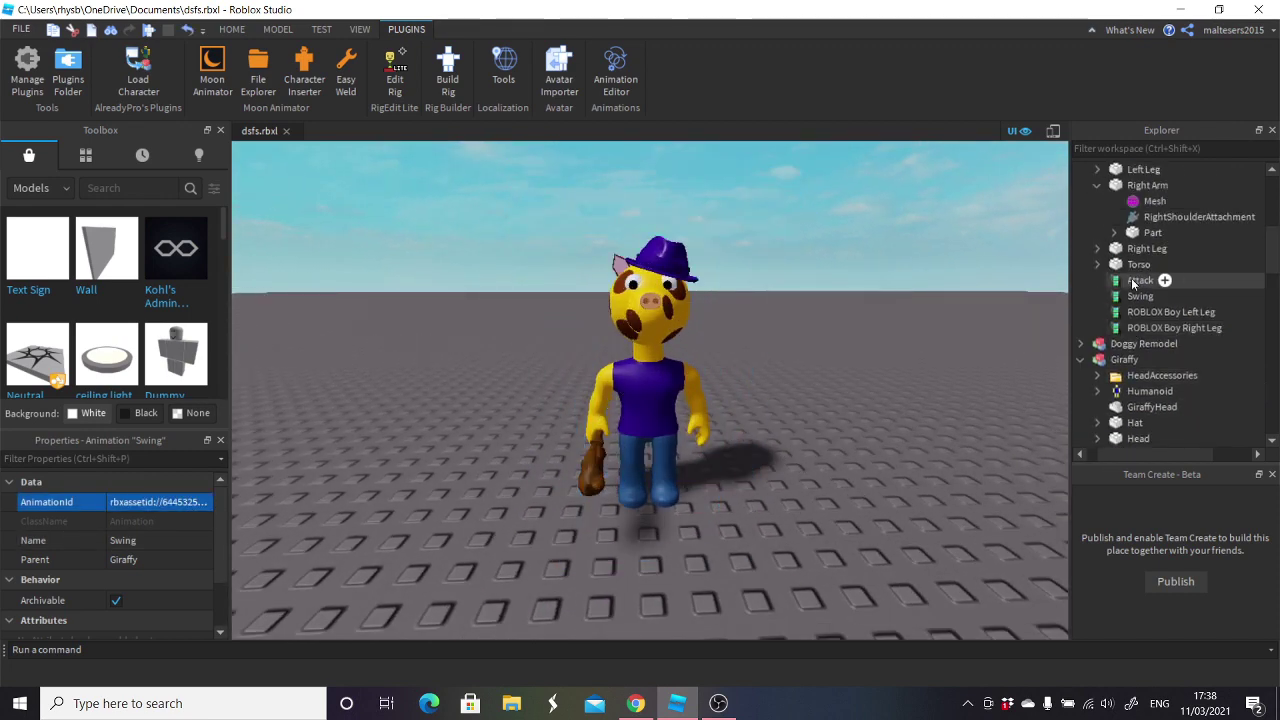
pyautogui.scroll(5, 1135, 280)
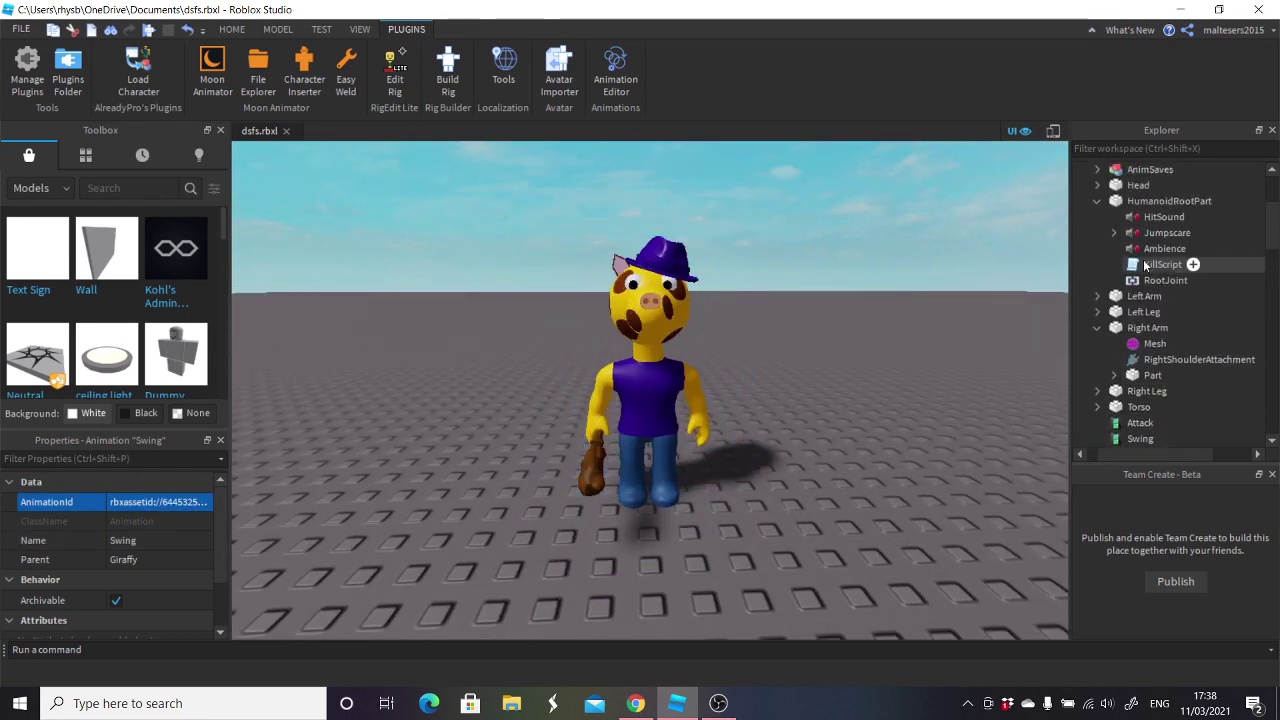
pyautogui.click(1125, 202)
pyautogui.click(1136, 218)
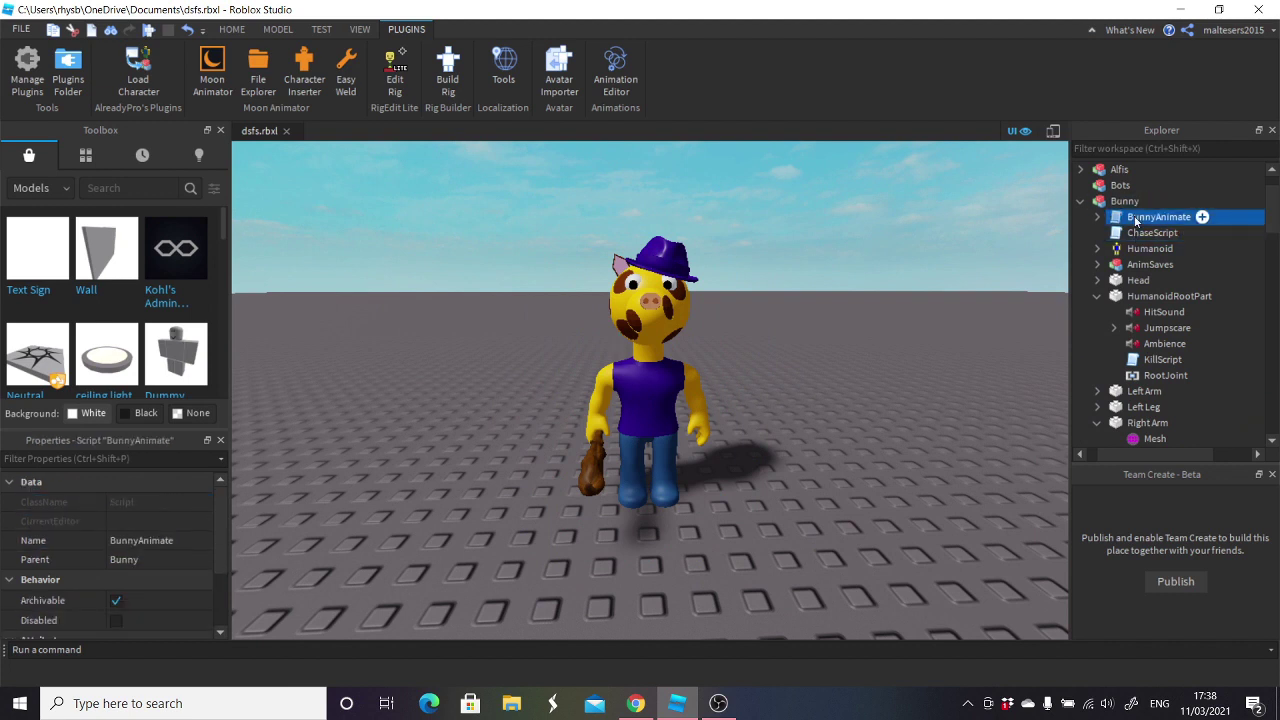
pyautogui.keyDown('ctrl'); pyautogui.click(1166, 311); pyautogui.keyUp('ctrl')
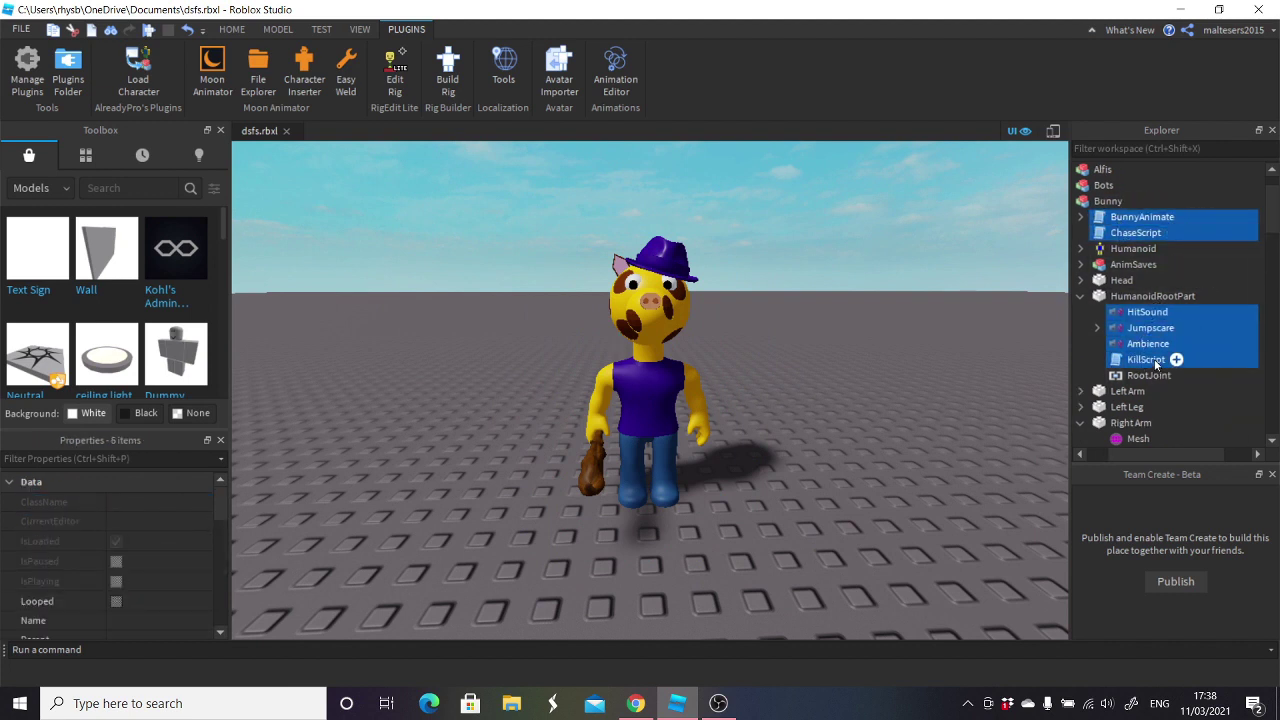
pyautogui.moveTo(1272, 222); pyautogui.dragTo(1273, 270)
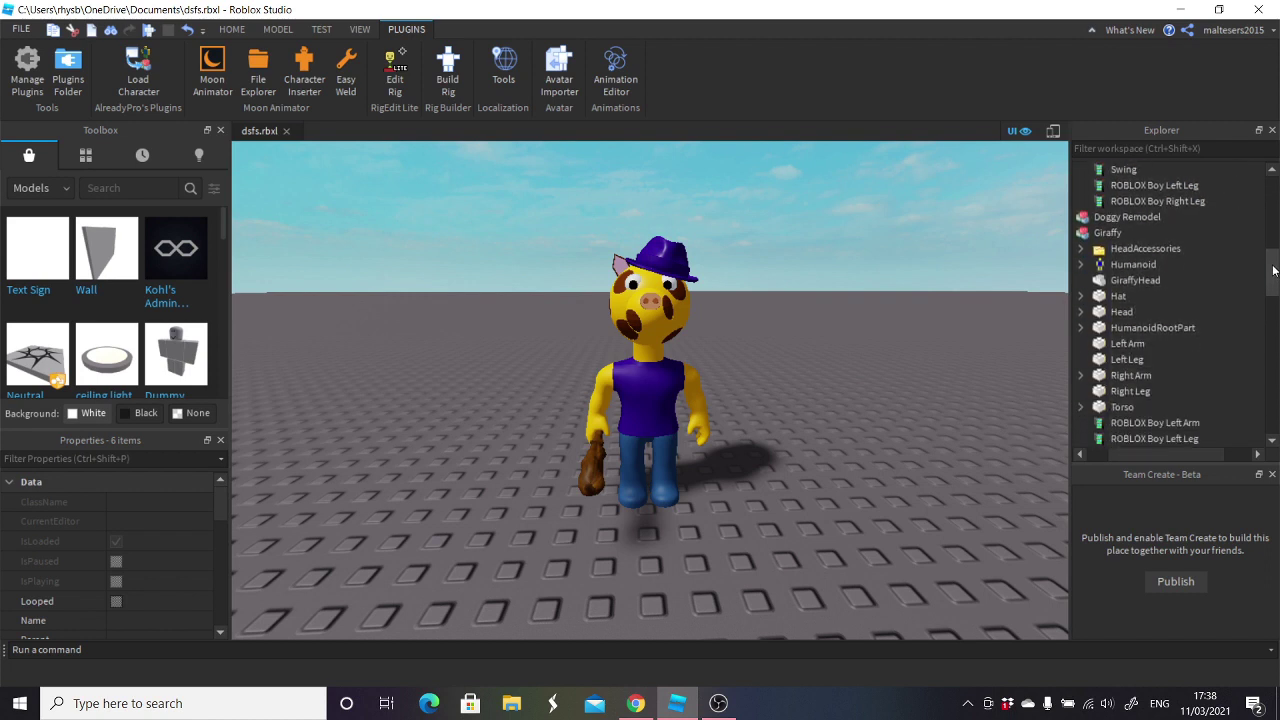
pyautogui.click(1090, 236)
pyautogui.hotkey('ctrl', 'shift', 'v')
# - Move the pasted Ambience, HitSound, Jumpscare and KillScript objects into Giraffy's HumanoidRootPart
pyautogui.click(1162, 251)
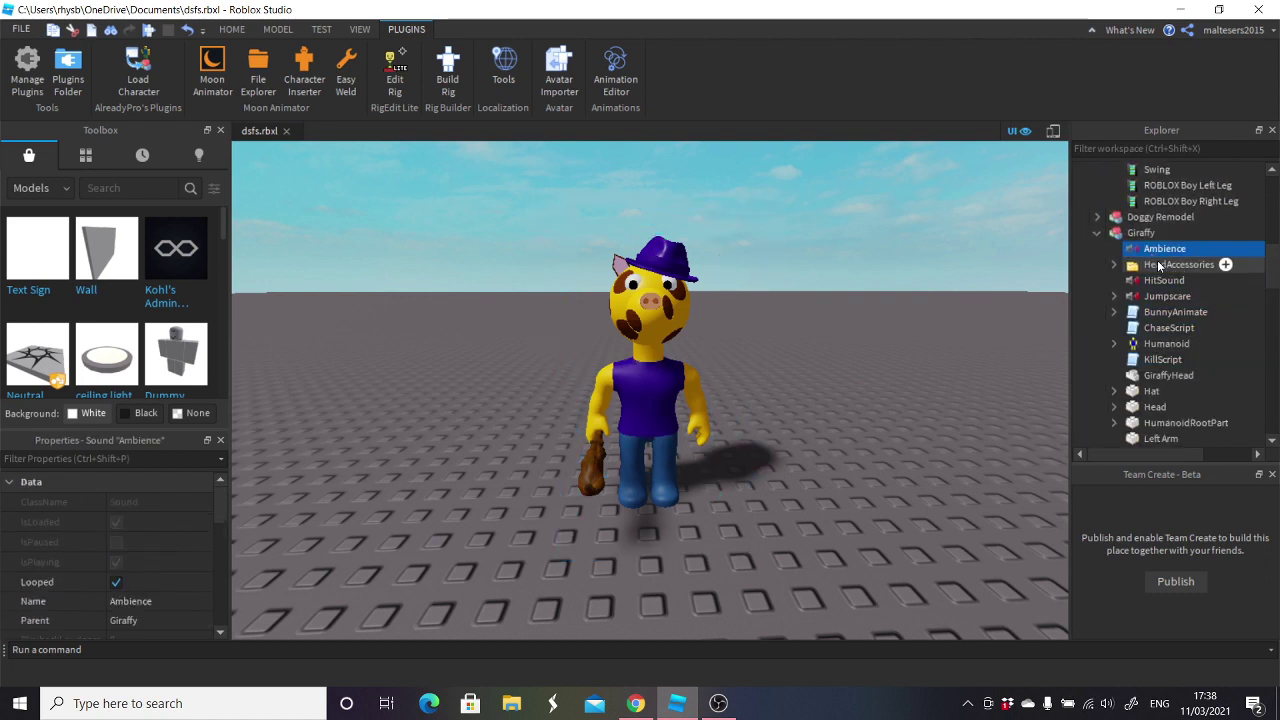
pyautogui.press('F2')
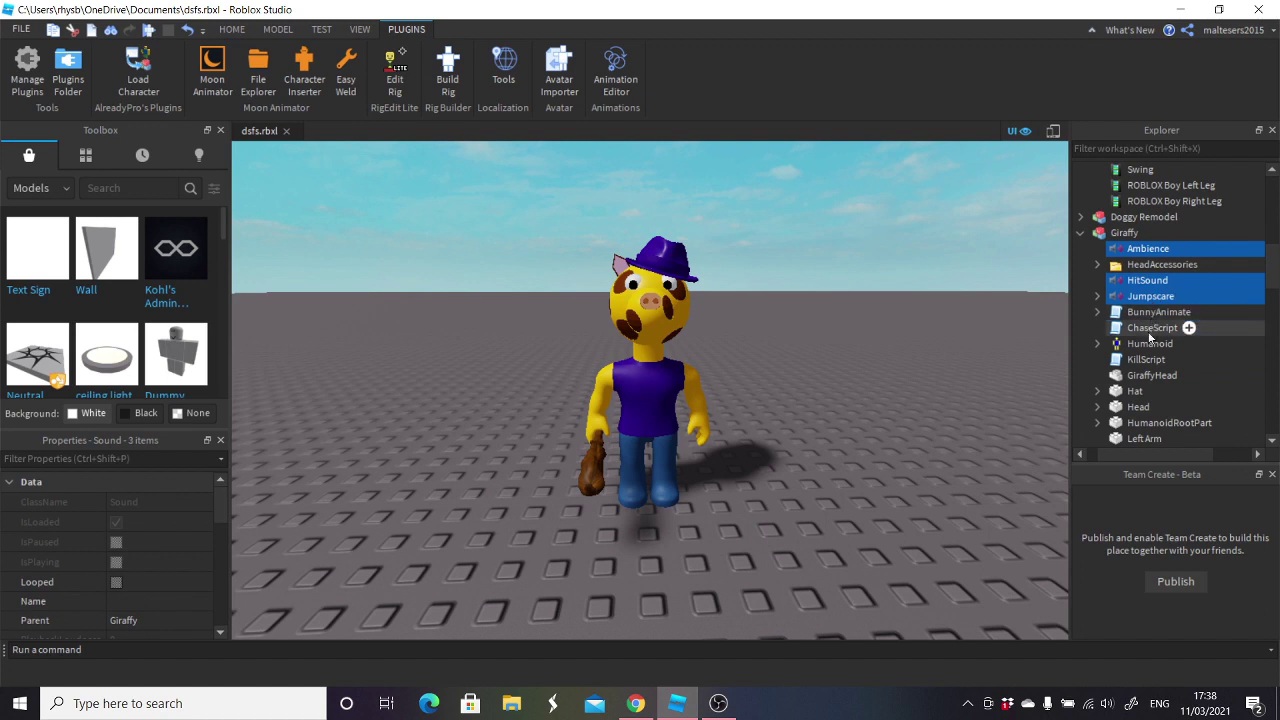
pyautogui.keyDown('ctrl'); pyautogui.click(1146, 359); pyautogui.keyUp('ctrl')
pyautogui.moveTo(1143, 298); pyautogui.dragTo(1168, 422)
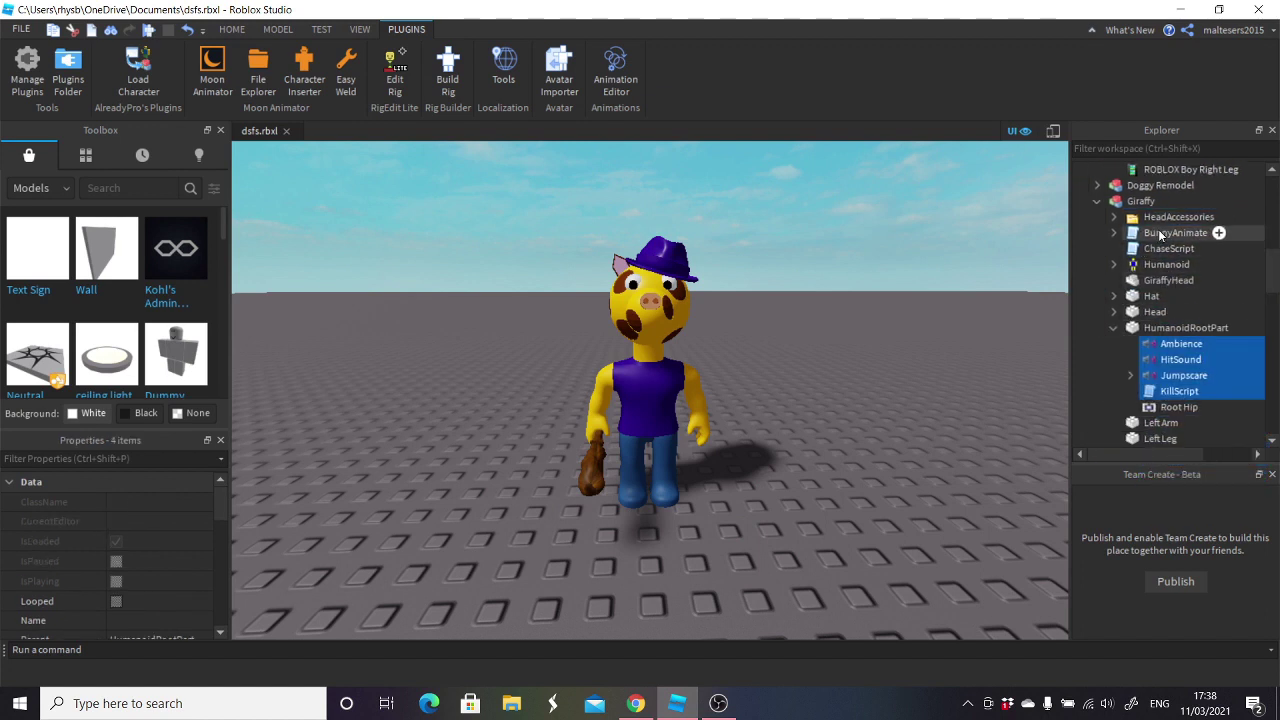
# - Rename Giraffy's BunnyAnimate script to GiraffyUninfectedAnimate and expand it to show its animation values
pyautogui.click(1160, 233)
pyautogui.click(1166, 233)
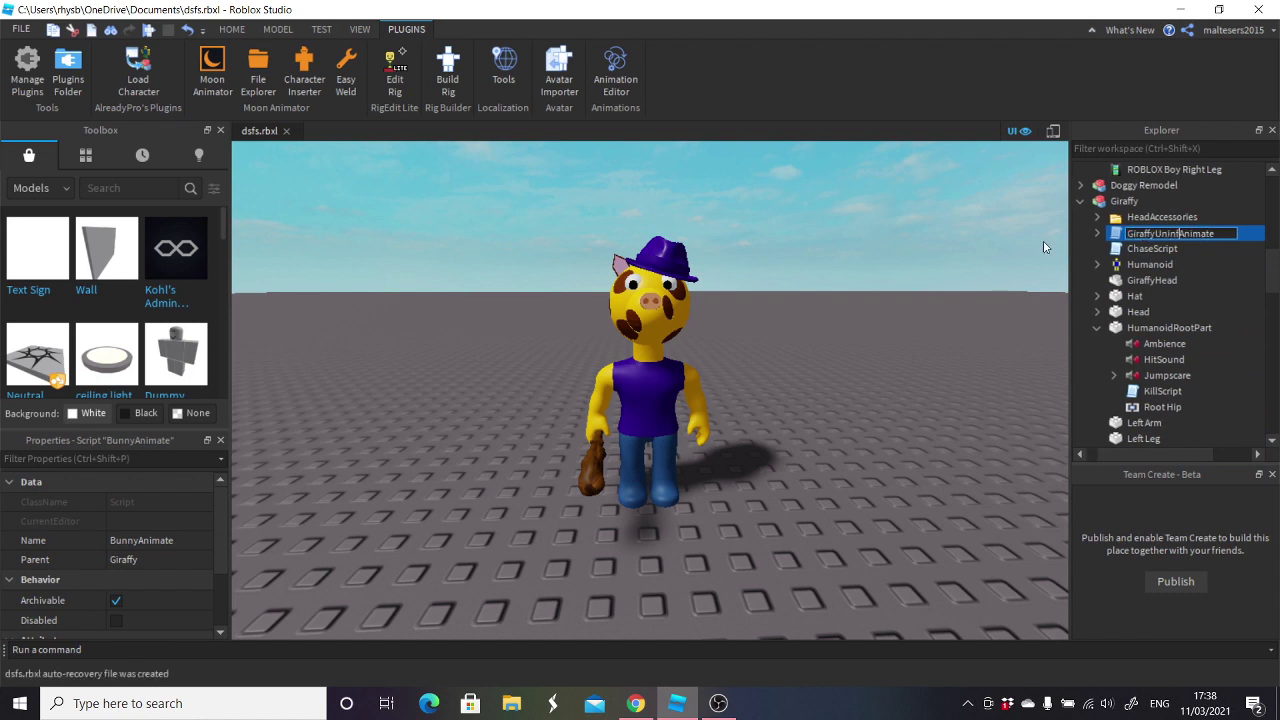
pyautogui.scroll(-3, 640, 410)
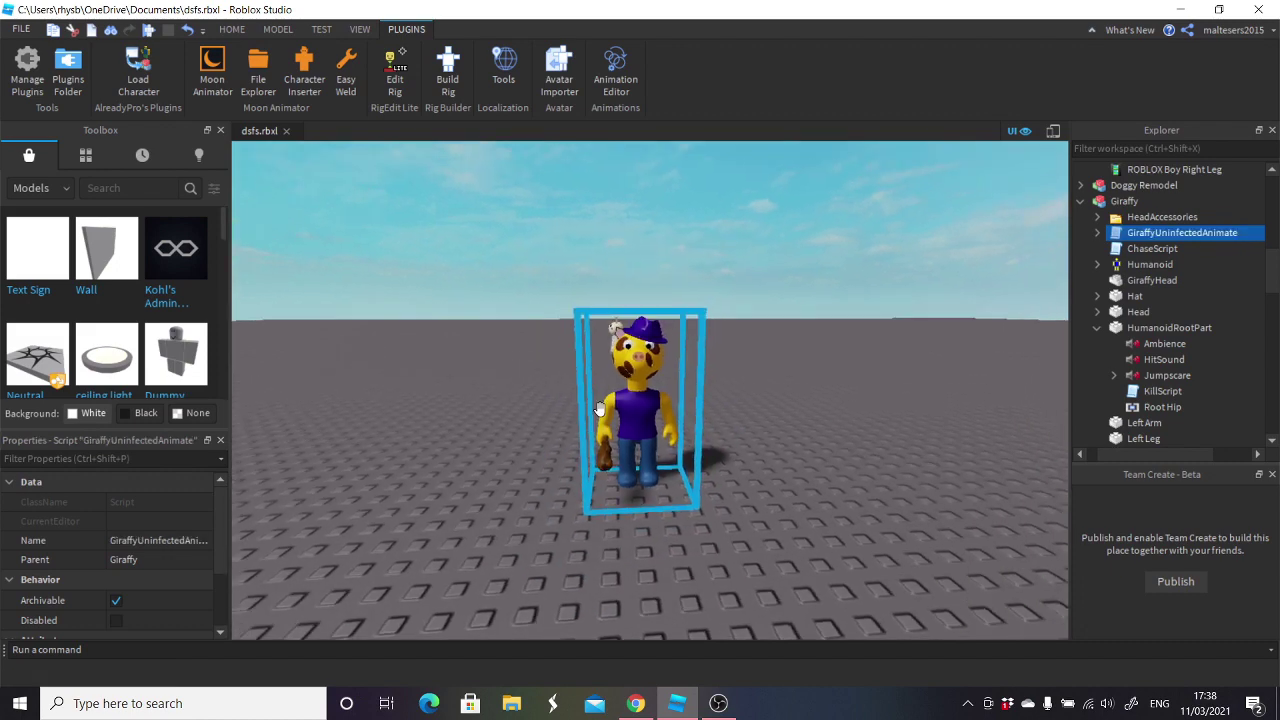
pyautogui.scroll(2, 640, 415)
pyautogui.click(1099, 233)
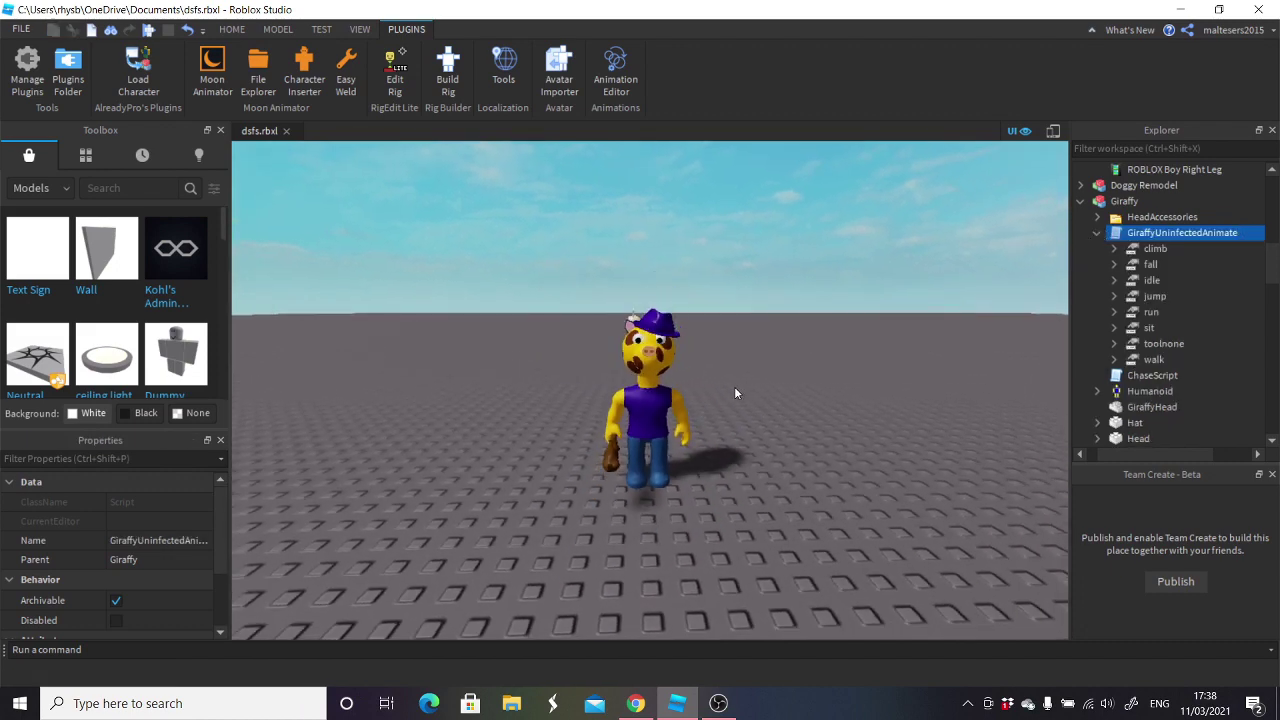
# - Open the Animation Editor on the Giraffy rig and start importing an animation from Roblox
pyautogui.click(616, 70)
pyautogui.click(789, 435)
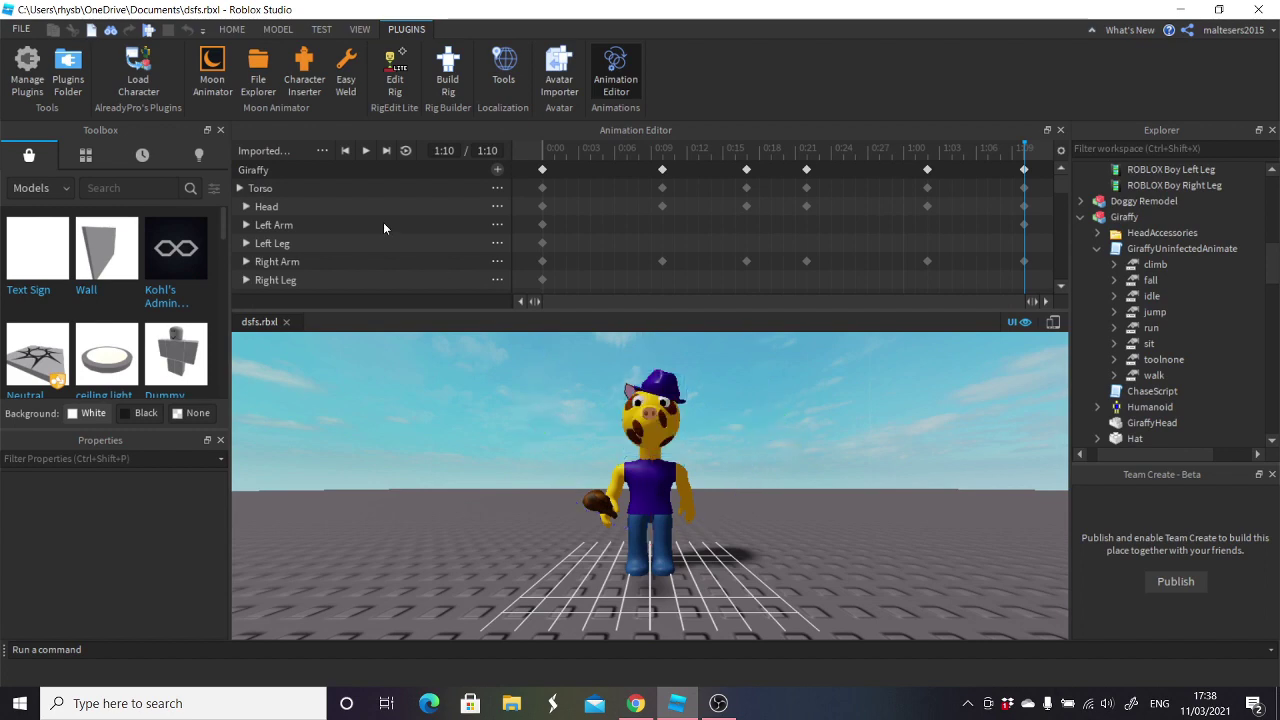
pyautogui.click(321, 154)
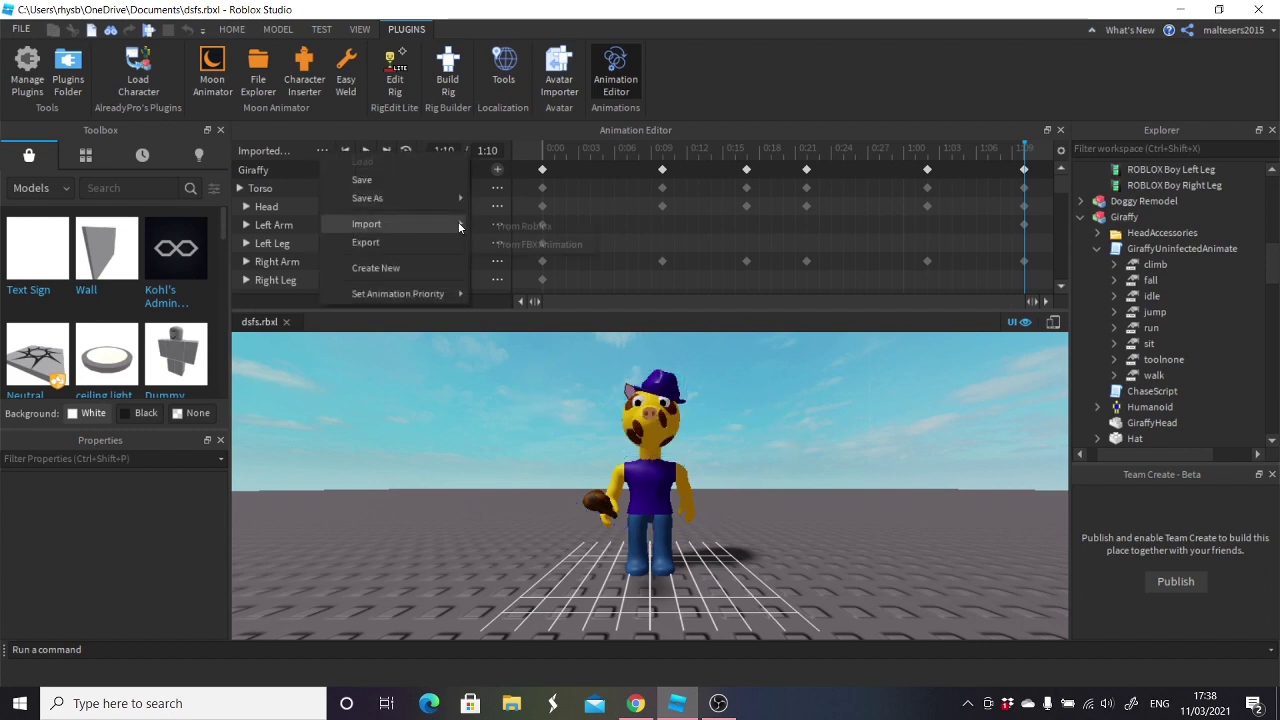
pyautogui.click(535, 227)
pyautogui.scroll(-5, 785, 323)
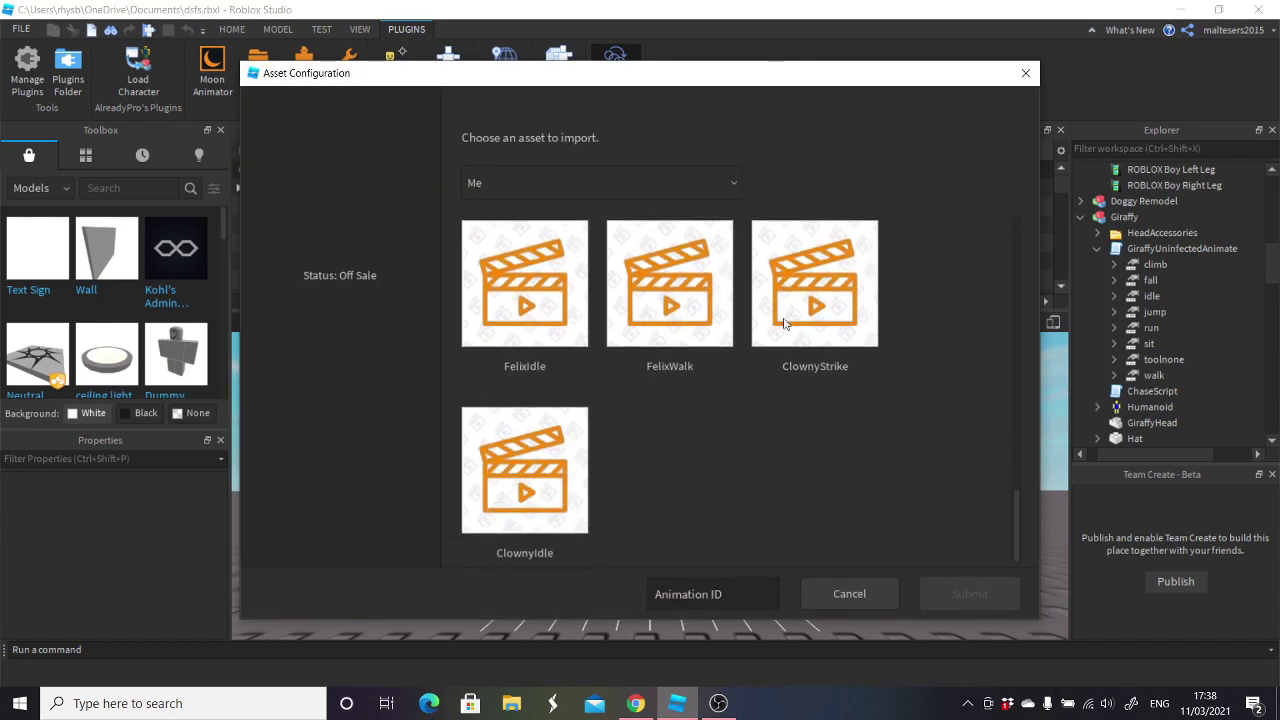
pyautogui.scroll(-8, 785, 321)
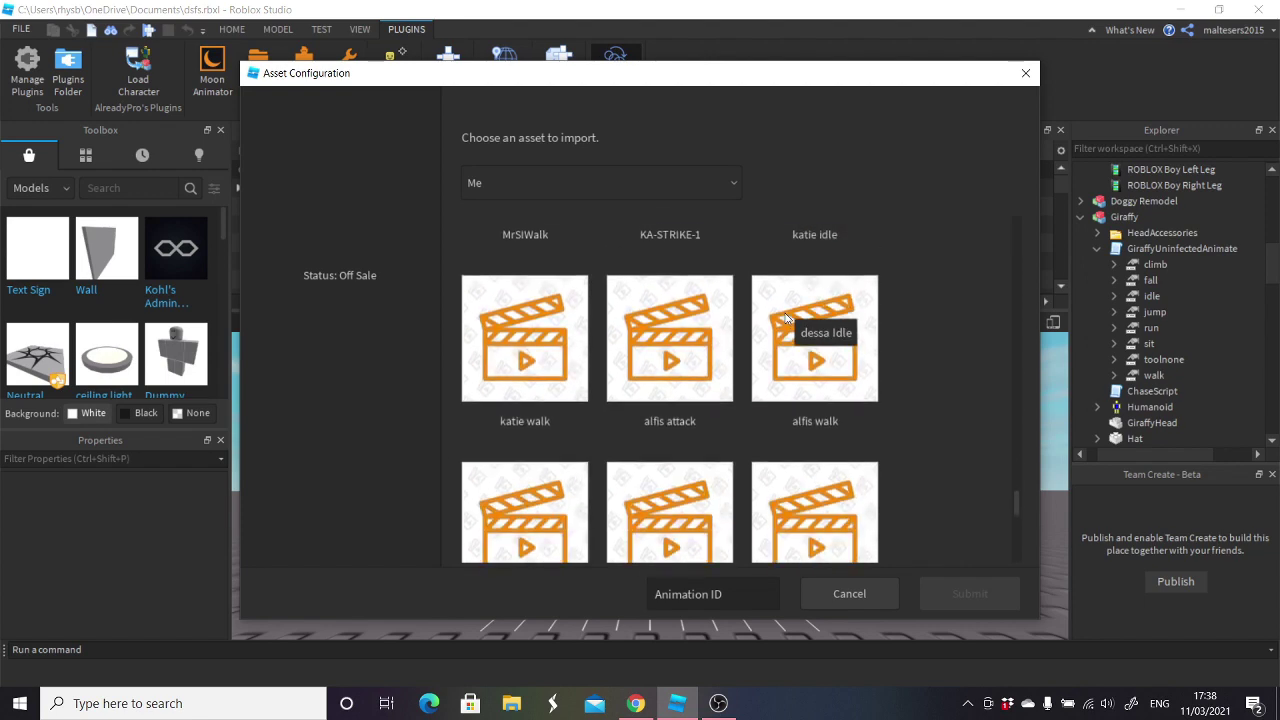
pyautogui.scroll(-8, 785, 318)
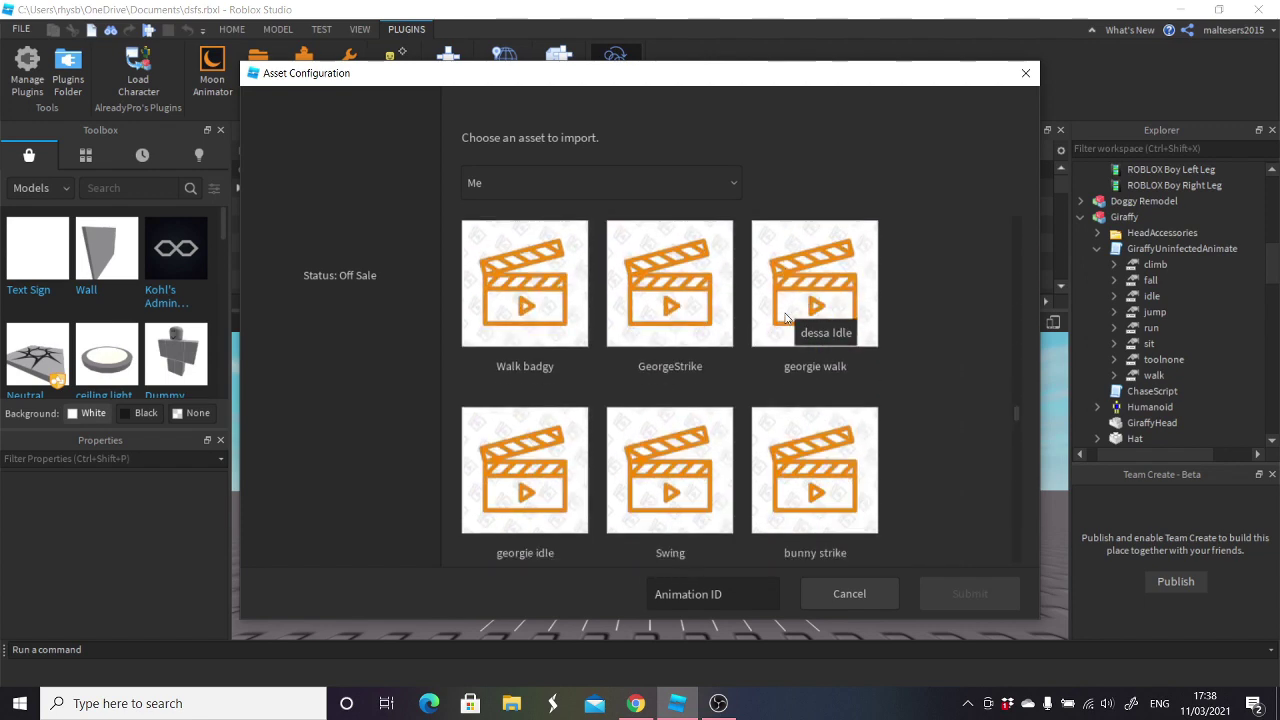
pyautogui.scroll(-10, 785, 318)
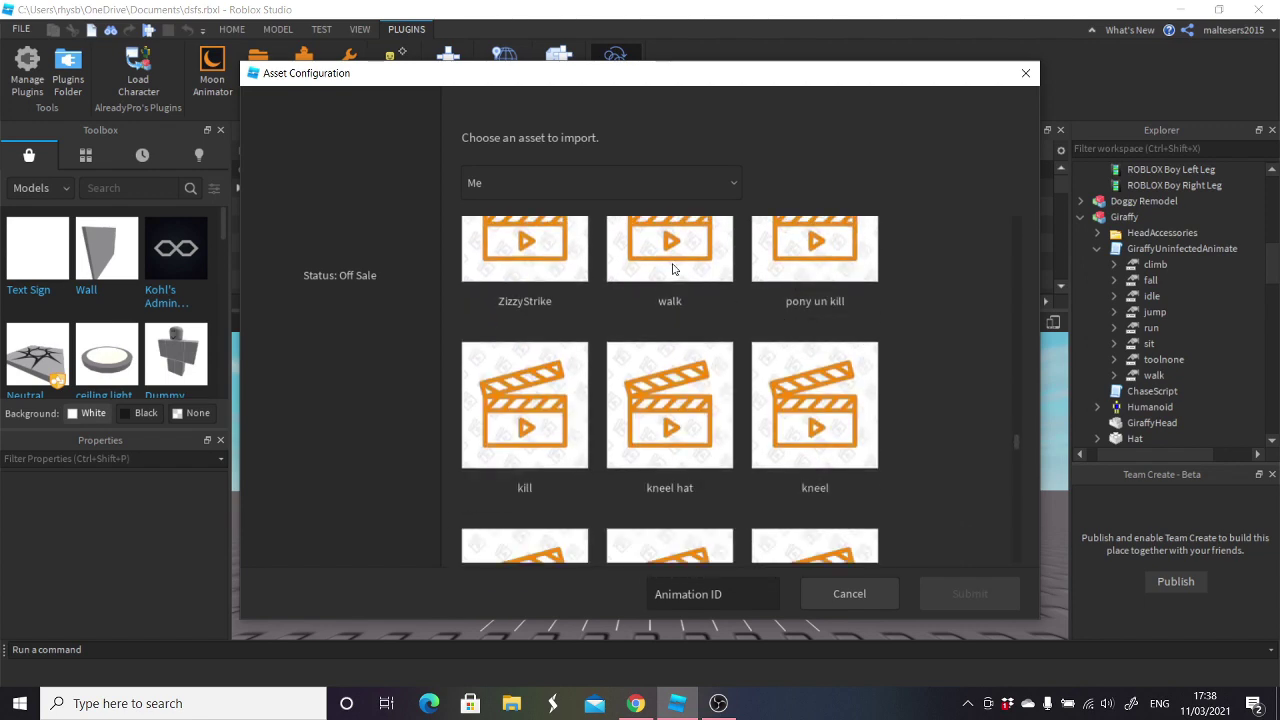
pyautogui.scroll(-5, 750, 317)
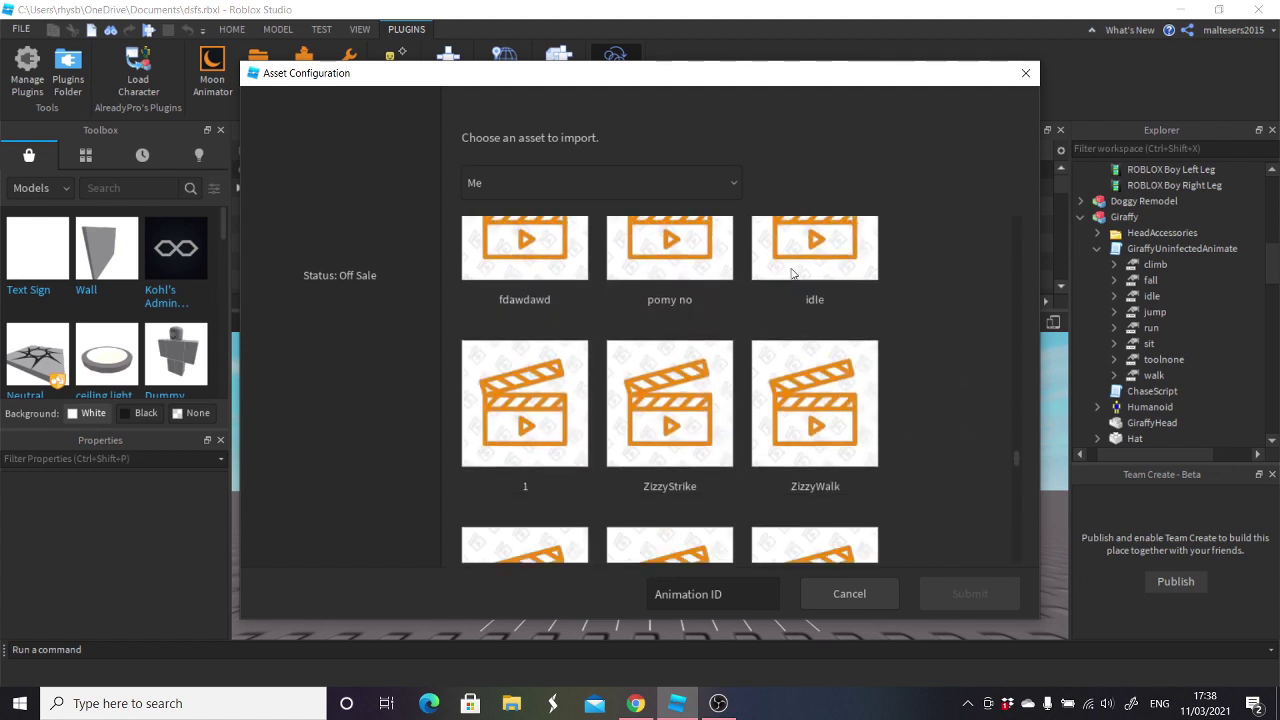
pyautogui.scroll(-8, 792, 282)
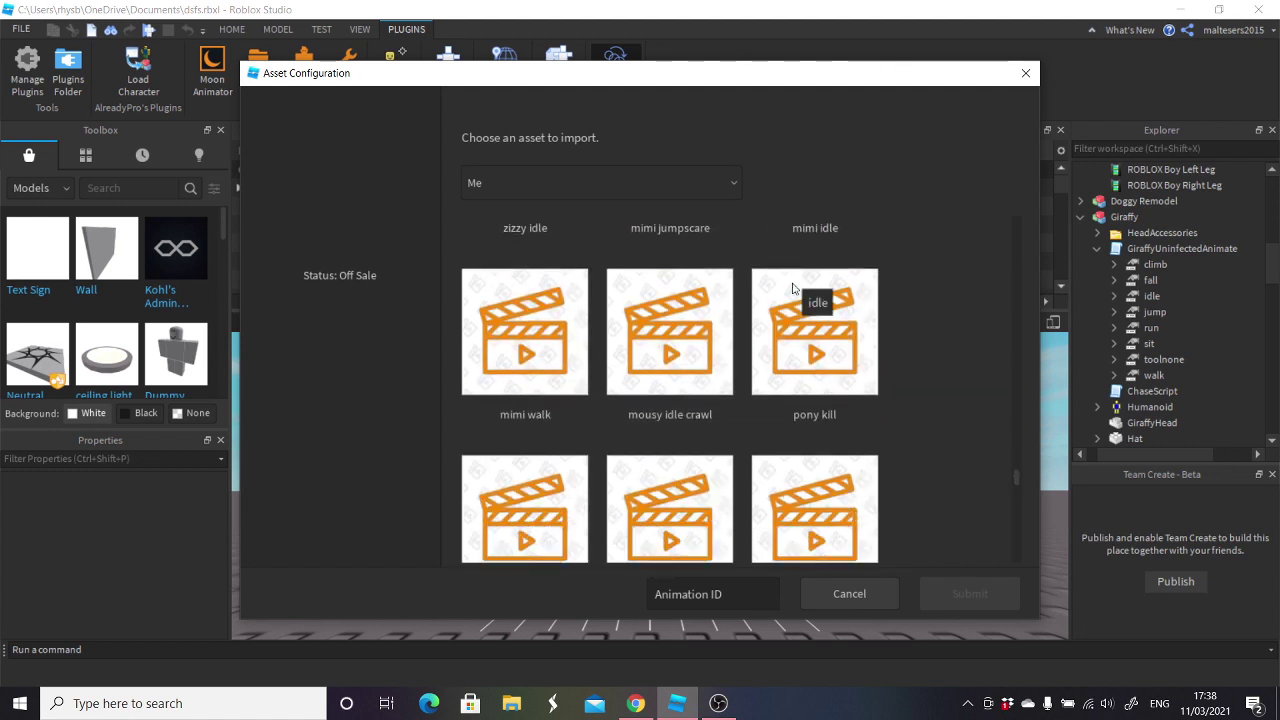
pyautogui.scroll(-4, 792, 288)
pyautogui.click(525, 400)
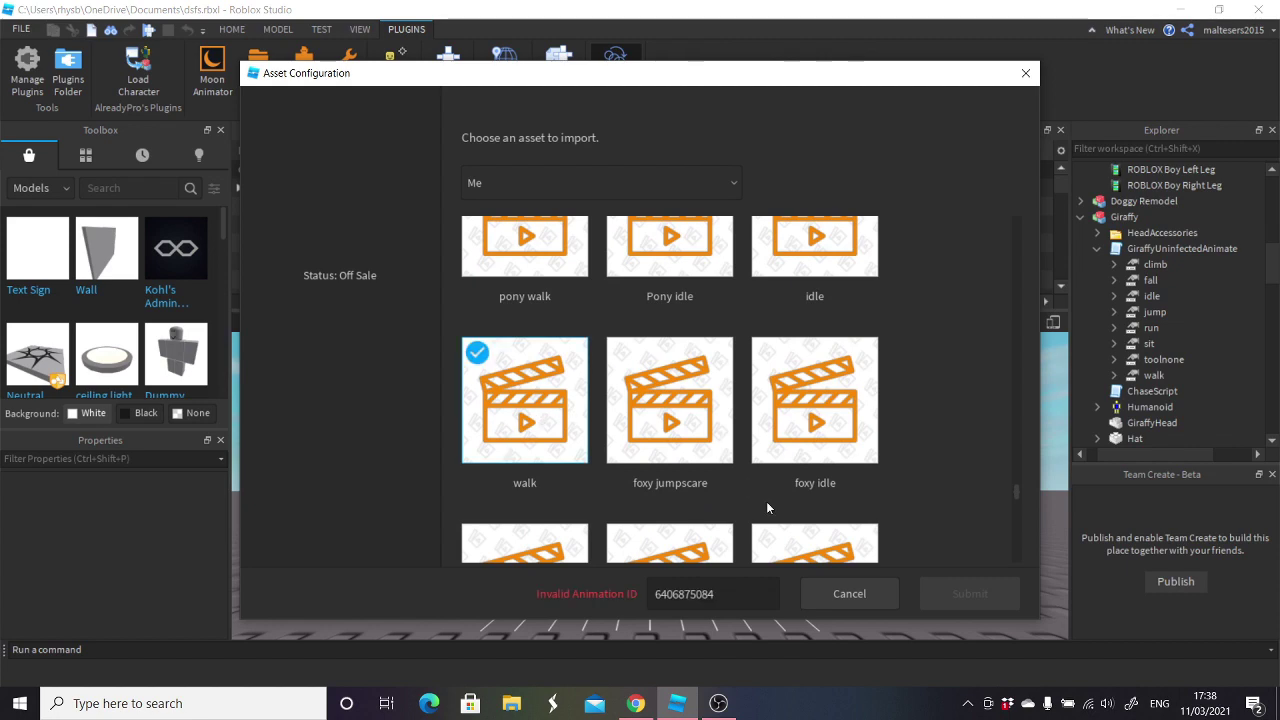
pyautogui.click(952, 590)
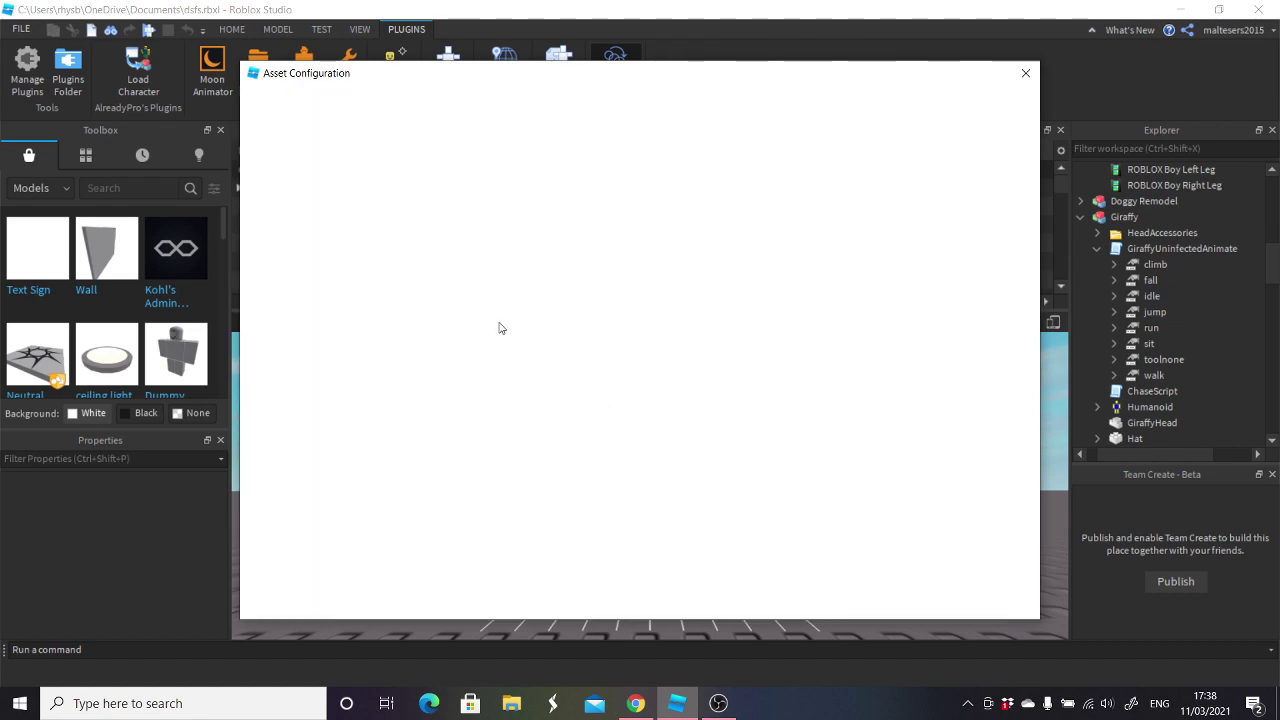
pyautogui.click(363, 153)
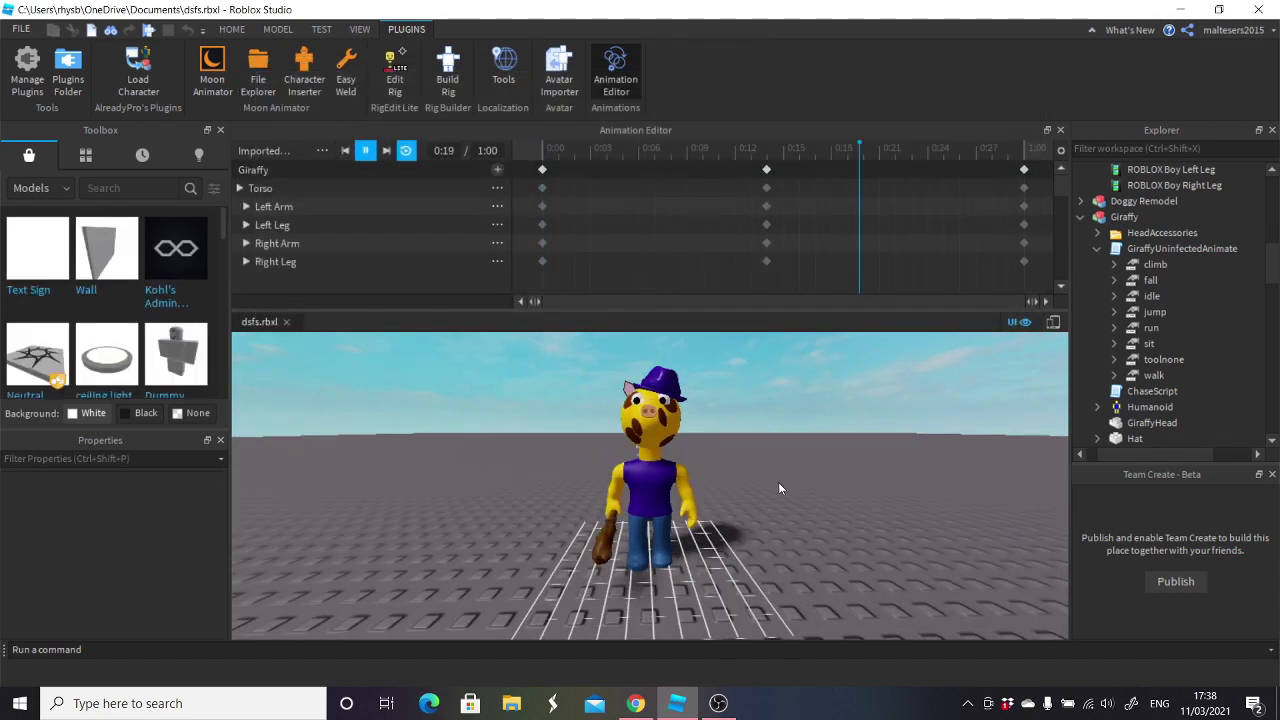
pyautogui.click(366, 153)
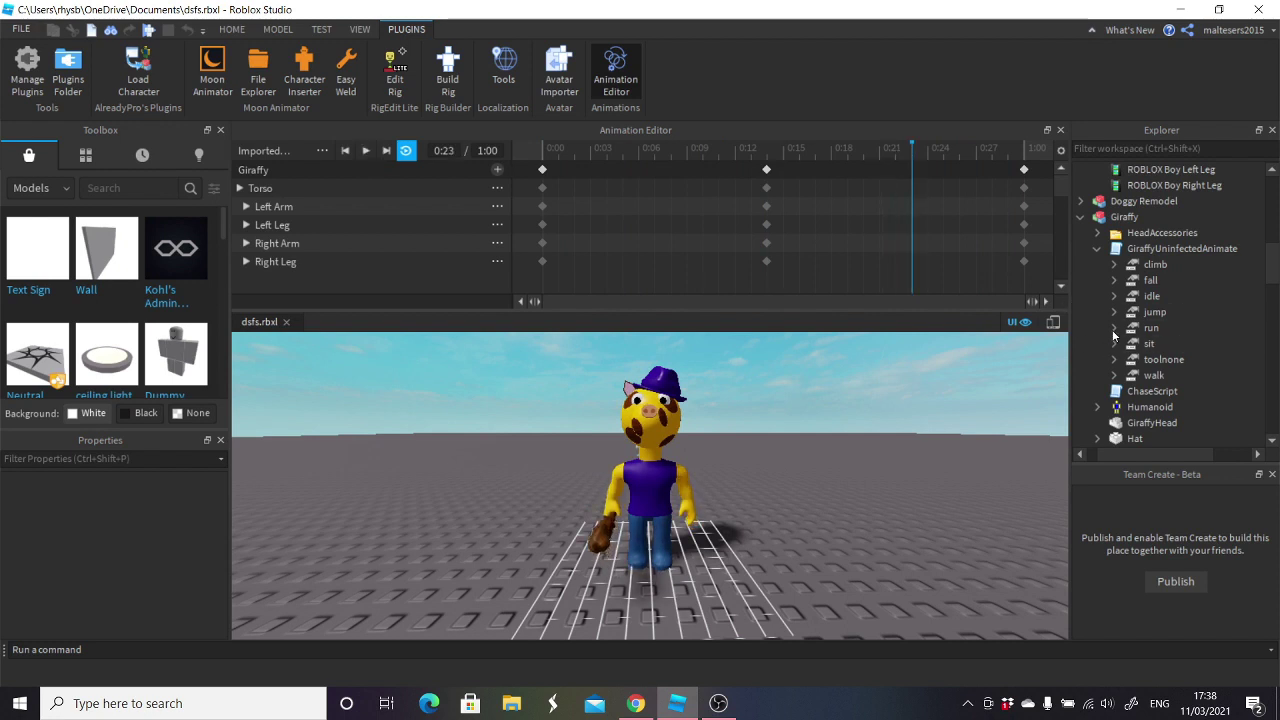
# - Set the AnimationId of WalkAnim in GiraffyUninfectedAnimate's walk value to the imported walk animation's asset ID
pyautogui.click(1114, 375)
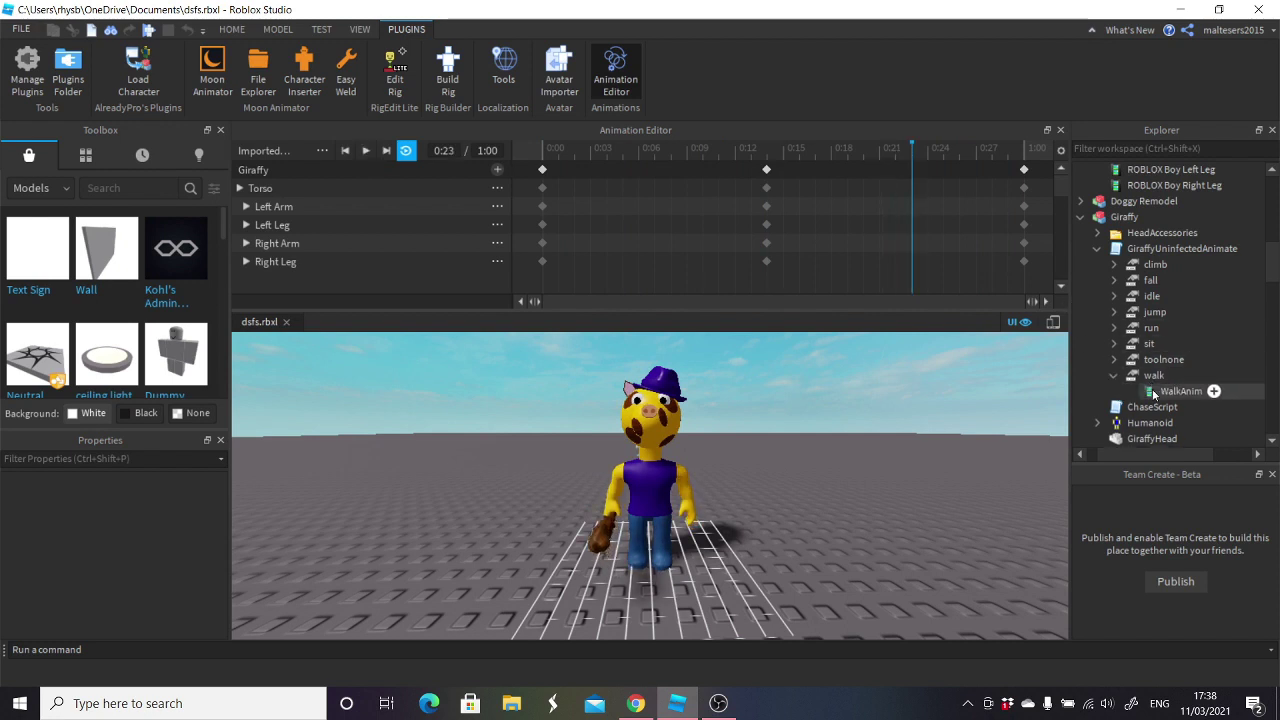
pyautogui.click(1175, 391)
pyautogui.click(192, 507)
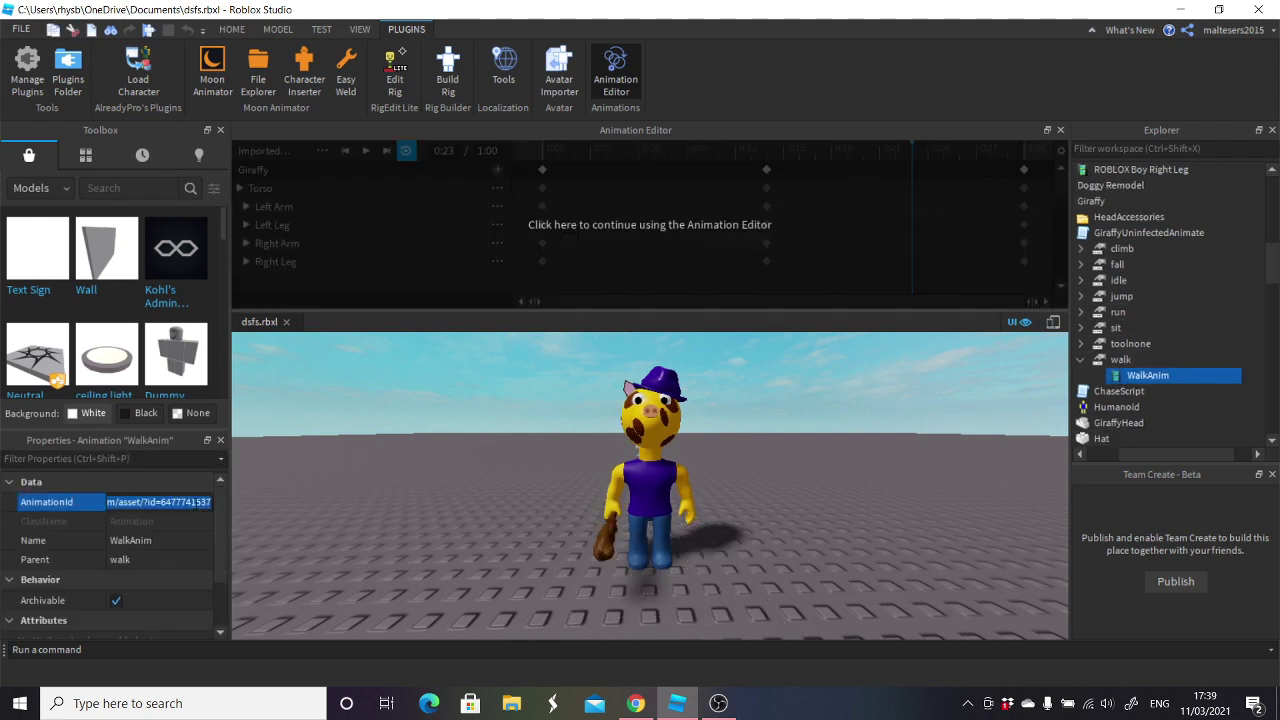
pyautogui.press('Return')
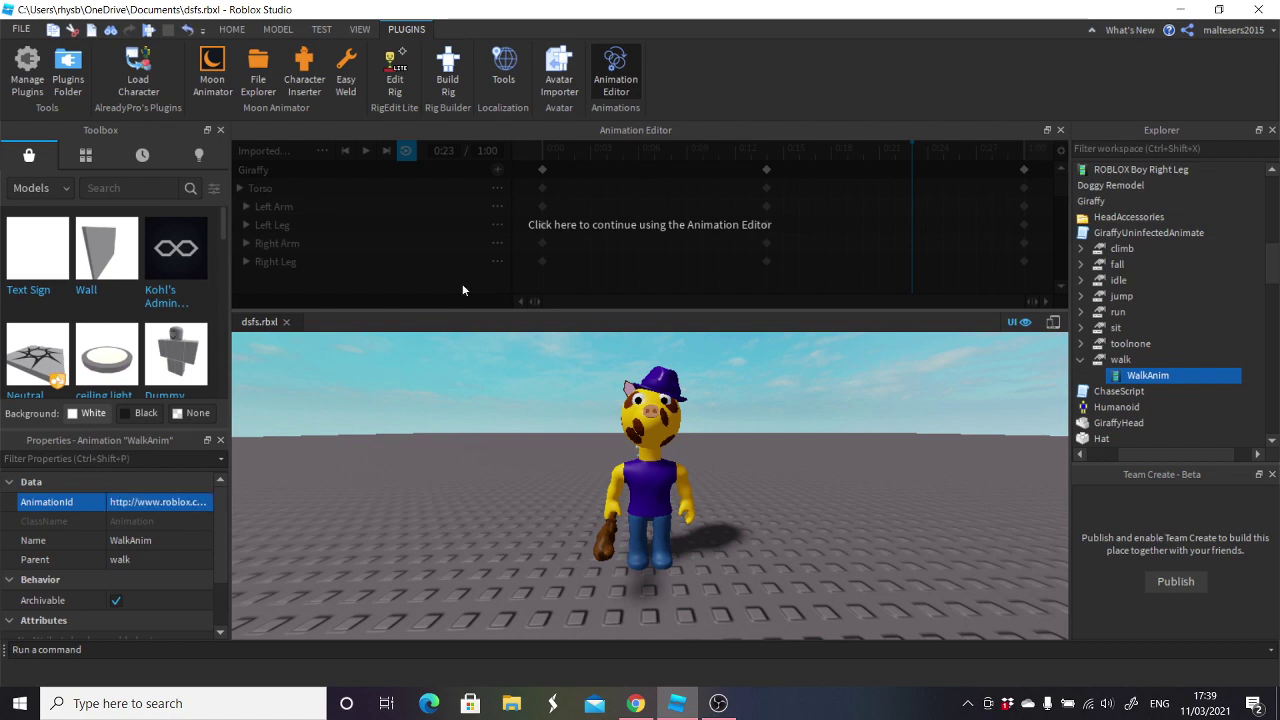
pyautogui.click(331, 188)
pyautogui.click(322, 150)
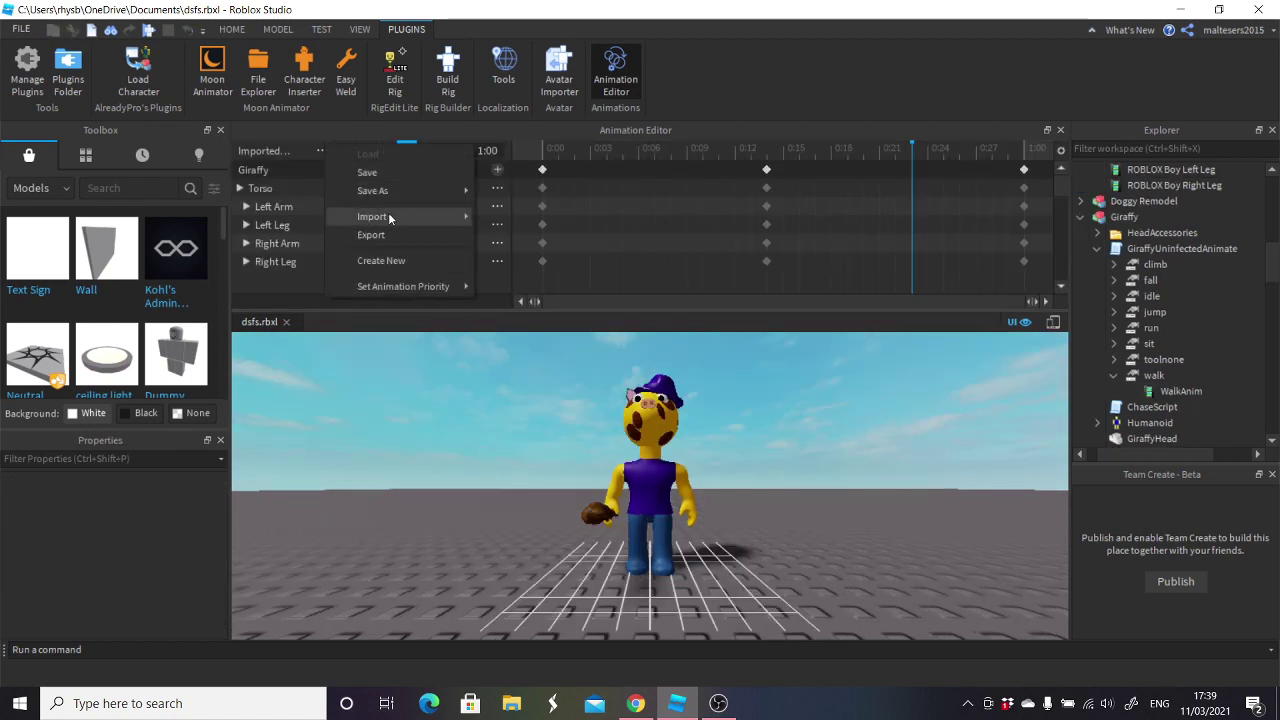
pyautogui.moveTo(388, 214)
pyautogui.click(524, 218)
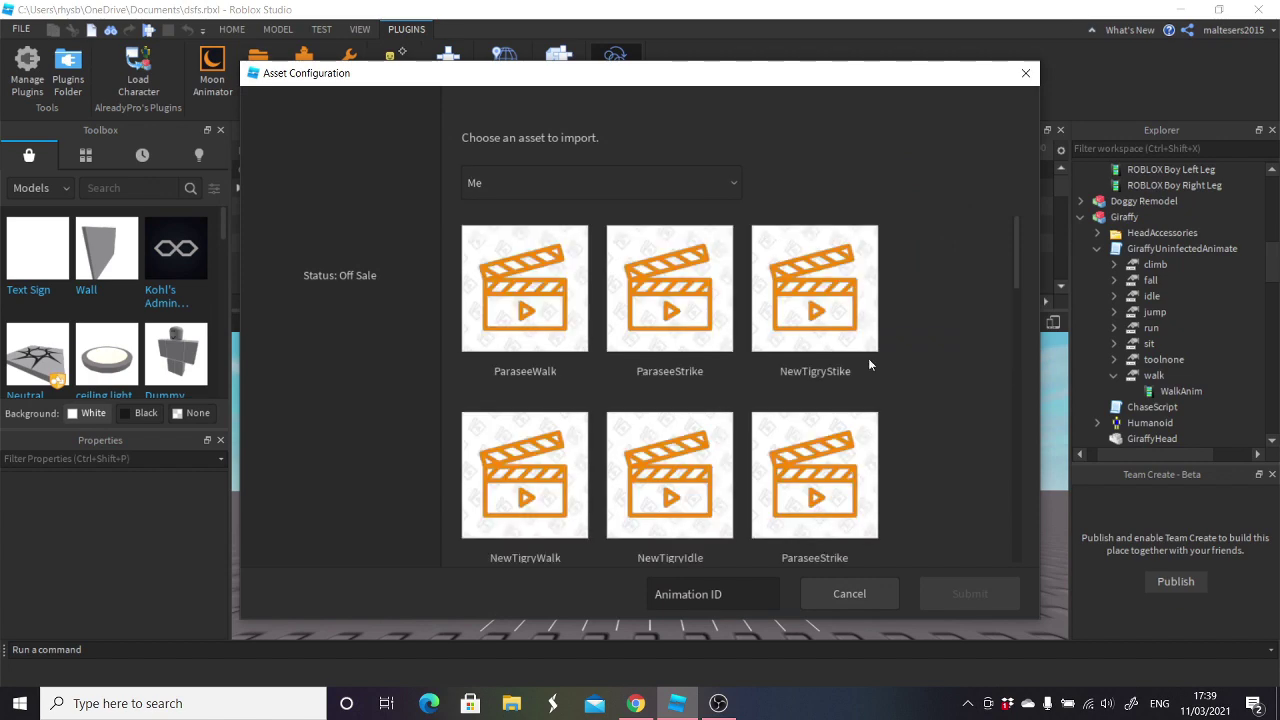
pyautogui.moveTo(1018, 273); pyautogui.dragTo(1015, 408)
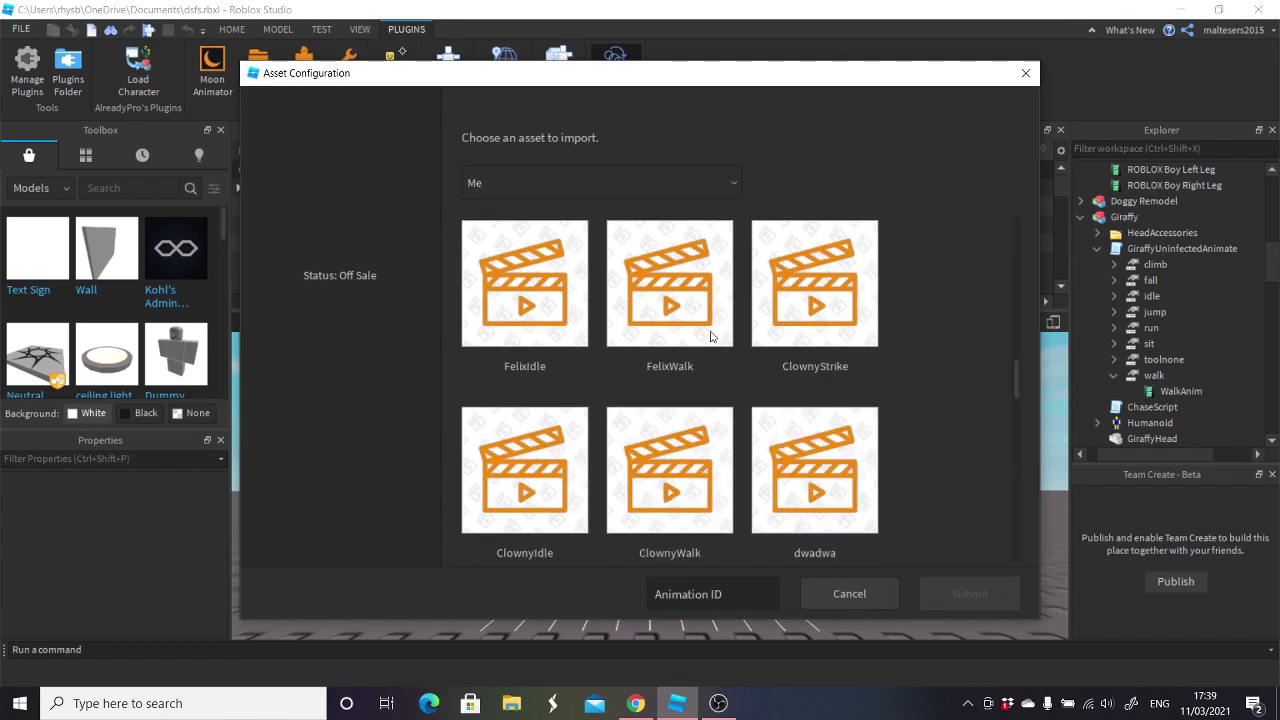
pyautogui.scroll(-10, 722, 324)
pyautogui.scroll(-10, 723, 318)
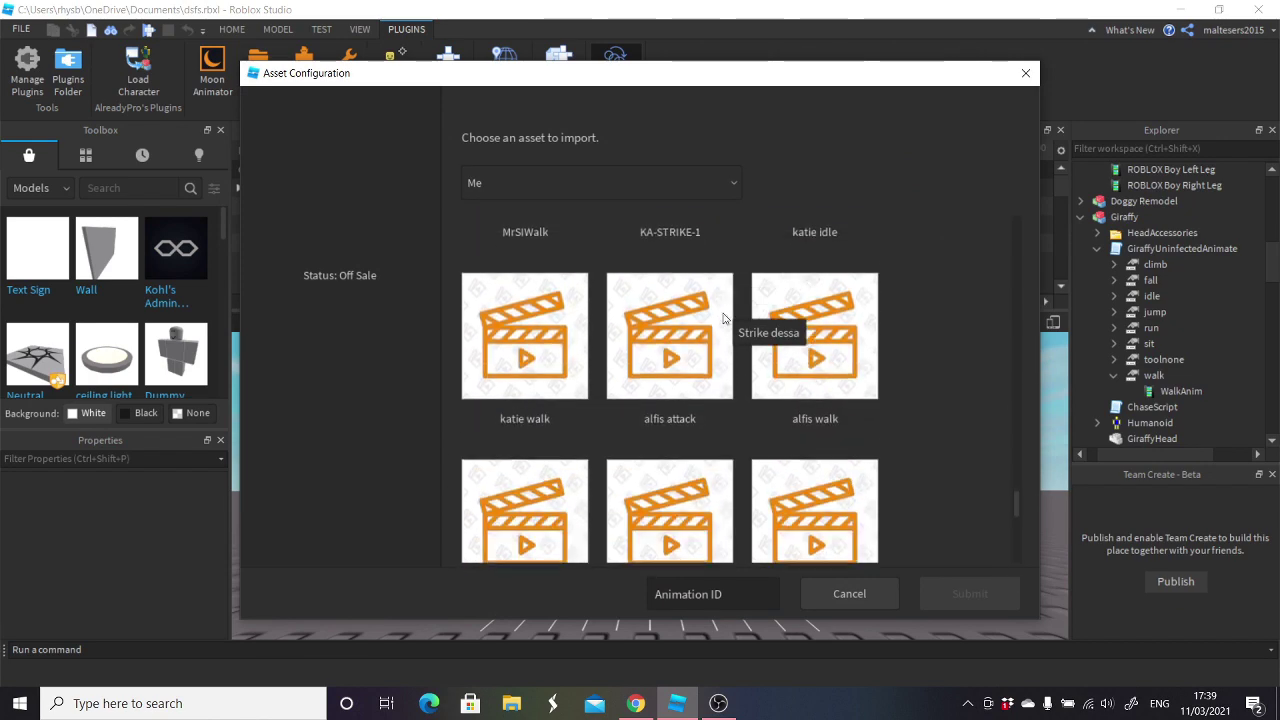
pyautogui.scroll(-10, 723, 318)
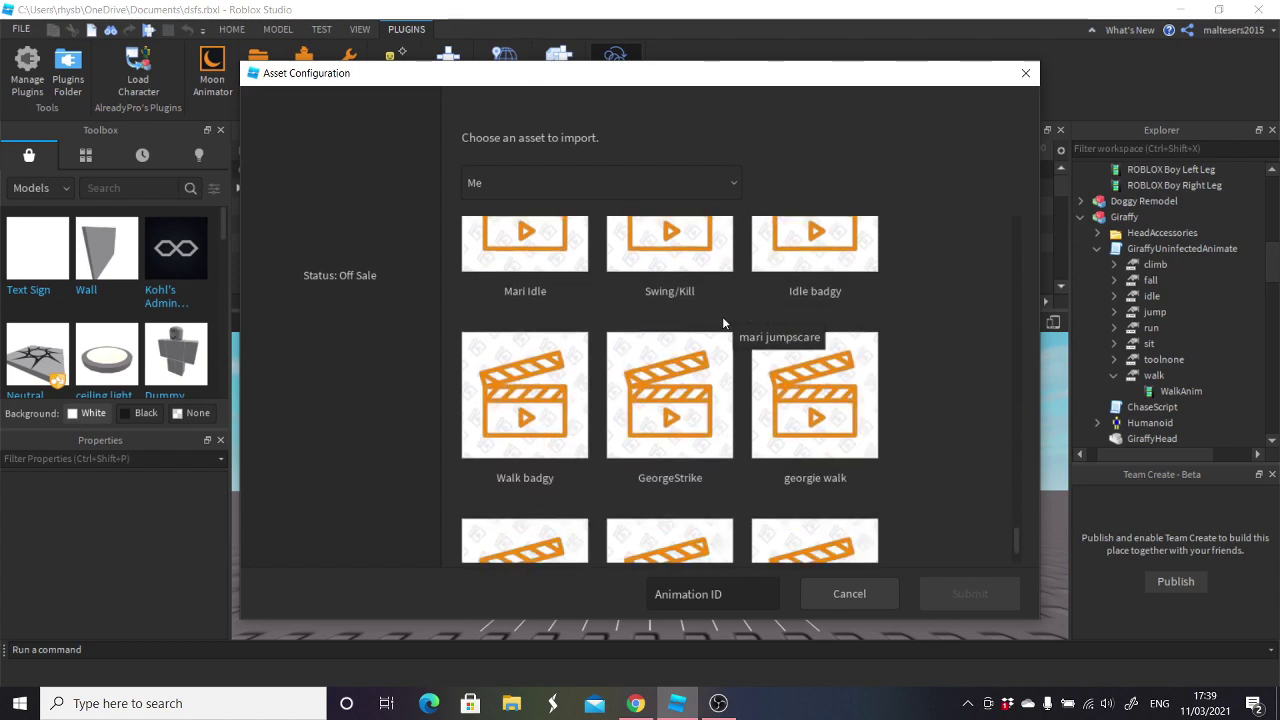
pyautogui.scroll(-10, 723, 322)
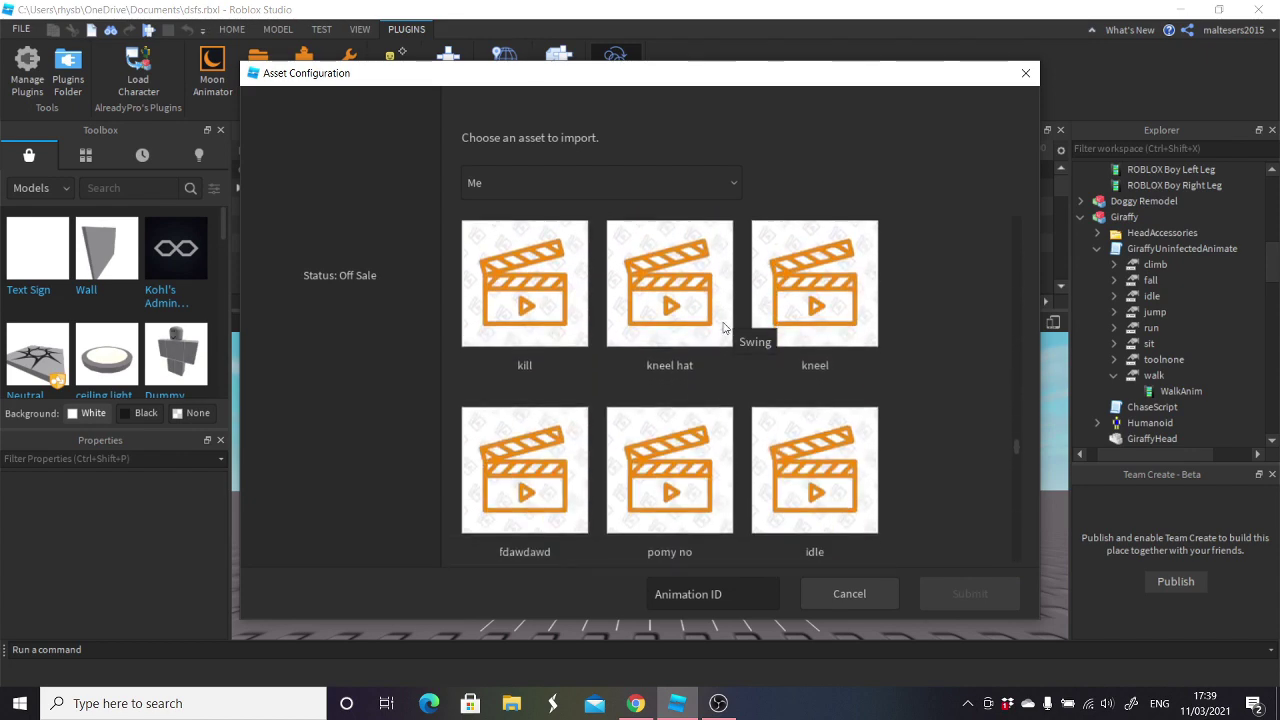
pyautogui.scroll(-10, 723, 327)
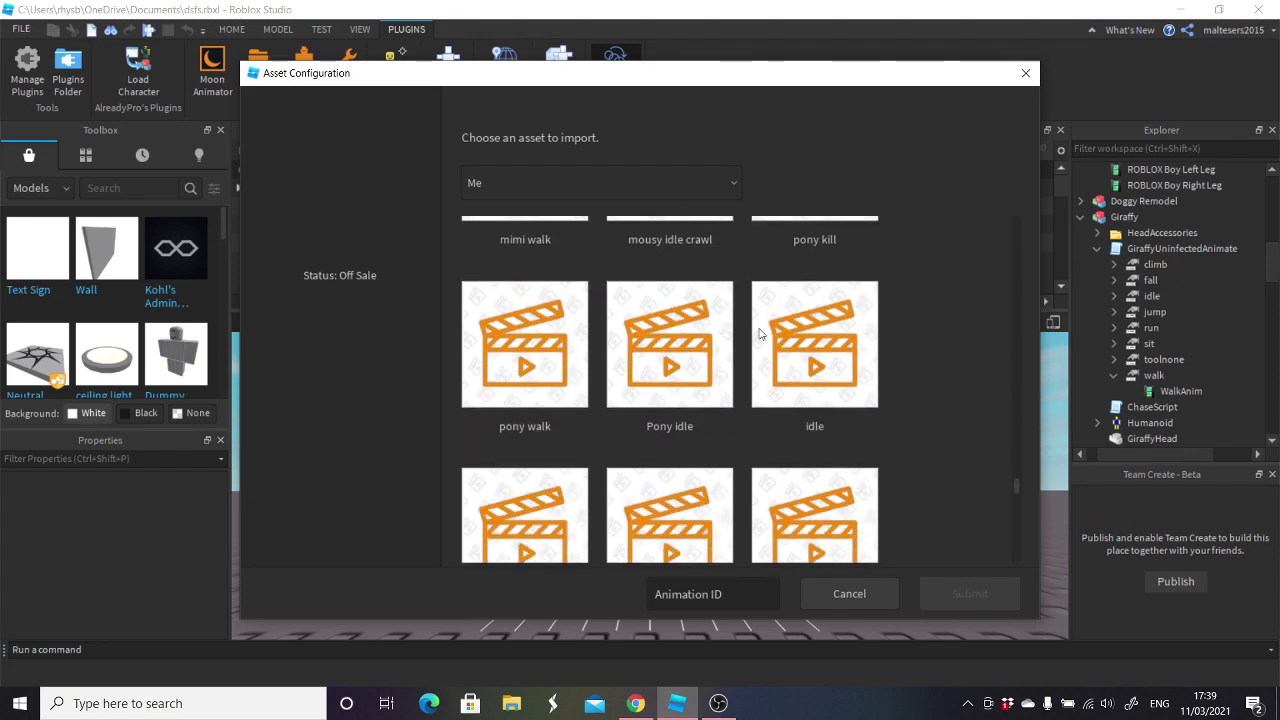
pyautogui.click(794, 256)
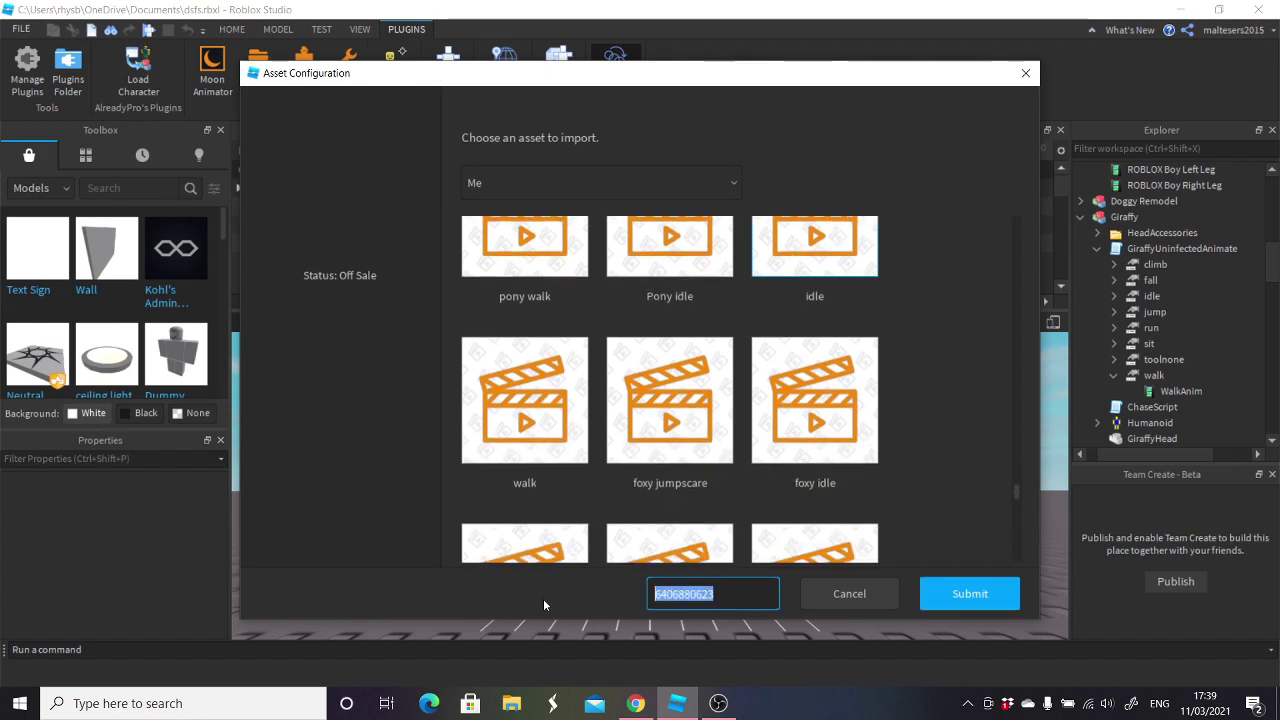
pyautogui.click(935, 593)
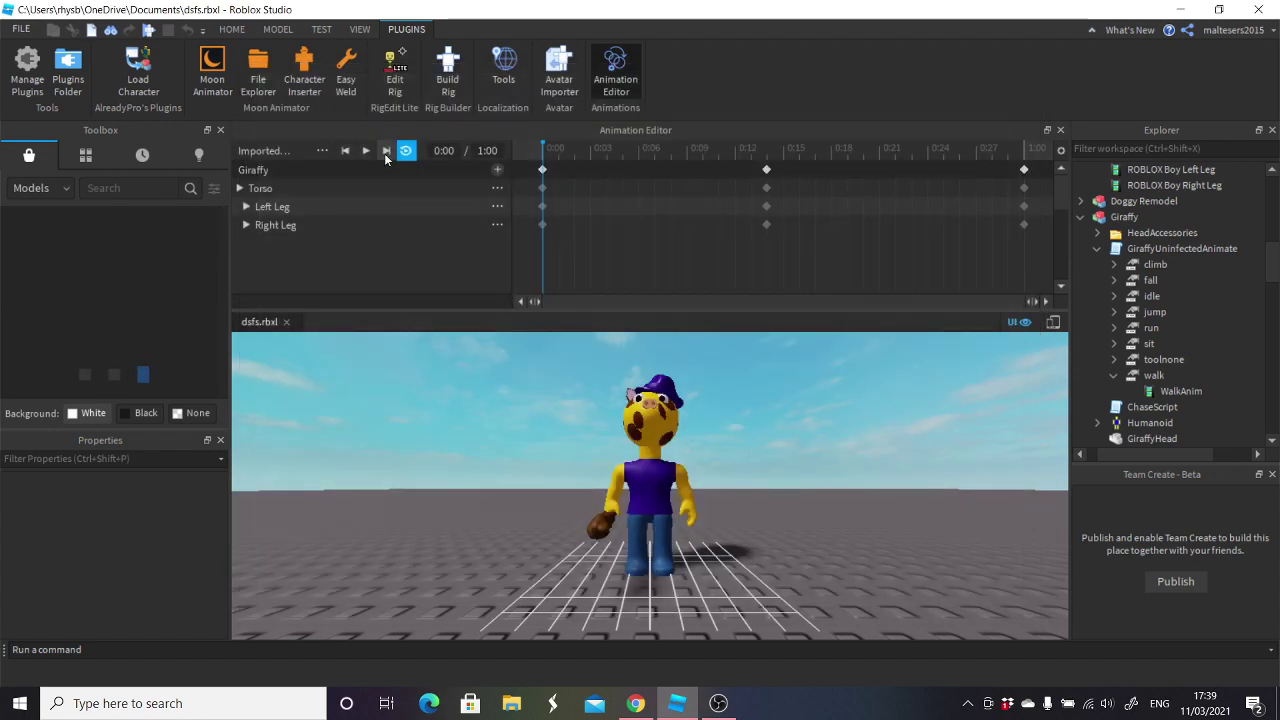
# - Preview the imported idle animation and look through the own Roblox animations for another idle candidate without importing one
pyautogui.click(366, 151)
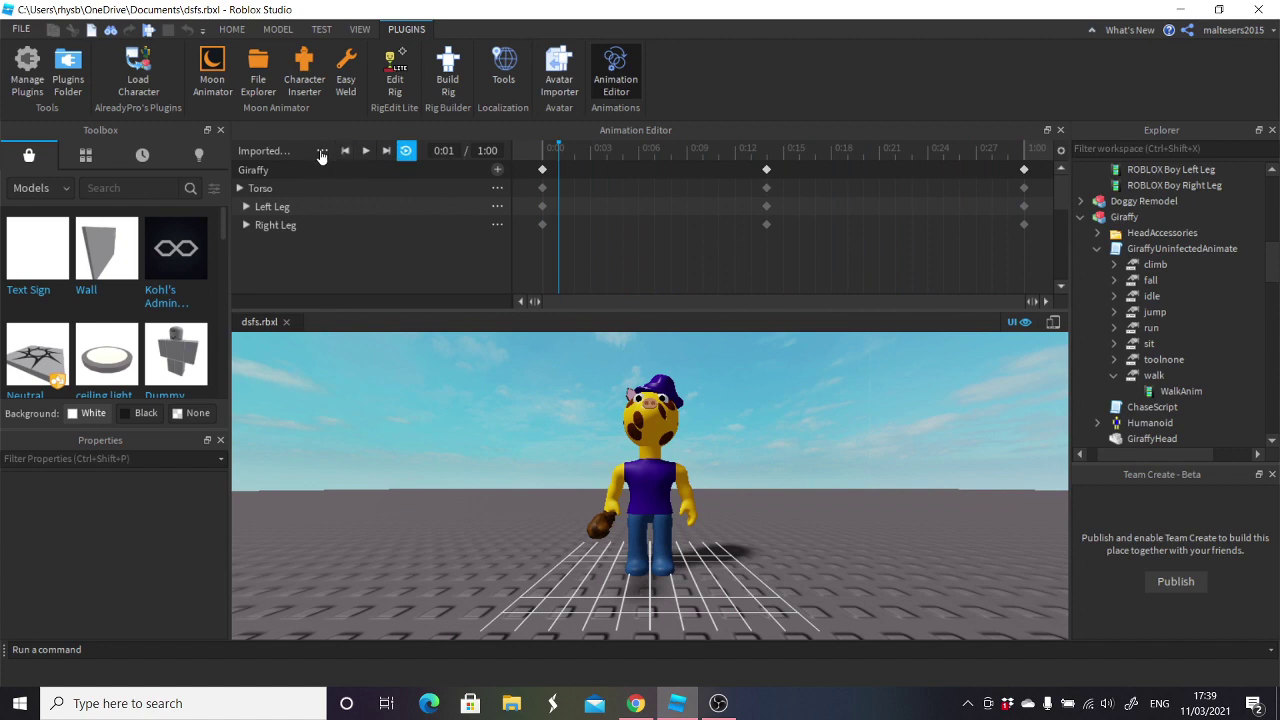
pyautogui.click(322, 150)
pyautogui.moveTo(387, 220)
pyautogui.click(540, 225)
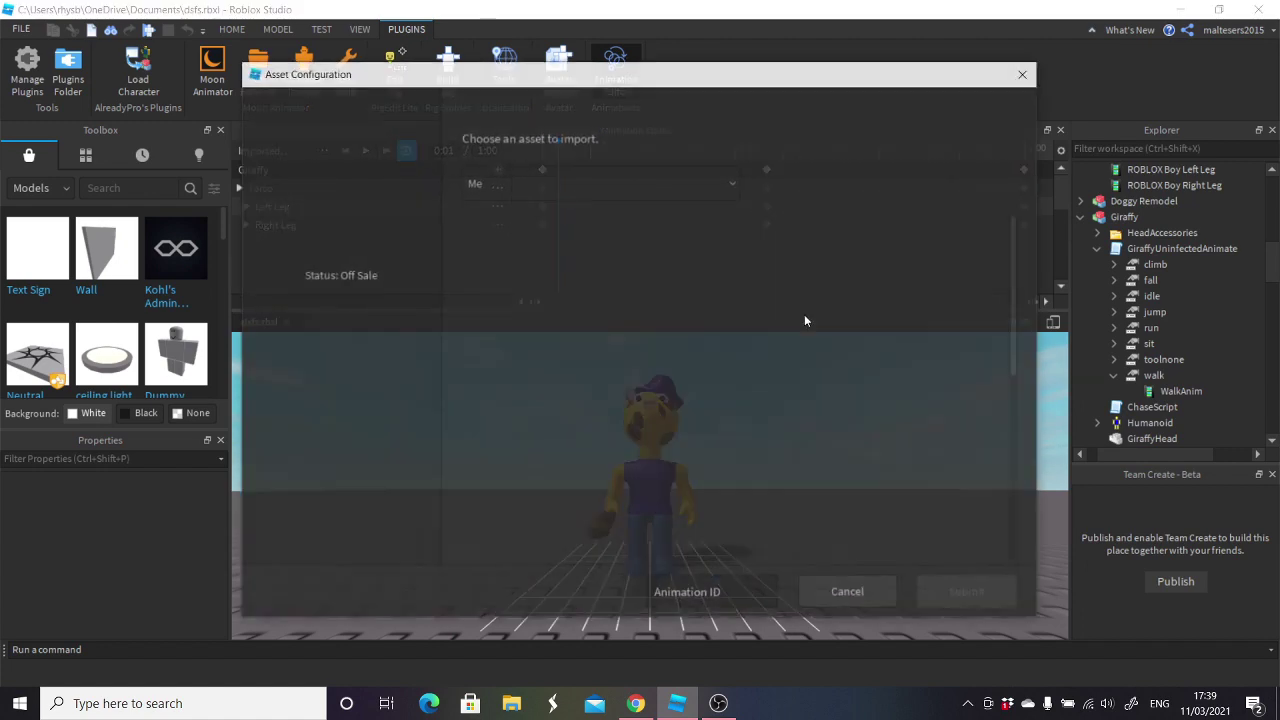
pyautogui.scroll(-5, 806, 314)
pyautogui.scroll(-5, 808, 318)
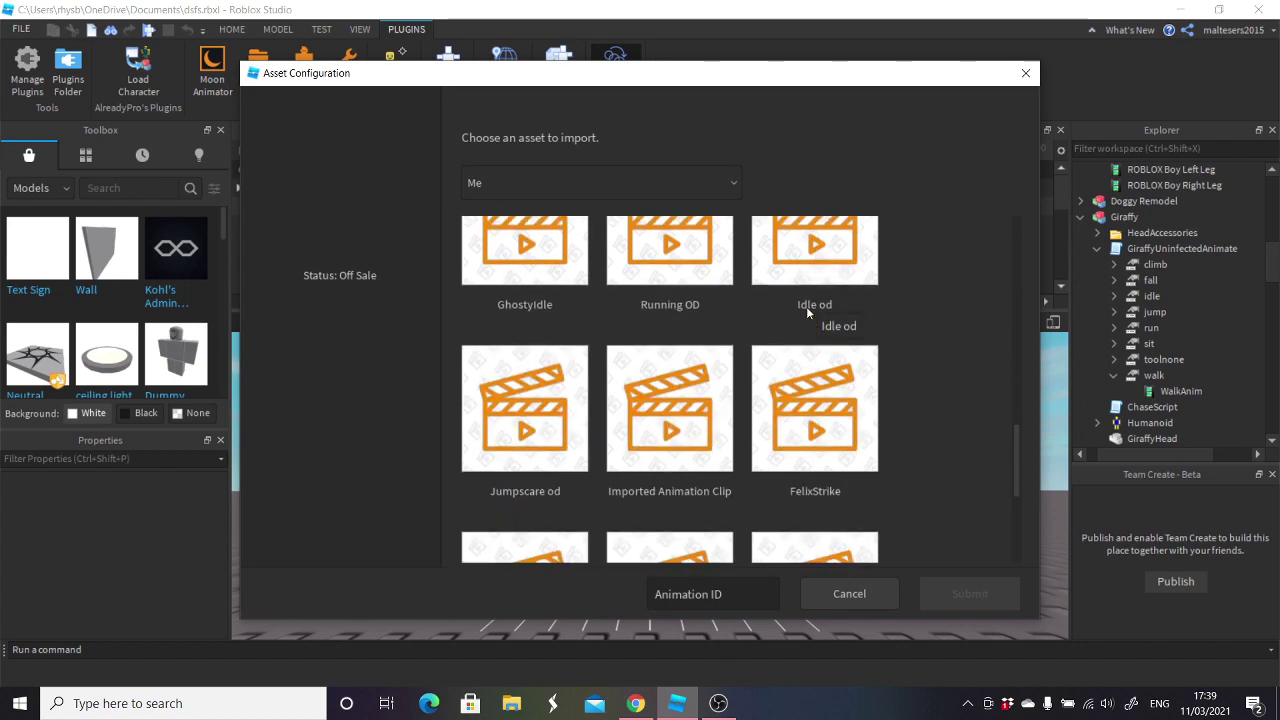
pyautogui.scroll(-3, 806, 308)
pyautogui.scroll(-1, 808, 311)
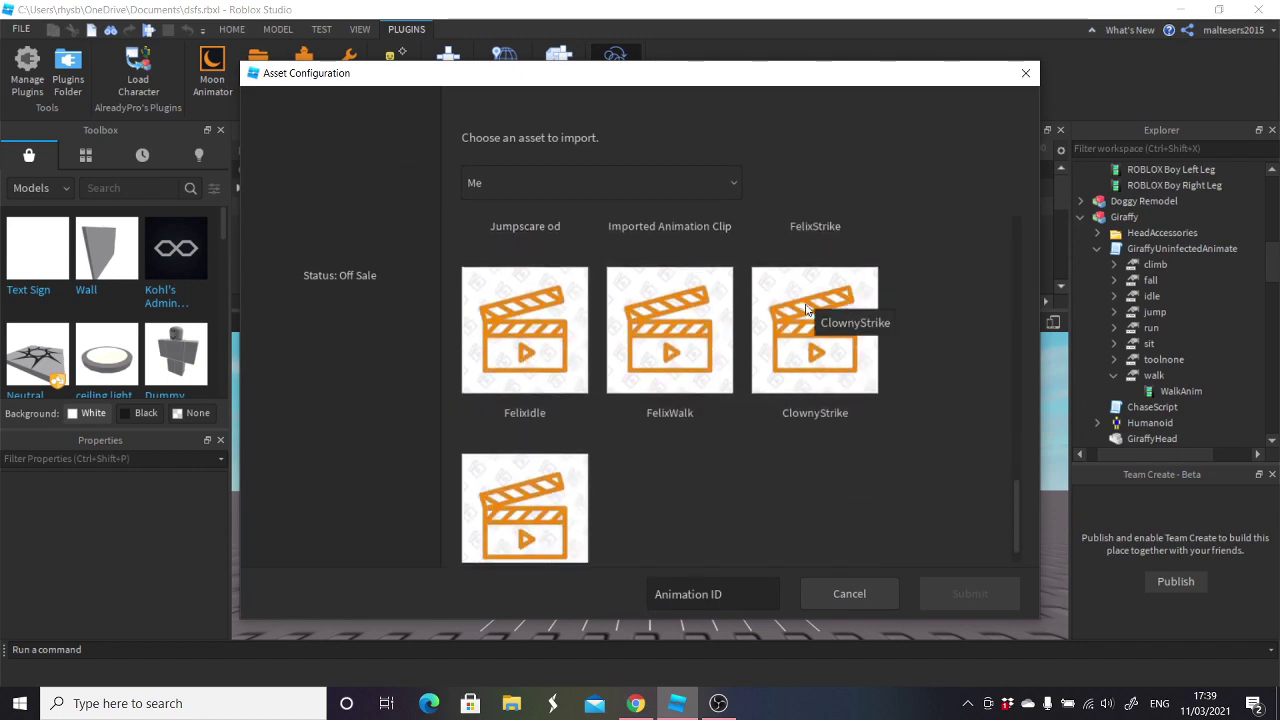
pyautogui.scroll(4, 808, 308)
pyautogui.scroll(1, 806, 308)
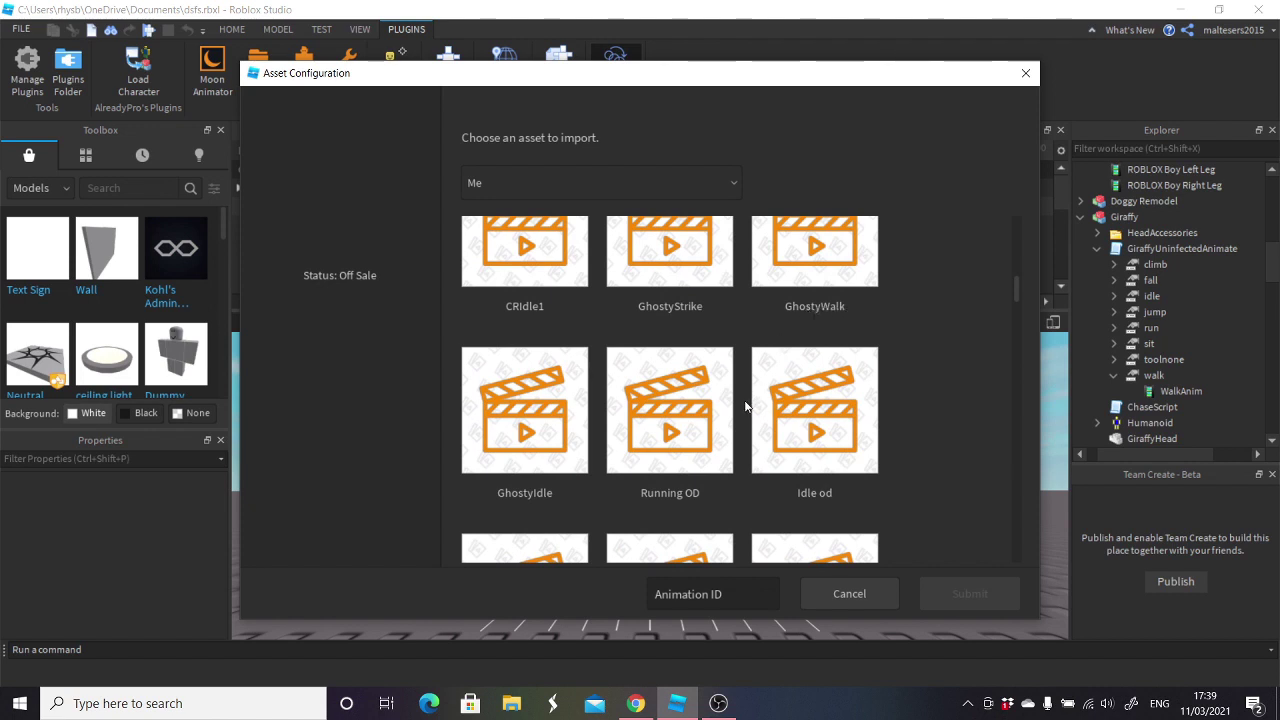
pyautogui.scroll(2, 745, 405)
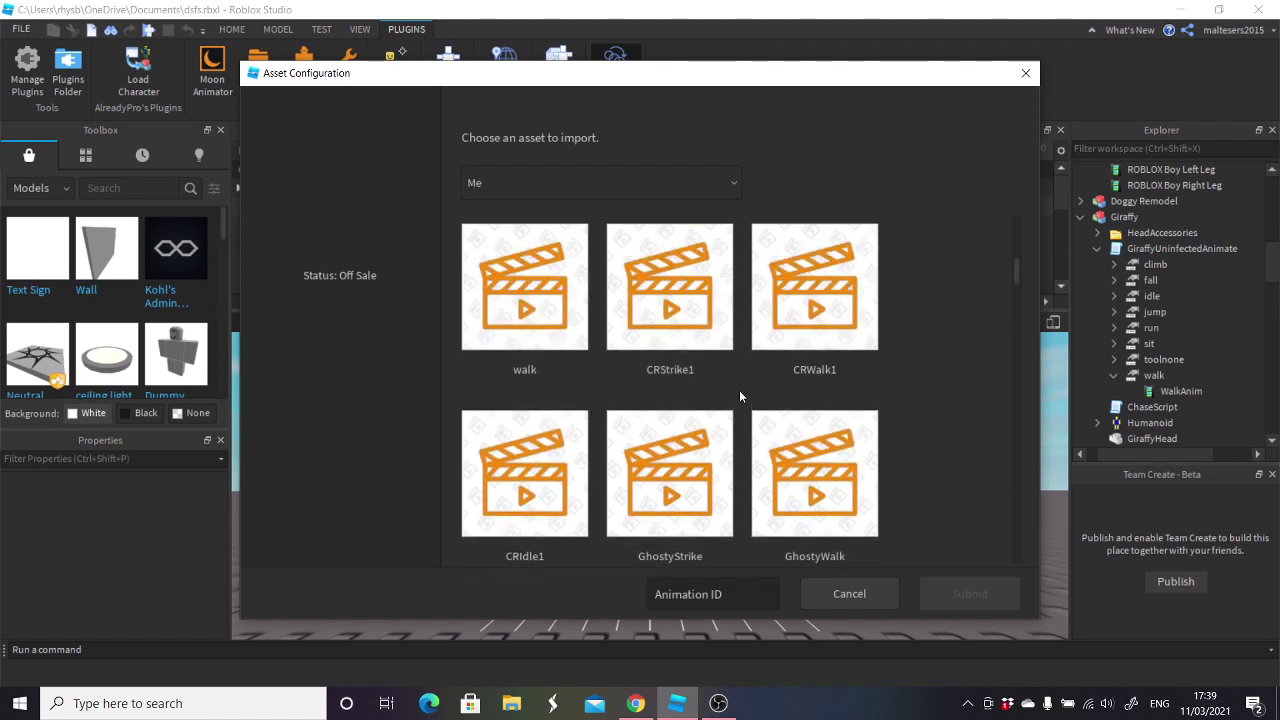
pyautogui.scroll(2, 740, 397)
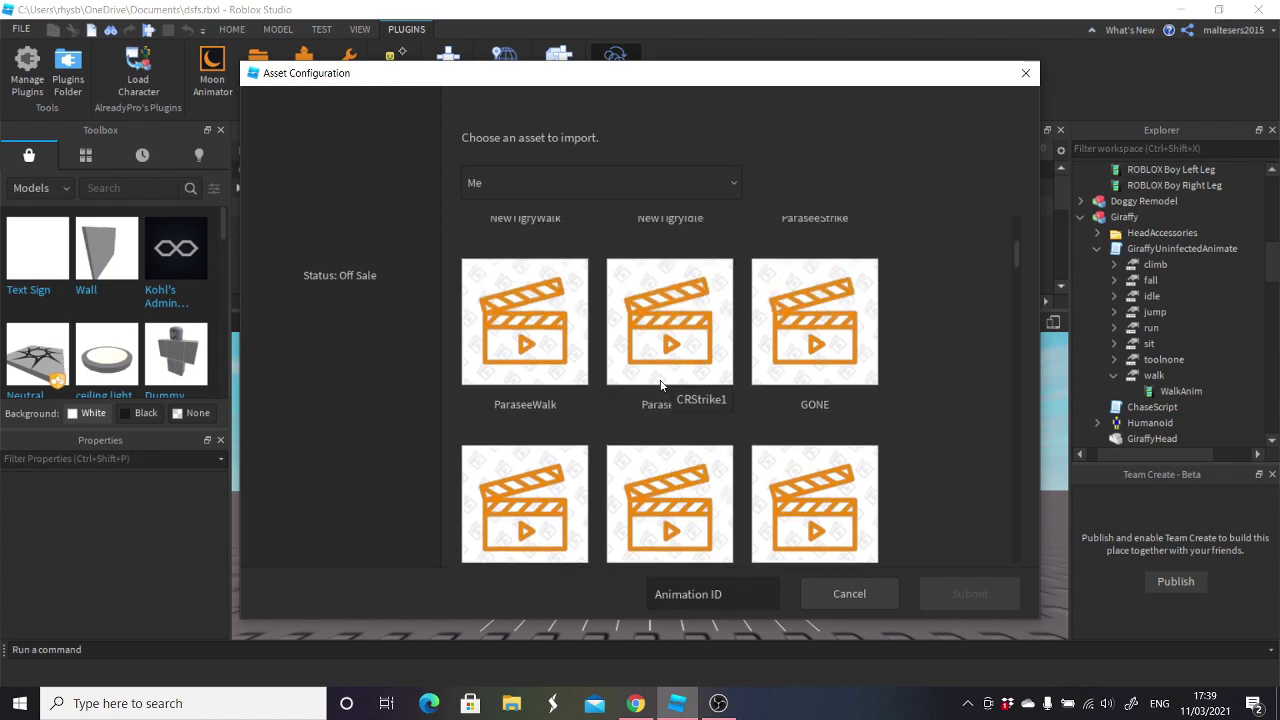
pyautogui.scroll(1, 660, 380)
pyautogui.scroll(-5, 664, 376)
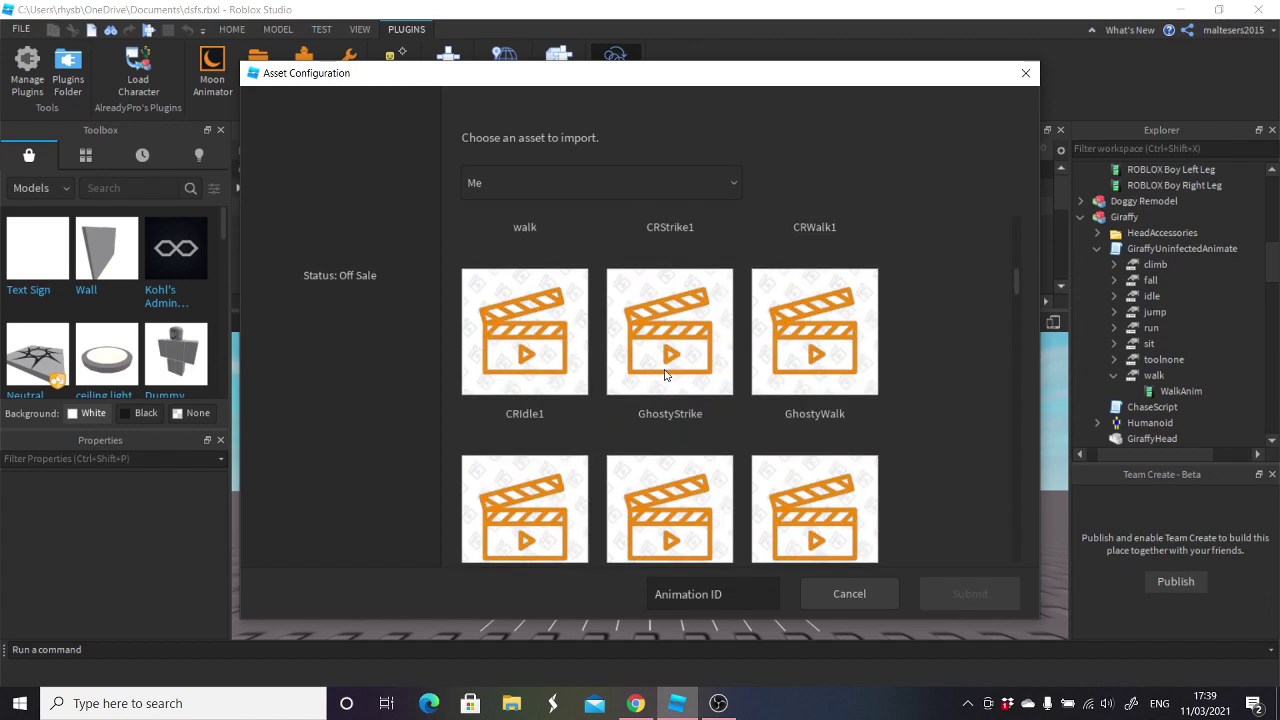
pyautogui.scroll(-10, 665, 375)
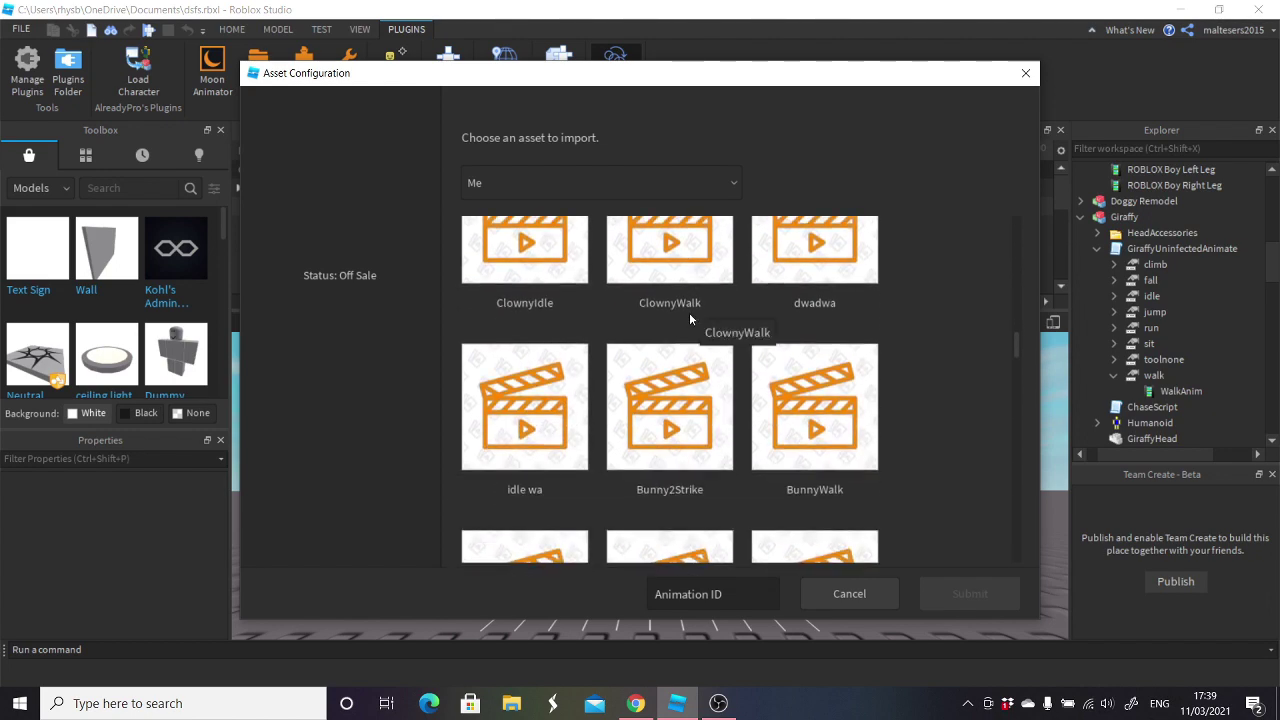
pyautogui.scroll(-5, 695, 320)
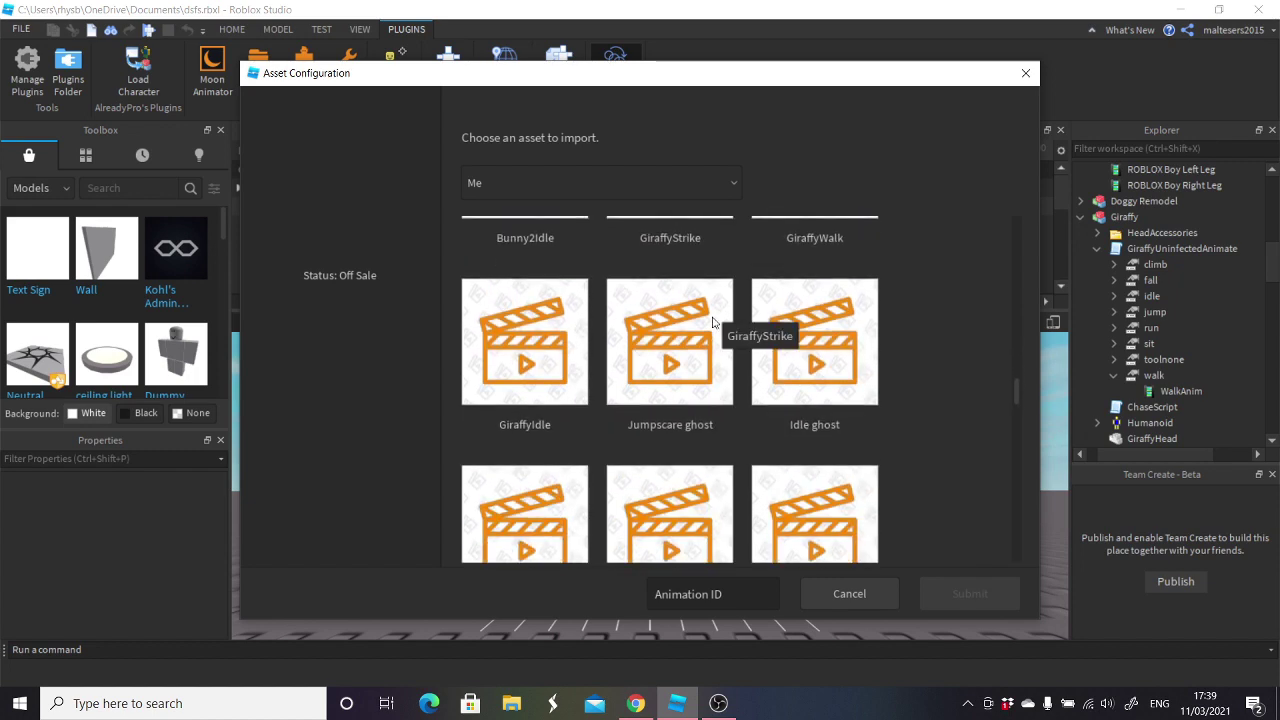
pyautogui.scroll(-3, 713, 321)
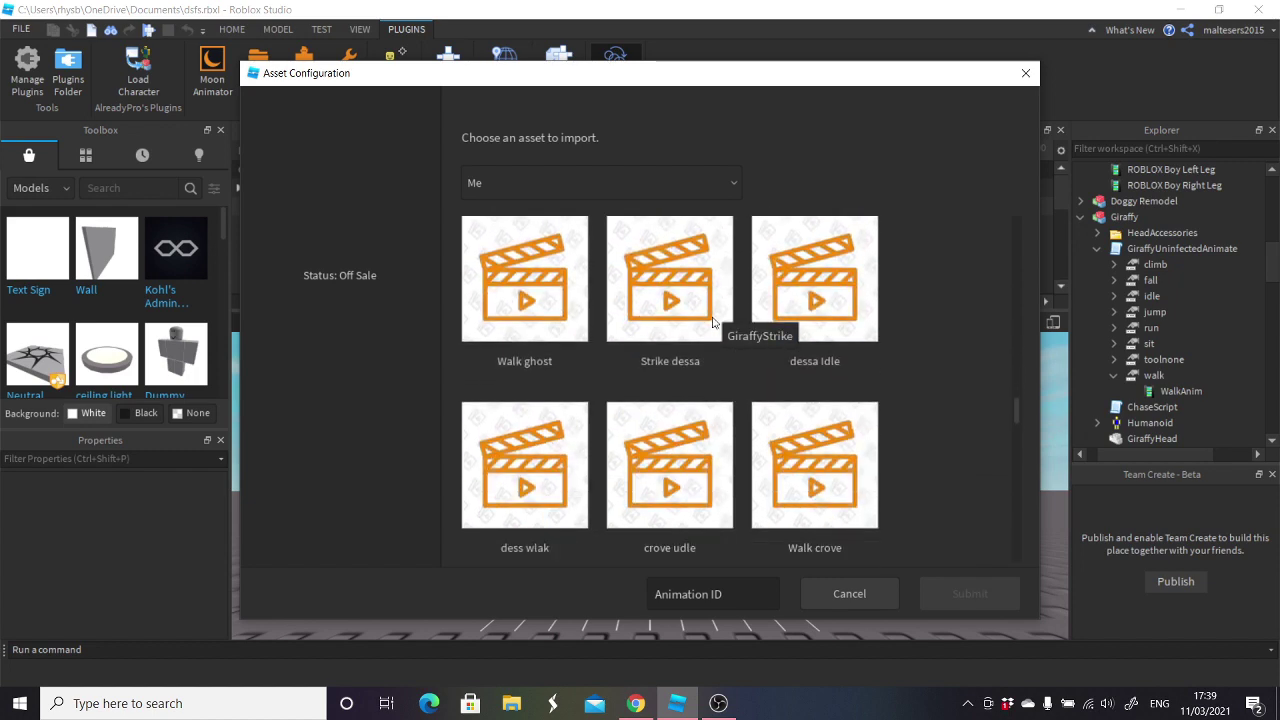
pyautogui.scroll(-6, 713, 321)
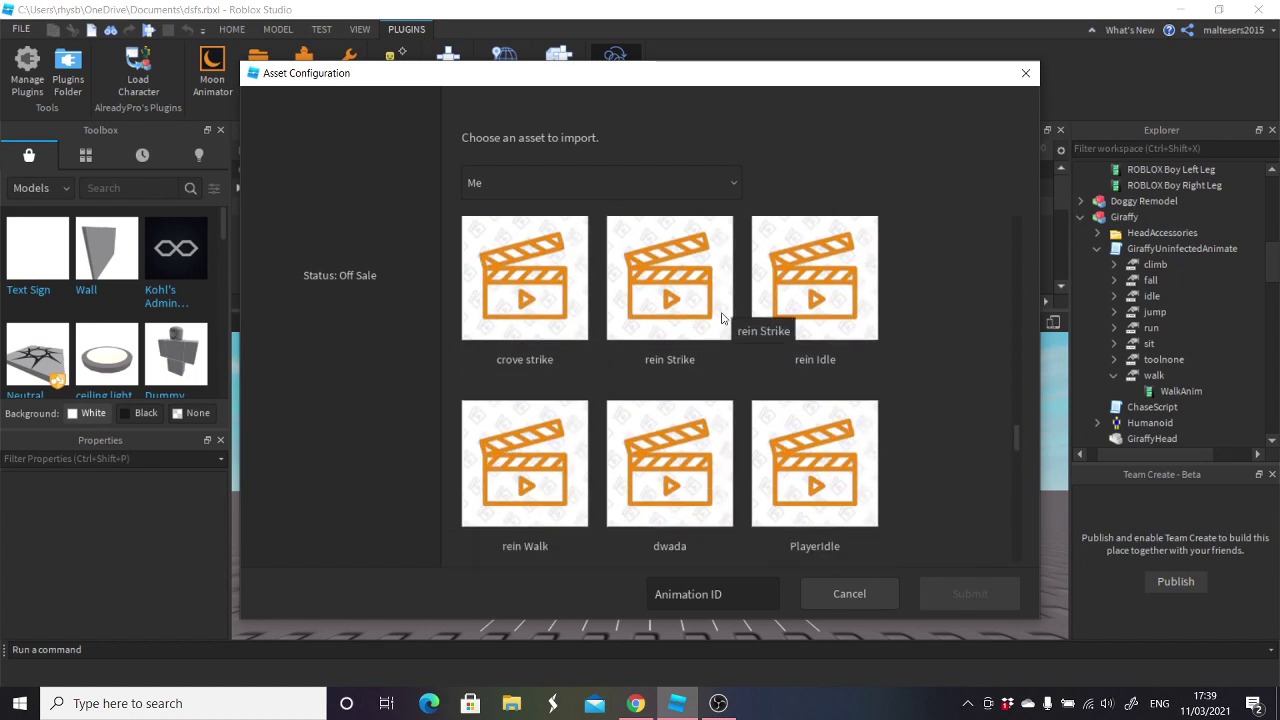
pyautogui.scroll(-12, 722, 317)
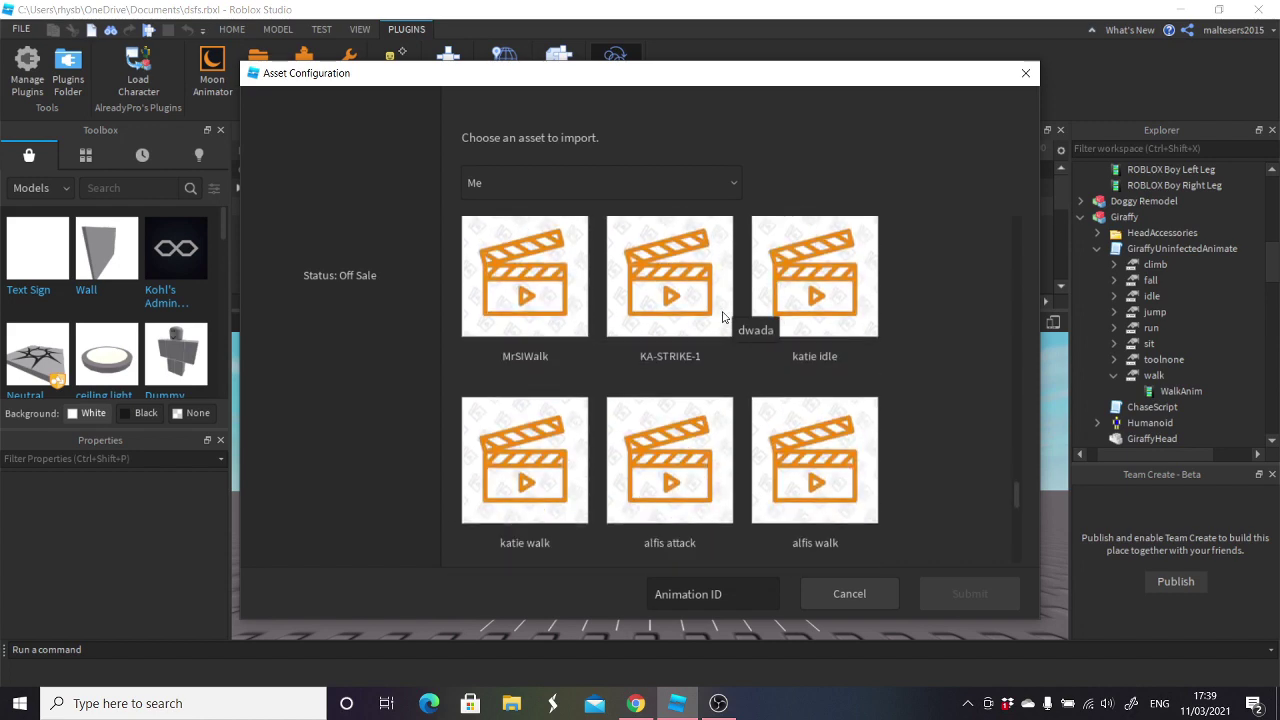
pyautogui.click(843, 592)
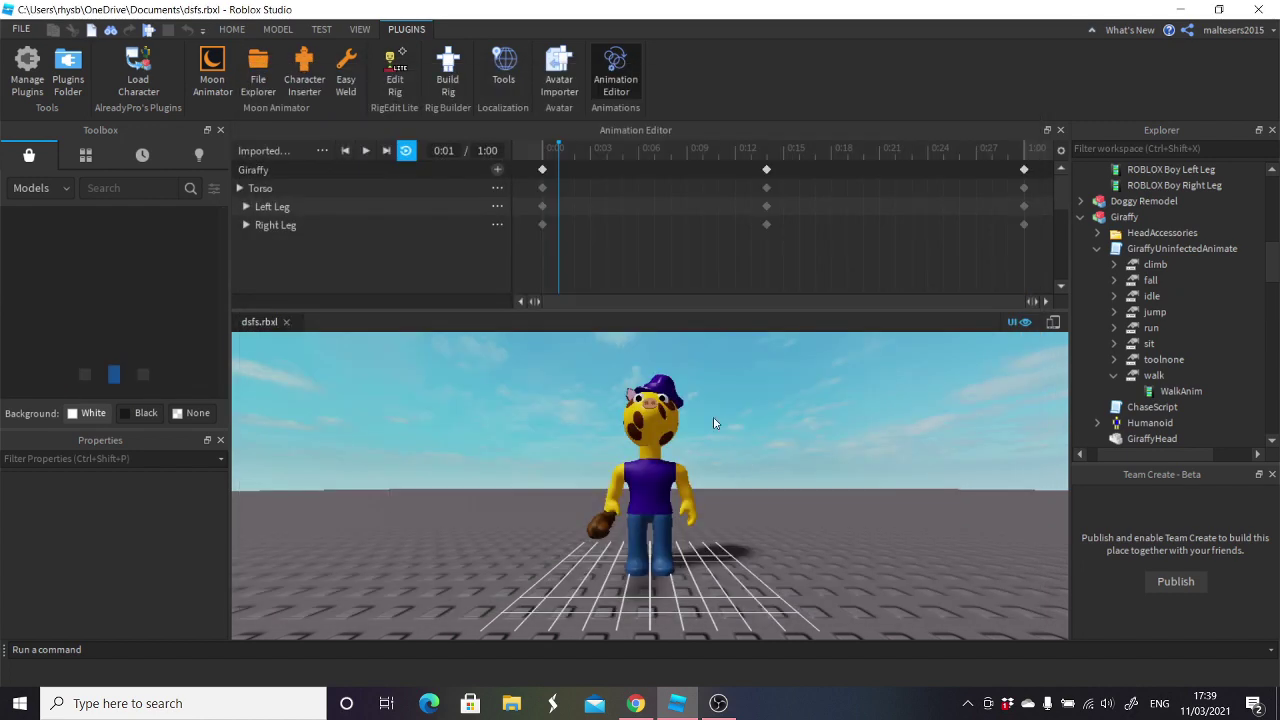
pyautogui.click(366, 151)
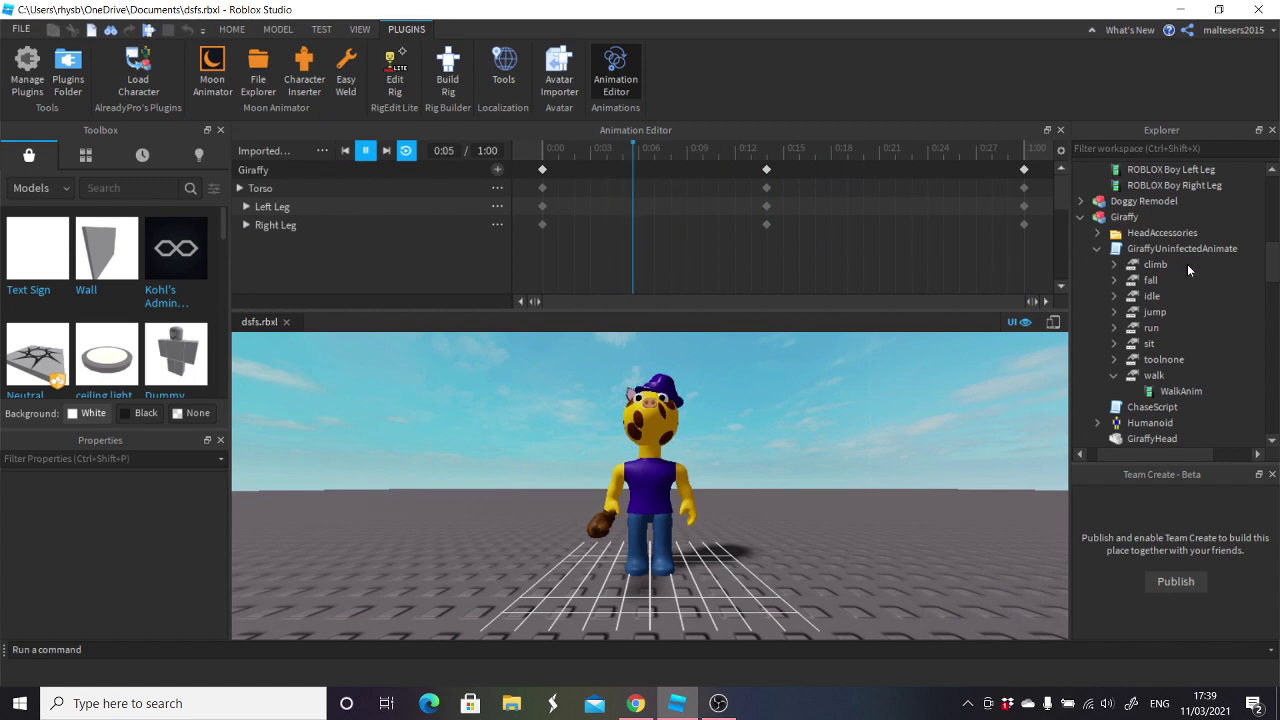
pyautogui.click(322, 150)
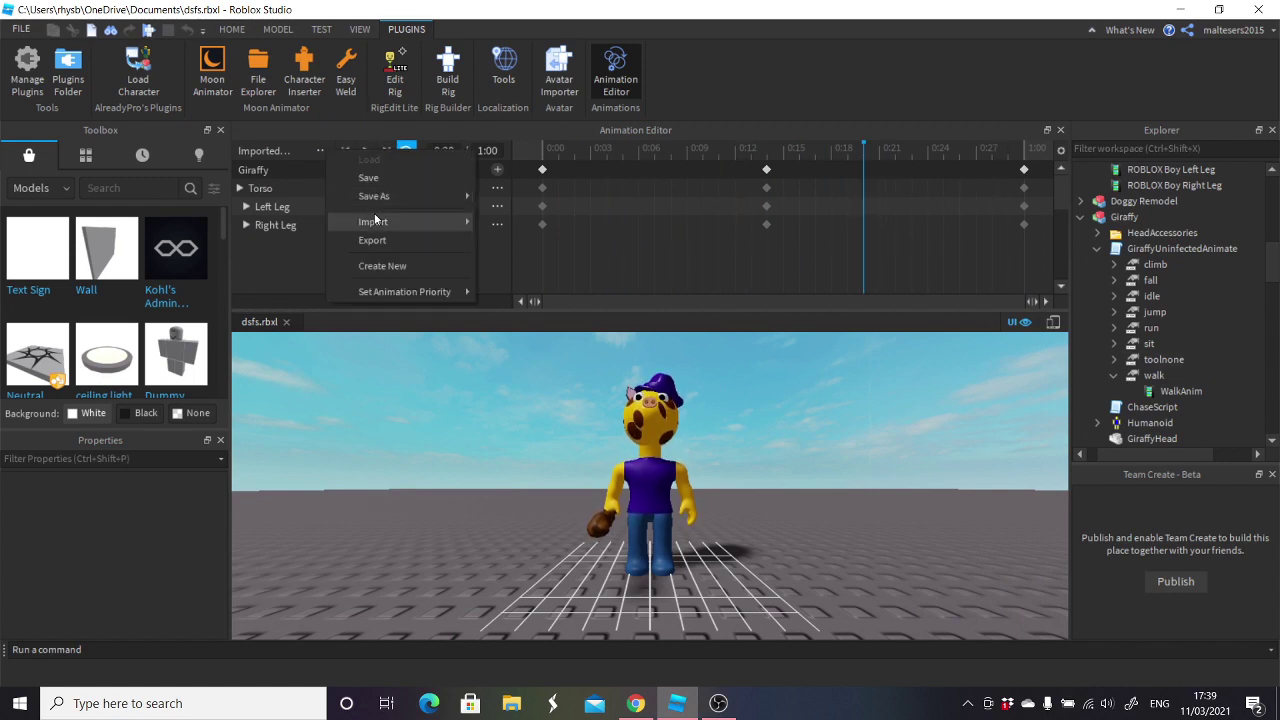
pyautogui.click(547, 225)
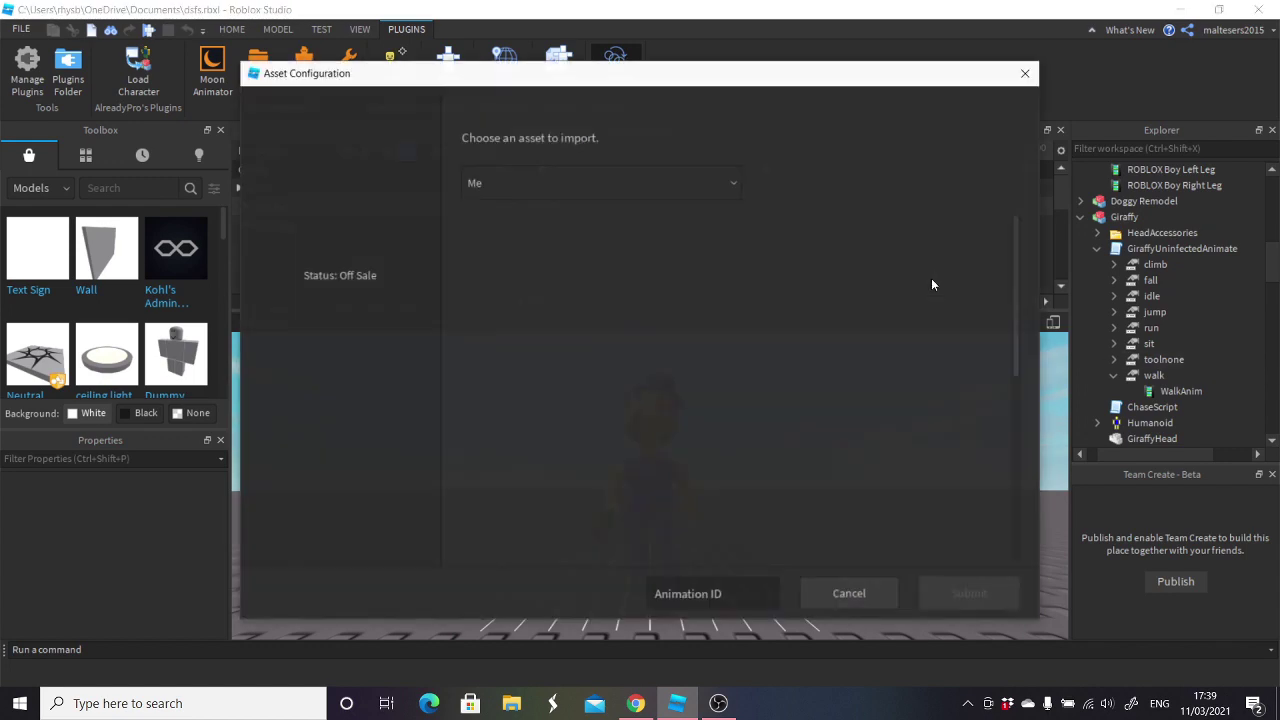
pyautogui.scroll(-10, 810, 280)
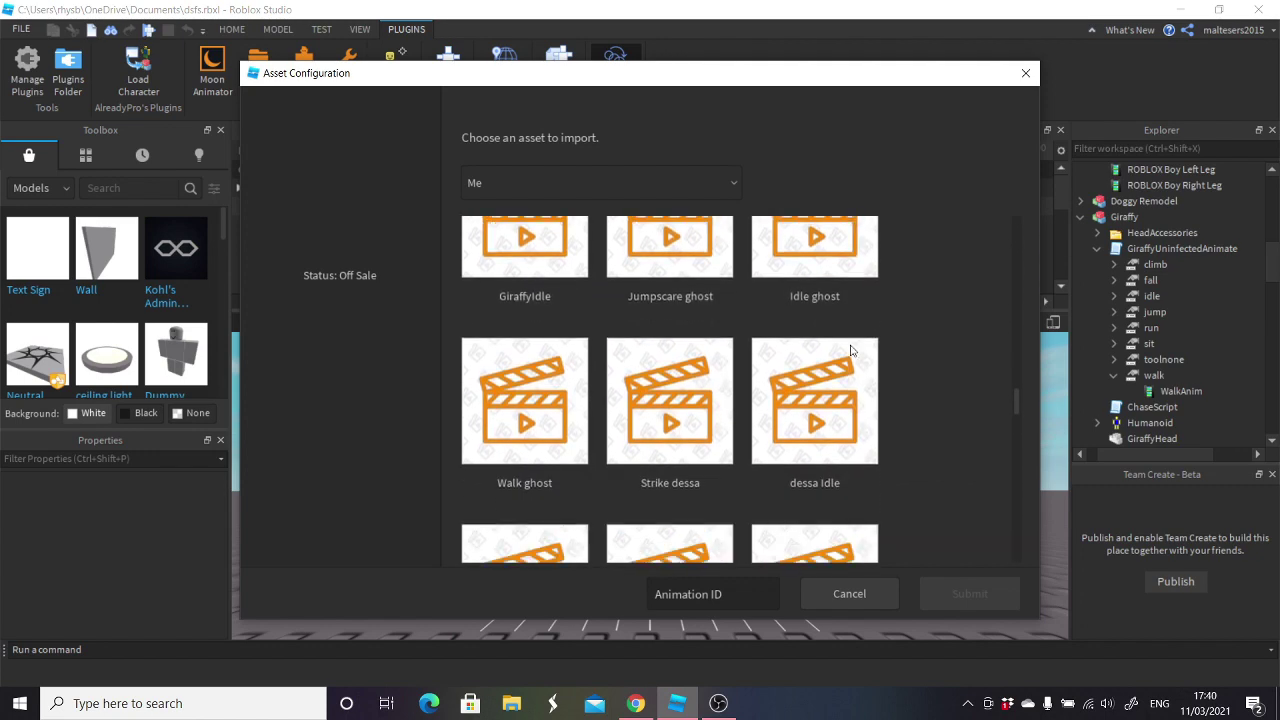
pyautogui.scroll(-10, 849, 350)
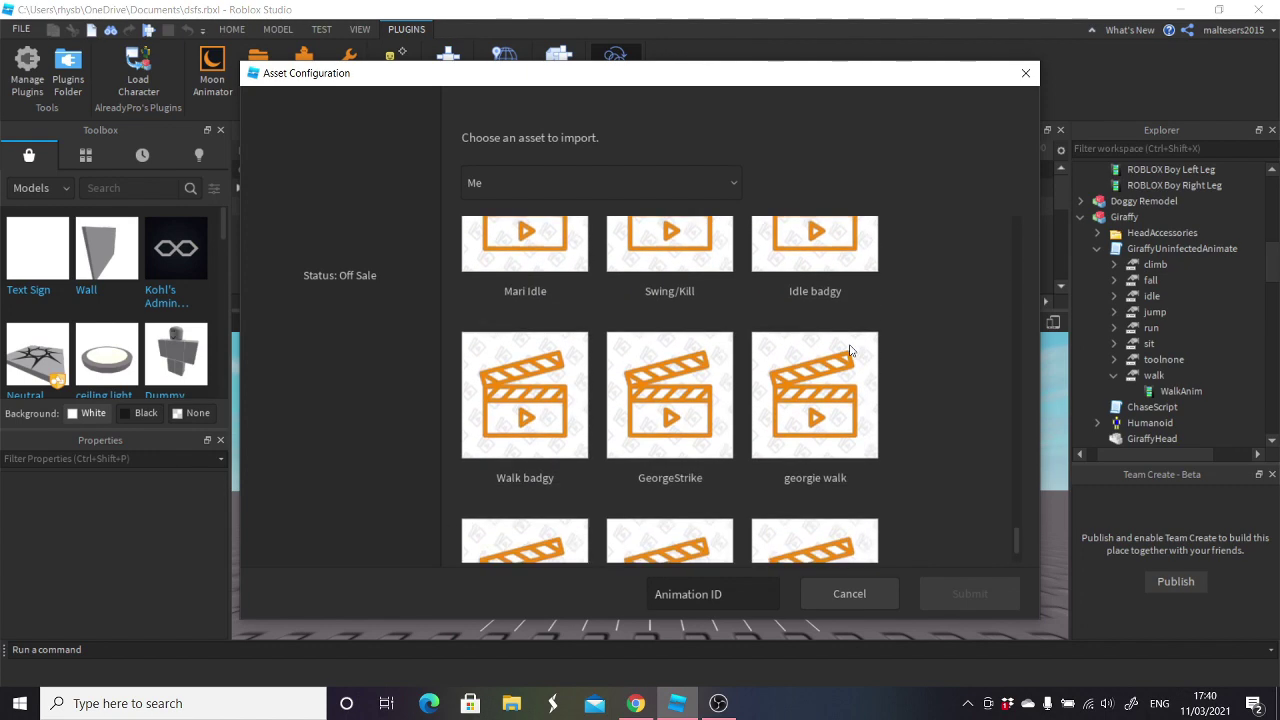
pyautogui.scroll(-10, 849, 350)
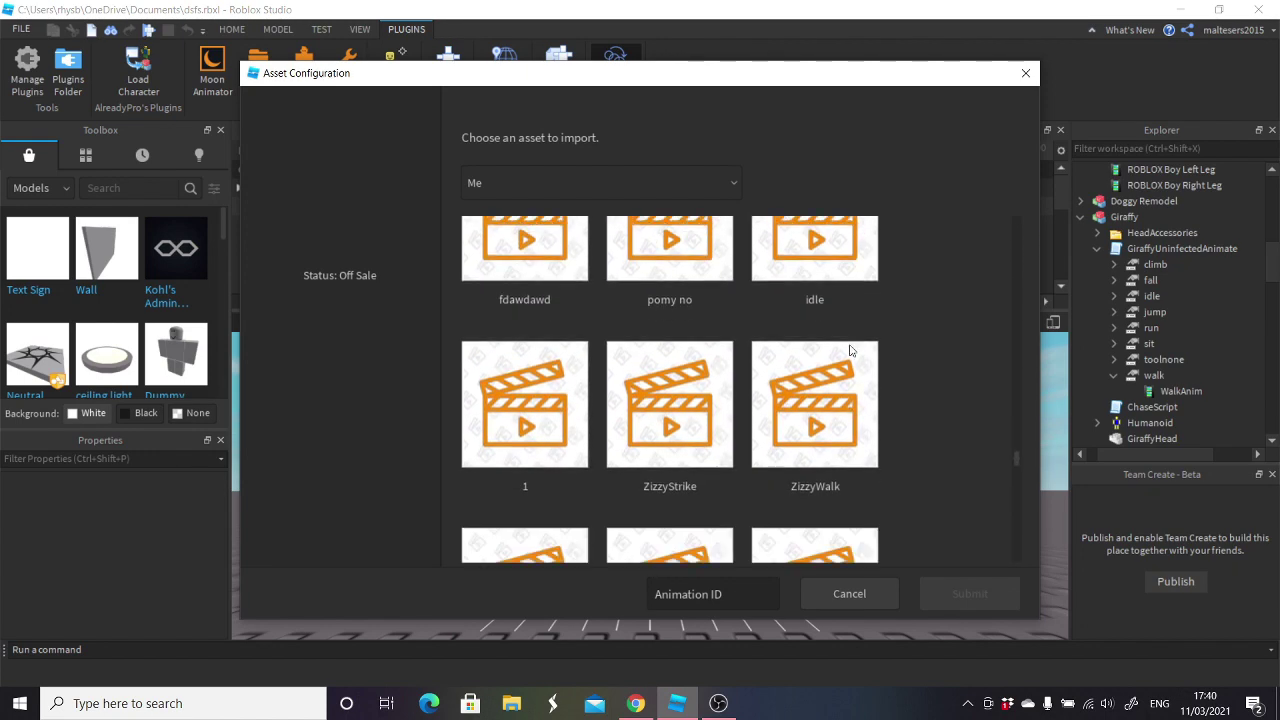
pyautogui.scroll(-10, 849, 350)
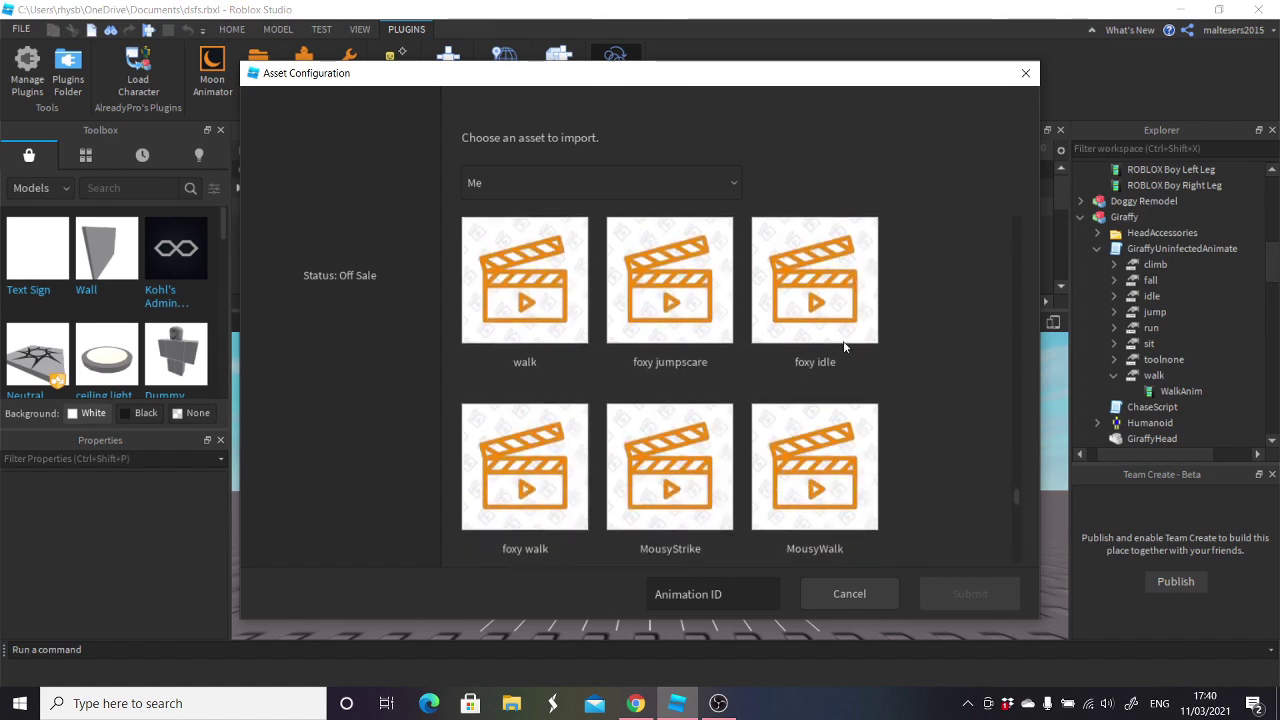
pyautogui.scroll(3, 815, 349)
pyautogui.click(815, 349)
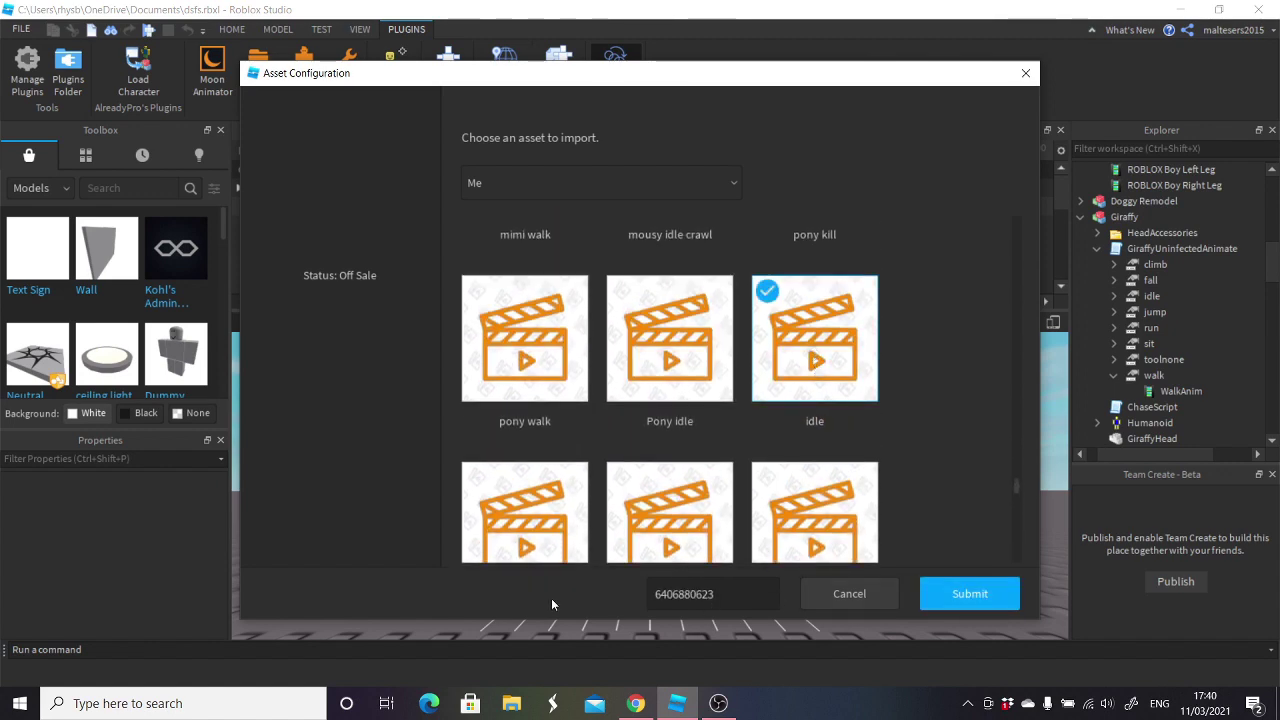
pyautogui.click(969, 593)
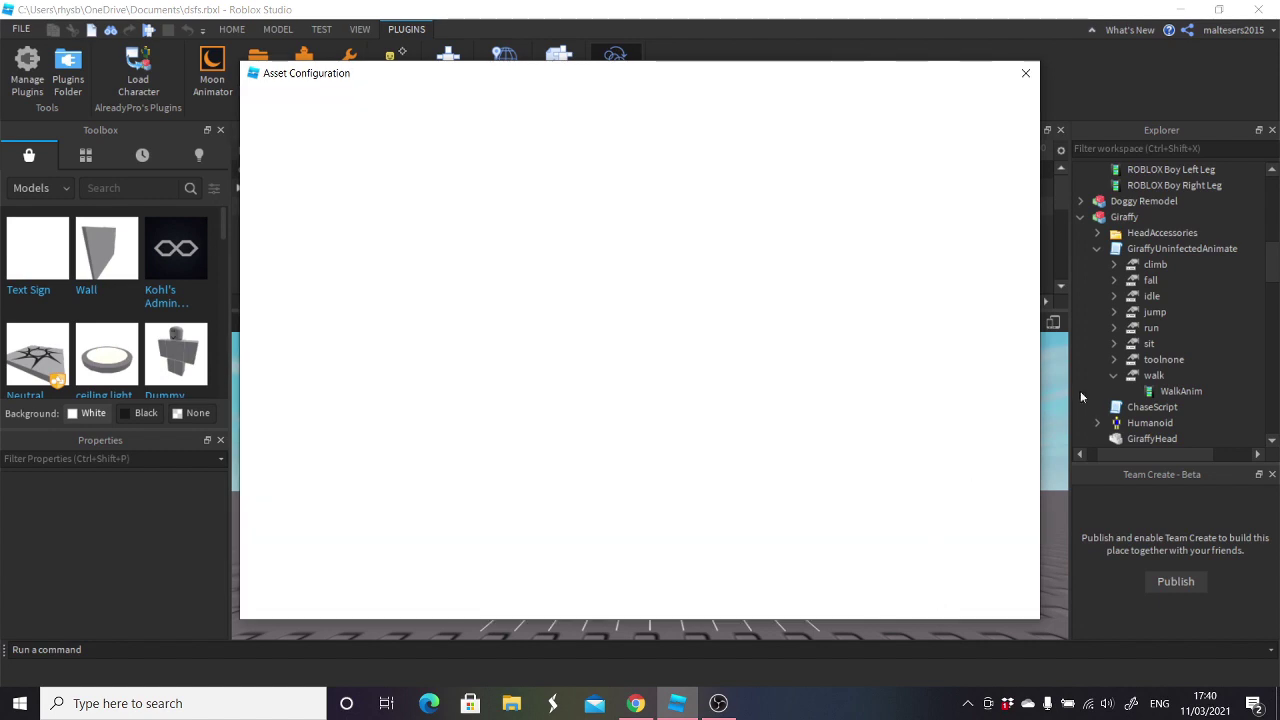
pyautogui.click(1149, 314)
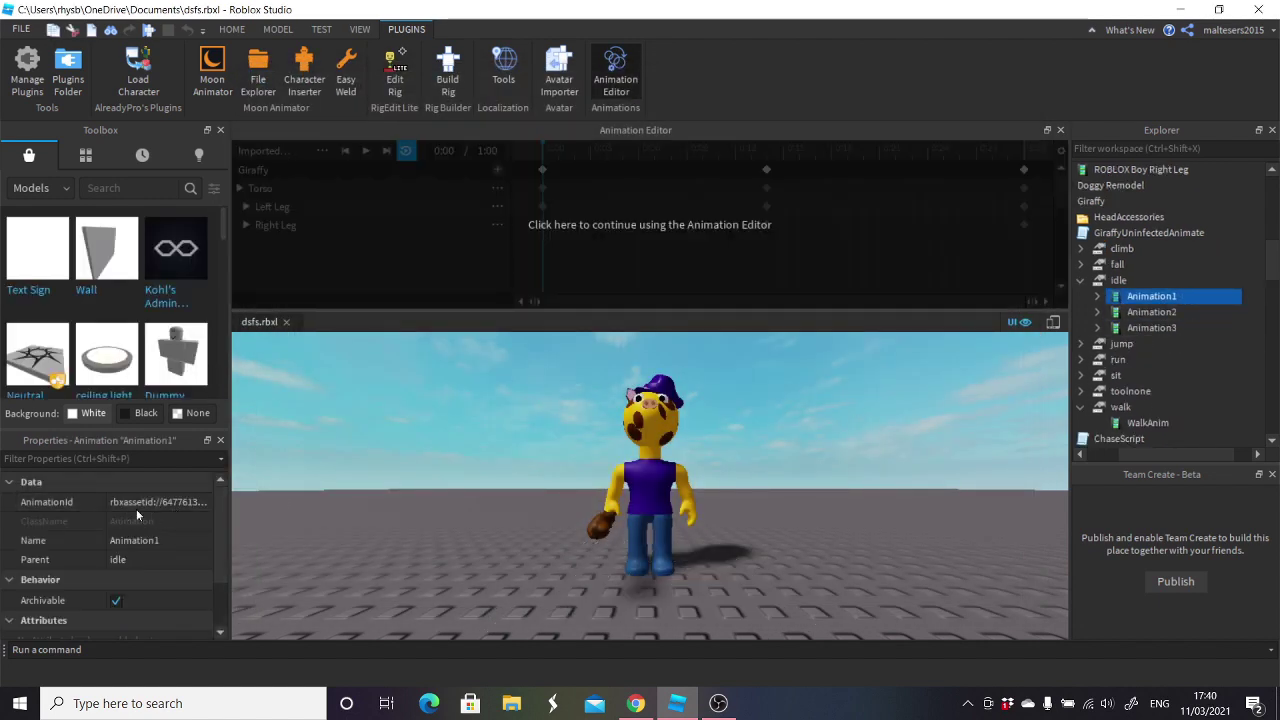
pyautogui.click(160, 503)
pyautogui.moveTo(161, 502); pyautogui.dragTo(188, 500)
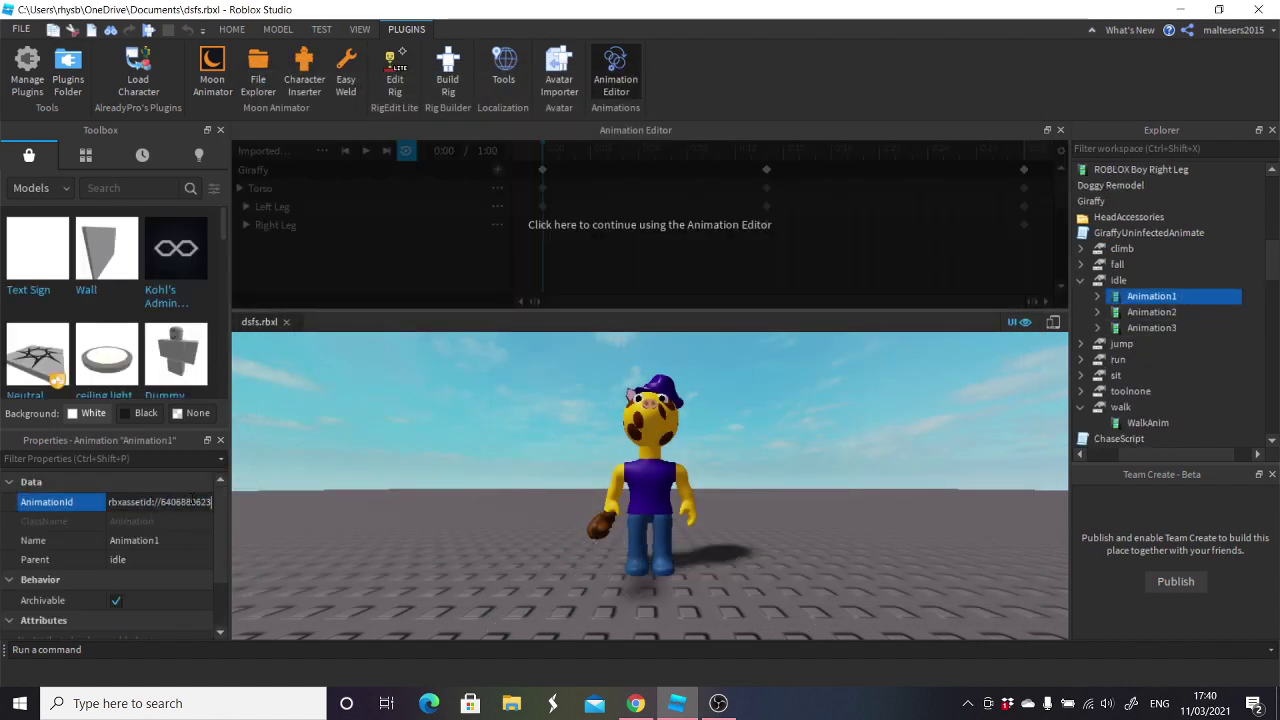
pyautogui.press('Return')
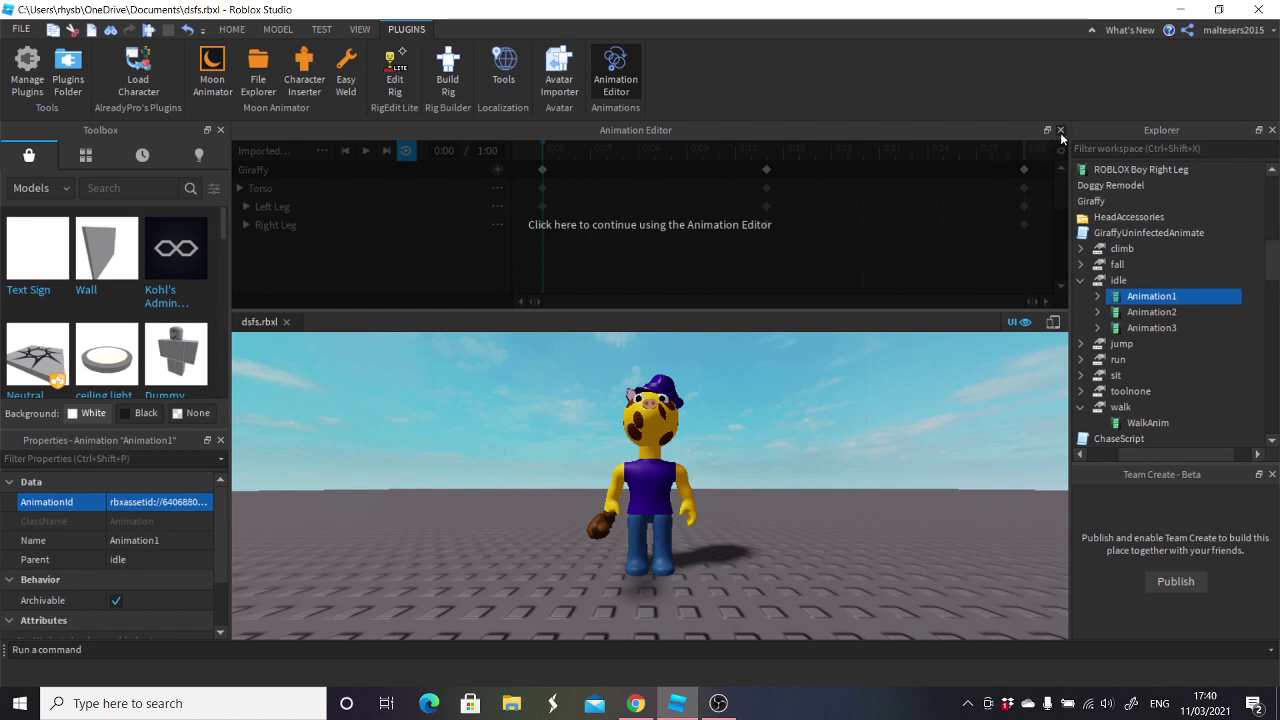
pyautogui.click(1061, 131)
pyautogui.moveTo(856, 361); pyautogui.dragTo(856, 361, button='right')
pyautogui.scroll(-3, 856, 361)
pyautogui.scroll(1, 856, 361)
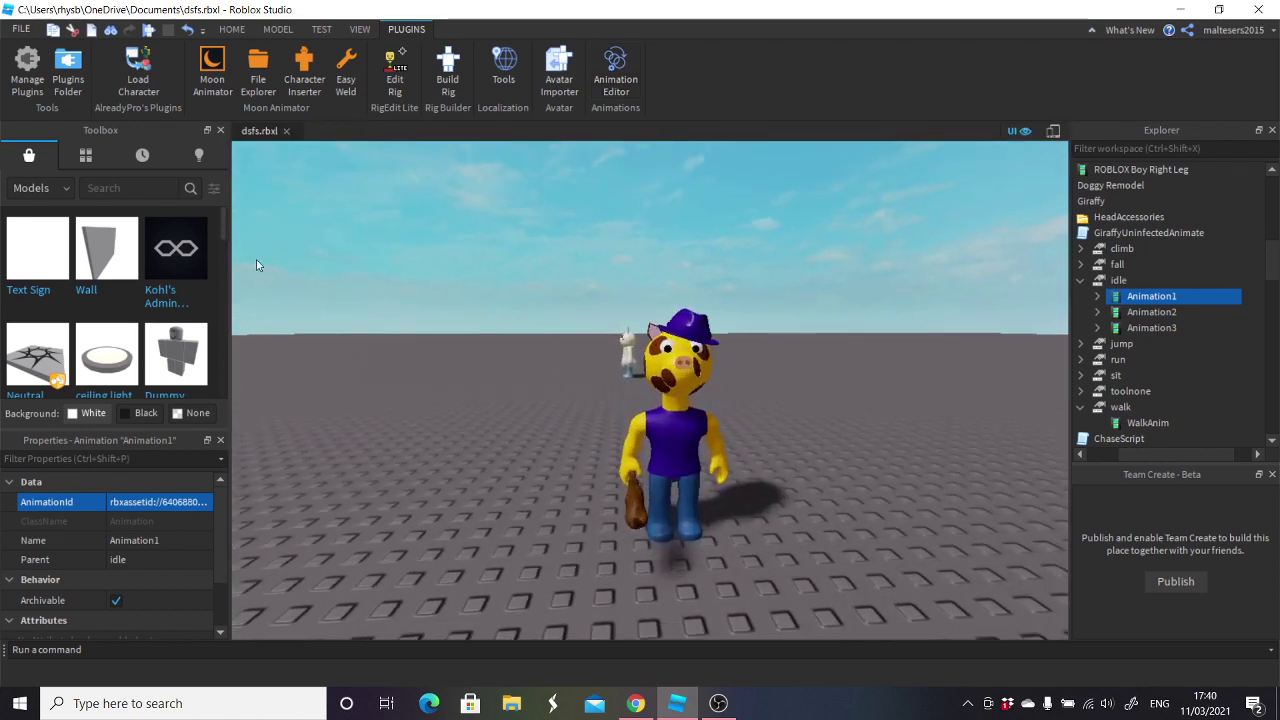
# - Search the toolbox models for "all jumpscares" and insert the second result, Piggy All Jumpscares, into the workspace
pyautogui.click(132, 191)
pyautogui.write('all jum')
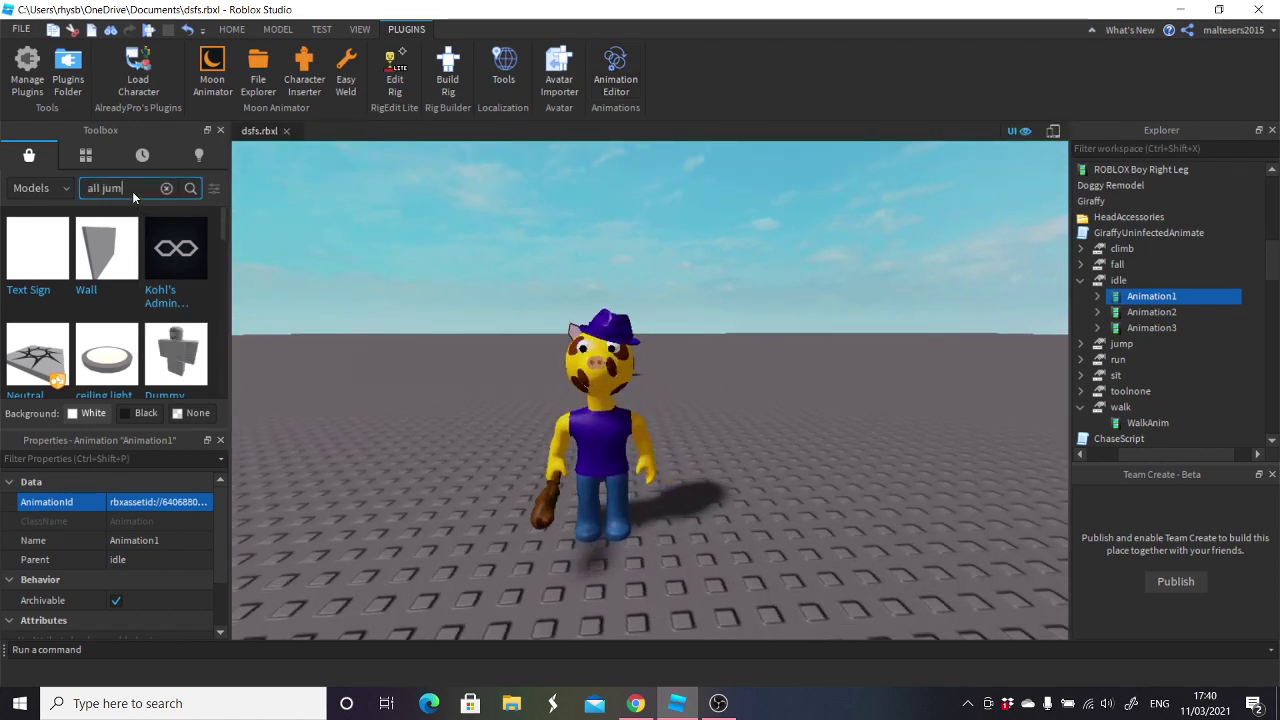
pyautogui.write('pscates')
pyautogui.press('Return')
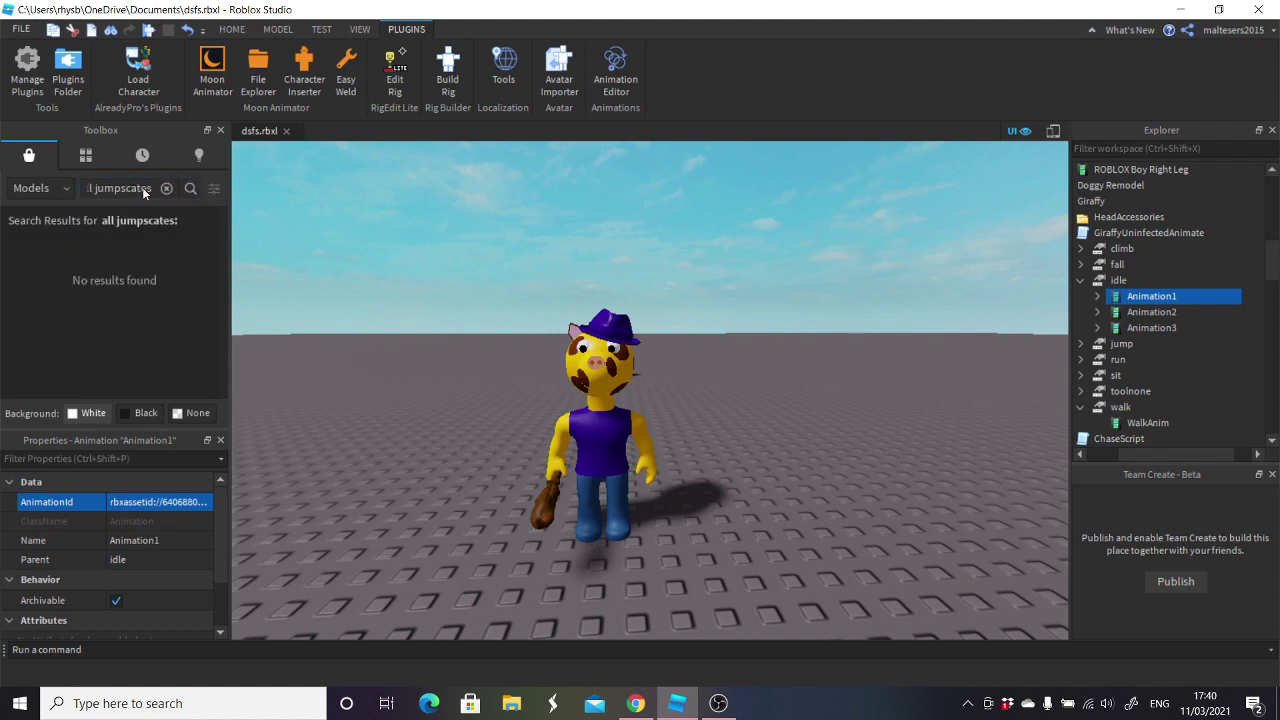
pyautogui.click(142, 187)
pyautogui.press('BackSpace')
pyautogui.write('r')
pyautogui.press('Return')
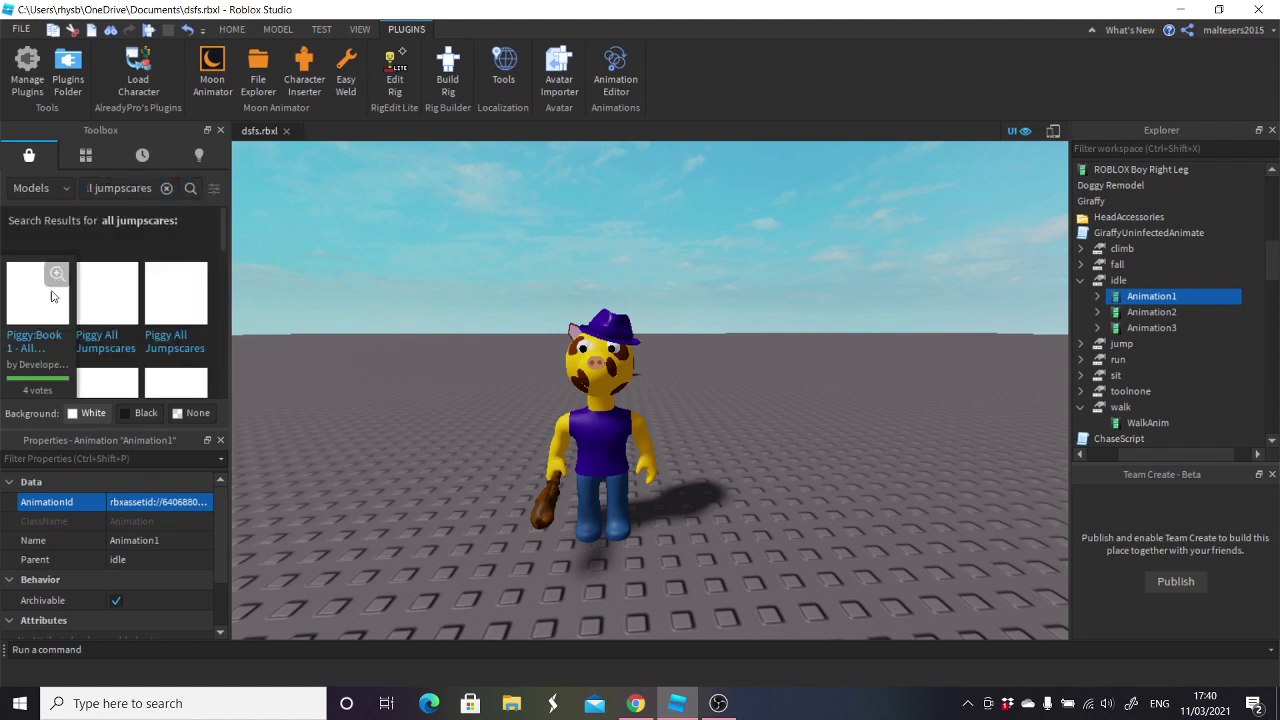
pyautogui.click(107, 293)
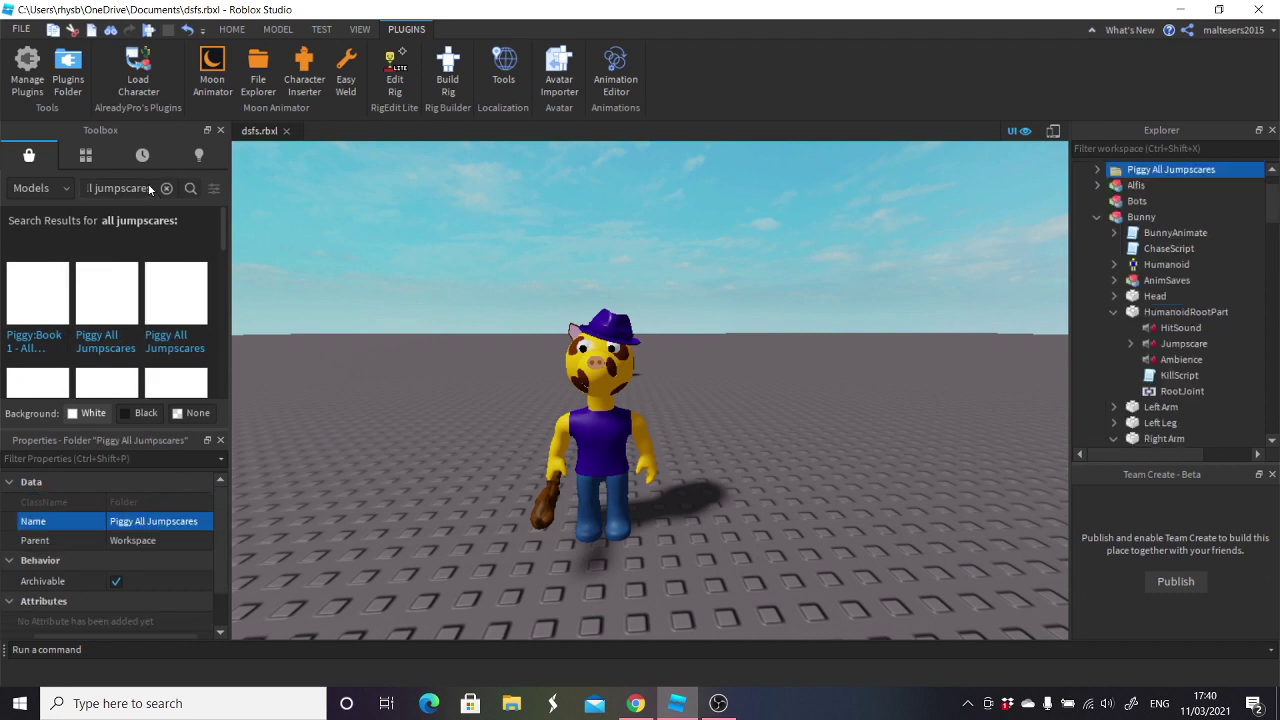
# - Search the toolbox models for "all hits" and insert the first result, Piggy - All Hit Sounds, into the workspace
pyautogui.click(166, 188)
pyautogui.write('all hits')
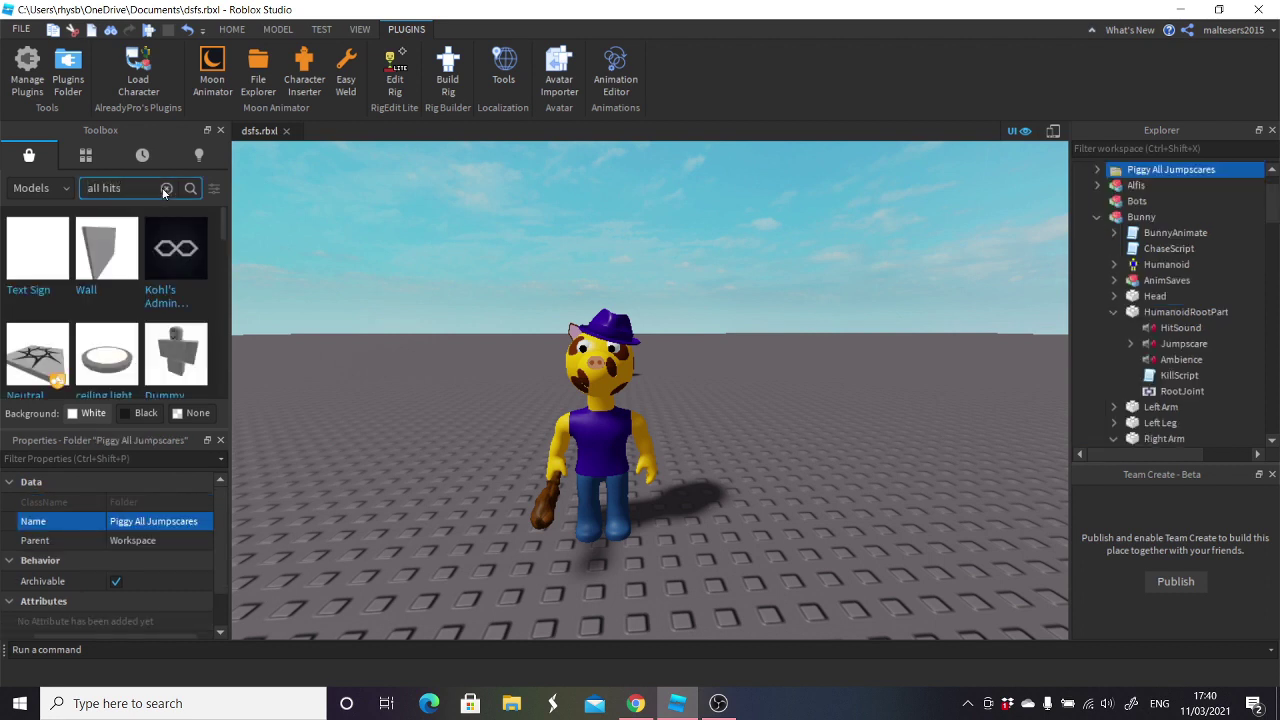
pyautogui.press('Return')
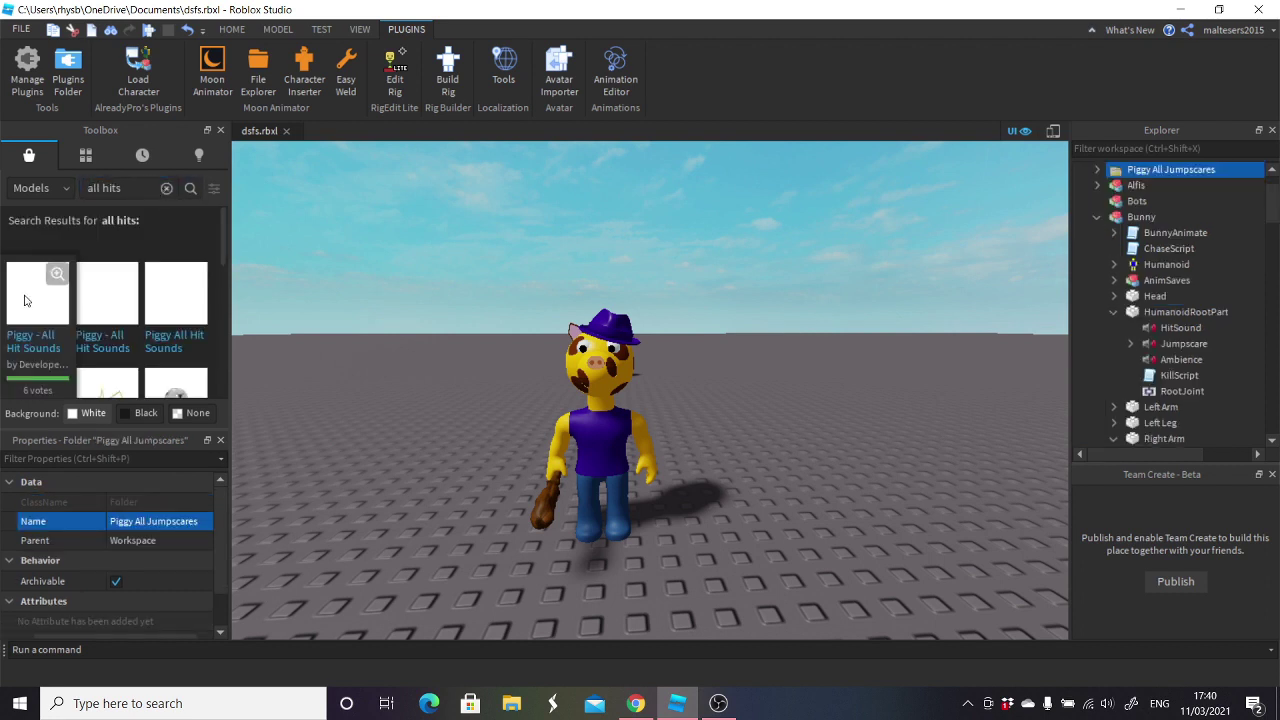
pyautogui.click(30, 295)
# - Check the Giraffy sound's properties in the Piggy All Jumpscares folder and delete that folder from the workspace
pyautogui.click(1103, 185)
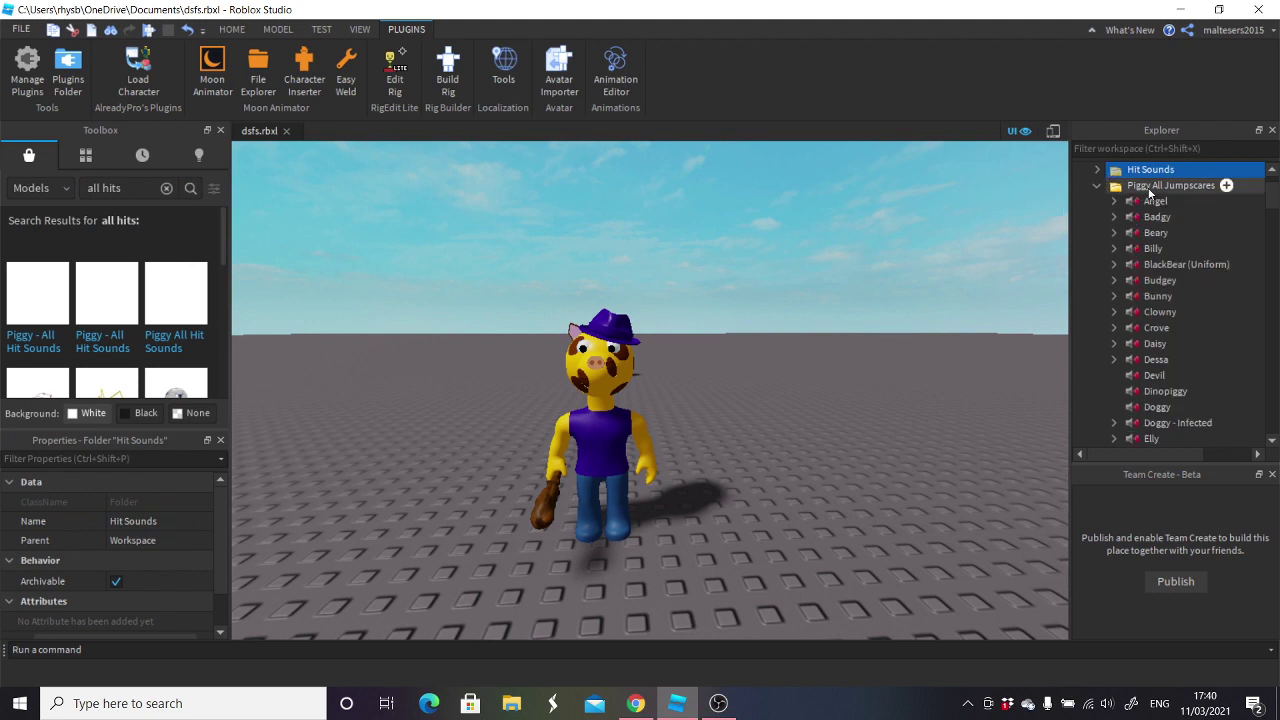
pyautogui.scroll(-3, 1178, 248)
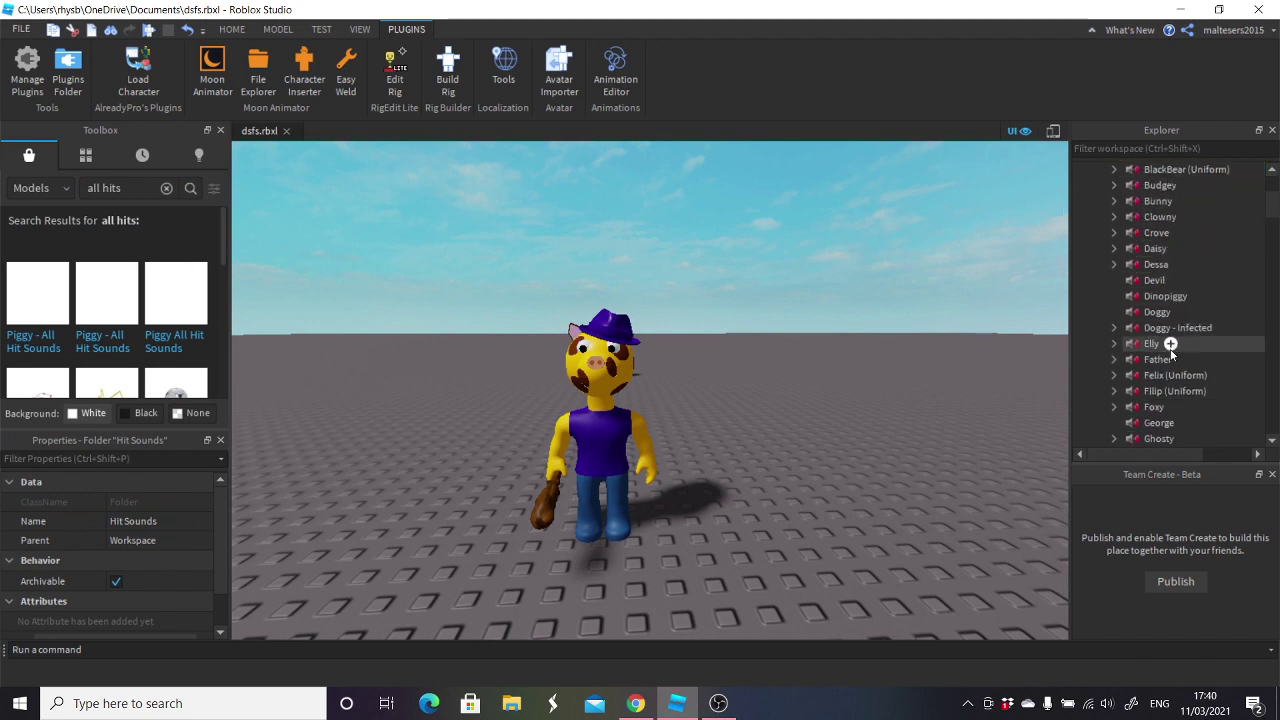
pyautogui.scroll(-1, 1168, 330)
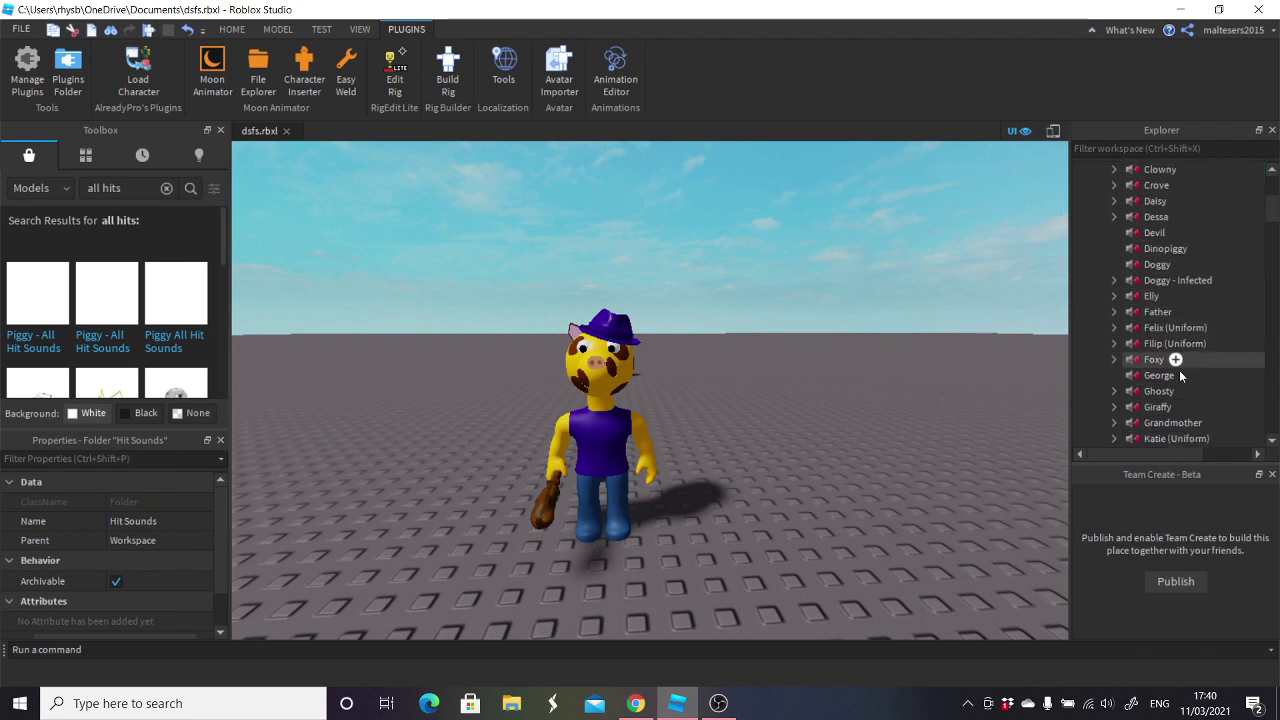
pyautogui.click(1162, 407)
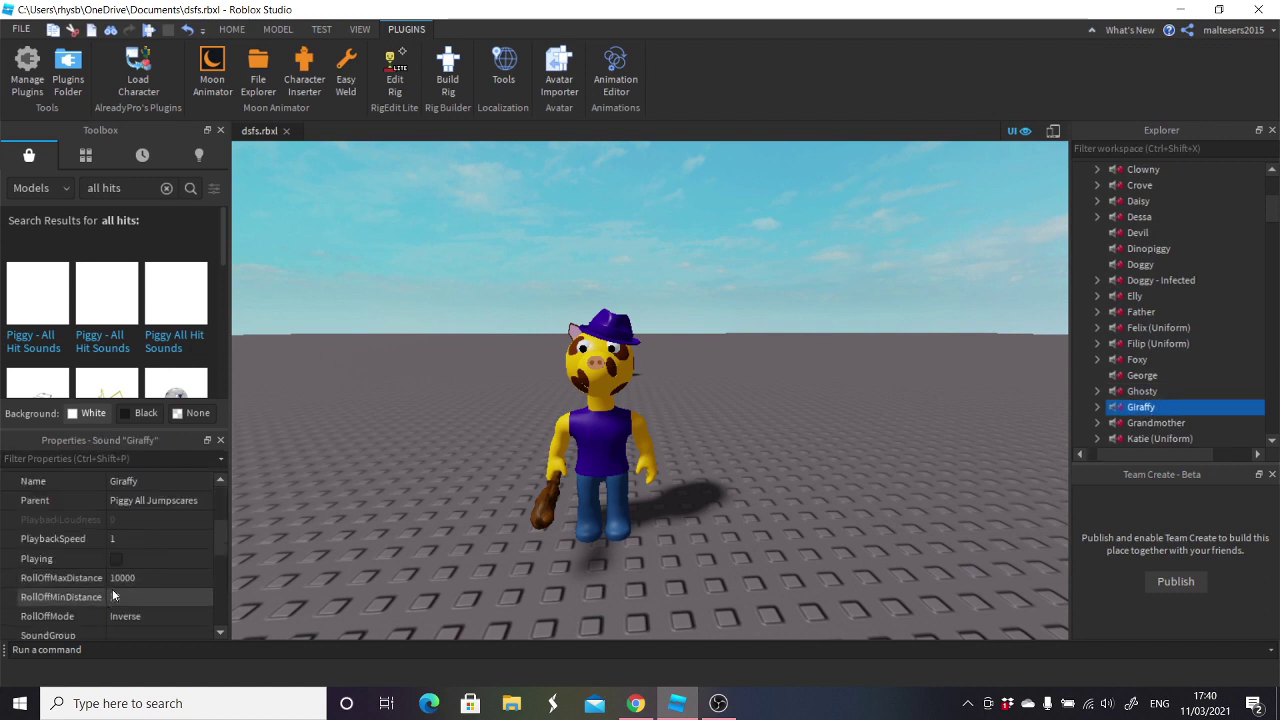
pyautogui.scroll(-2, 113, 605)
pyautogui.scroll(4, 1194, 275)
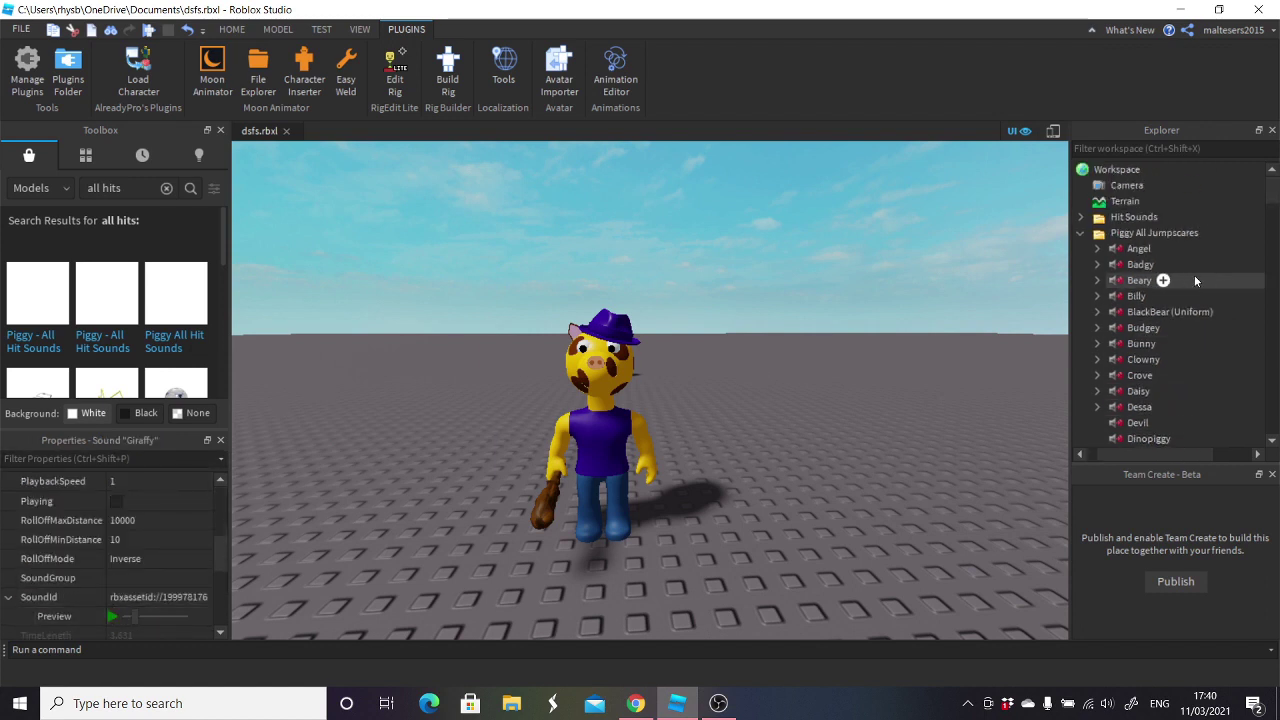
pyautogui.click(1141, 236)
pyautogui.press('Delete')
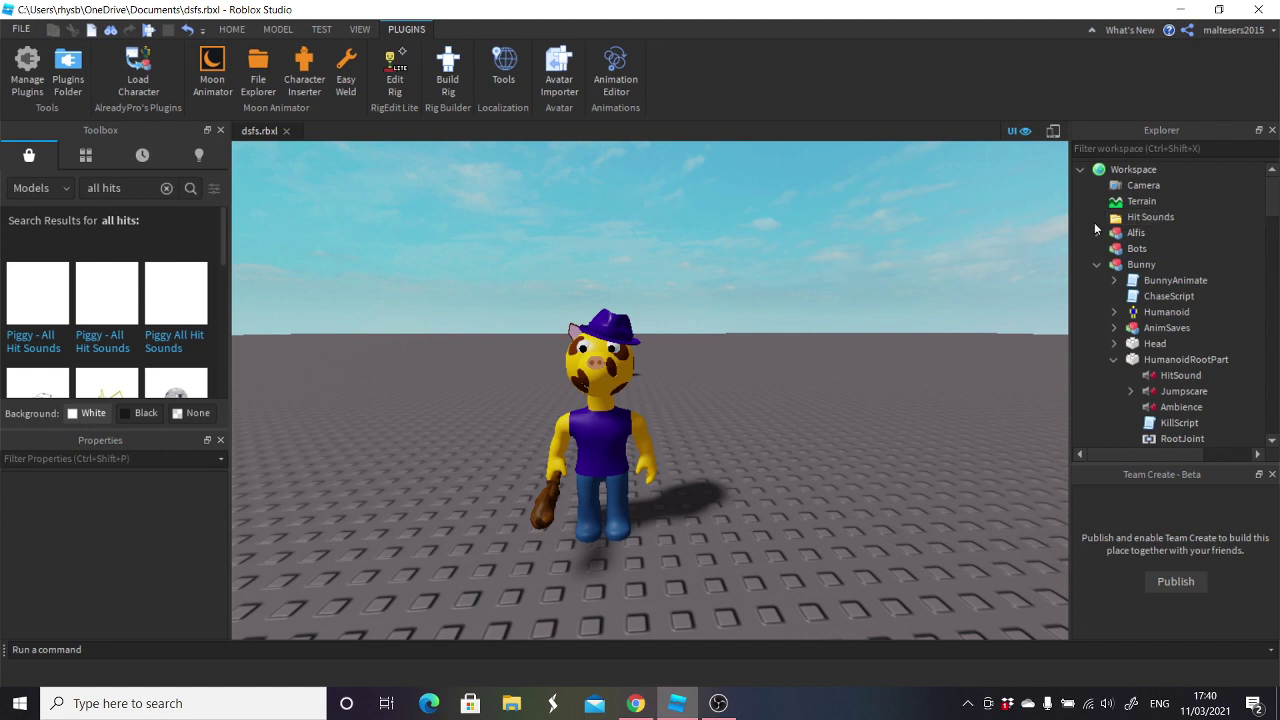
# - Copy the numeric asset ID from the SoundId of Piggy (Bat) in the Hit Sounds folder
pyautogui.click(1095, 219)
pyautogui.scroll(-2, 1169, 296)
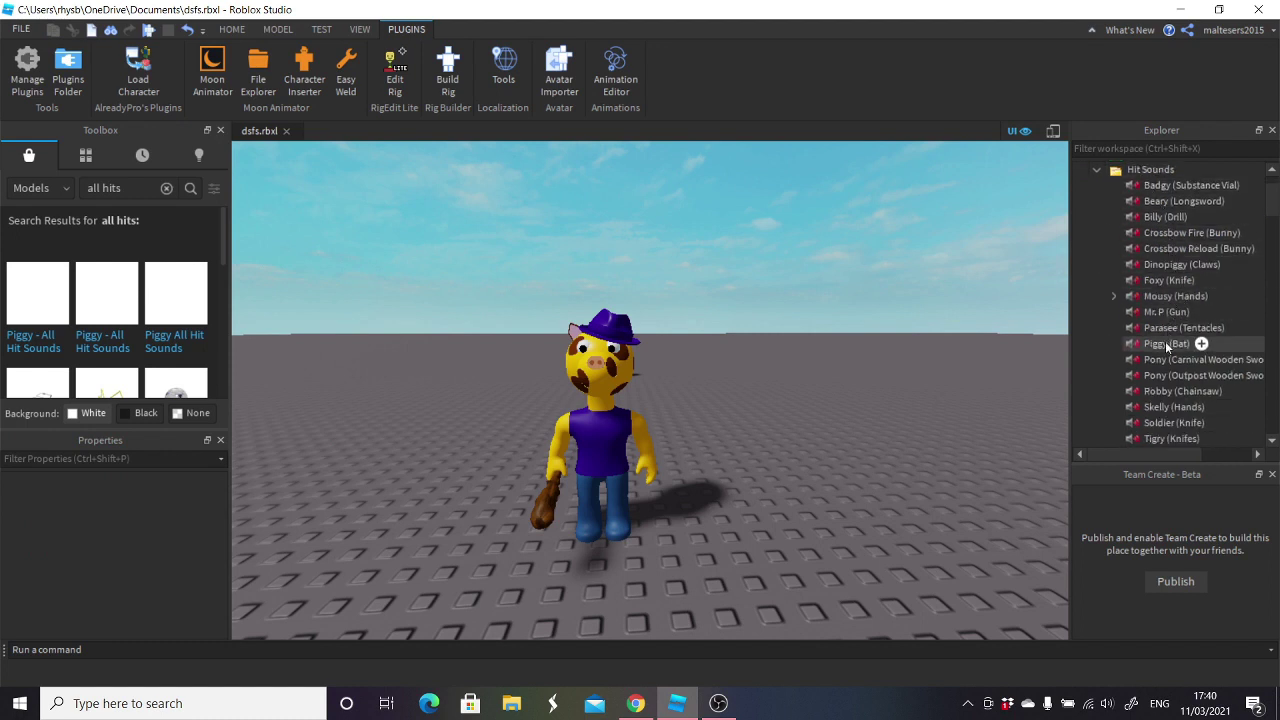
pyautogui.click(1153, 342)
pyautogui.scroll(-5, 176, 516)
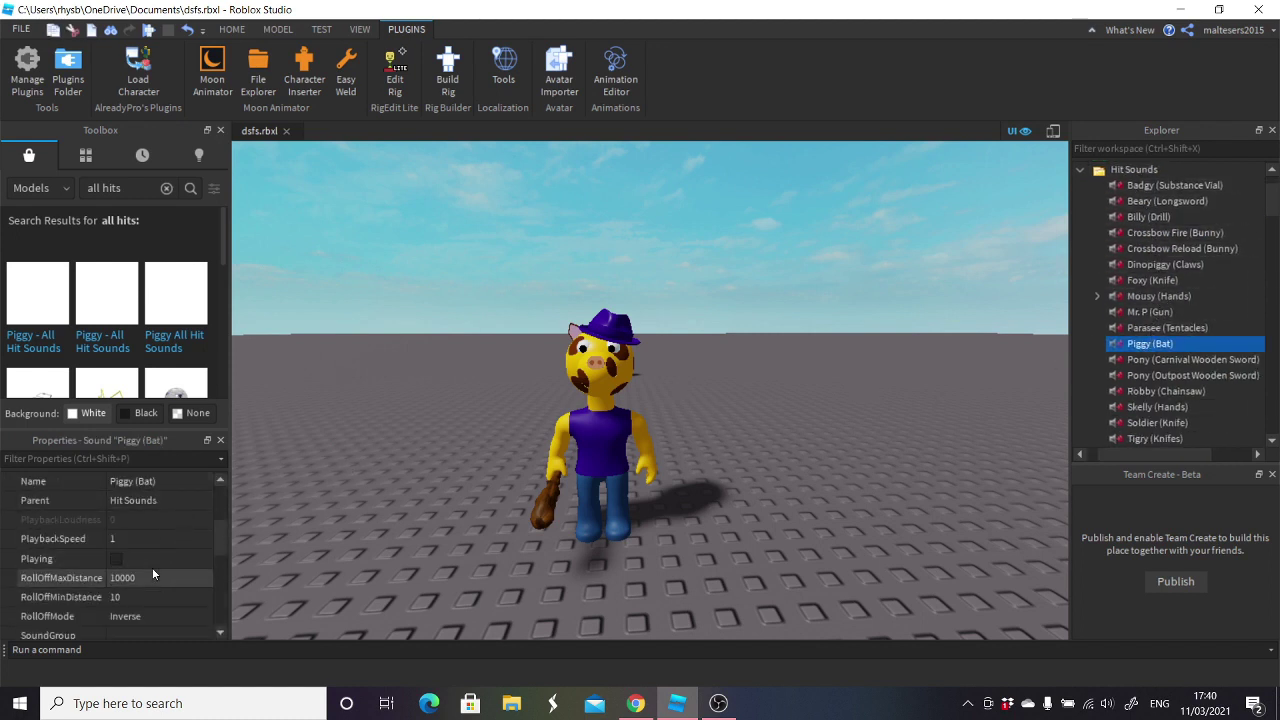
pyautogui.click(157, 597)
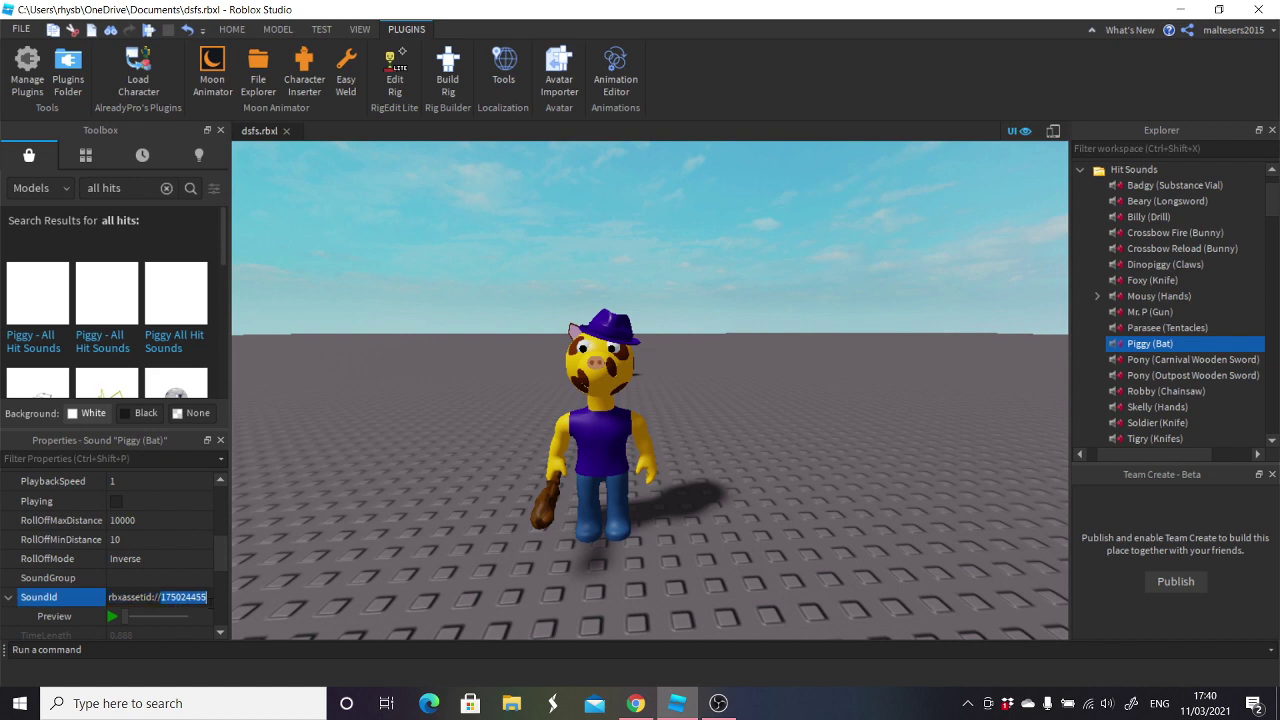
# - Set the SoundId of HitSound in Giraffy's HumanoidRootPart to rbxassetid://175024455
pyautogui.scroll(-10, 1136, 340)
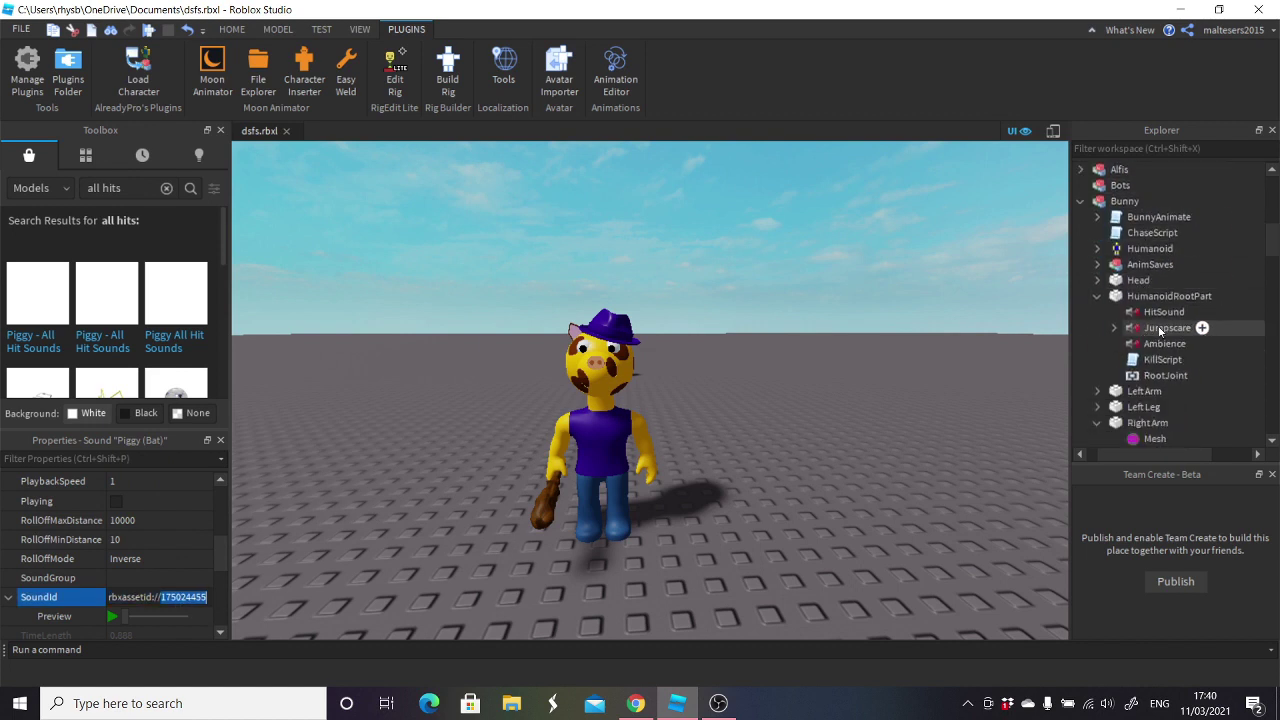
pyautogui.scroll(-4, 1160, 330)
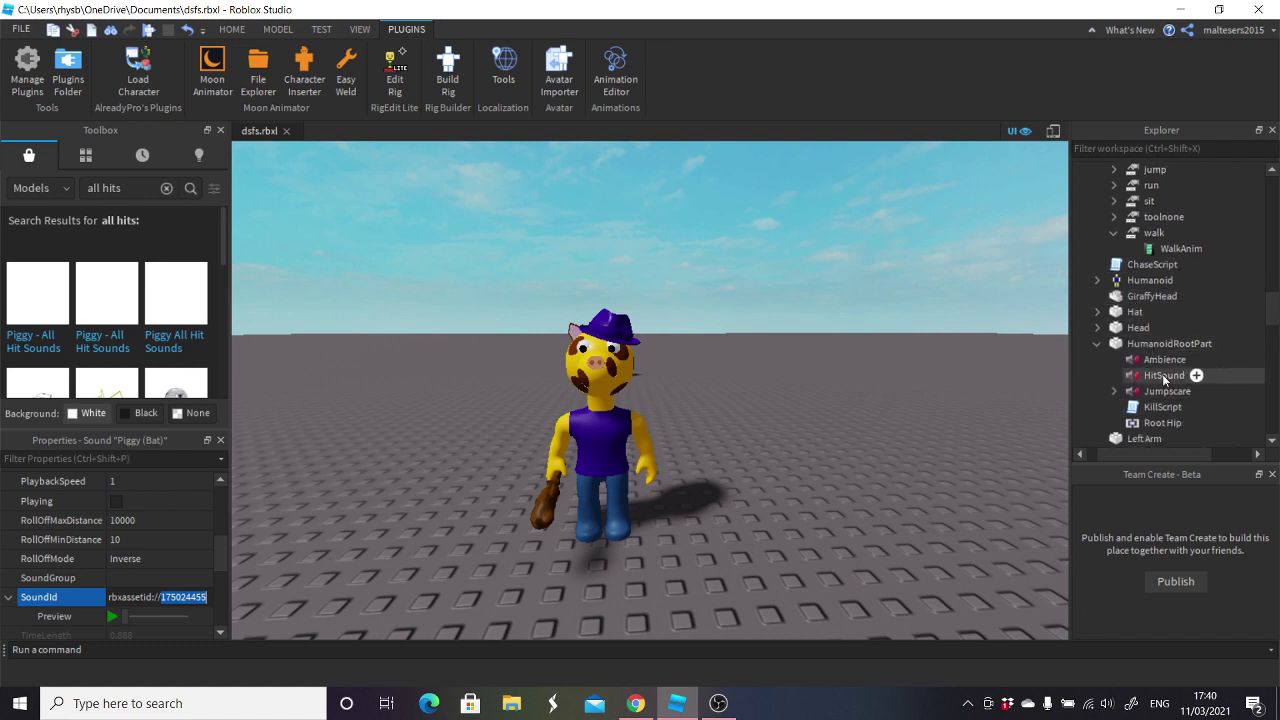
pyautogui.click(1164, 376)
pyautogui.click(158, 597)
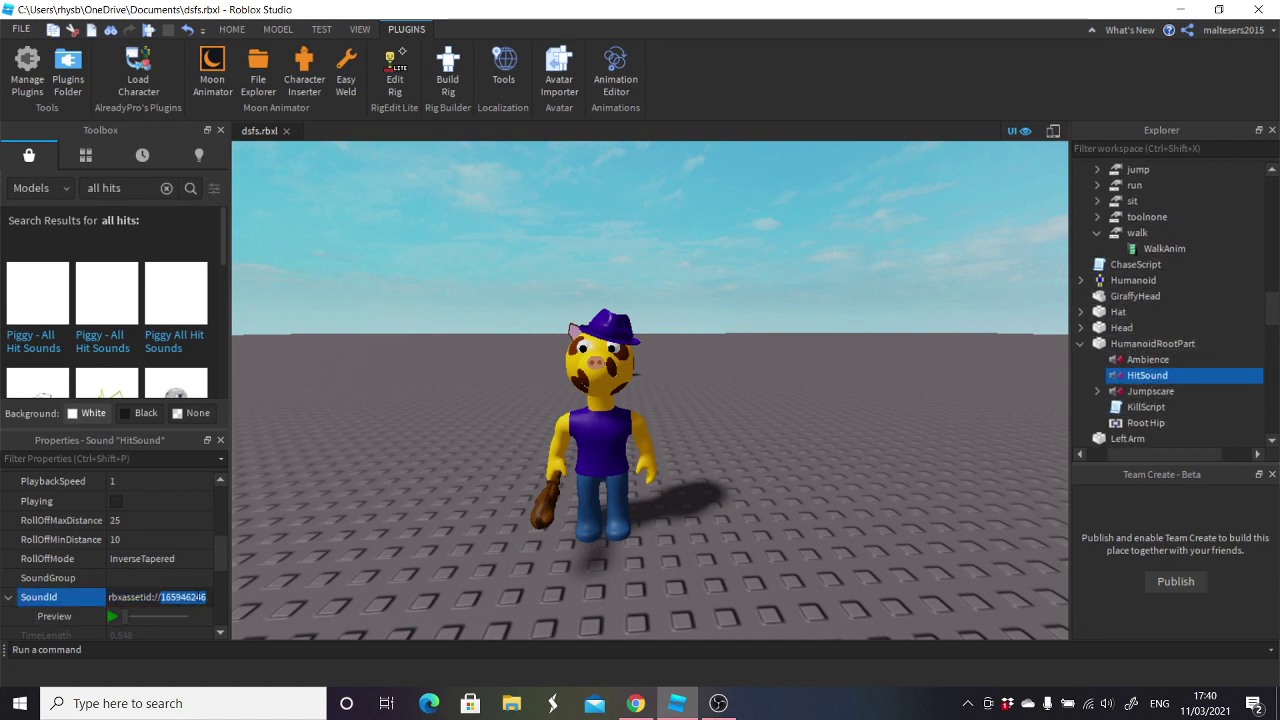
pyautogui.write('175024455')
pyautogui.press('Return')
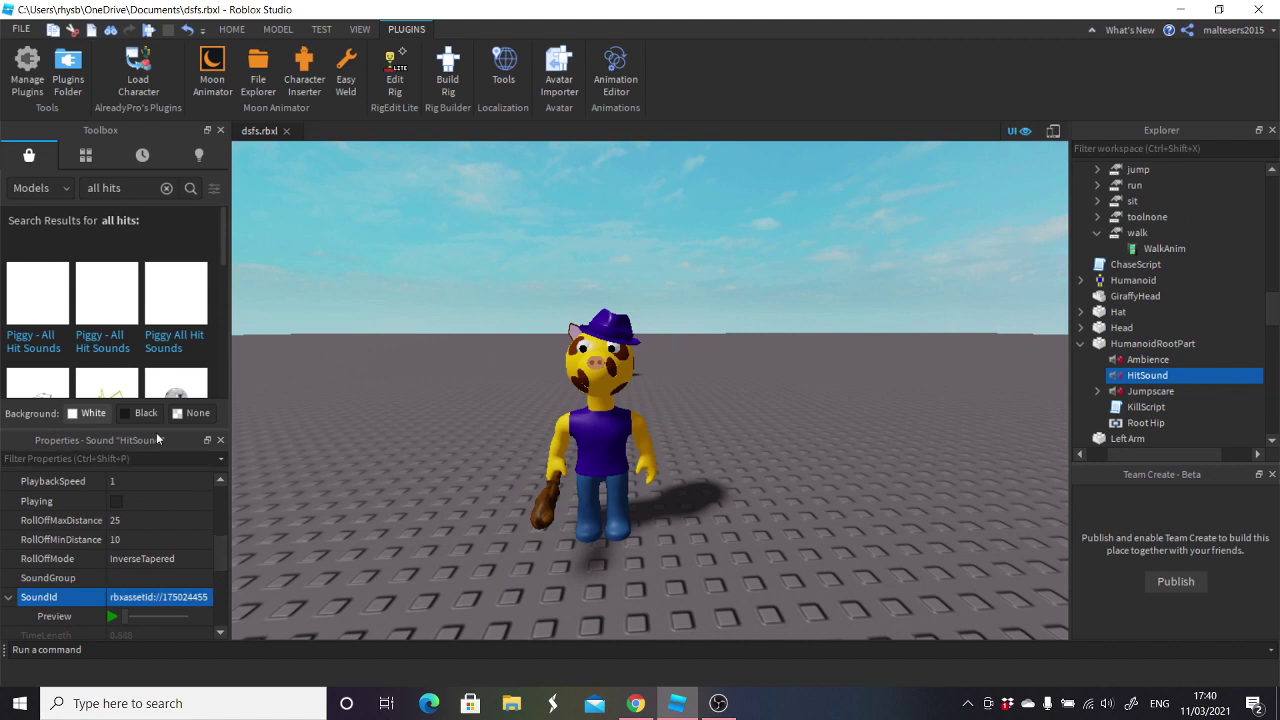
# - Search the toolbox models for "giraffy theme" and insert Giraffy's Theme into the workspace
pyautogui.click(140, 187)
pyautogui.press('BackSpace')
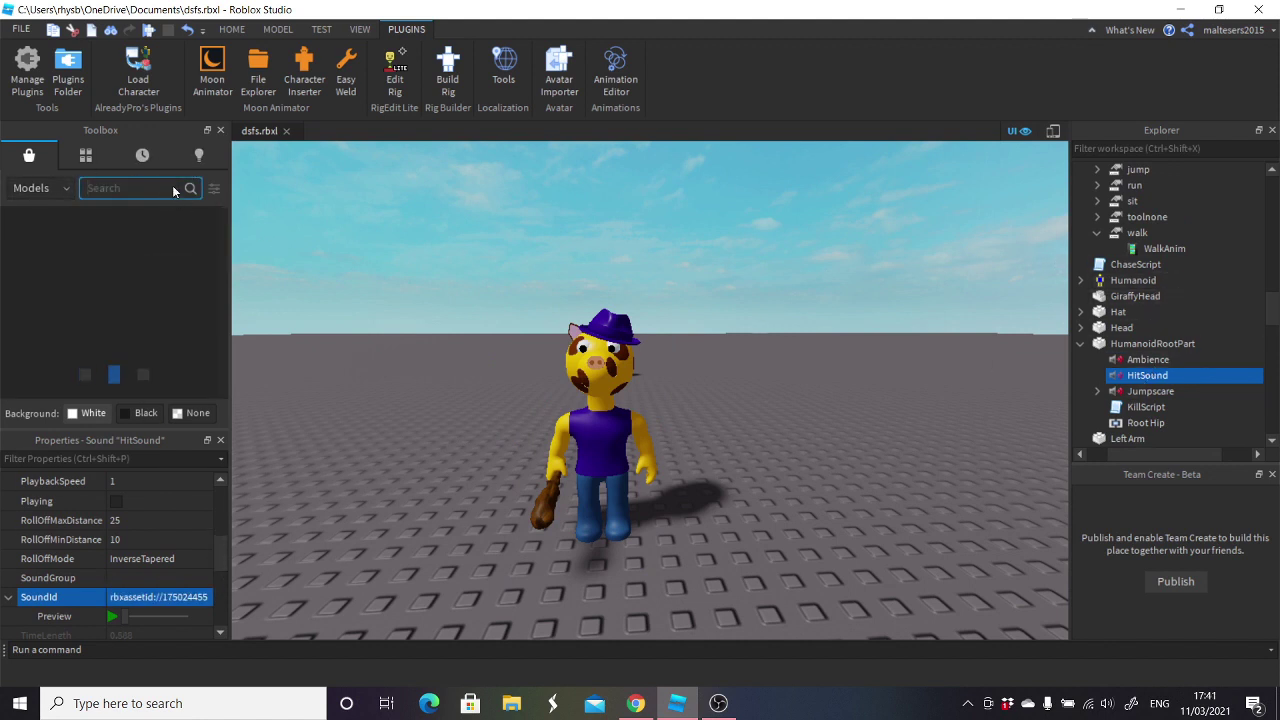
pyautogui.write('giraffy theme')
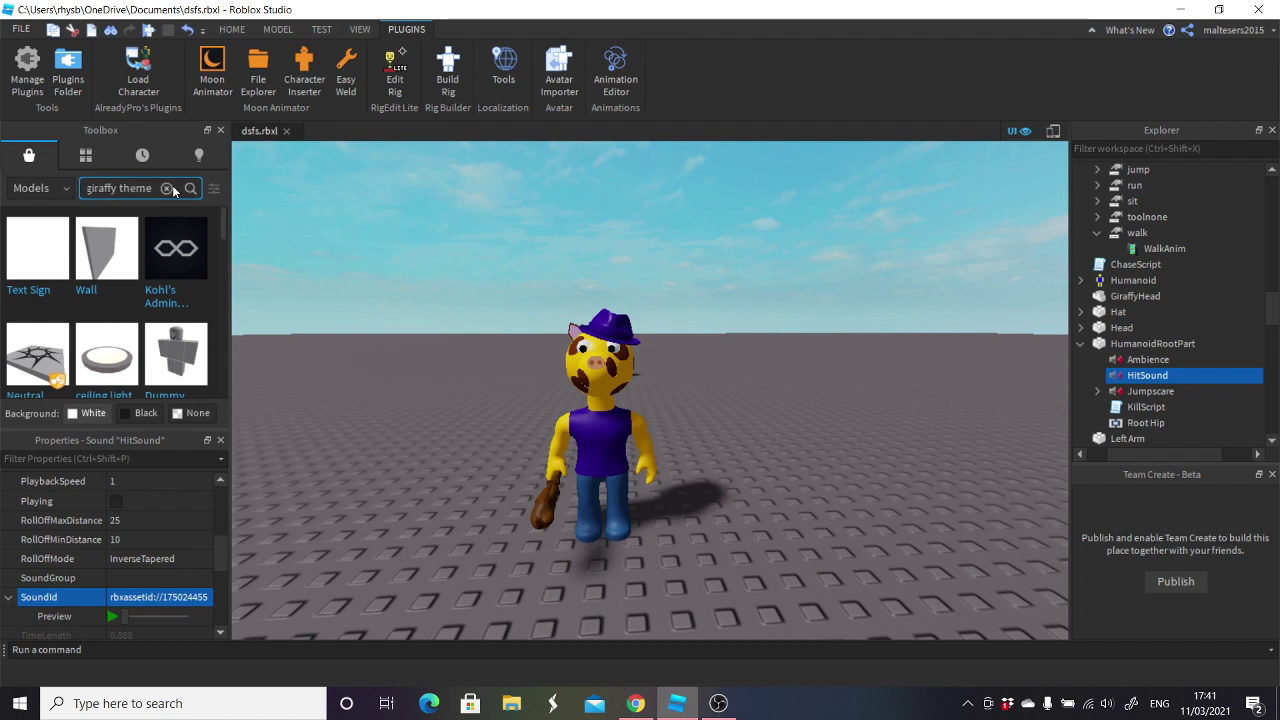
pyautogui.press('Return')
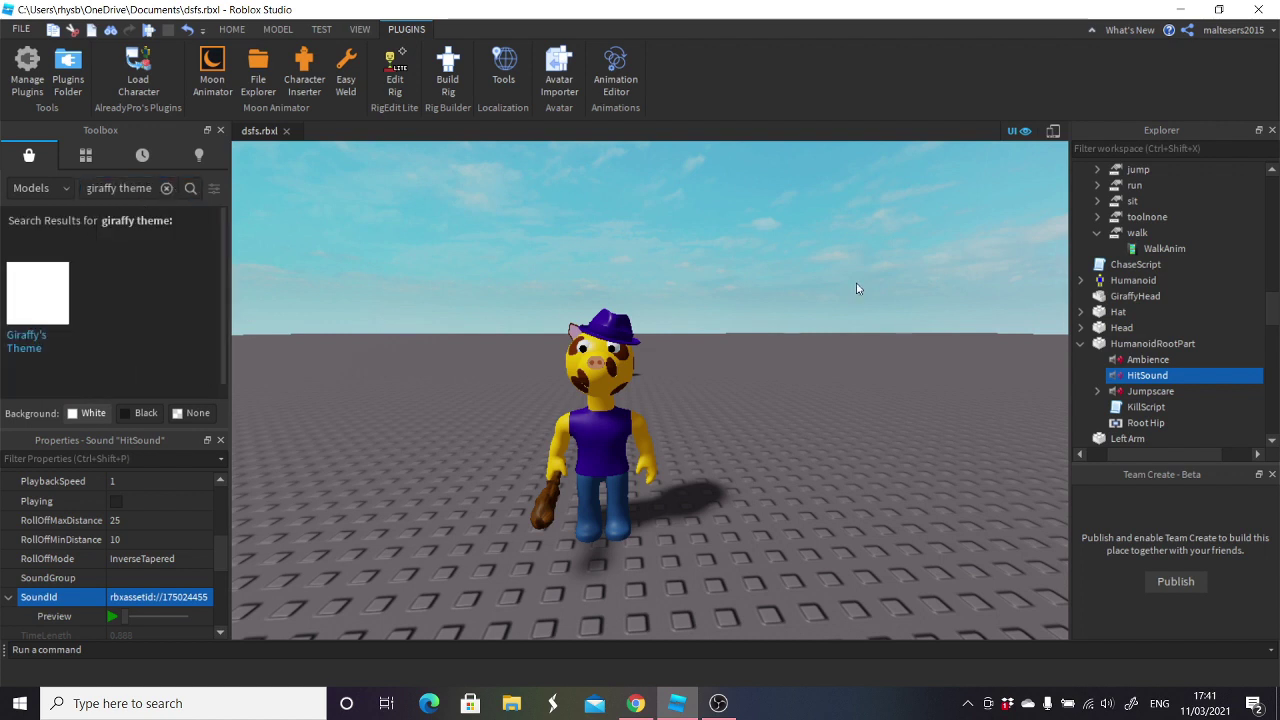
pyautogui.scroll(-1, 120, 540)
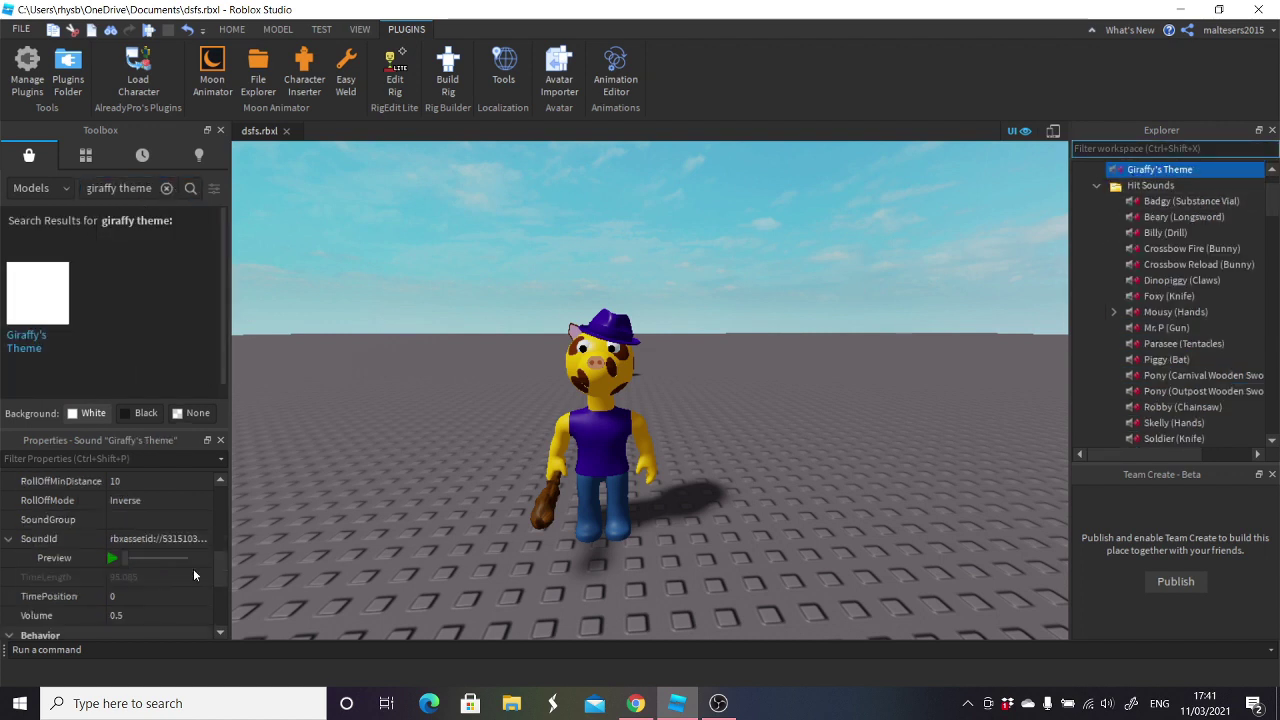
pyautogui.click(188, 539)
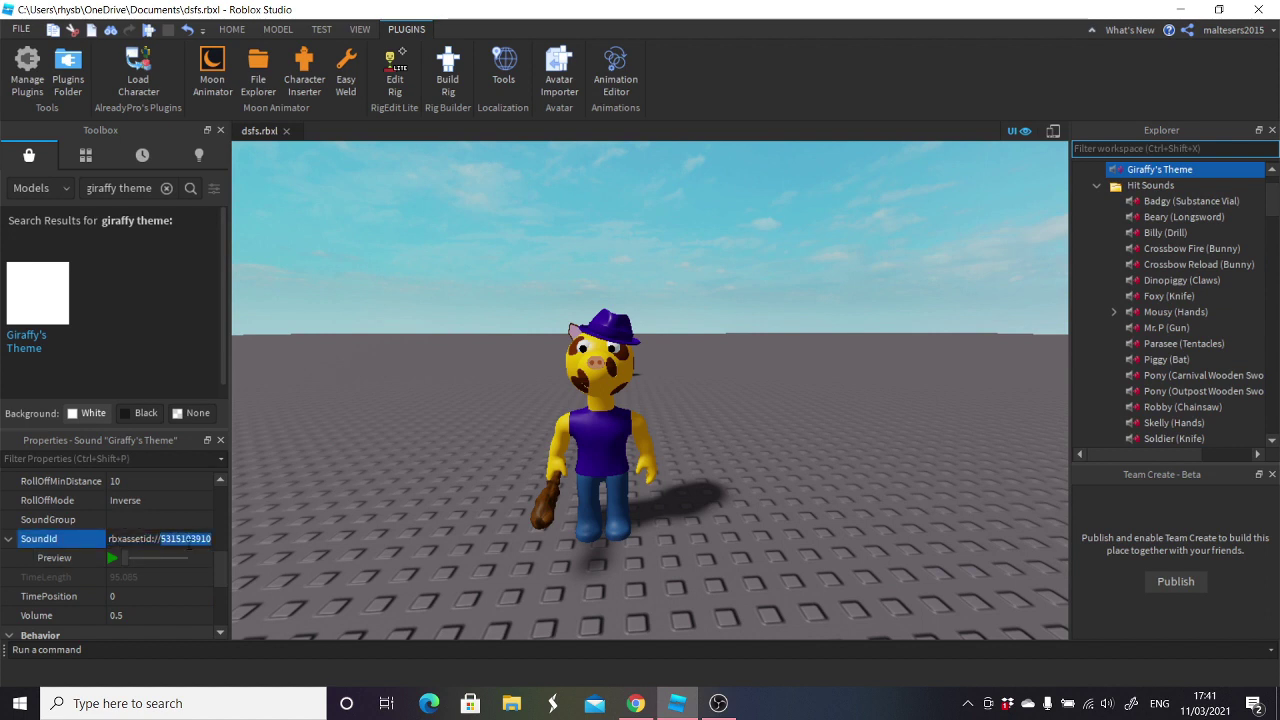
pyautogui.click(1271, 203)
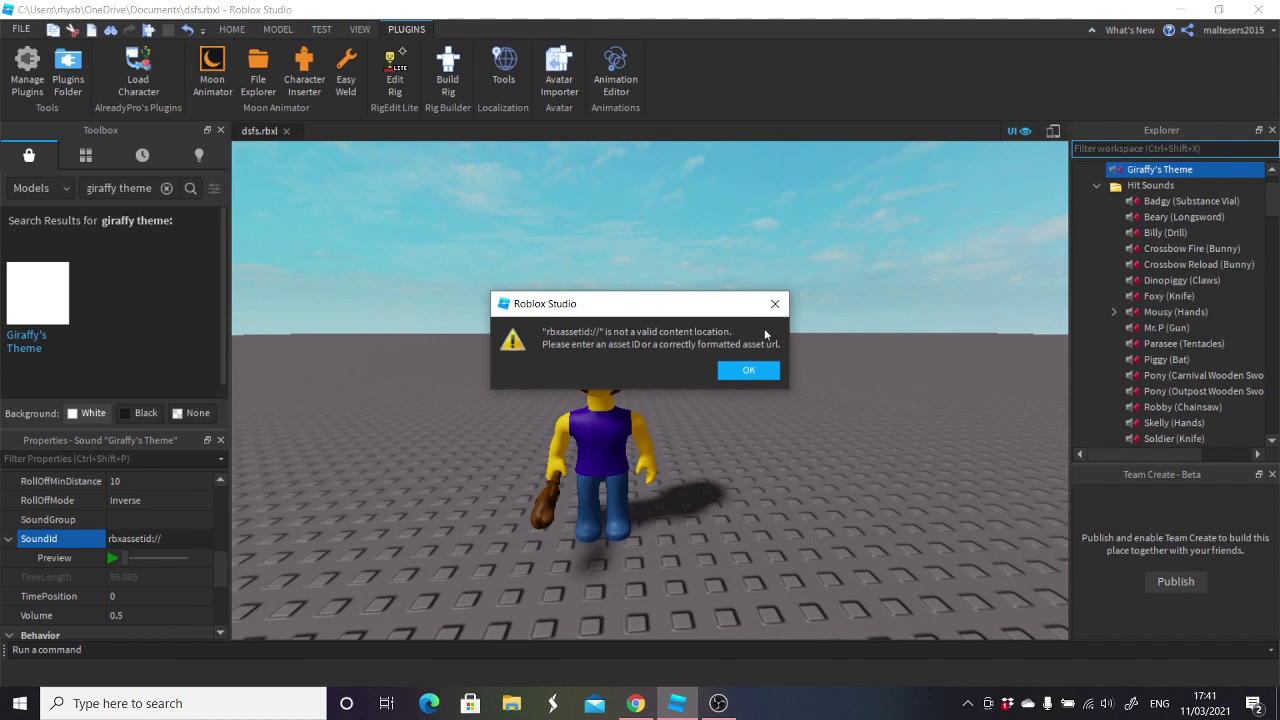
pyautogui.click(764, 370)
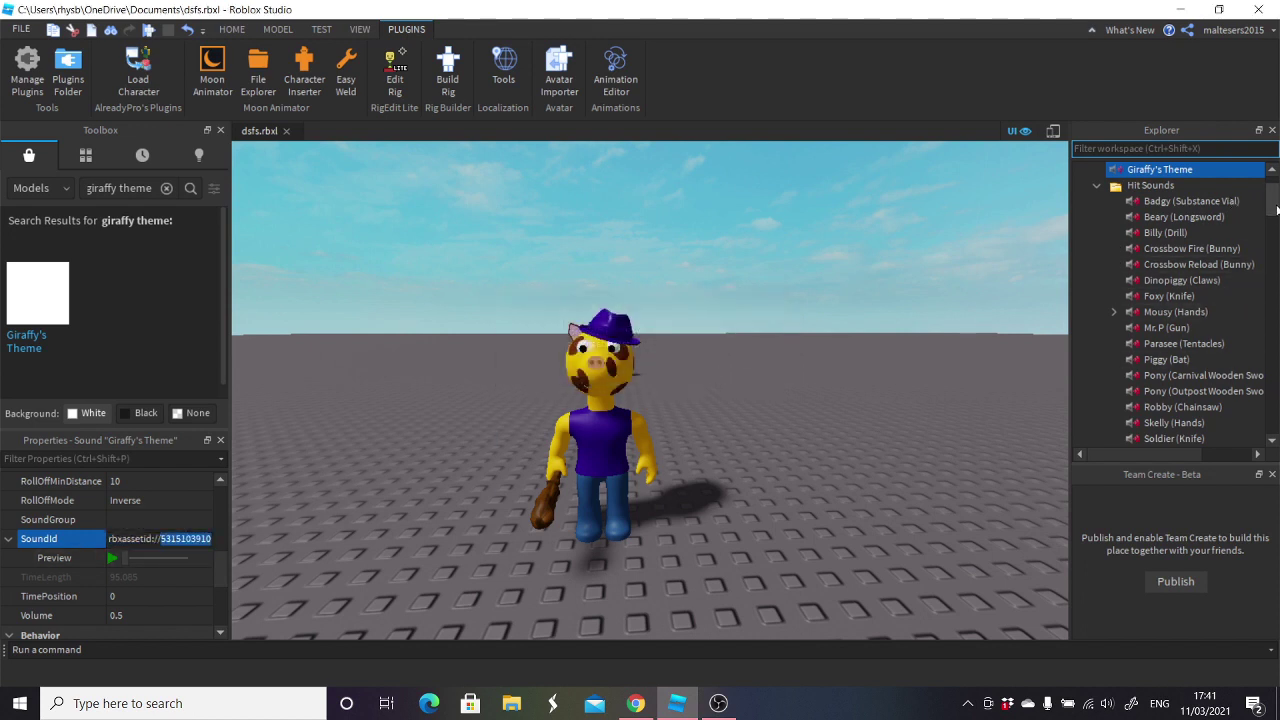
pyautogui.moveTo(1272, 200); pyautogui.dragTo(1274, 373)
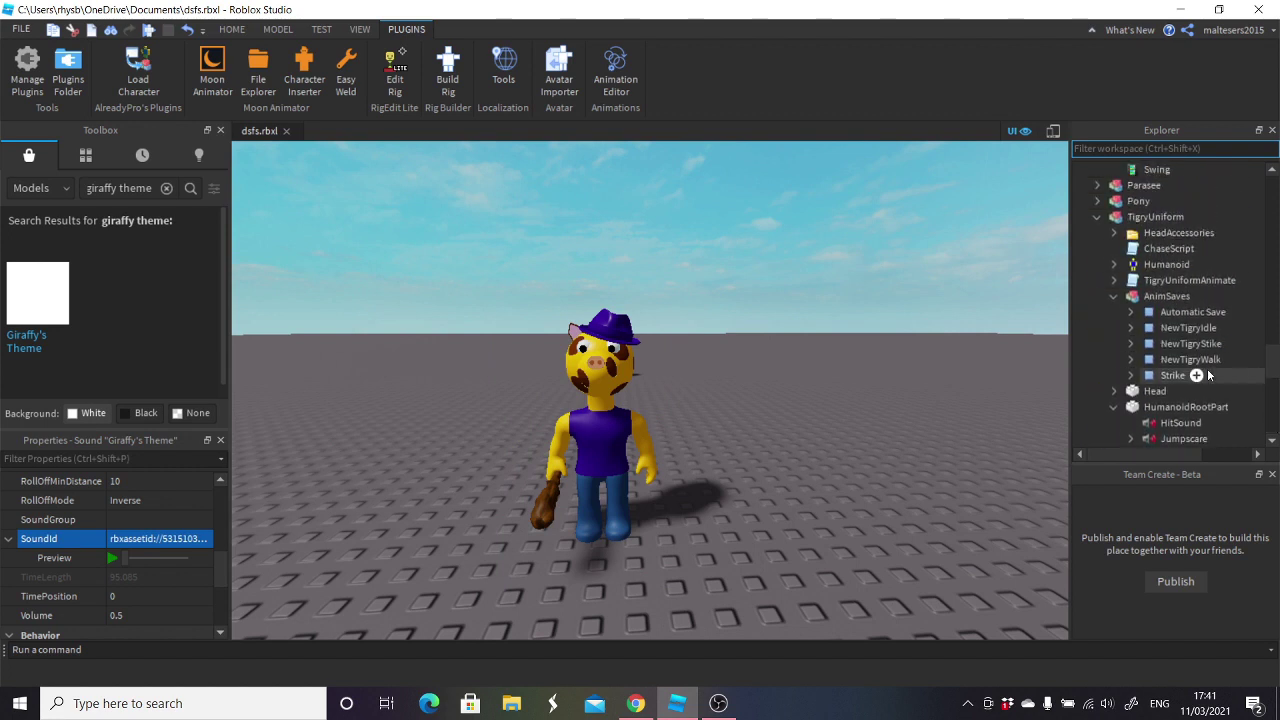
pyautogui.scroll(-2, 1208, 374)
pyautogui.click(1198, 345)
pyautogui.hscroll(1, 1150, 378)
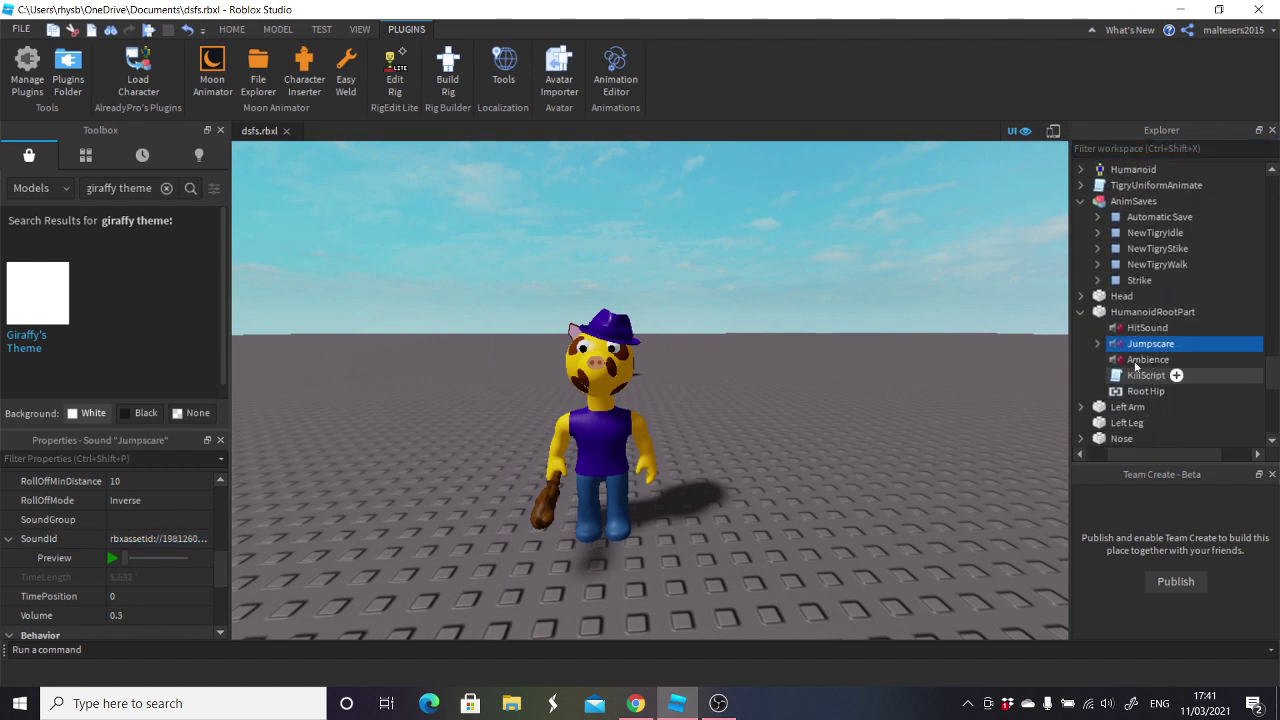
pyautogui.click(1136, 364)
pyautogui.doubleClick(179, 538)
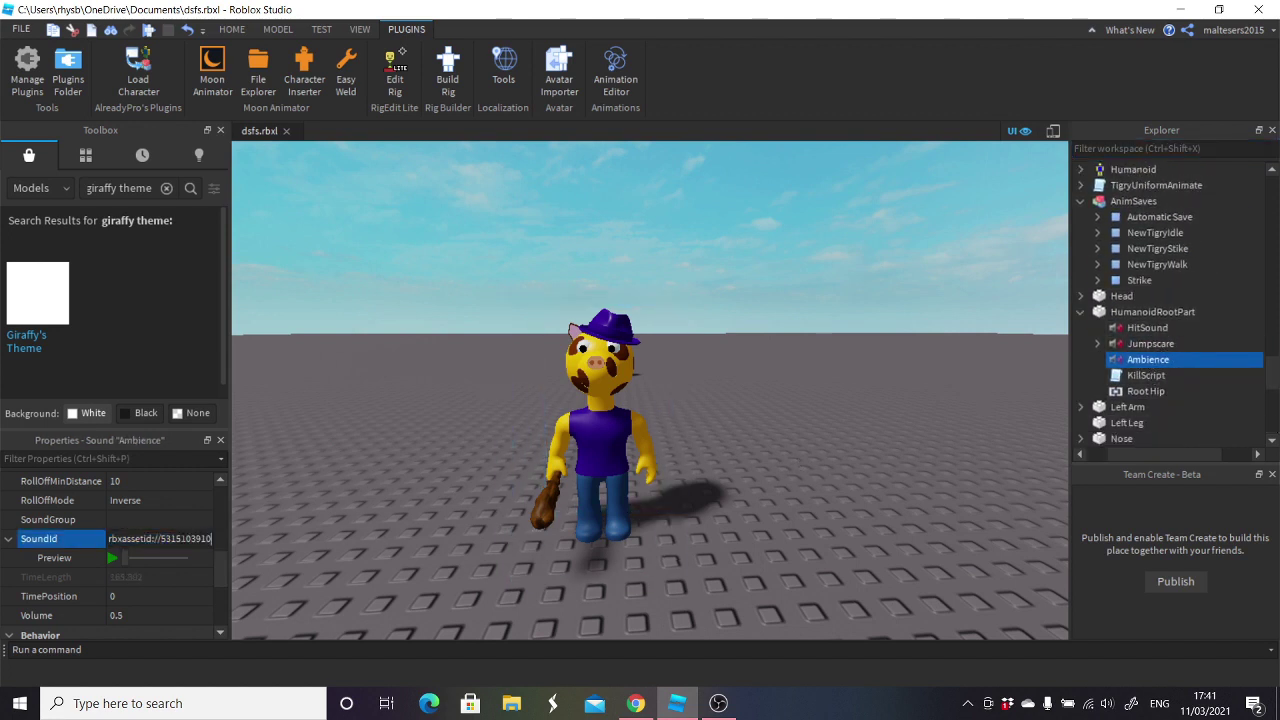
pyautogui.click(1142, 328)
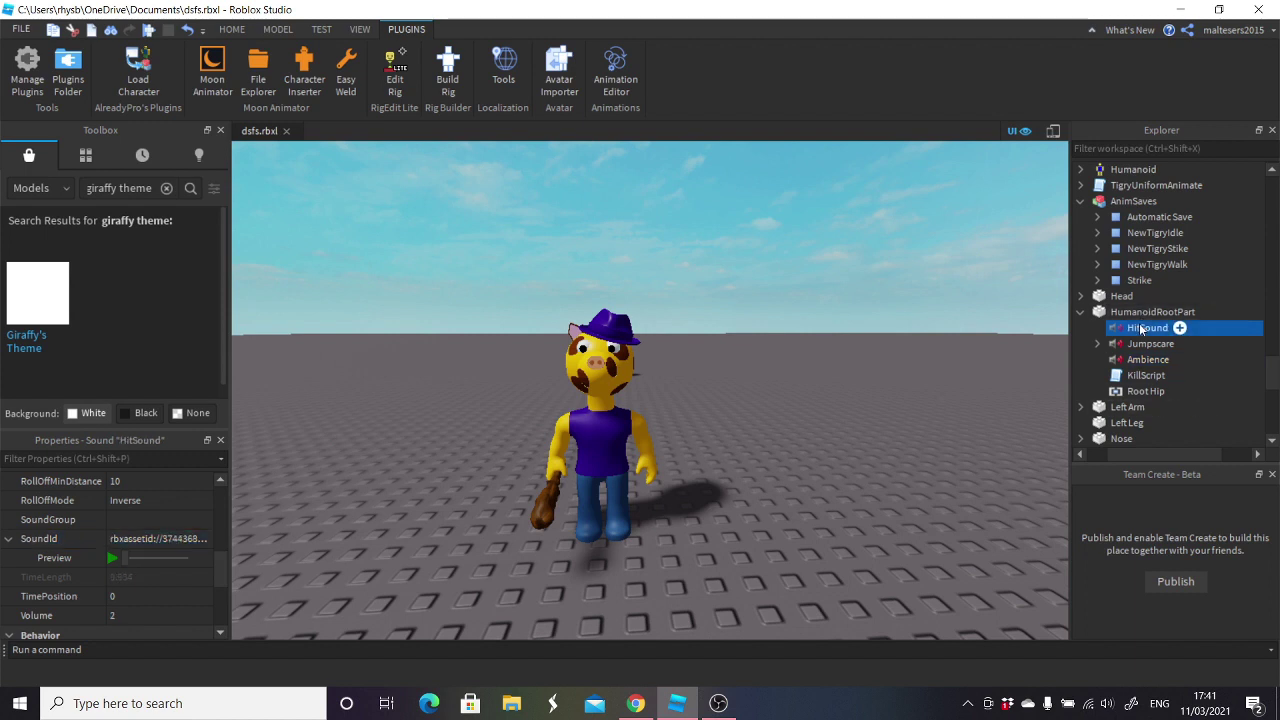
# - Undo the last SoundId change on TigryUniform's Ambience sound
pyautogui.scroll(2, 1150, 320)
pyautogui.scroll(-2, 1155, 312)
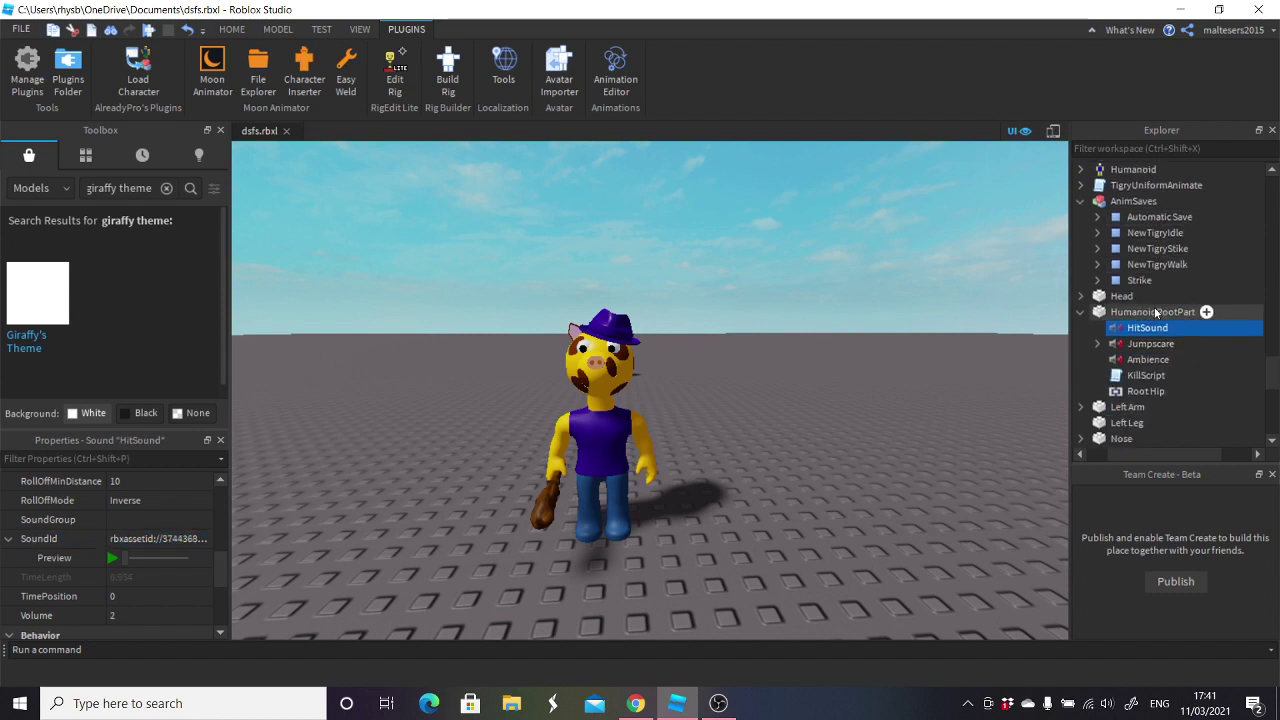
pyautogui.click(1148, 361)
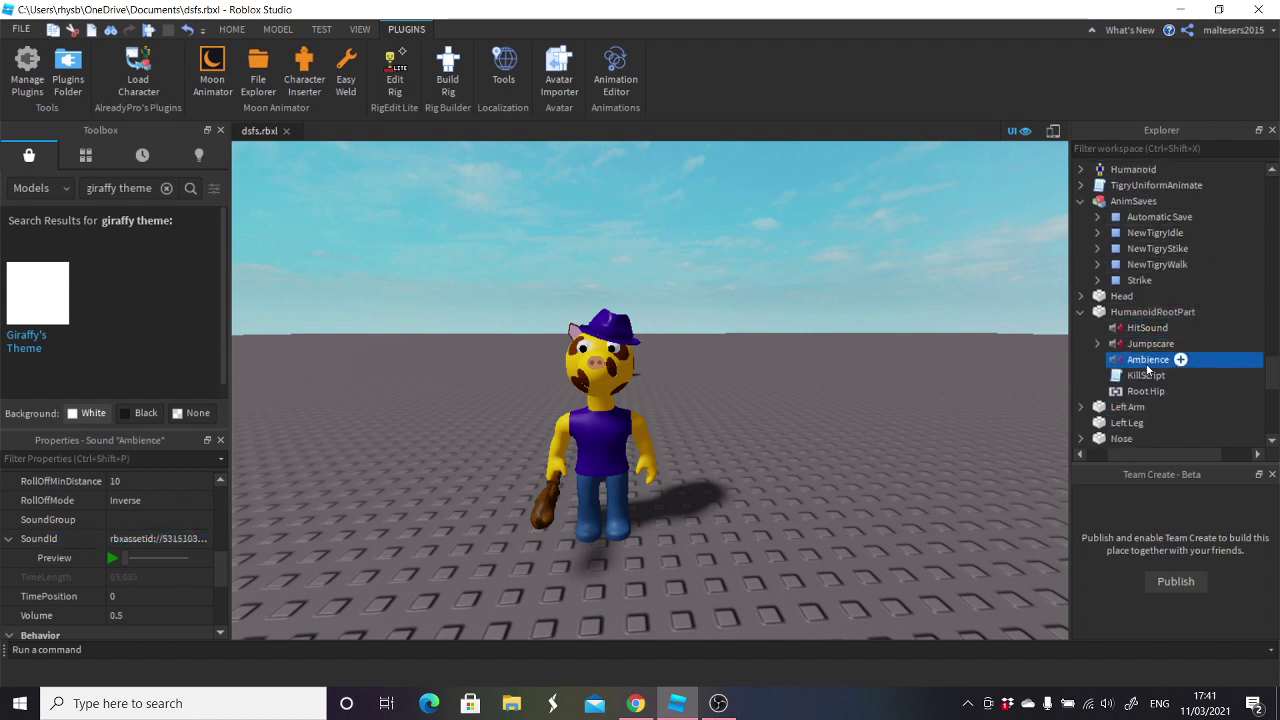
pyautogui.click(189, 31)
pyautogui.scroll(-6, 1200, 345)
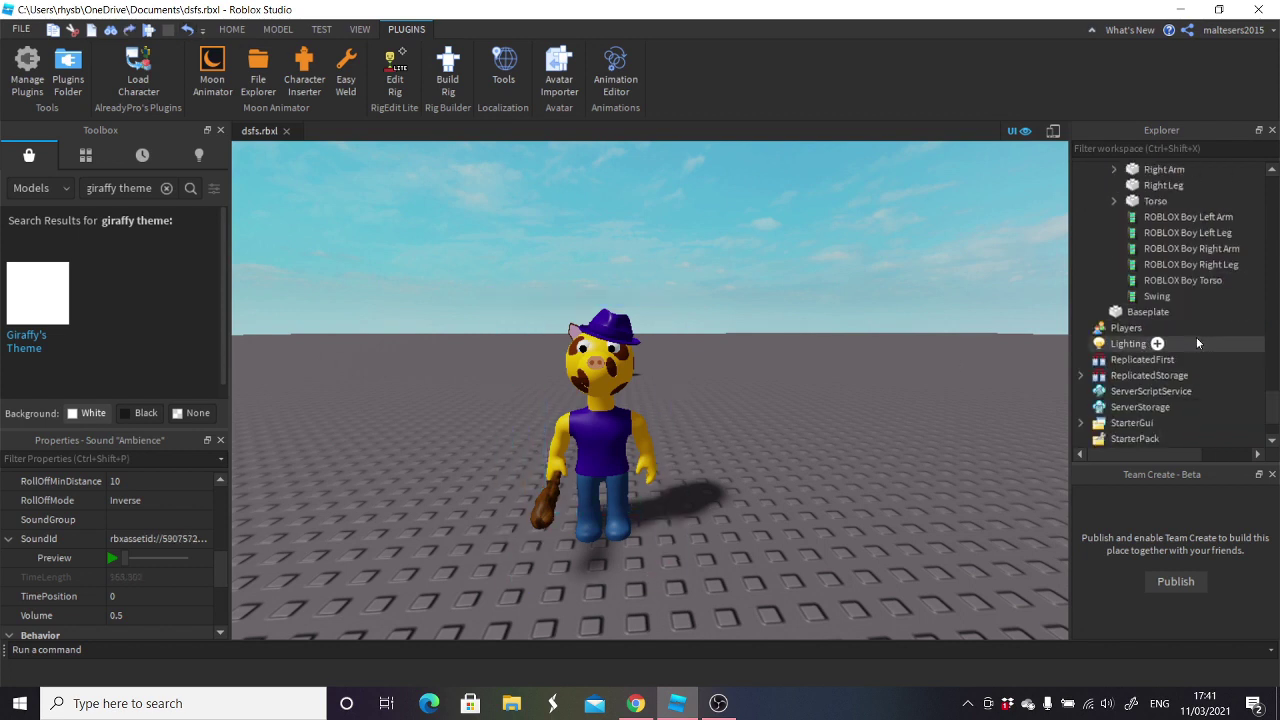
pyautogui.scroll(5, 1197, 340)
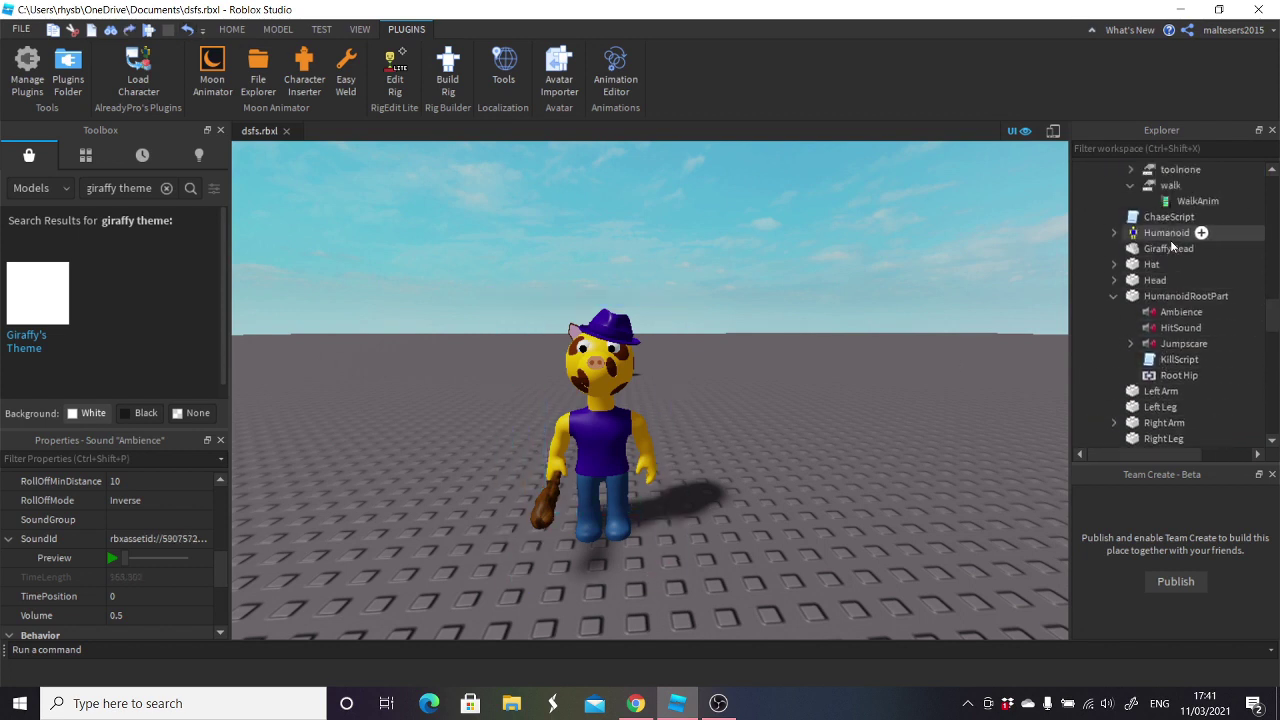
pyautogui.scroll(6, 1183, 299)
pyautogui.scroll(-8, 1185, 300)
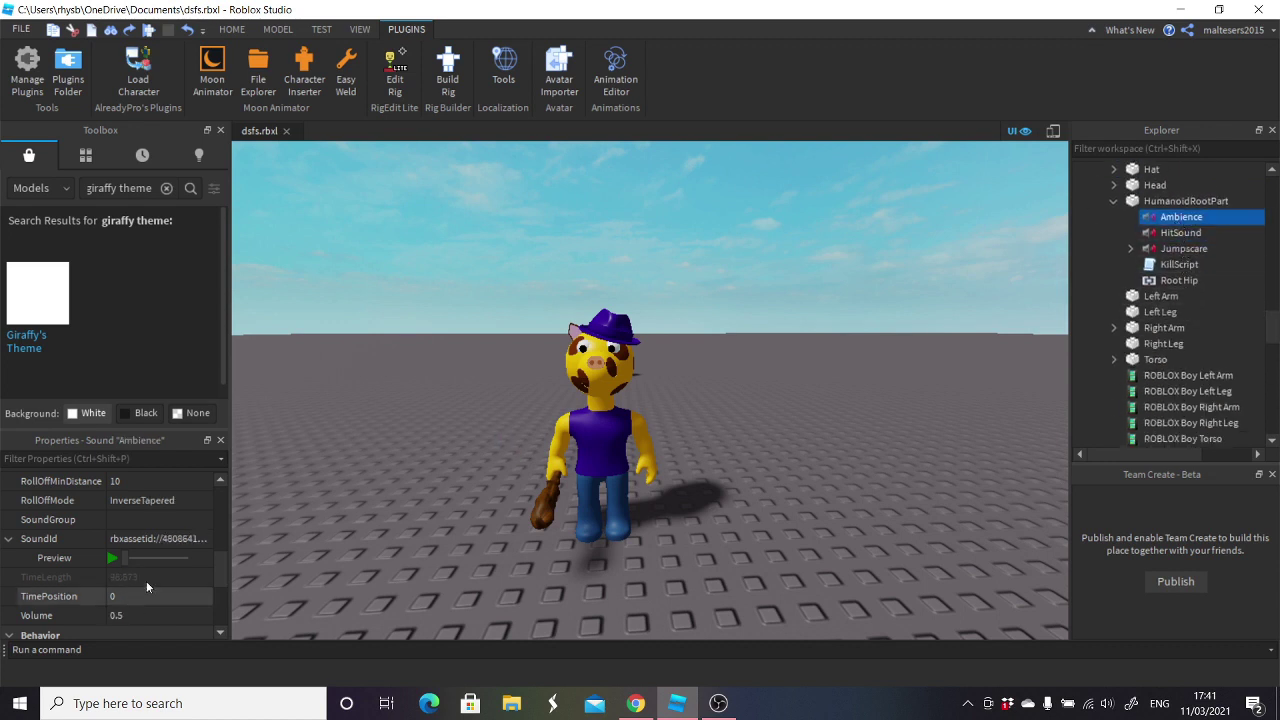
pyautogui.doubleClick(163, 539)
pyautogui.hotkey('ctrl', 'v')
pyautogui.press('Return')
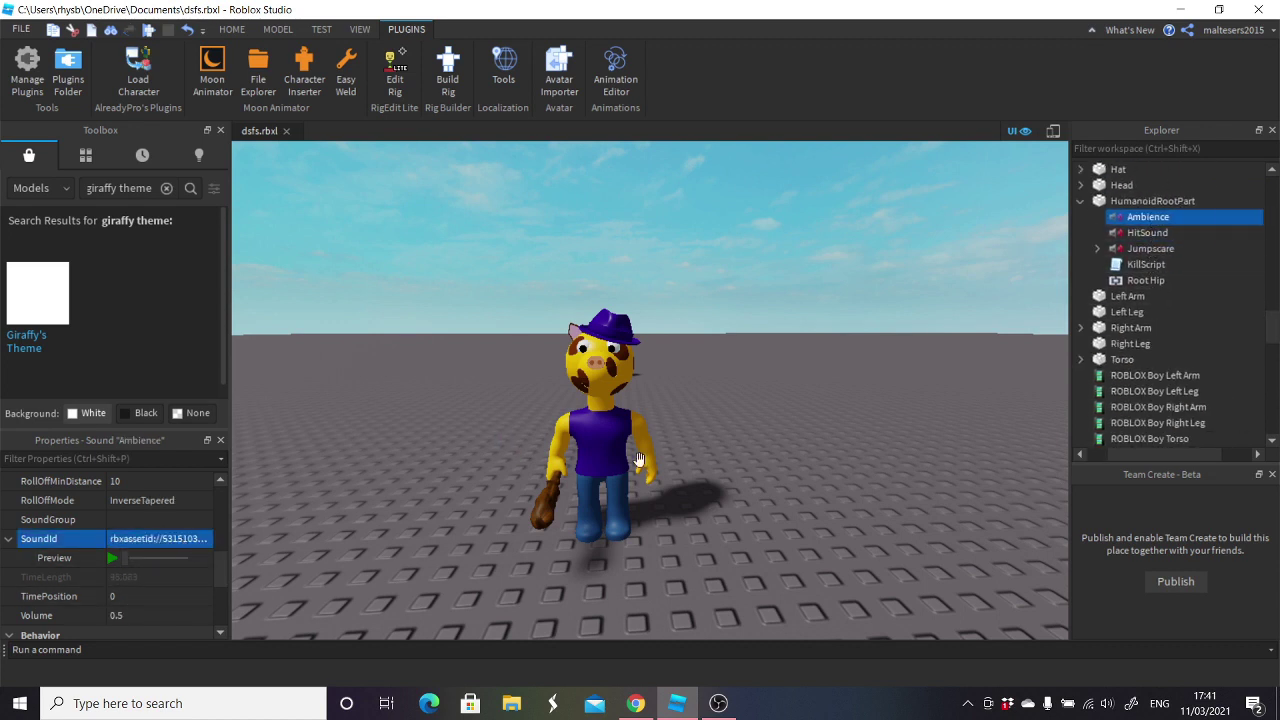
# - Search the toolbox's audio assets for giraffy to find a sound for the Jumpscare in Giraffy's HumanoidRootPart
pyautogui.click(1145, 233)
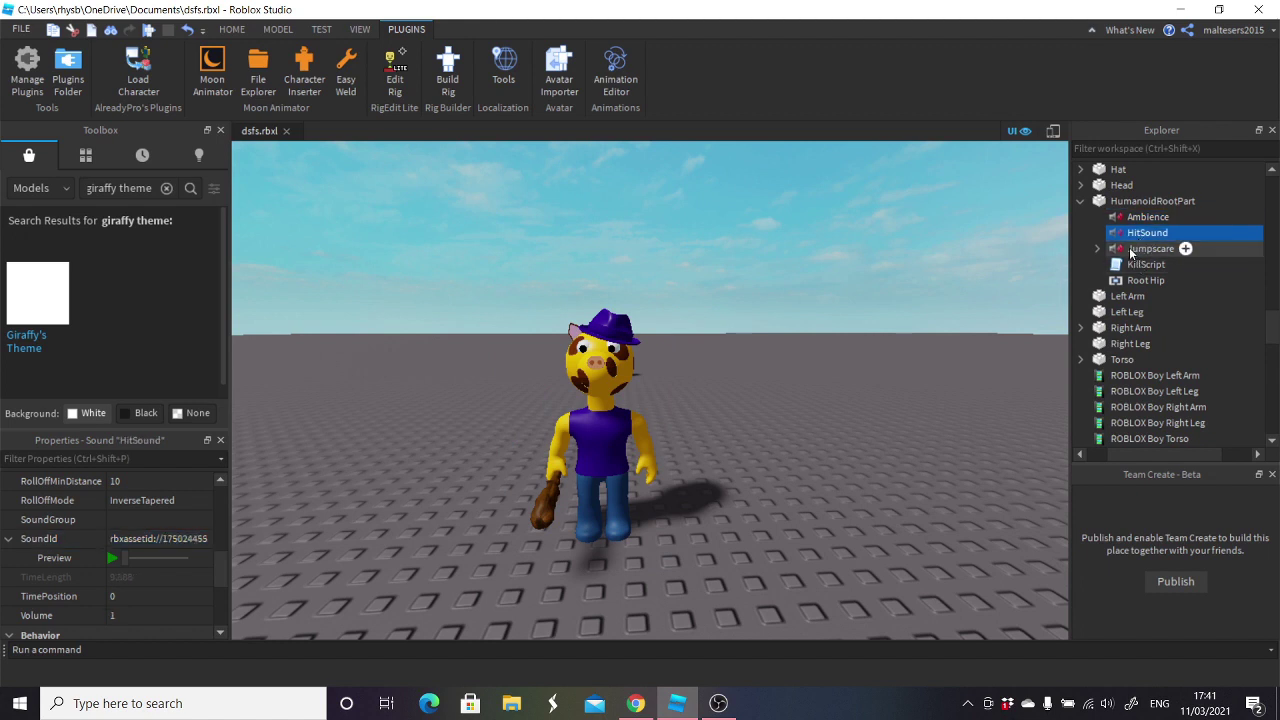
pyautogui.click(1131, 250)
pyautogui.click(1135, 236)
pyautogui.click(1138, 250)
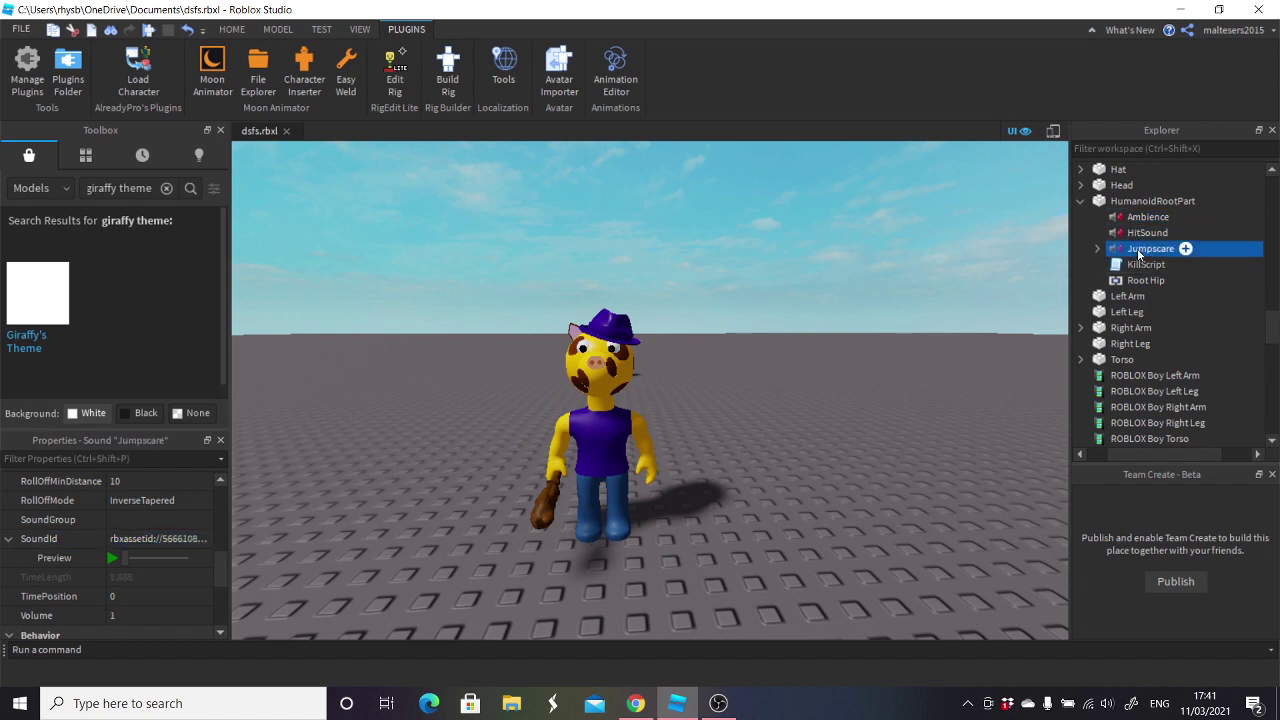
pyautogui.click(51, 186)
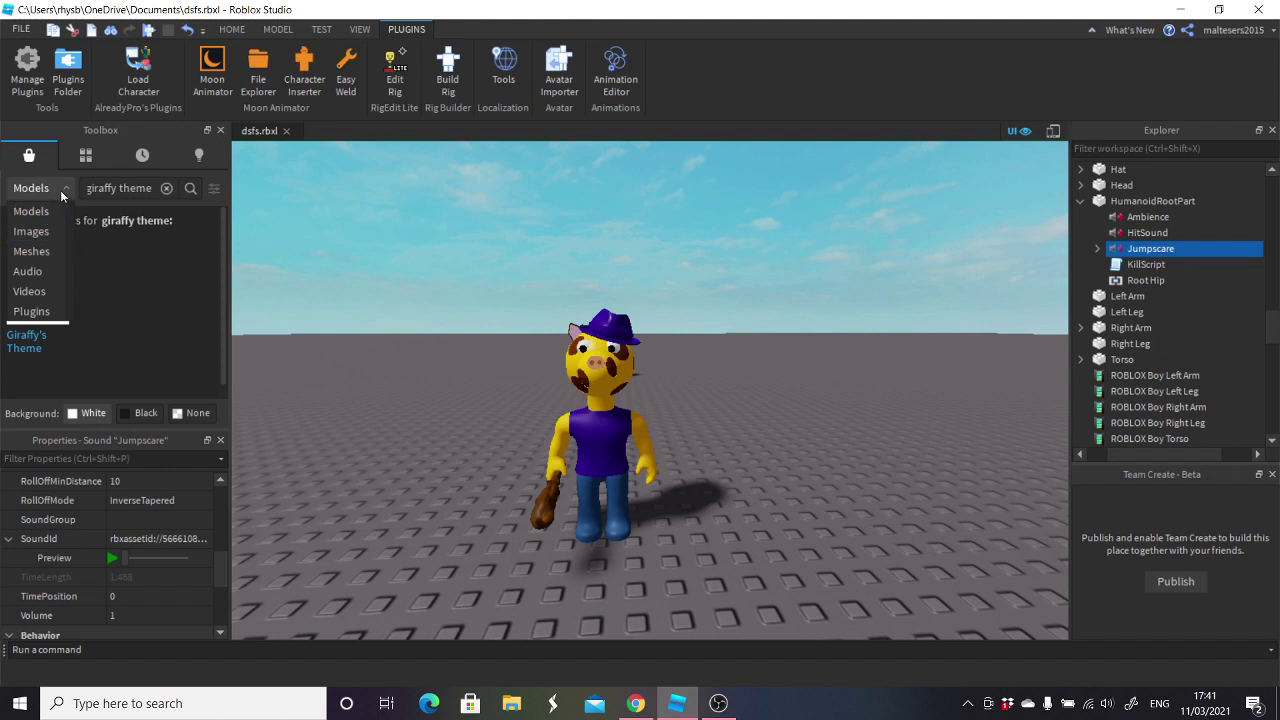
pyautogui.click(30, 271)
pyautogui.write('gi')
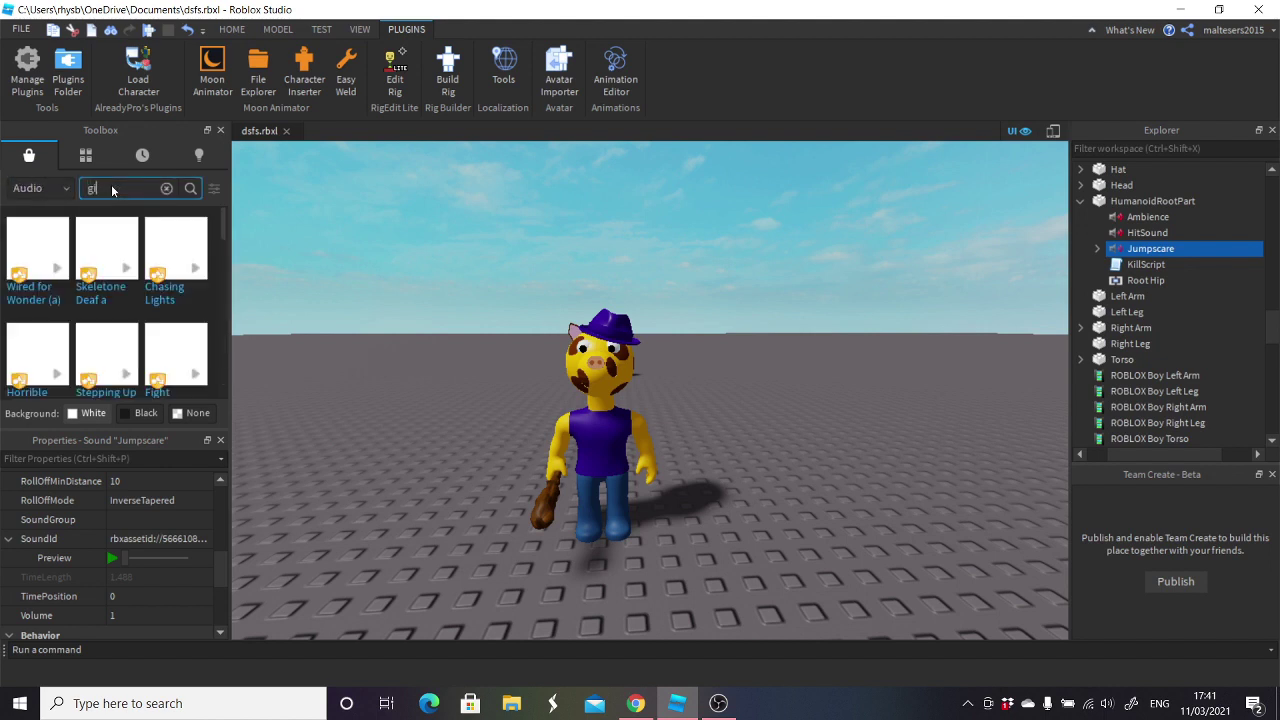
pyautogui.write('arff')
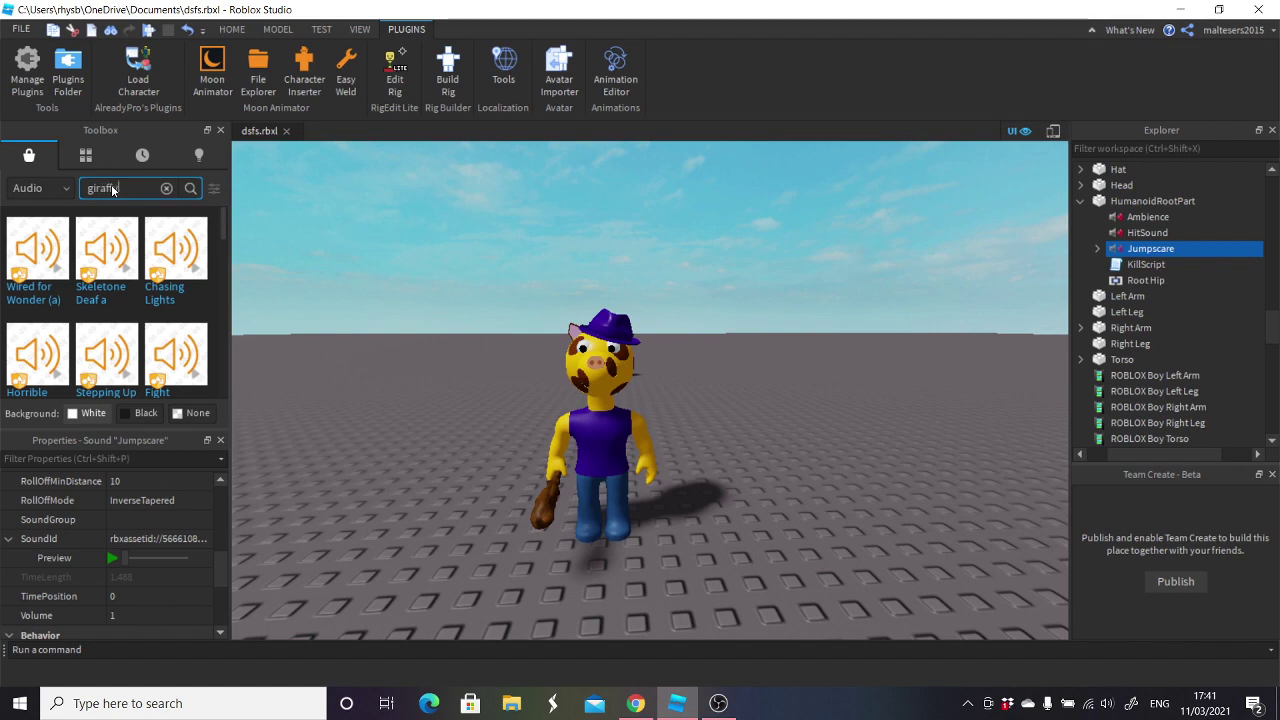
pyautogui.write('y')
pyautogui.press('Return')
# - Playtest the place to check Giraffy's animations, chase and jumpscare on the player character, and stop the test
pyautogui.click(694, 90)
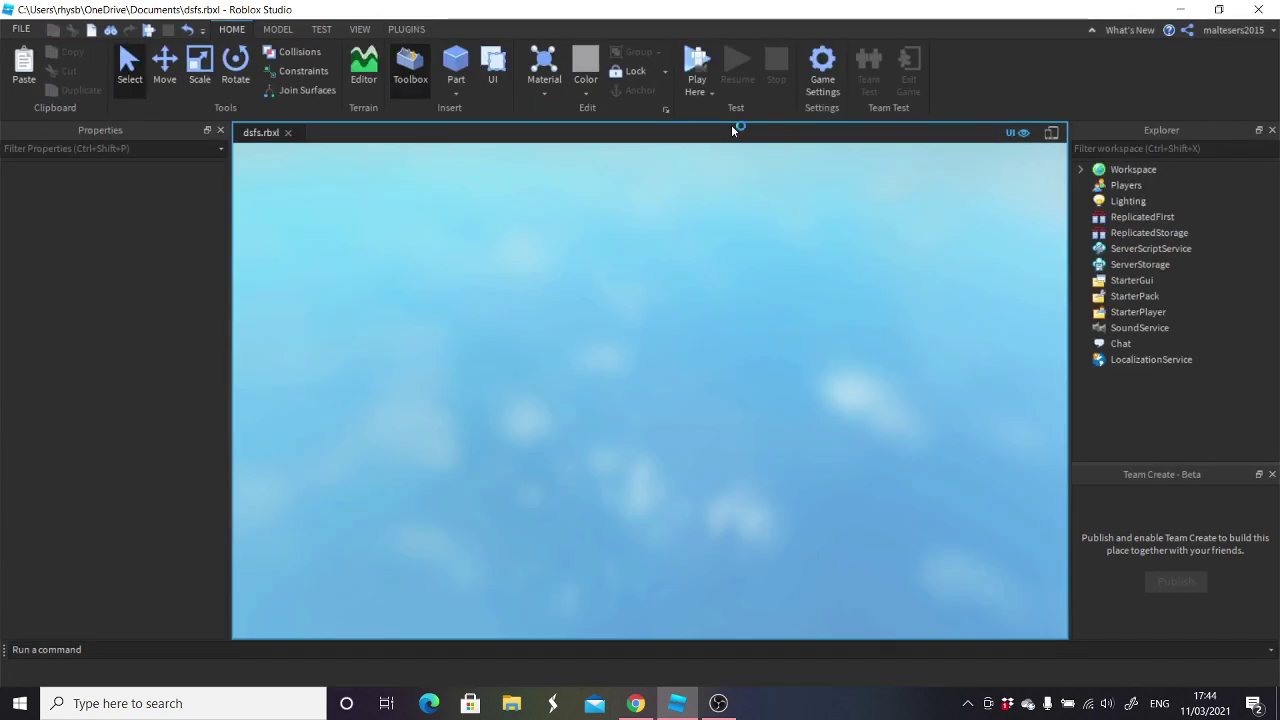
pyautogui.click(687, 705)
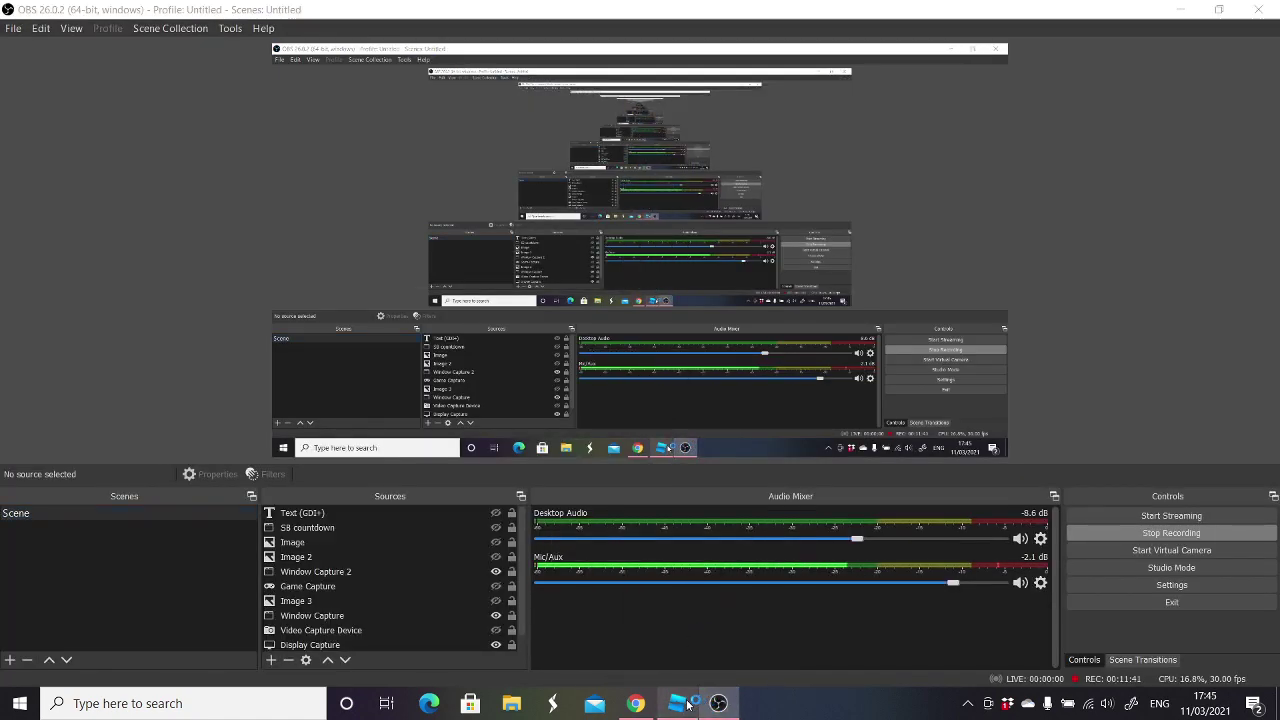
pyautogui.click(677, 703)
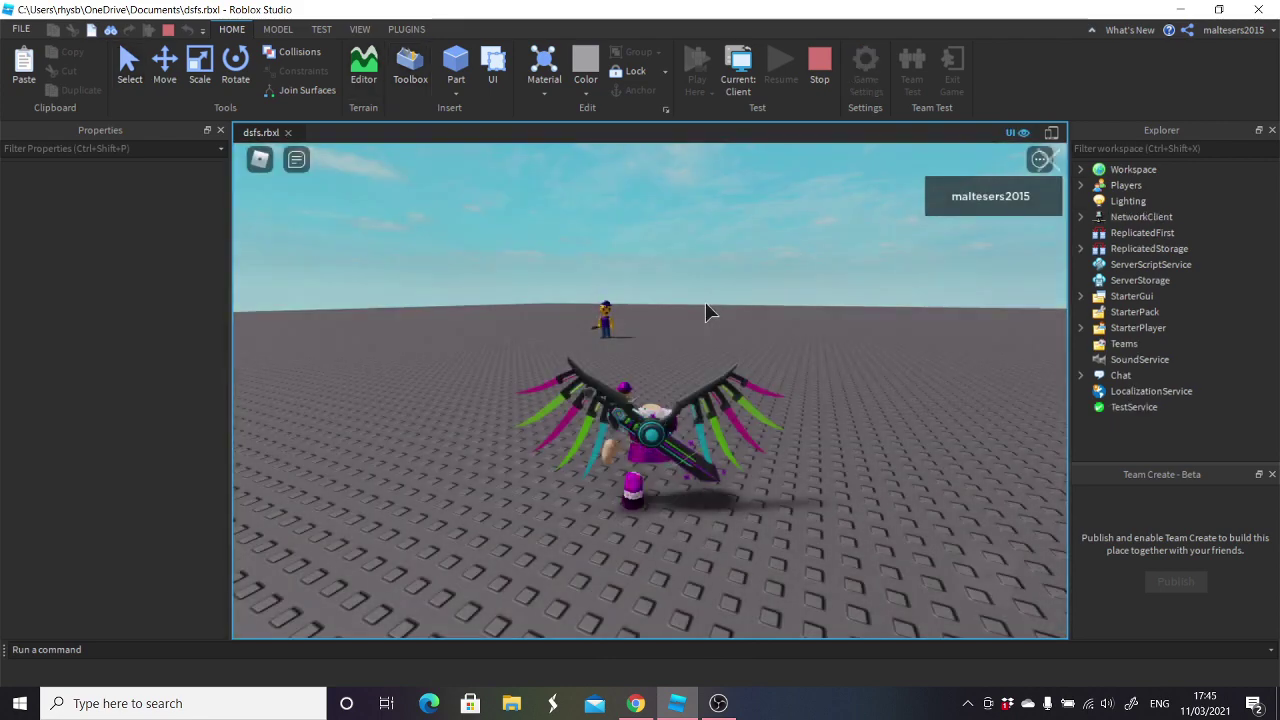
pyautogui.scroll(8, 708, 313)
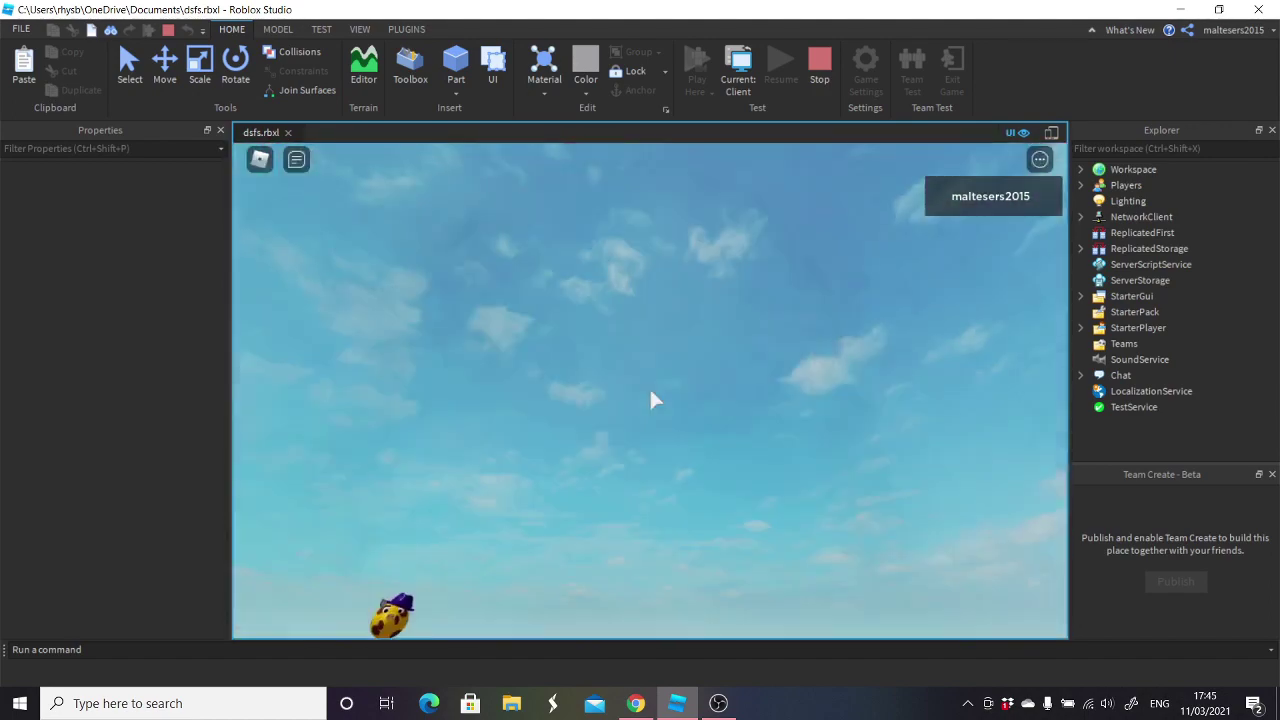
pyautogui.scroll(-5, 650, 400)
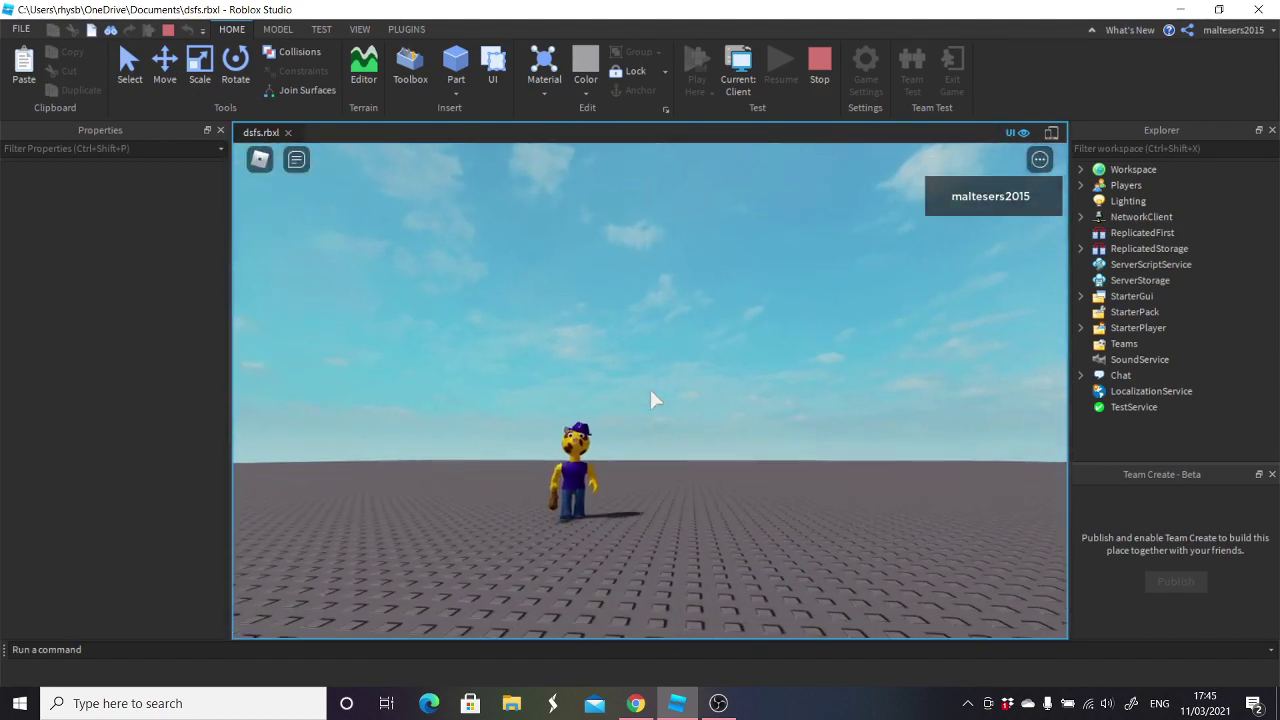
pyautogui.press('s')
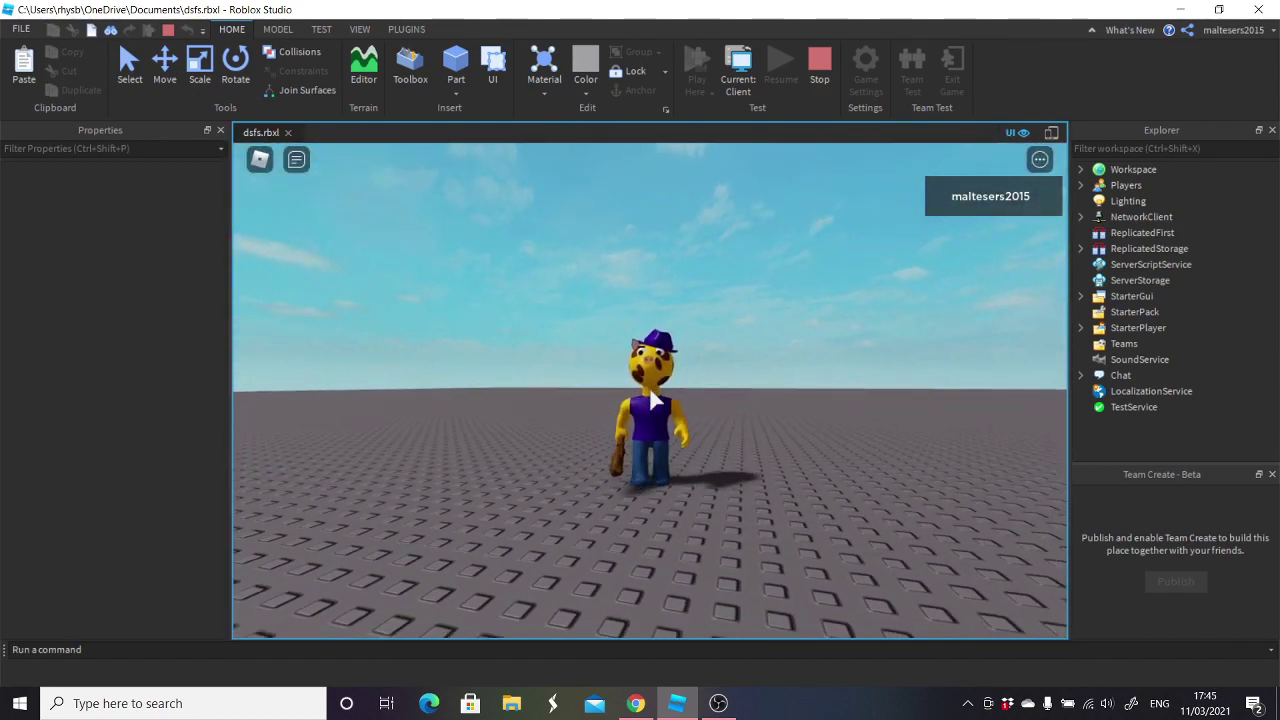
pyautogui.press('Tab')
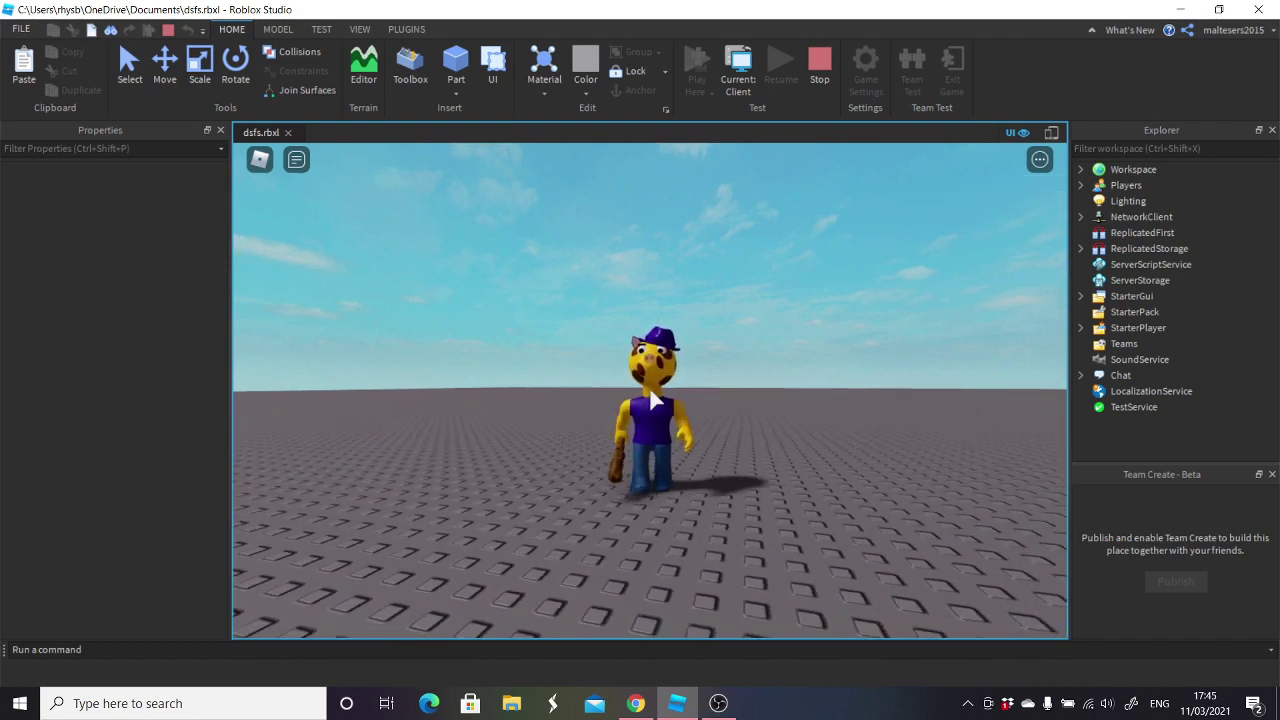
pyautogui.scroll(1, 655, 400)
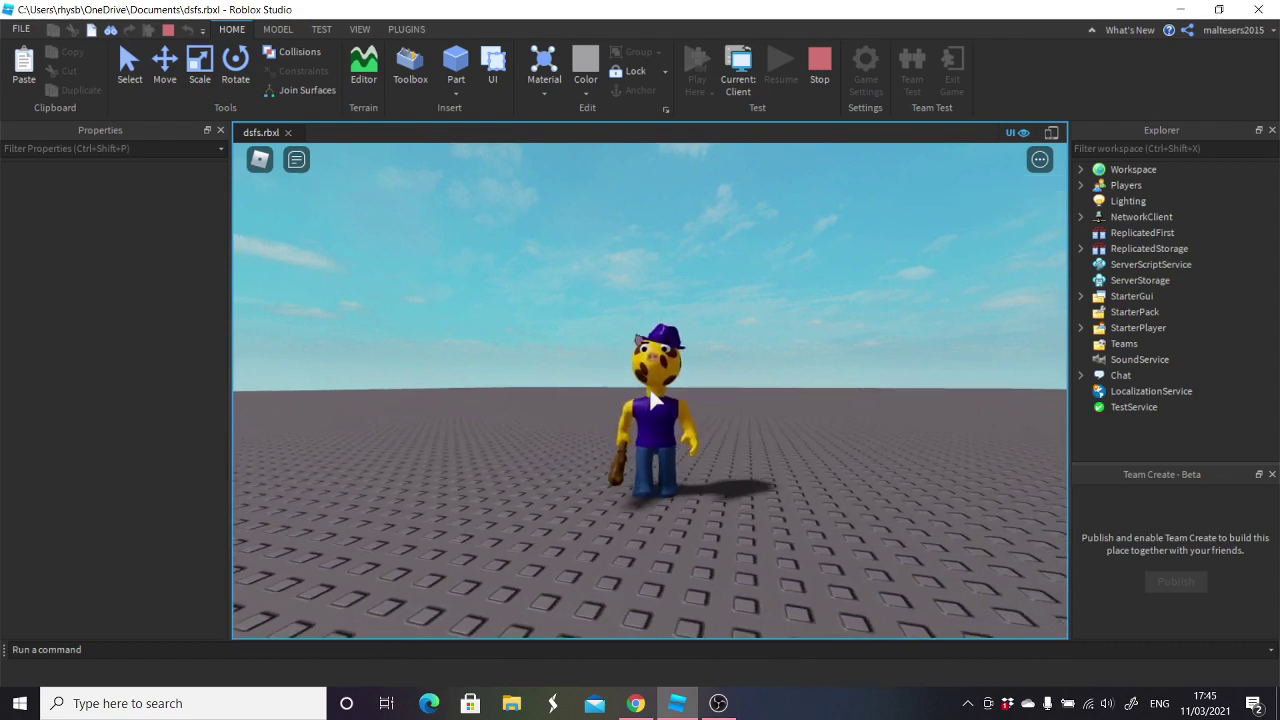
pyautogui.scroll(2, 655, 400)
pyautogui.scroll(-3, 655, 400)
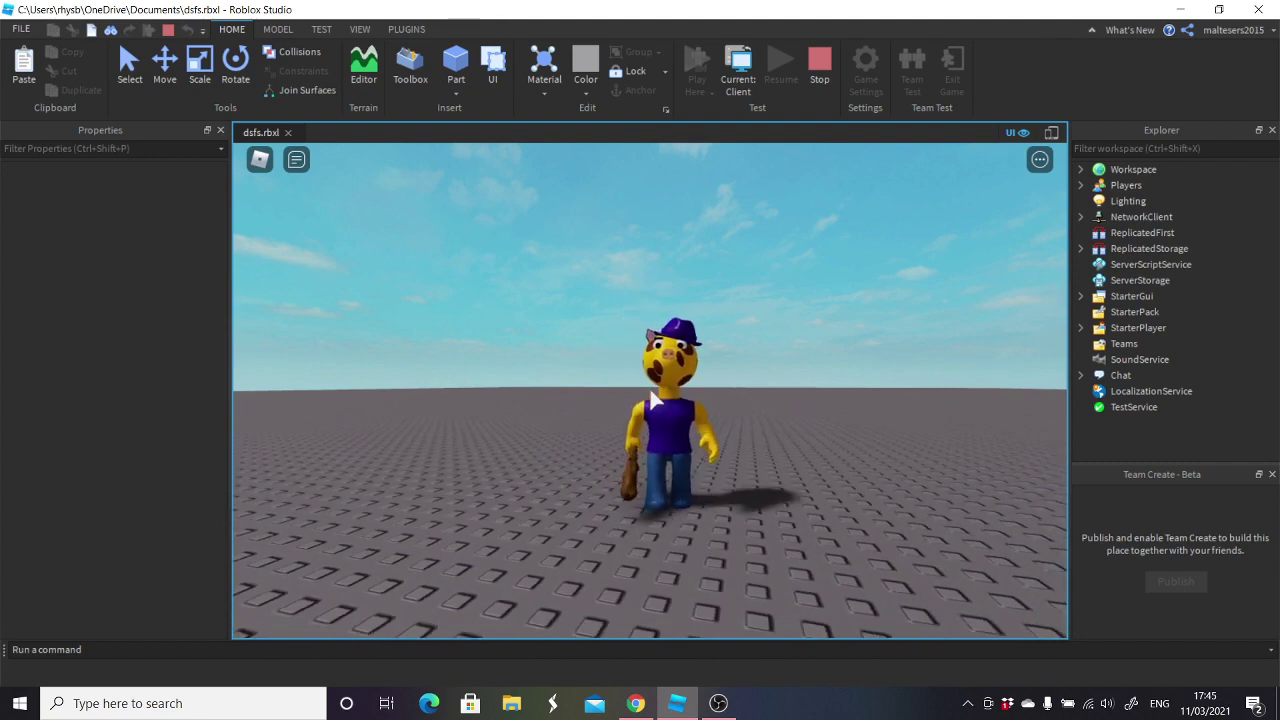
pyautogui.scroll(1, 655, 400)
pyautogui.moveTo(655, 400); pyautogui.dragTo(650, 382, button='right')
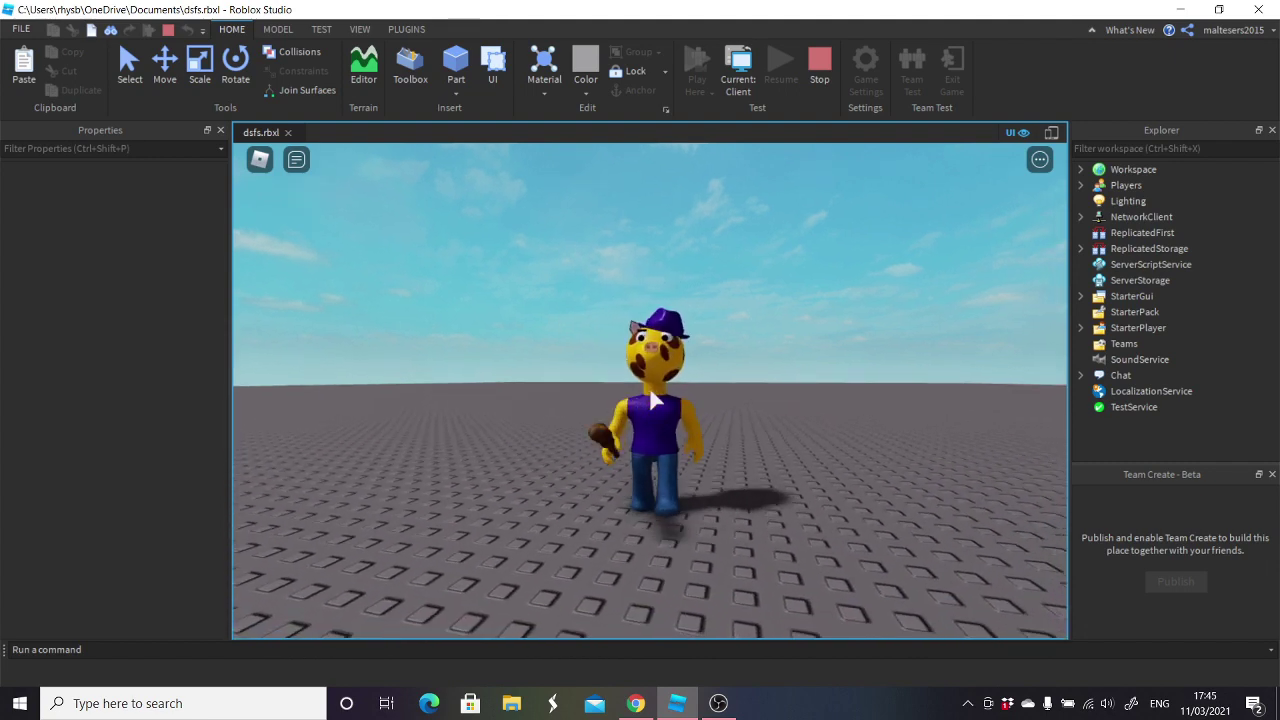
pyautogui.scroll(3, 650, 390)
pyautogui.scroll(-2, 650, 390)
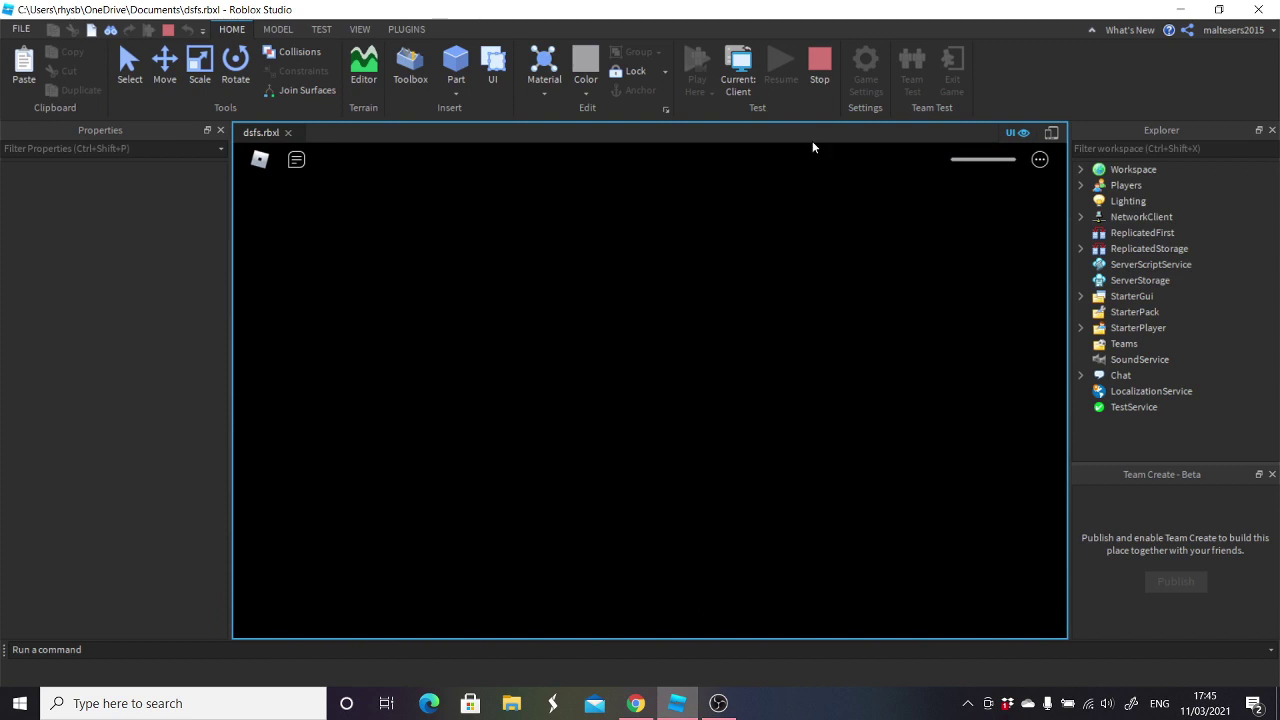
pyautogui.click(814, 84)
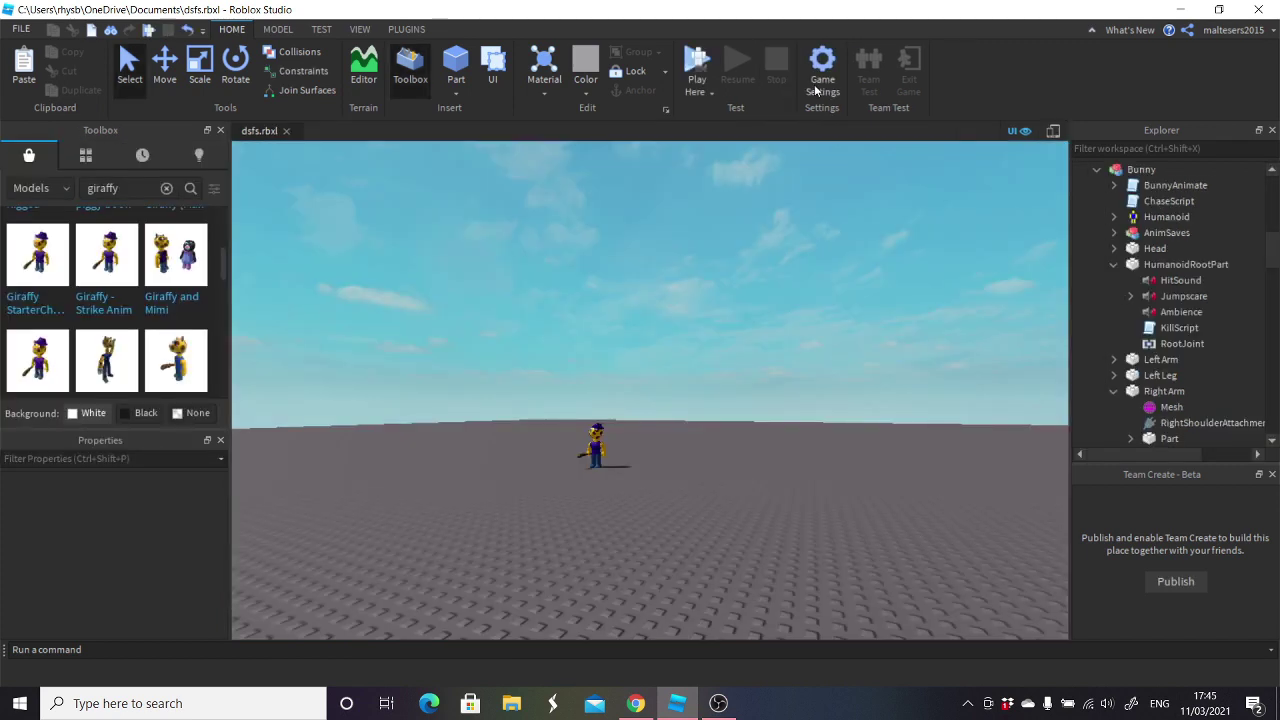
# - Move the TigryUniform and Bunny bots from the distant group to start a row beside Giraffy
pyautogui.moveTo(753, 331); pyautogui.dragTo(708, 309, button='right')
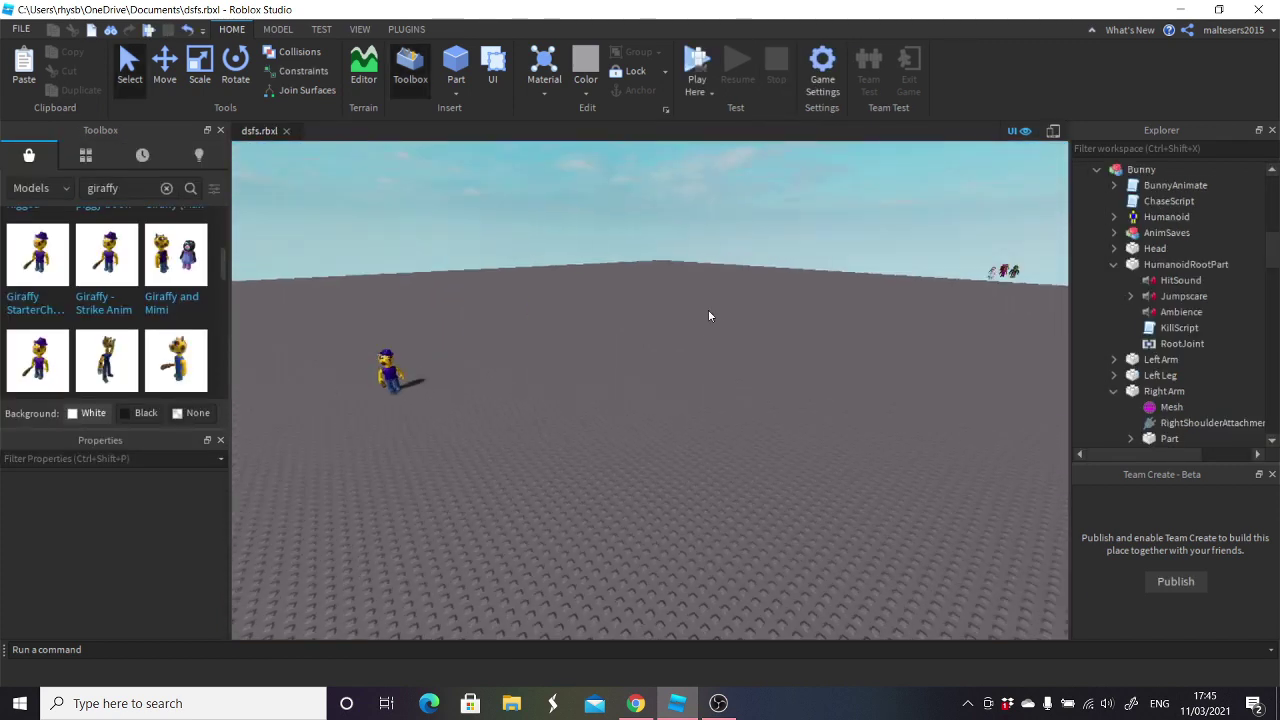
pyautogui.scroll(3, 531, 379)
pyautogui.click(390, 450)
pyautogui.scroll(-2, 390, 450)
pyautogui.click(970, 275)
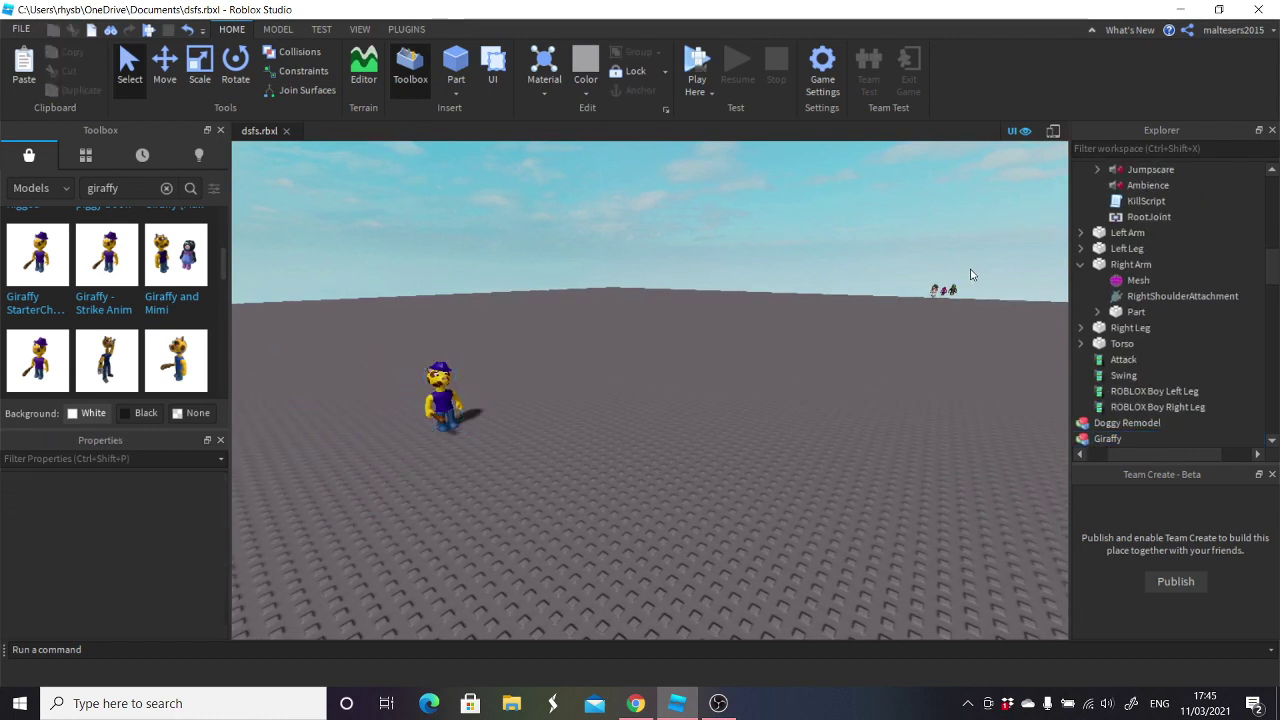
pyautogui.moveTo(933, 288); pyautogui.dragTo(507, 448)
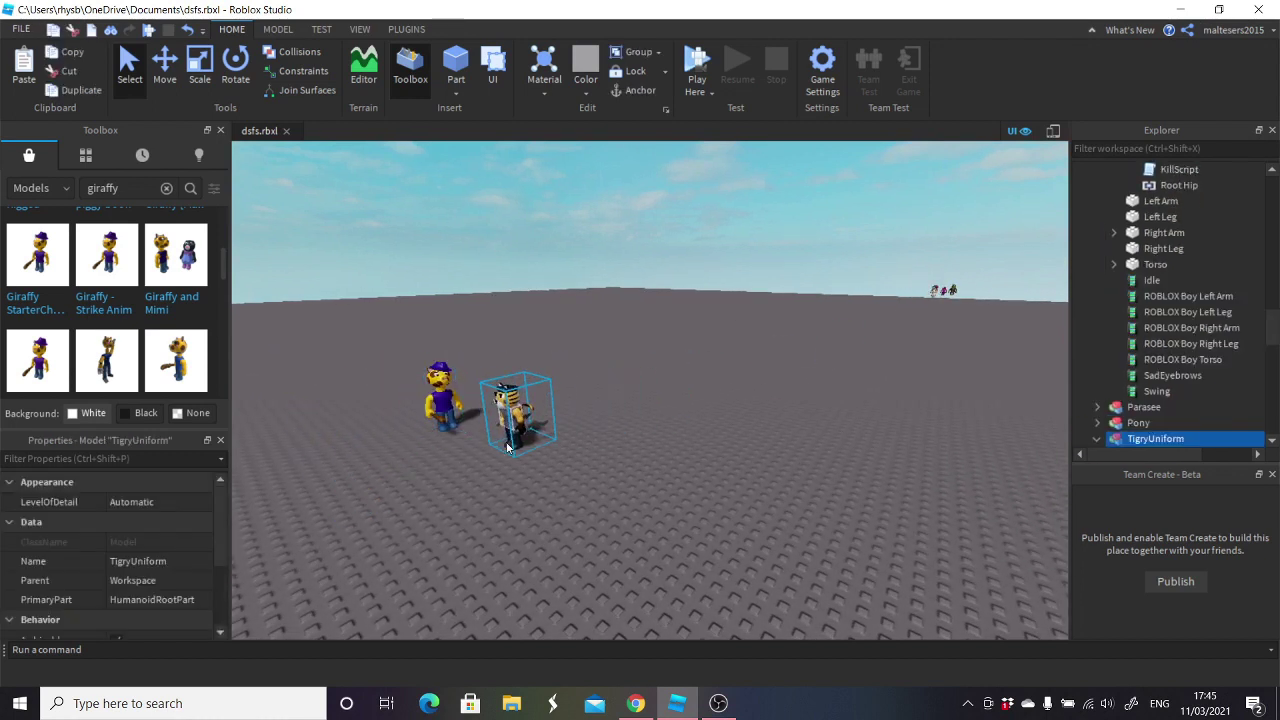
pyautogui.moveTo(933, 291); pyautogui.dragTo(655, 462)
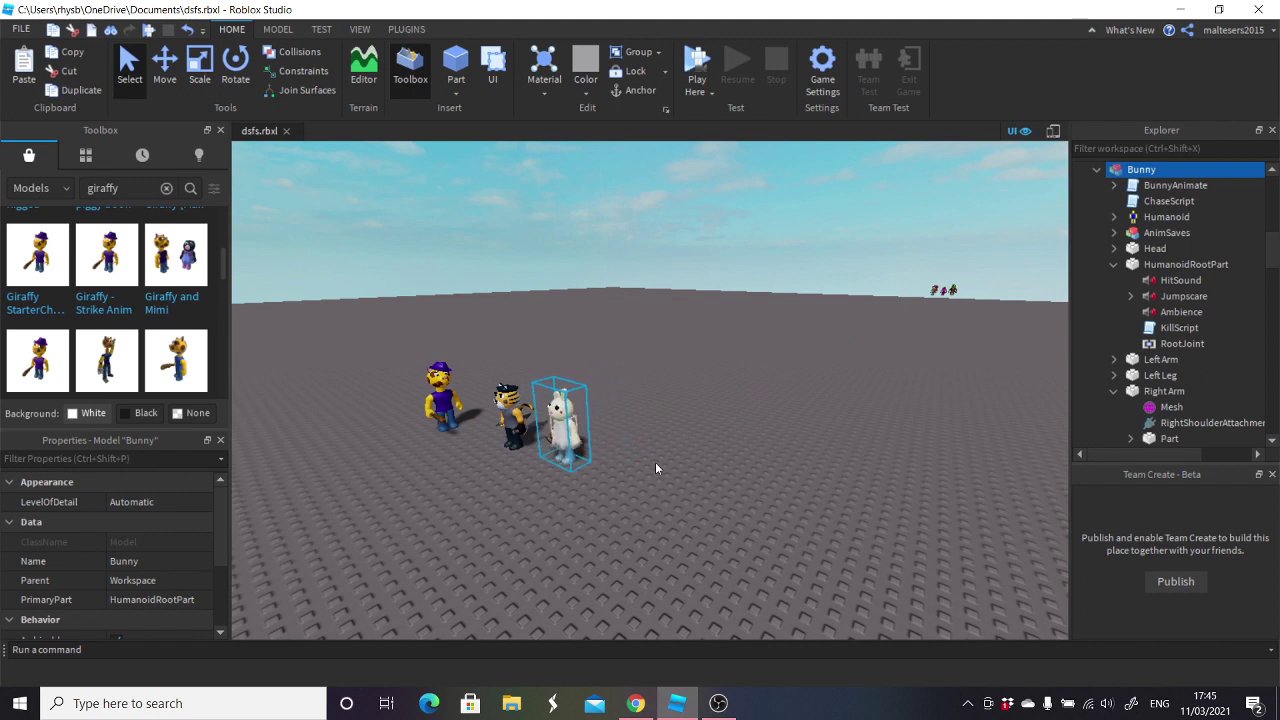
# - Extend the row by moving the Pony and Parasee bots from the distant group to beside Bunny
pyautogui.click(970, 270)
pyautogui.moveTo(933, 288); pyautogui.dragTo(614, 470)
pyautogui.click(920, 304)
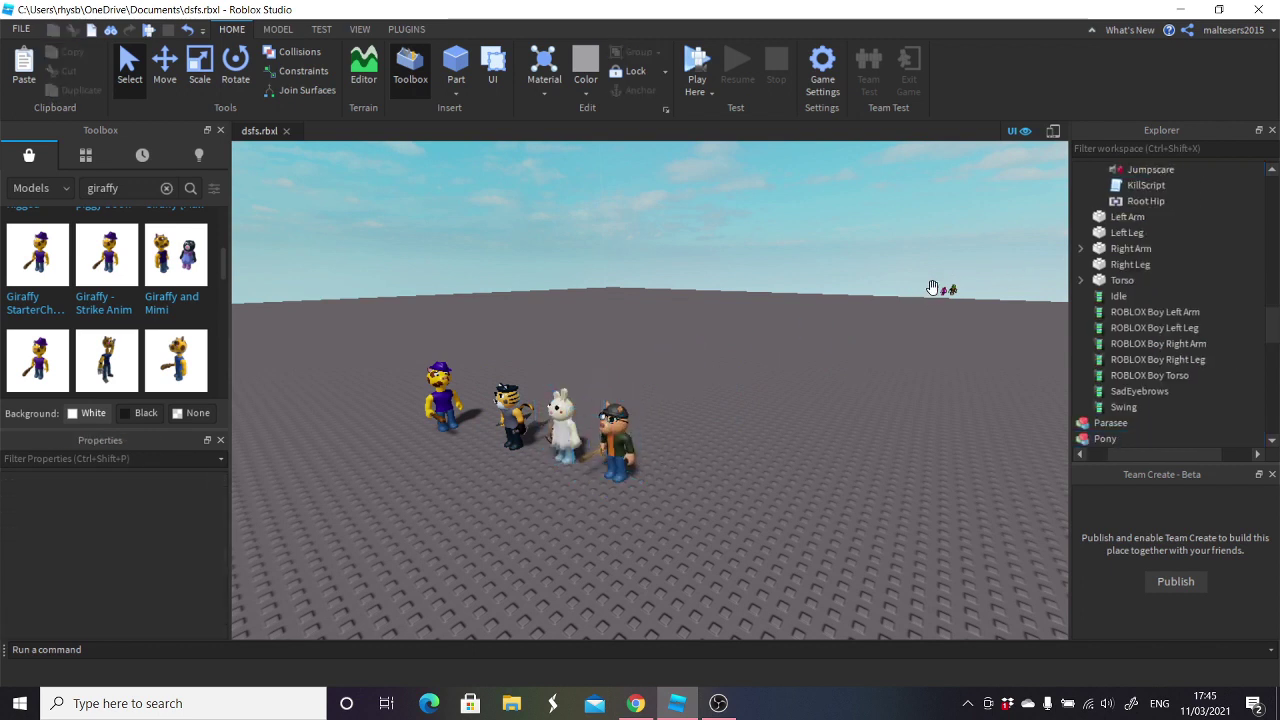
pyautogui.moveTo(933, 288); pyautogui.dragTo(668, 465)
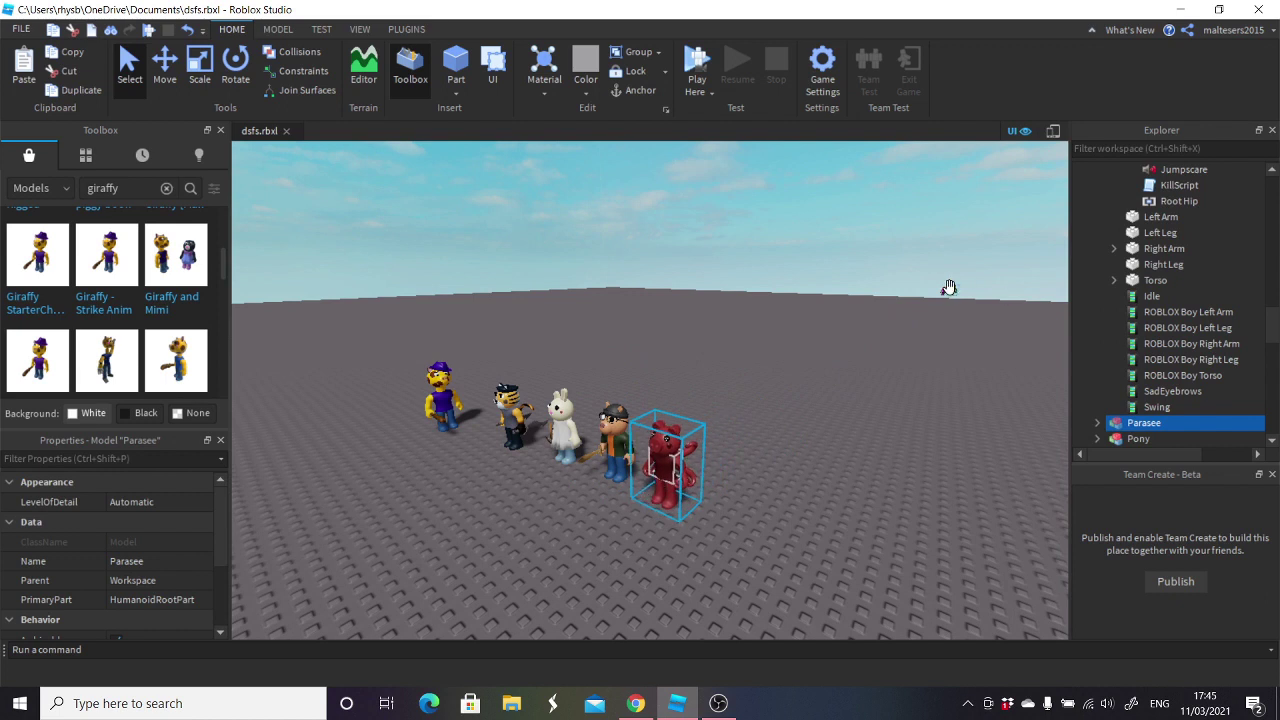
# - Complete the row by moving the Doggy Remodel and Alfis bots to the end beside Parasee
pyautogui.moveTo(948, 290); pyautogui.dragTo(735, 500)
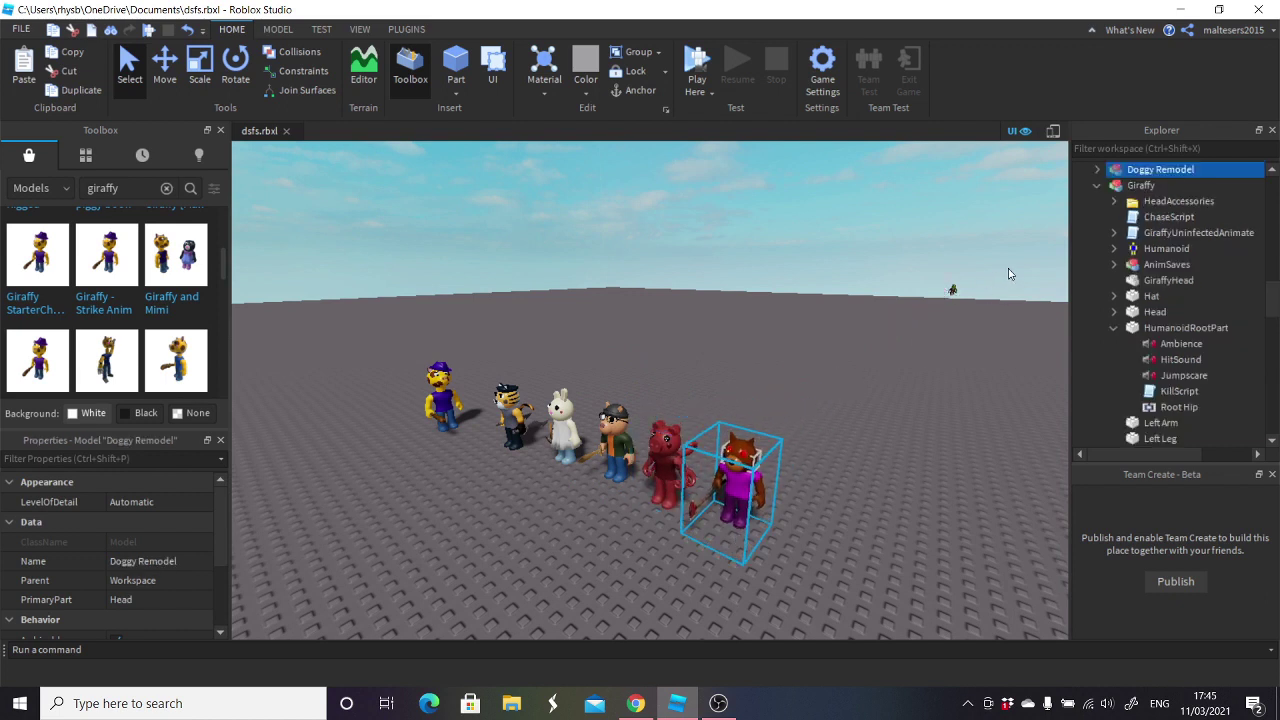
pyautogui.moveTo(953, 285); pyautogui.dragTo(806, 565)
pyautogui.click(730, 350)
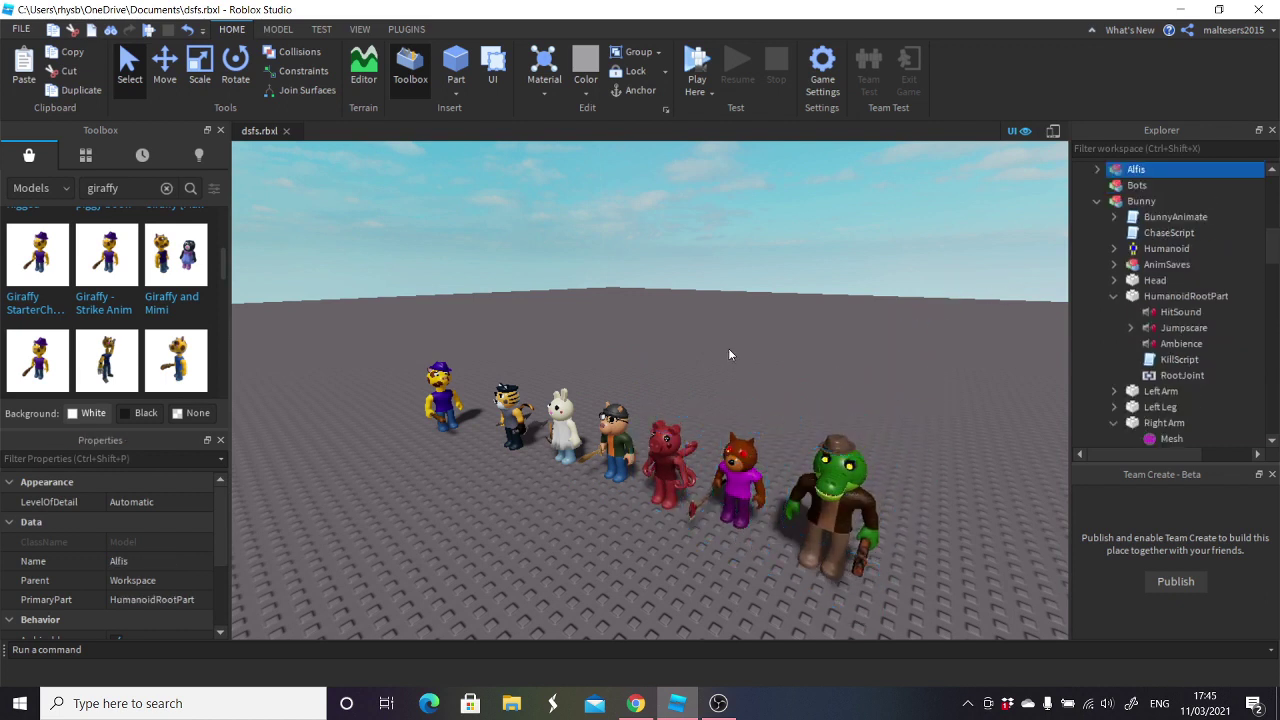
# - Adjust the placement of Giraffy and Pony so they stand in line with their neighbours in the row
pyautogui.moveTo(728, 348); pyautogui.dragTo(541, 475, button='right')
pyautogui.moveTo(525, 483)
pyautogui.mouseDown()
pyautogui.moveTo(590, 486)
pyautogui.moveTo(514, 482)
pyautogui.mouseUp()
pyautogui.click(246, 62)
pyautogui.click(662, 592)
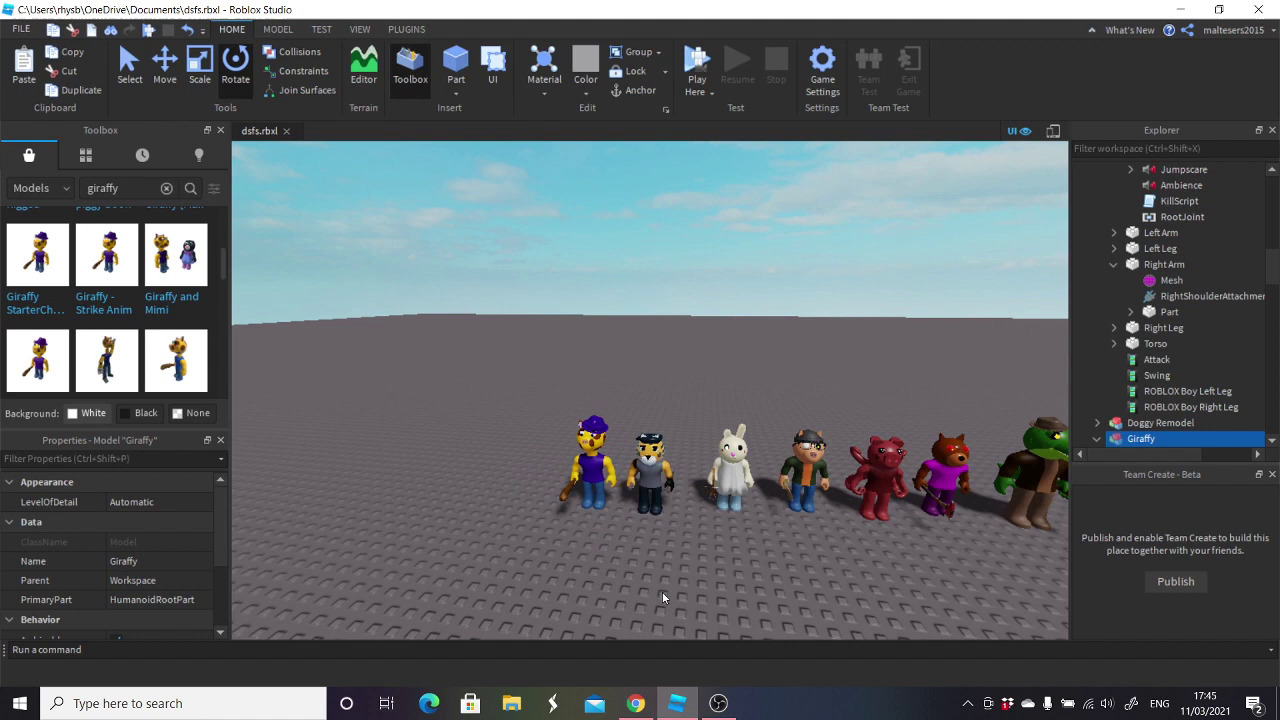
pyautogui.click(586, 506)
pyautogui.click(715, 521)
pyautogui.moveTo(802, 510); pyautogui.dragTo(783, 531)
pyautogui.moveTo(784, 558); pyautogui.dragTo(785, 560, button='right')
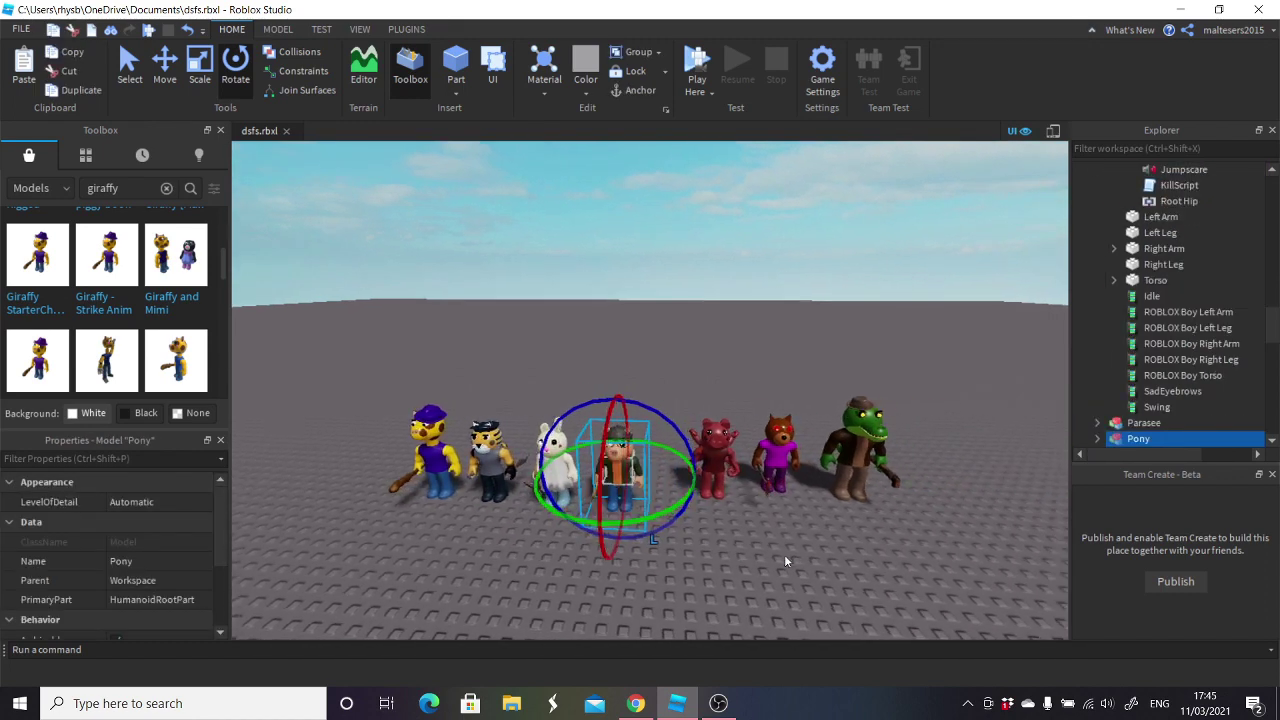
pyautogui.click(785, 559)
# - Move Parasee, Doggy Remodel and Alfis forward so they stand level with Pony in the row
pyautogui.moveTo(725, 460); pyautogui.dragTo(690, 526)
pyautogui.moveTo(782, 492); pyautogui.dragTo(768, 527)
pyautogui.click(782, 541)
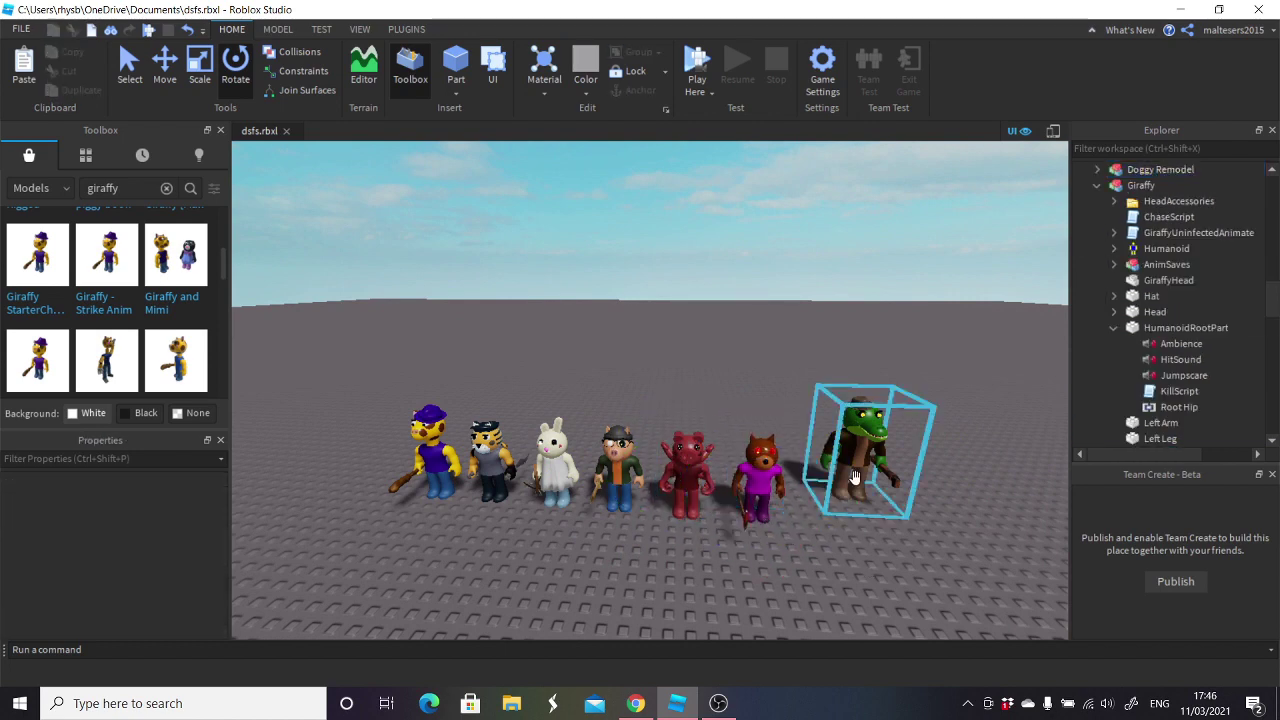
pyautogui.moveTo(855, 485); pyautogui.dragTo(840, 524)
pyautogui.click(859, 537)
# - Examine the alignment and spacing of the seven lined-up bots from near and far
pyautogui.scroll(-5, 859, 537)
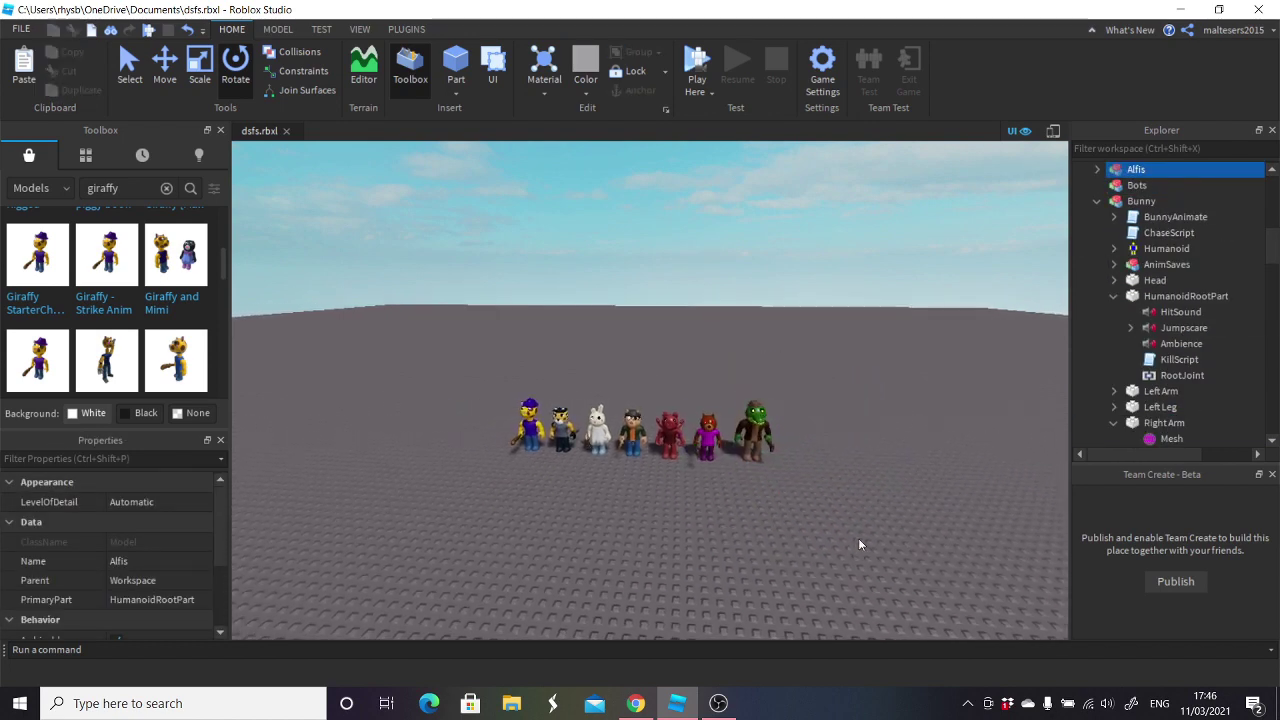
pyautogui.moveTo(859, 537); pyautogui.dragTo(859, 537, button='right')
pyautogui.scroll(6, 859, 537)
pyautogui.scroll(-5, 859, 537)
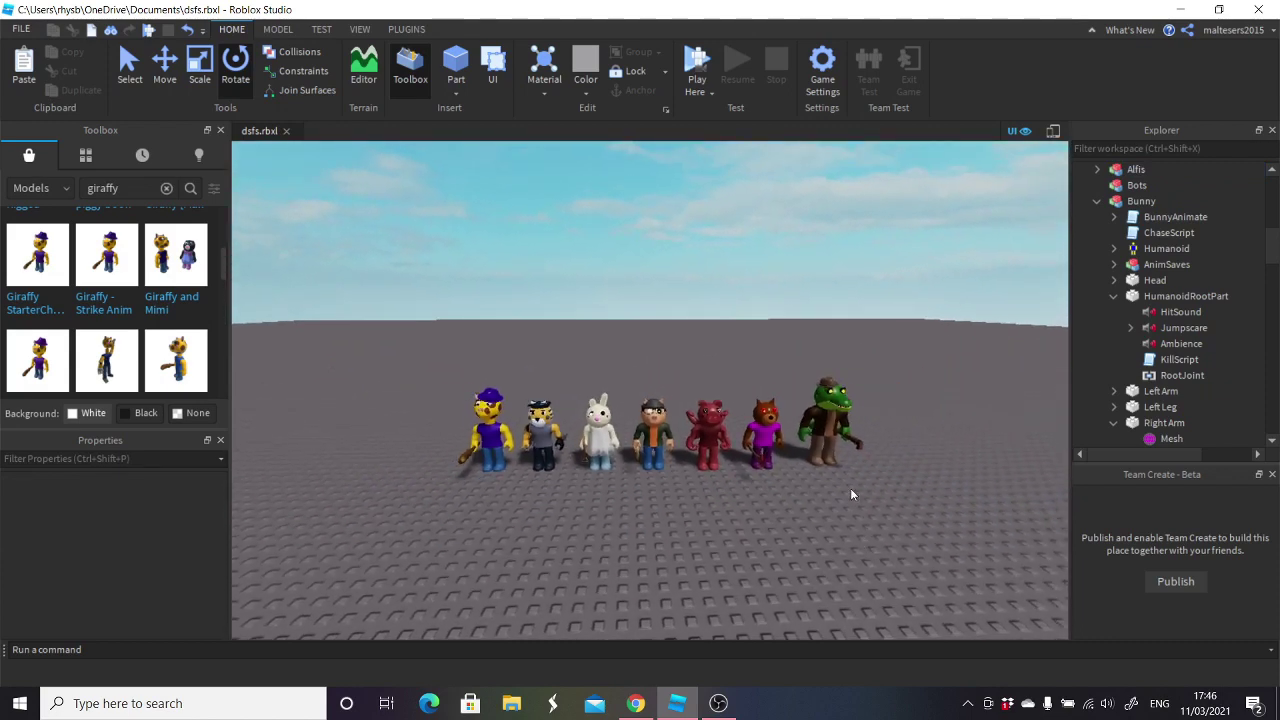
pyautogui.scroll(-2, 850, 487)
pyautogui.scroll(3, 852, 487)
pyautogui.scroll(2, 852, 486)
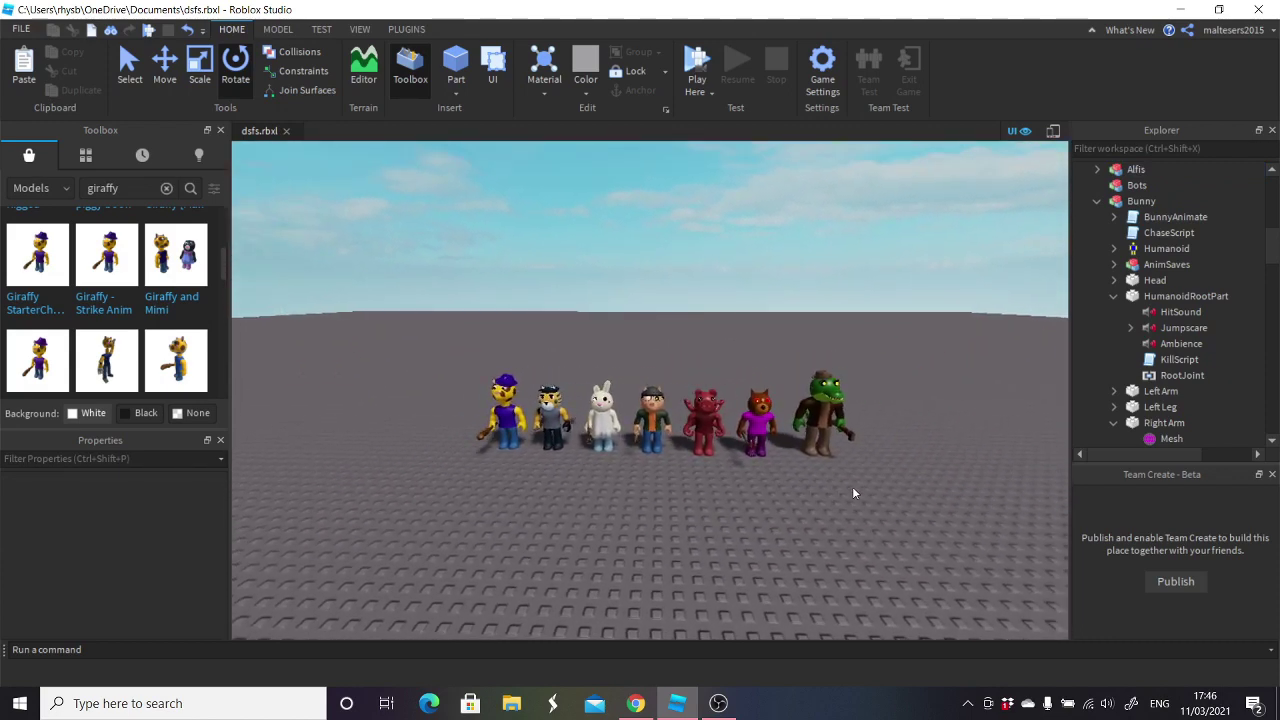
pyautogui.scroll(2, 851, 472)
pyautogui.scroll(-3, 851, 470)
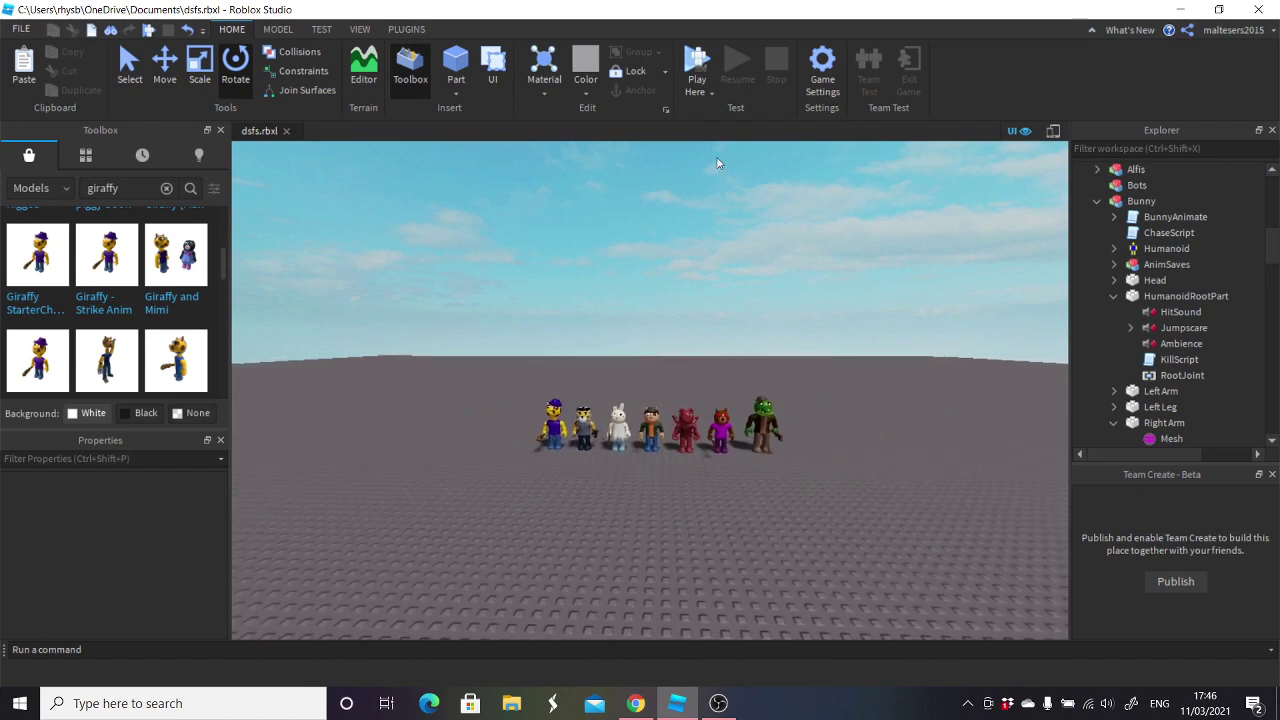
# - Playtest the place with all seven lined-up bots chasing the player character, and stop the test
pyautogui.click(708, 62)
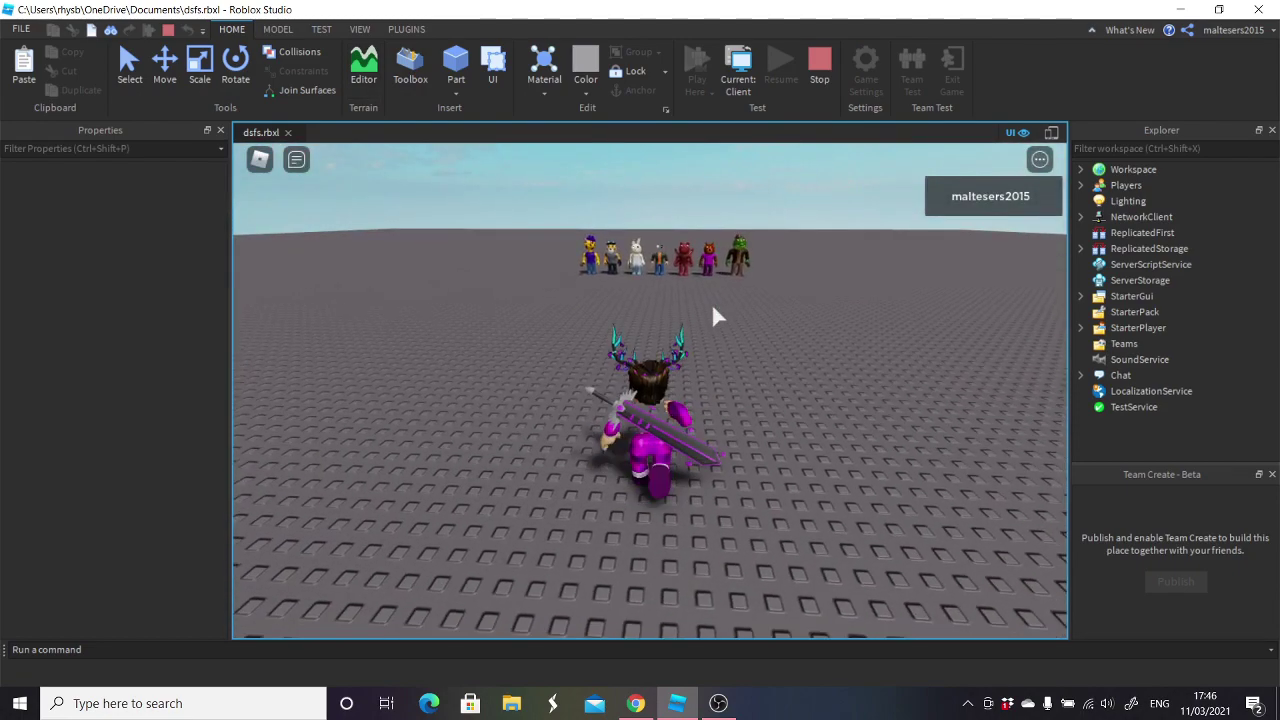
pyautogui.press('s')
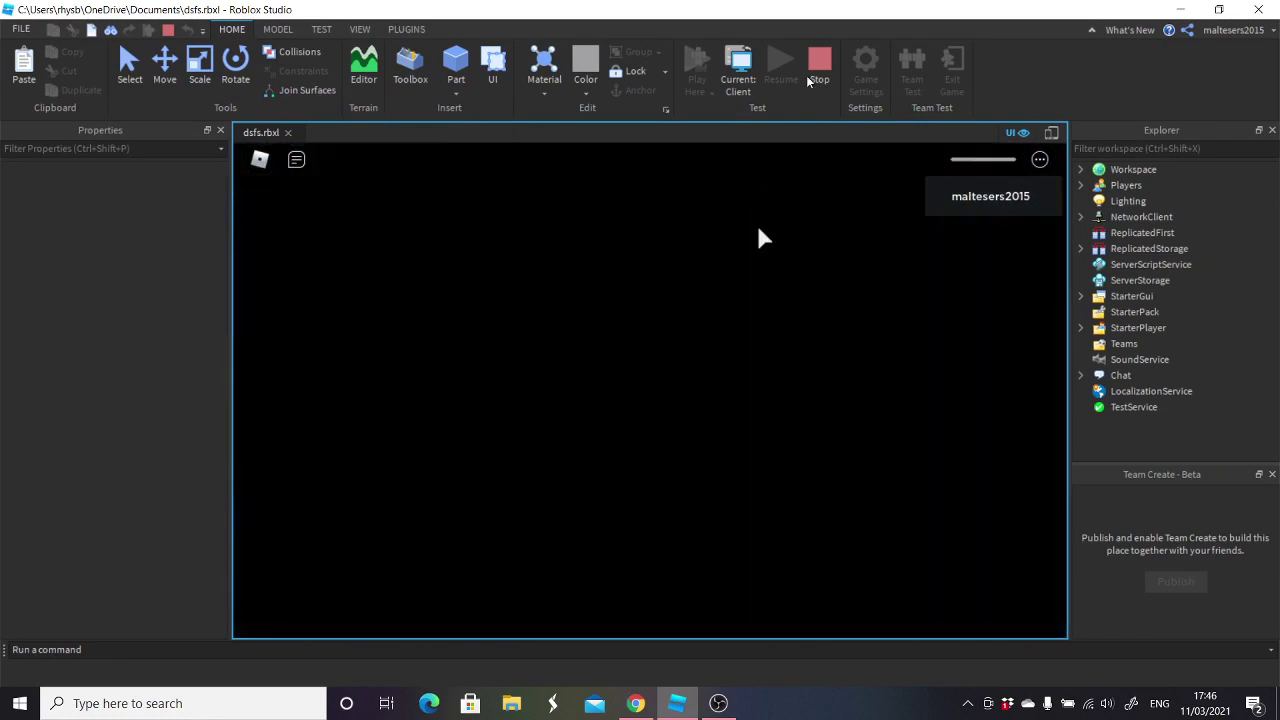
pyautogui.click(820, 66)
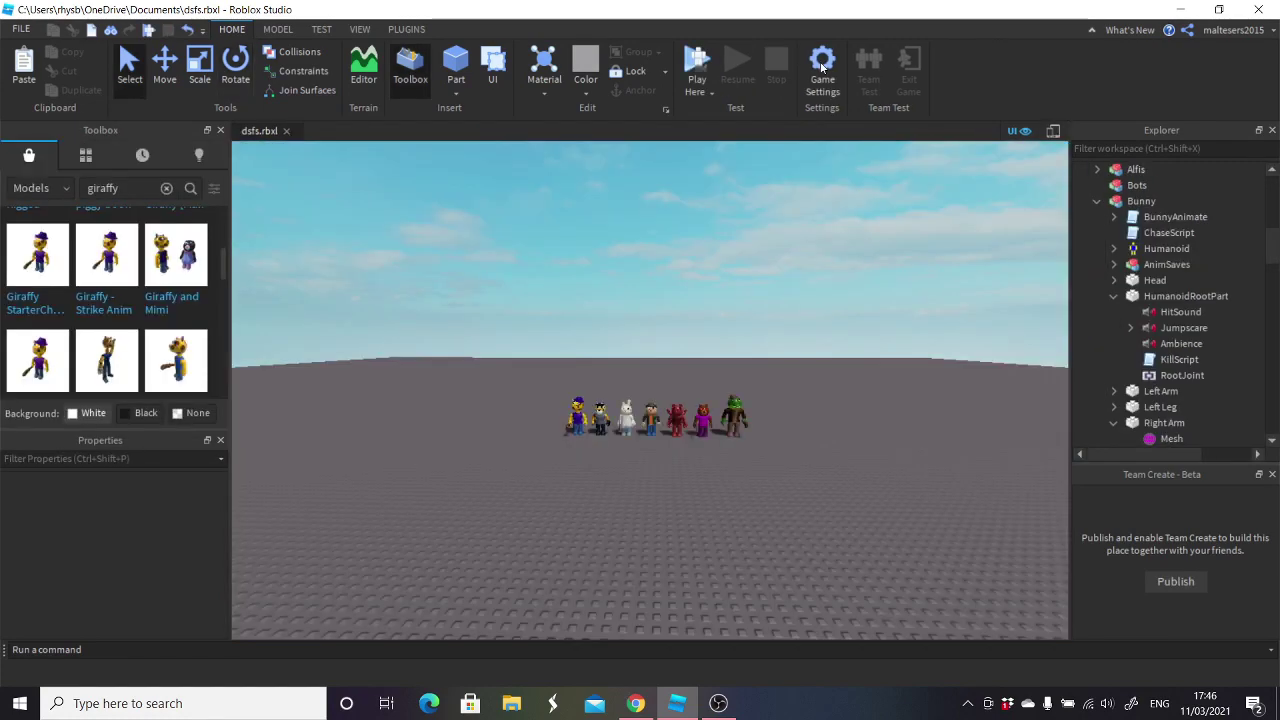
pyautogui.press('w')
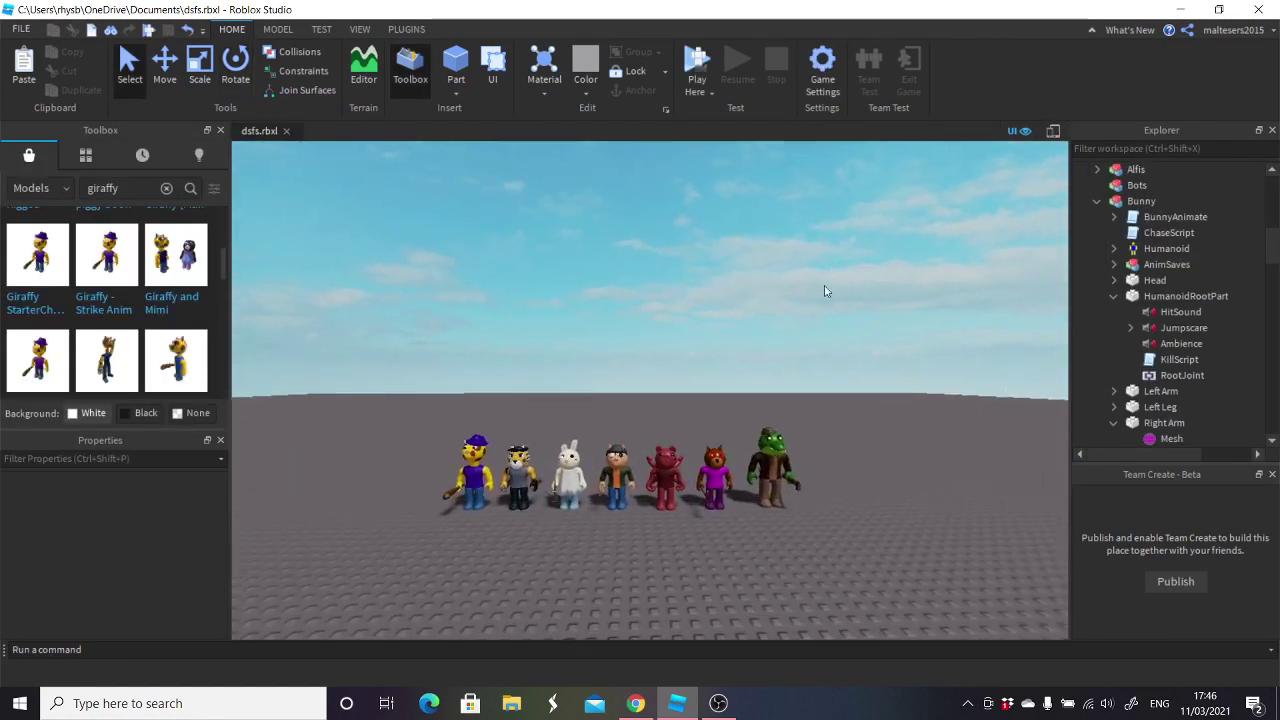
pyautogui.press('w')
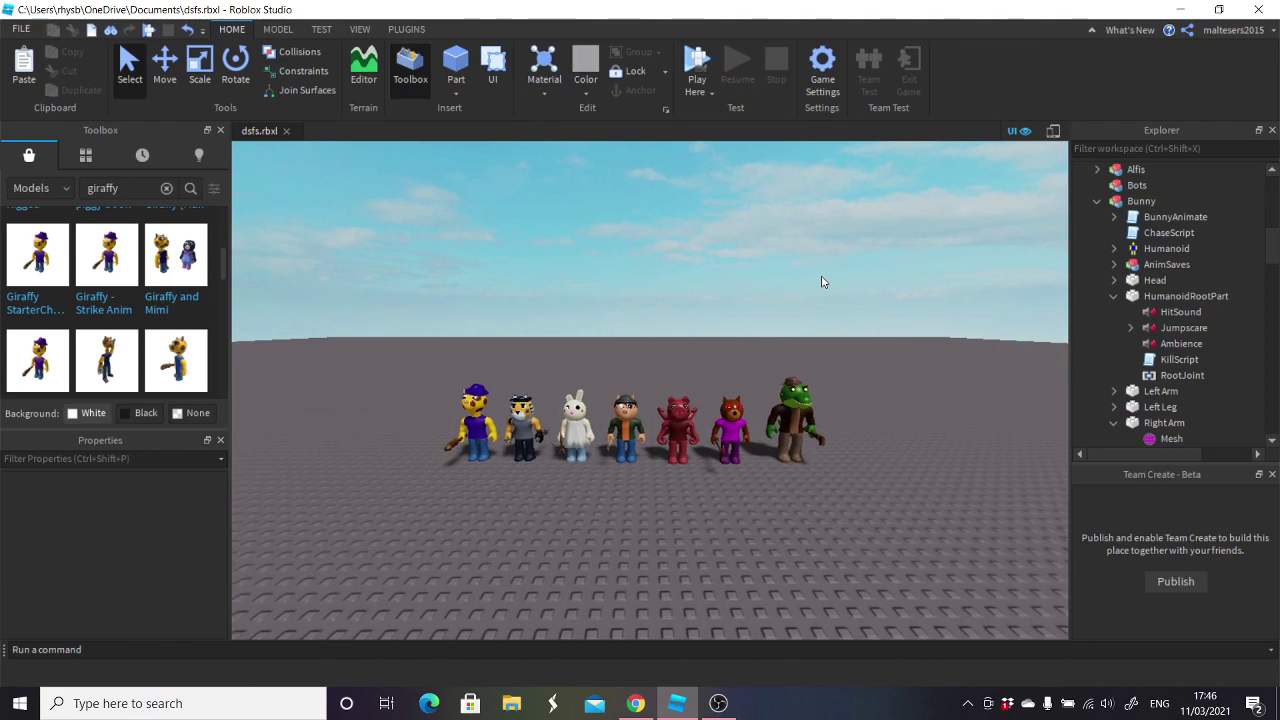